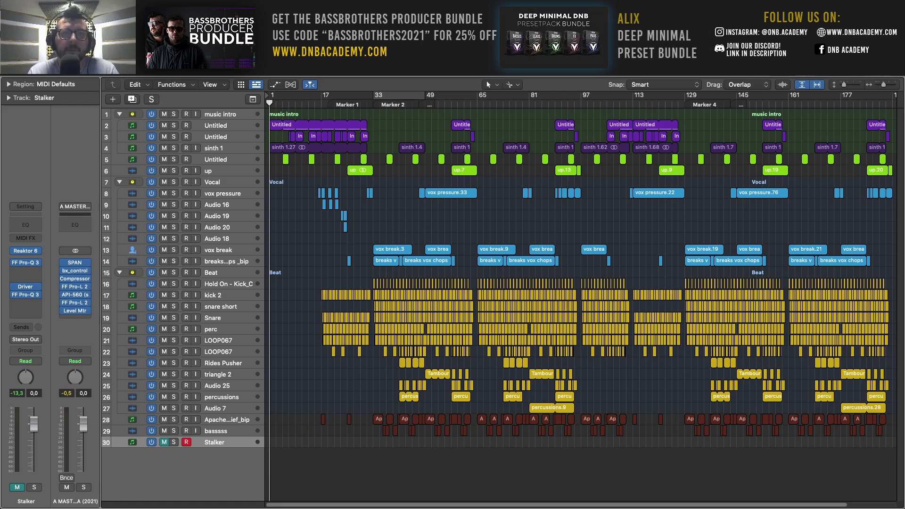
# Step: Play the arrangement from the beginning to listen through the track
pyautogui.press('space')
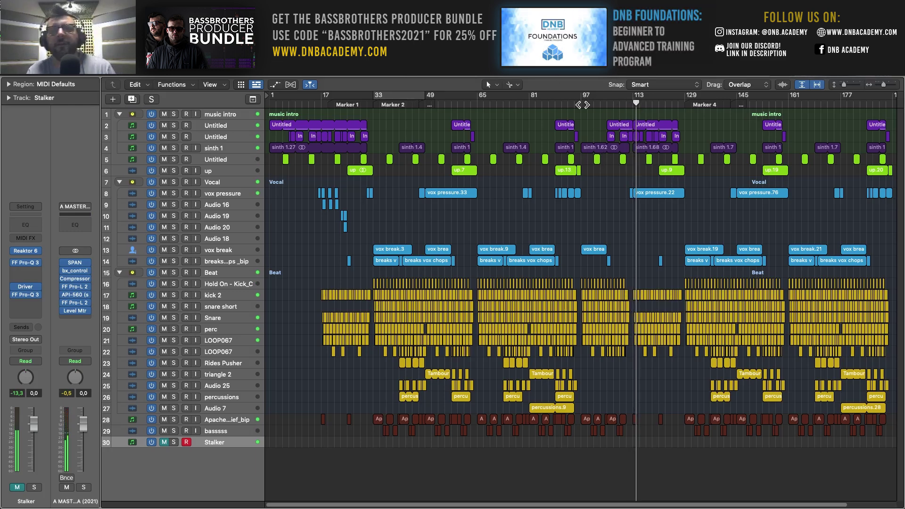
# Step: Set the cycle range from bar 33 to bar 65, covering the section that starts at Marker 2
pyautogui.moveTo(884, 87)
pyautogui.mouseDown()
pyautogui.moveTo(872, 92)
pyautogui.moveTo(878, 86)
pyautogui.mouseUp()
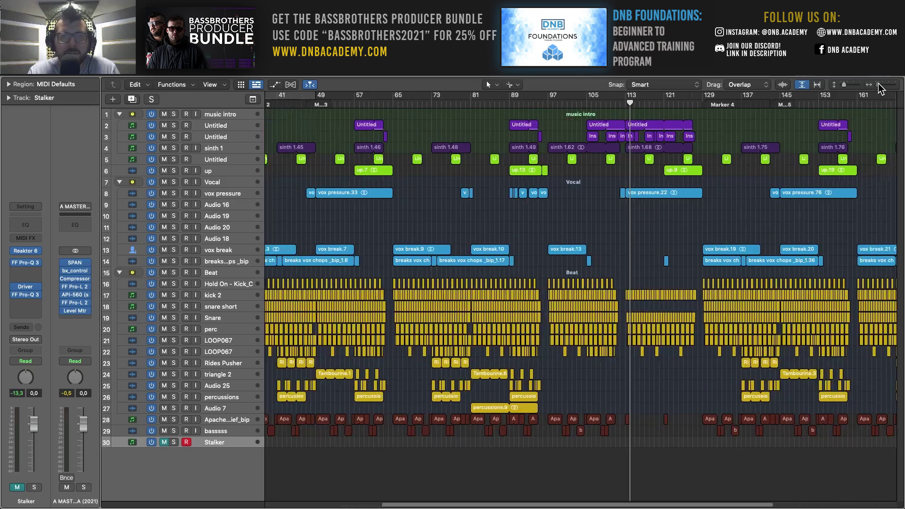
pyautogui.hscroll(-10, 665, 149)
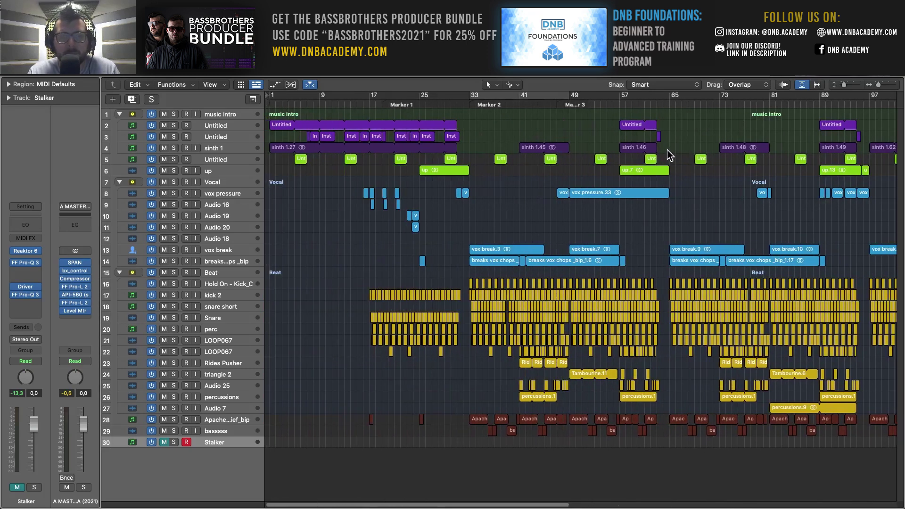
pyautogui.hotkey('ctrl', 'z')
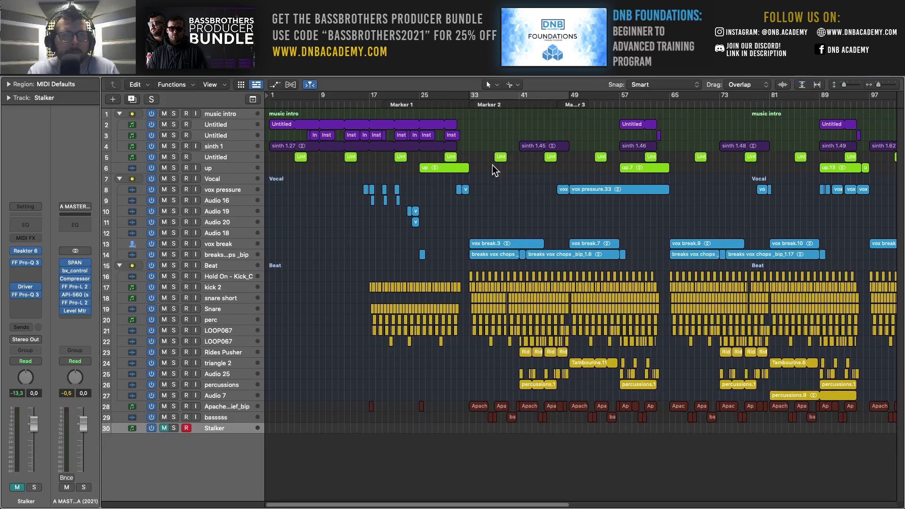
pyautogui.click(481, 95)
pyautogui.moveTo(572, 96); pyautogui.dragTo(668, 115)
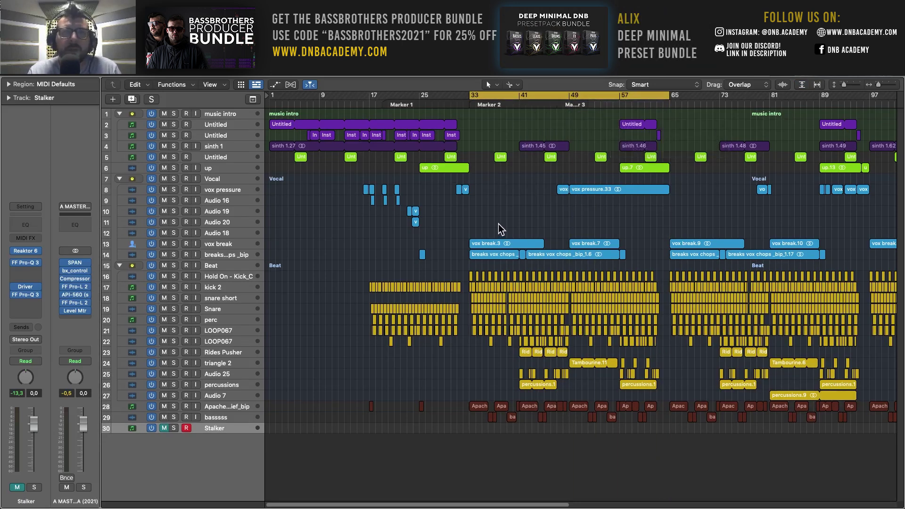
# Step: Play the looped section with the Apache Chief_bip track soloed, bypass all of that track's insert effects, and unsolo it
pyautogui.scroll(1, 500, 225)
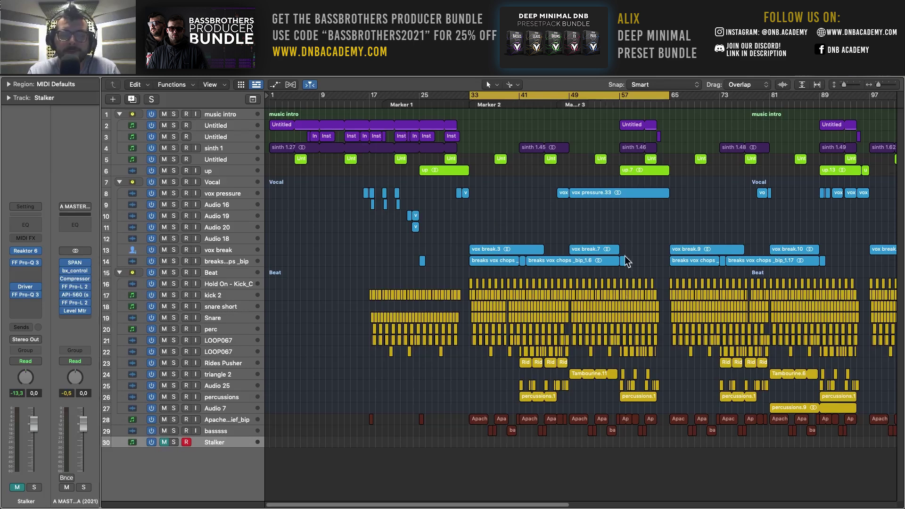
pyautogui.scroll(-2, 524, 254)
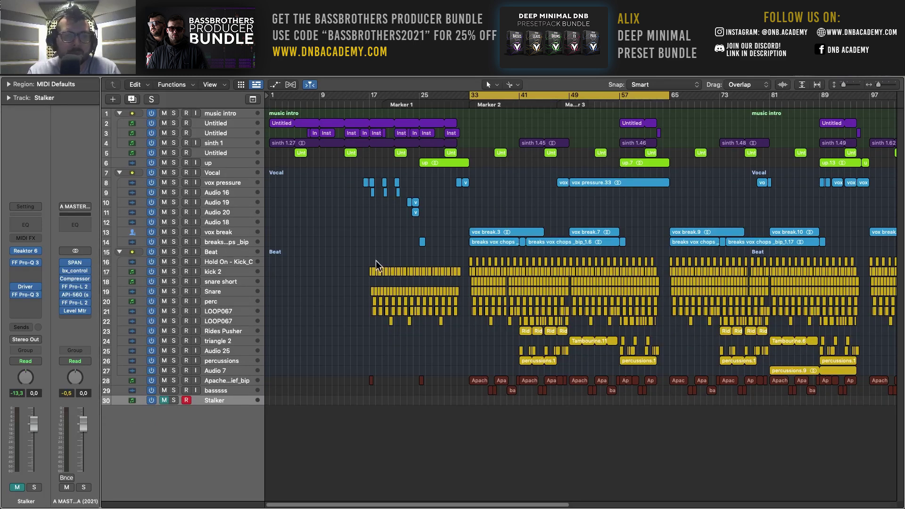
pyautogui.scroll(2, 468, 255)
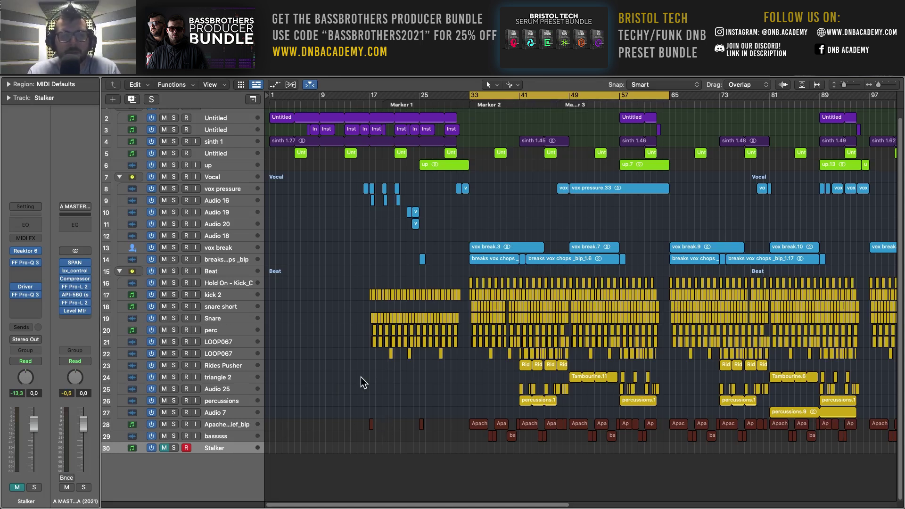
pyautogui.click(216, 427)
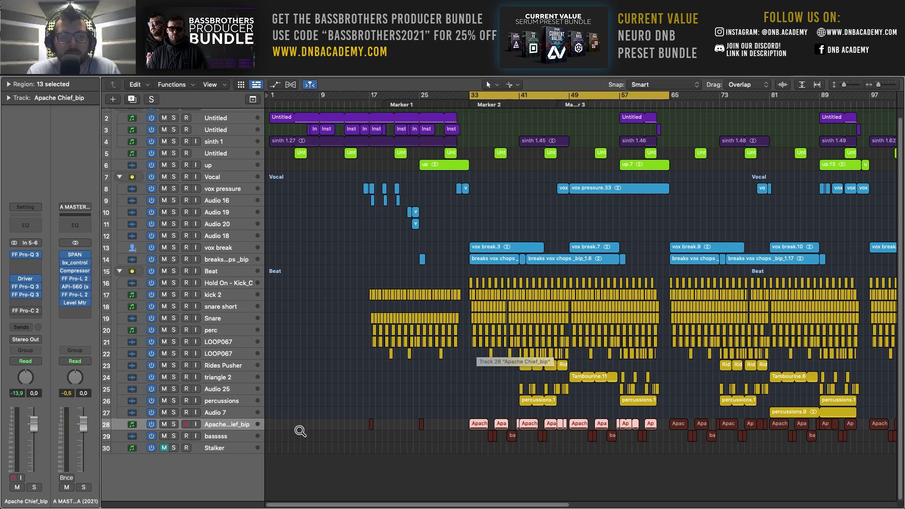
pyautogui.press('super+Down')
pyautogui.click(225, 451)
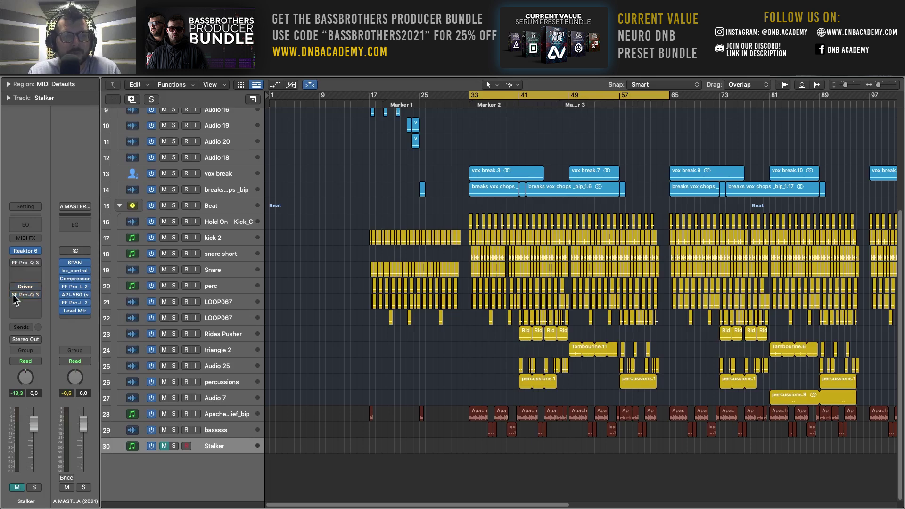
pyautogui.click(233, 415)
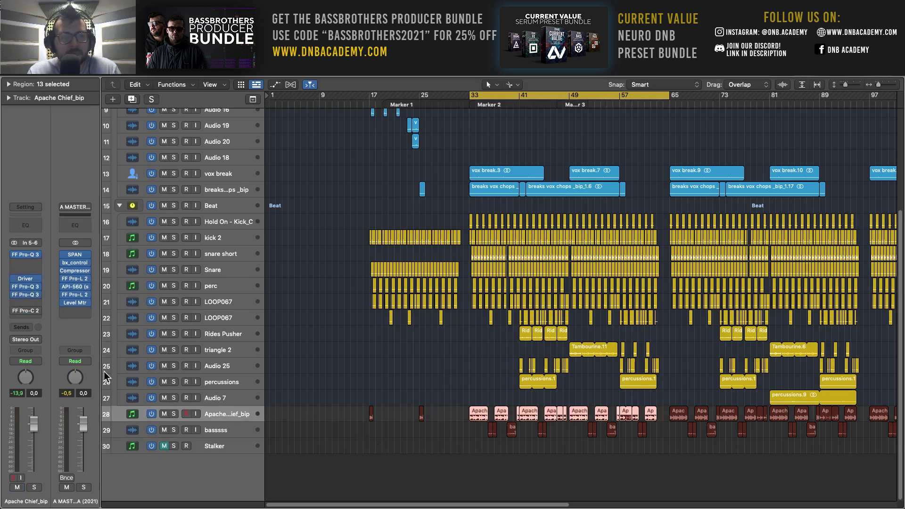
pyautogui.click(174, 415)
pyautogui.press('space')
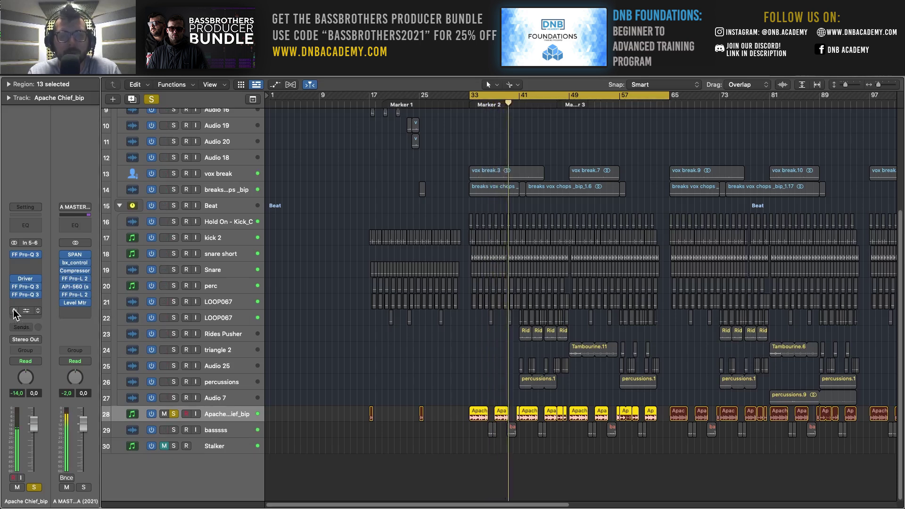
pyautogui.click(174, 414)
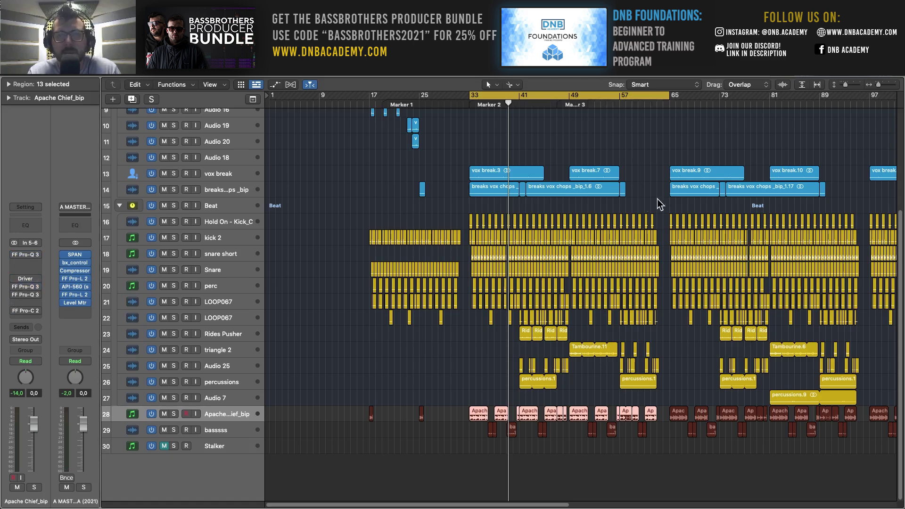
# Step: Audition the soloed Apache Chief_bip track without effects and with all master inserts except SPAN bypassed, and unsolo it
pyautogui.moveTo(878, 84); pyautogui.dragTo(884, 85)
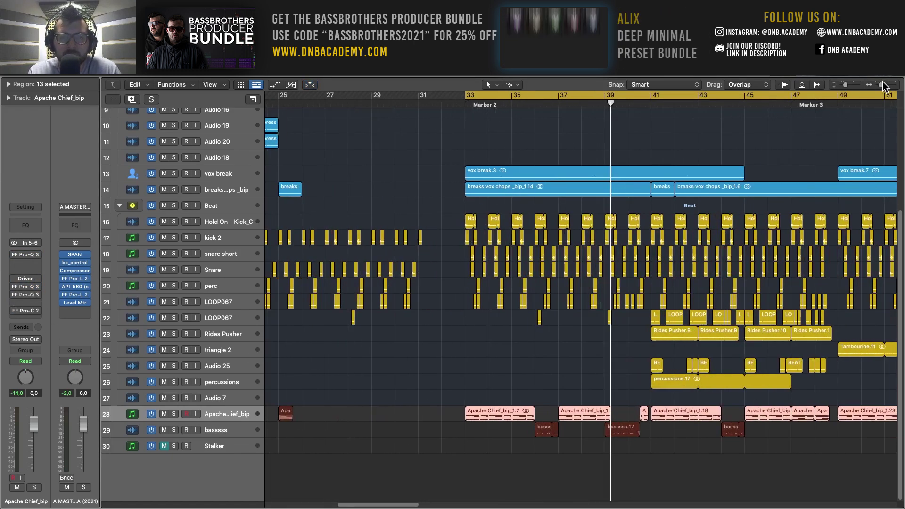
pyautogui.click(173, 414)
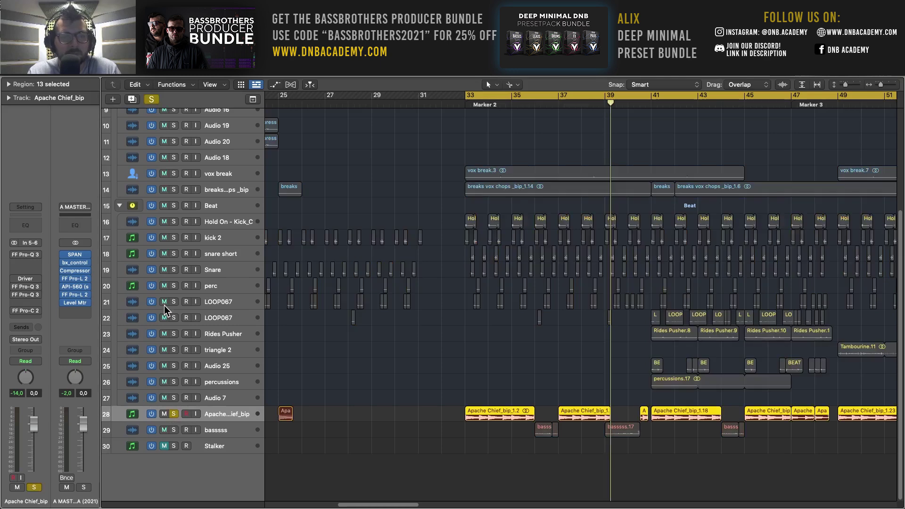
pyautogui.press('space')
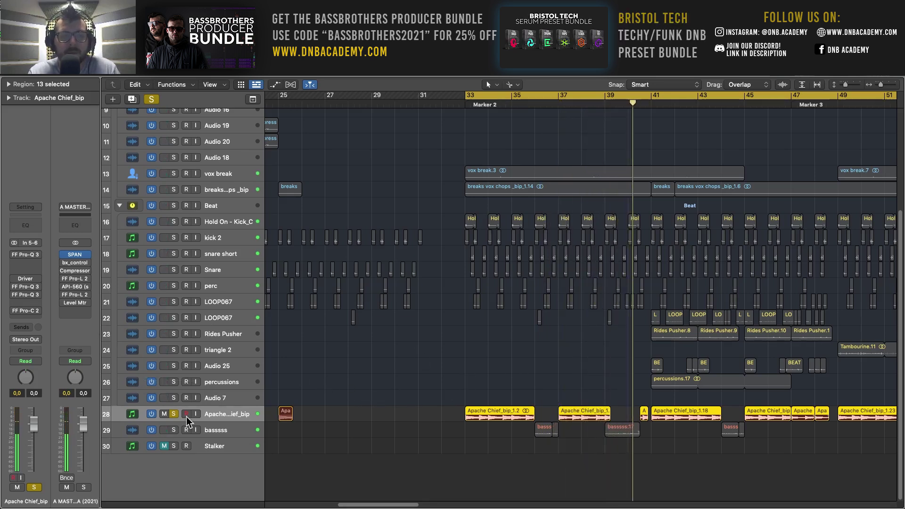
pyautogui.click(174, 414)
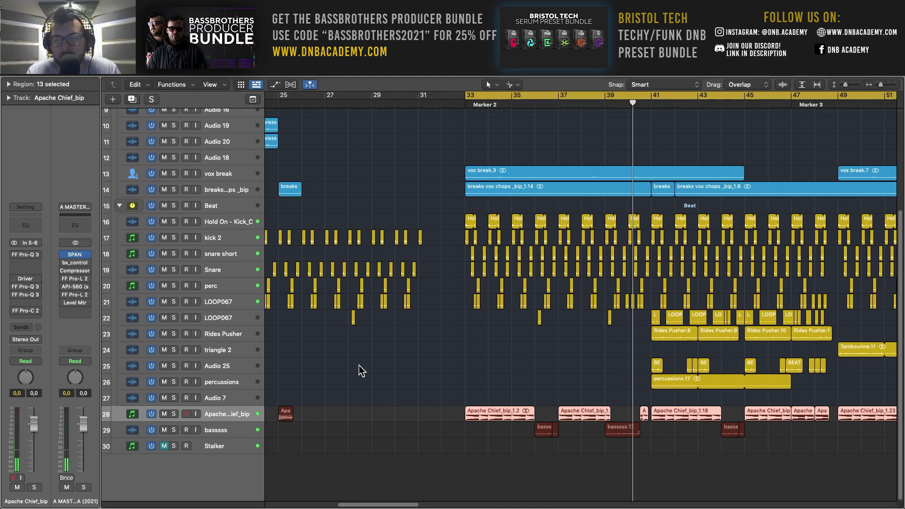
# Step: Open and enable the first Pro-Q 3 on Apache Chief_bip, and play the full mix with the master inserts switched on
pyautogui.click(24, 257)
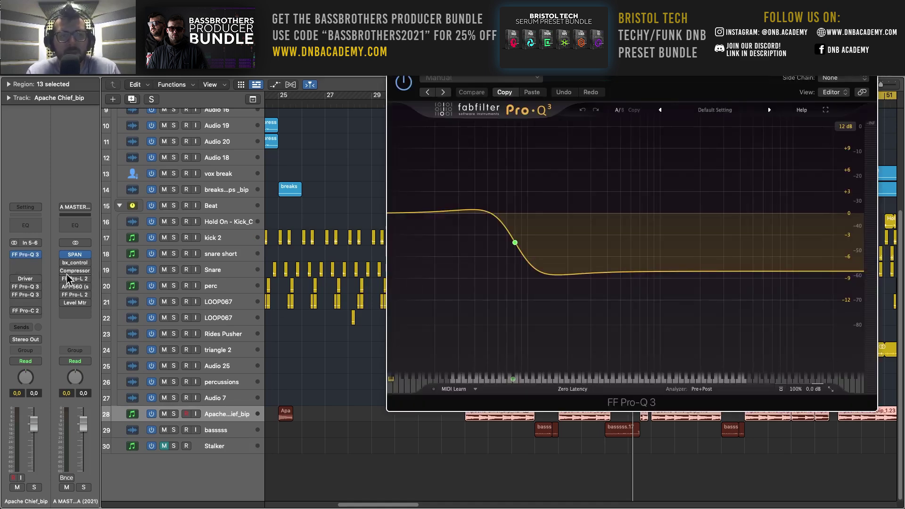
pyautogui.press('space')
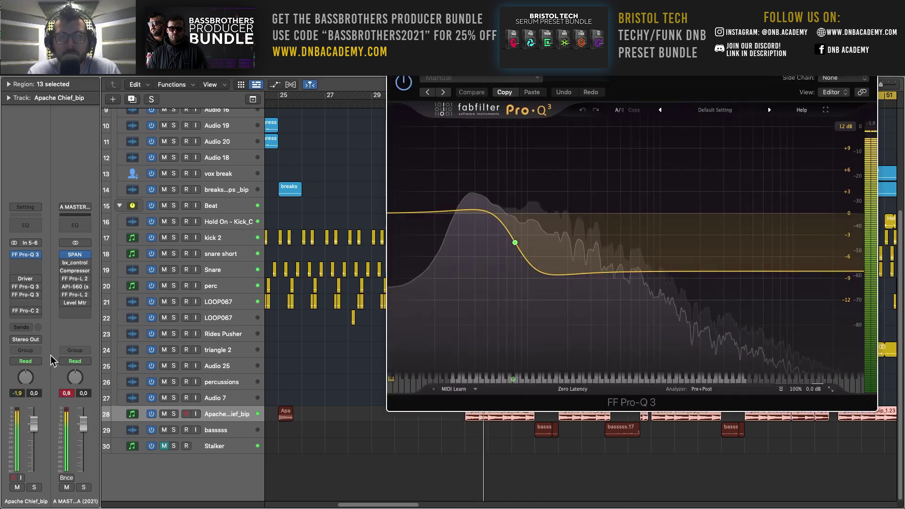
pyautogui.keyDown('alt'); pyautogui.click(64, 262); pyautogui.keyUp('alt')
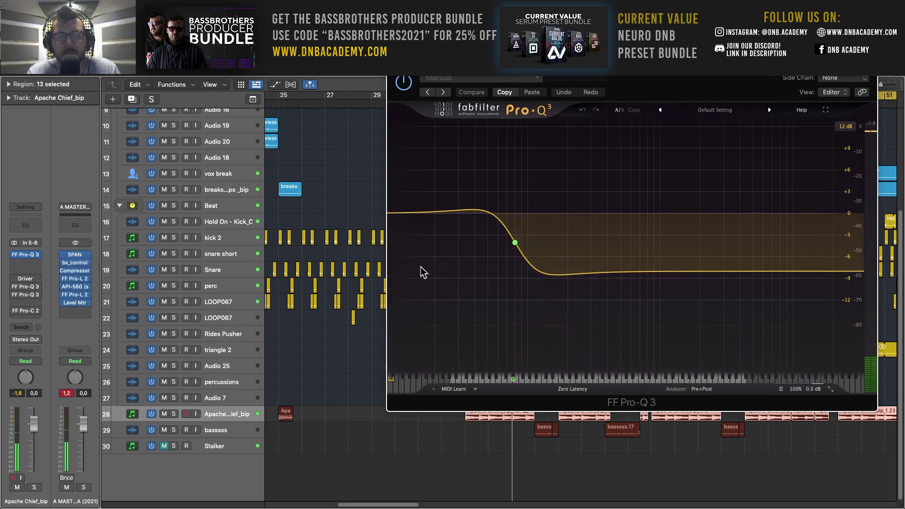
pyautogui.press('space')
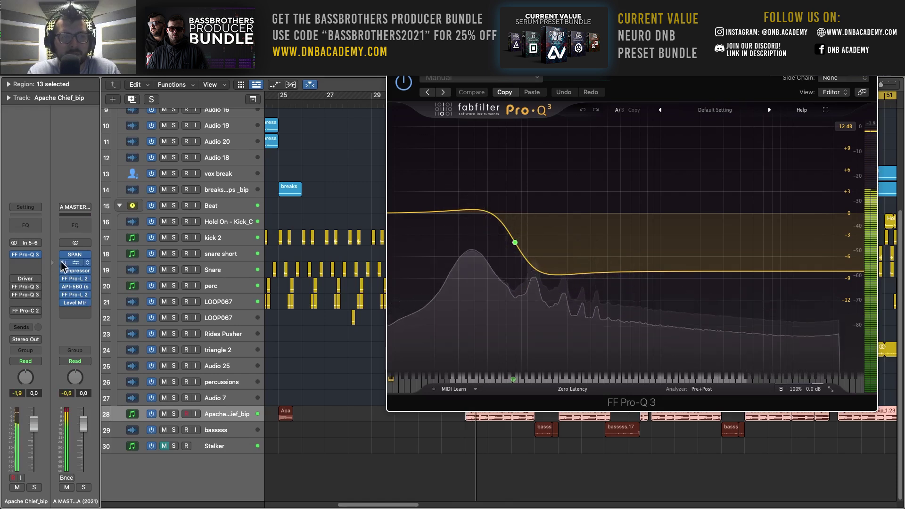
pyautogui.press('space')
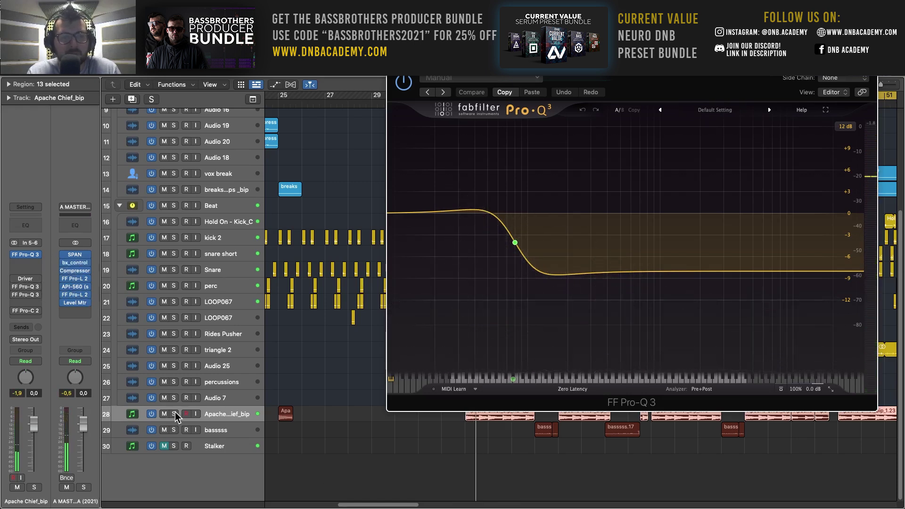
# Step: Solo the Apache Chief_bip track and compare its sound with the first Pro-Q 3 bypassed and enabled during playback
pyautogui.click(174, 414)
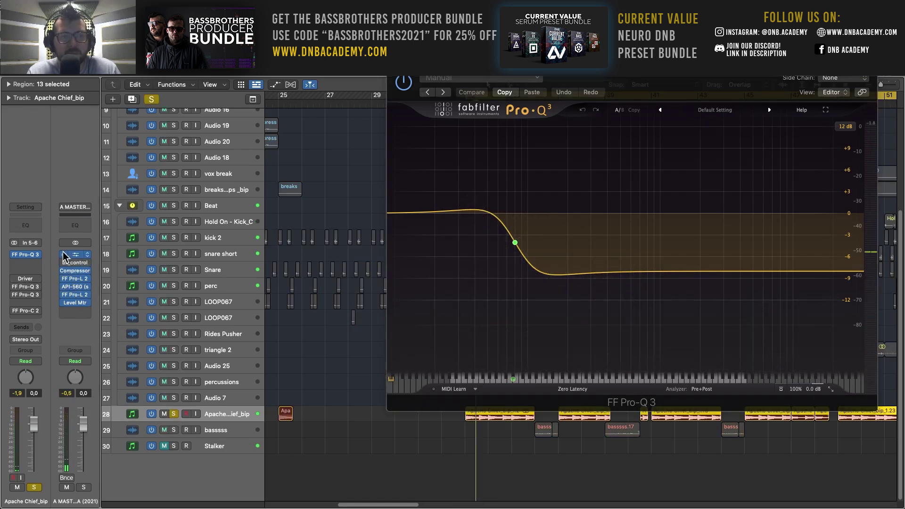
pyautogui.press('space')
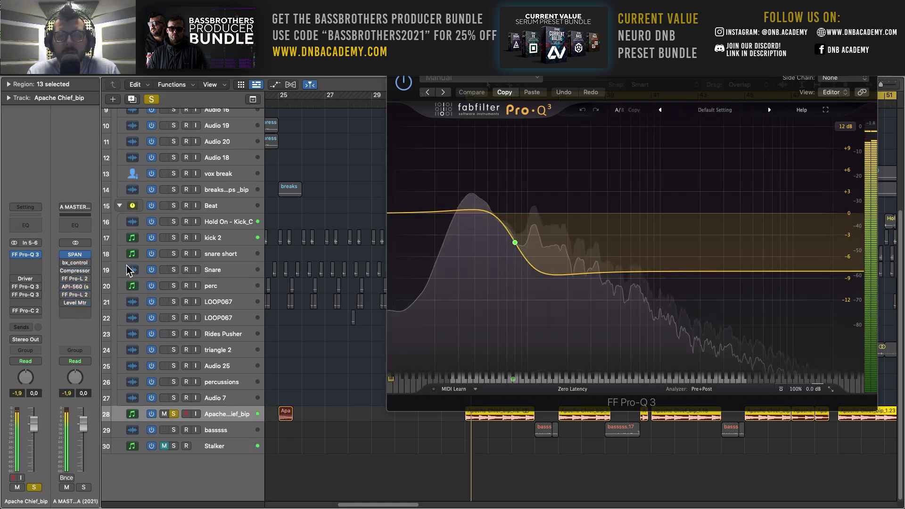
pyautogui.click(403, 83)
pyautogui.click(404, 83)
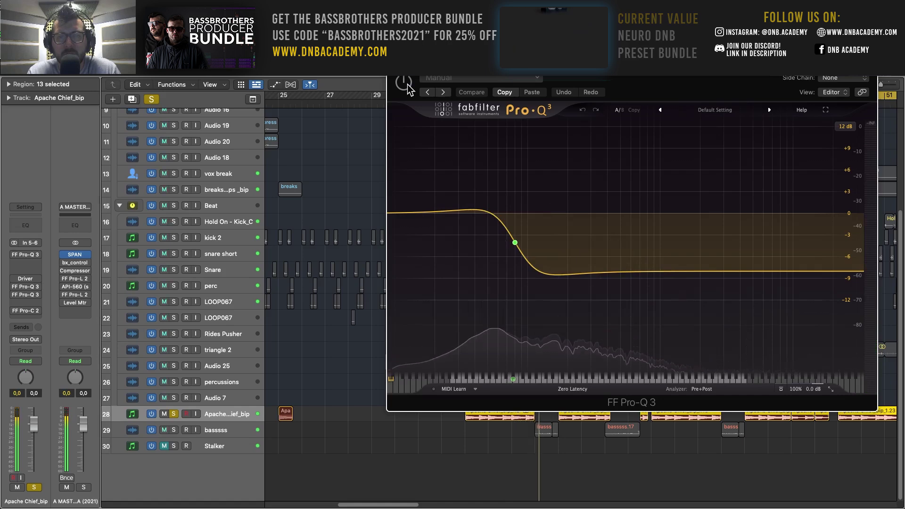
# Step: Open and enable the Driver plug-in with the Beatboxer preset on the soloed Apache Chief_bip track, and listen to its distortion
pyautogui.click(26, 279)
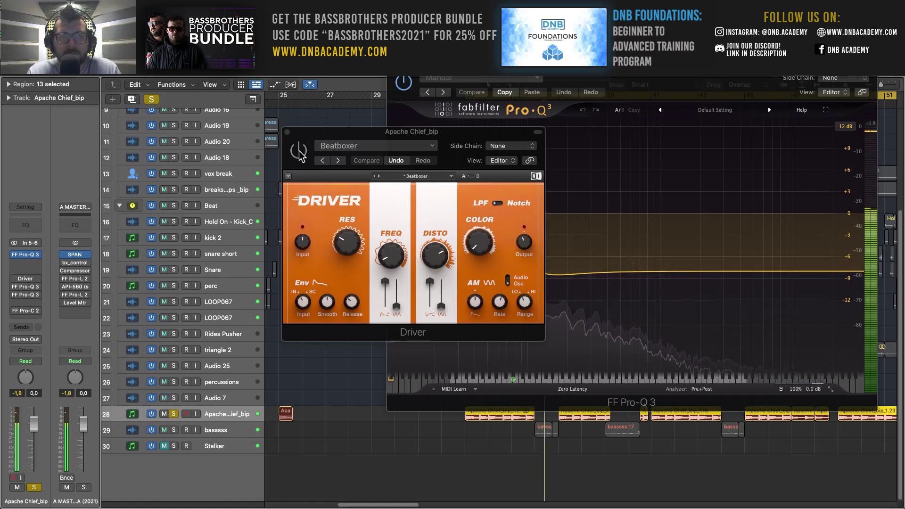
pyautogui.click(315, 262)
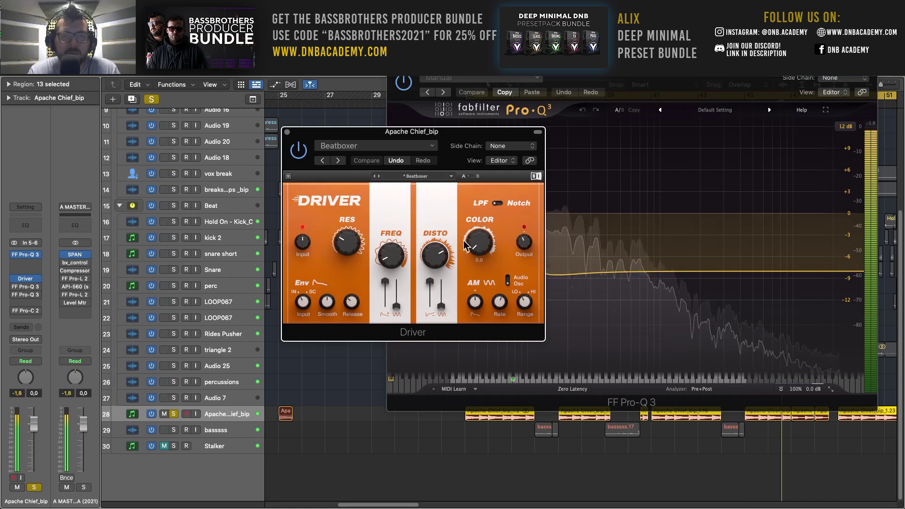
pyautogui.press('space')
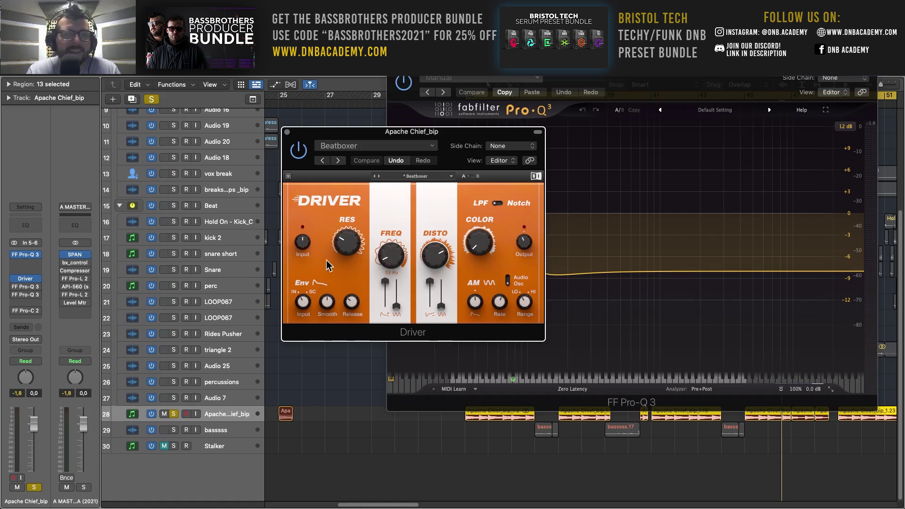
pyautogui.moveTo(433, 135); pyautogui.dragTo(378, 96)
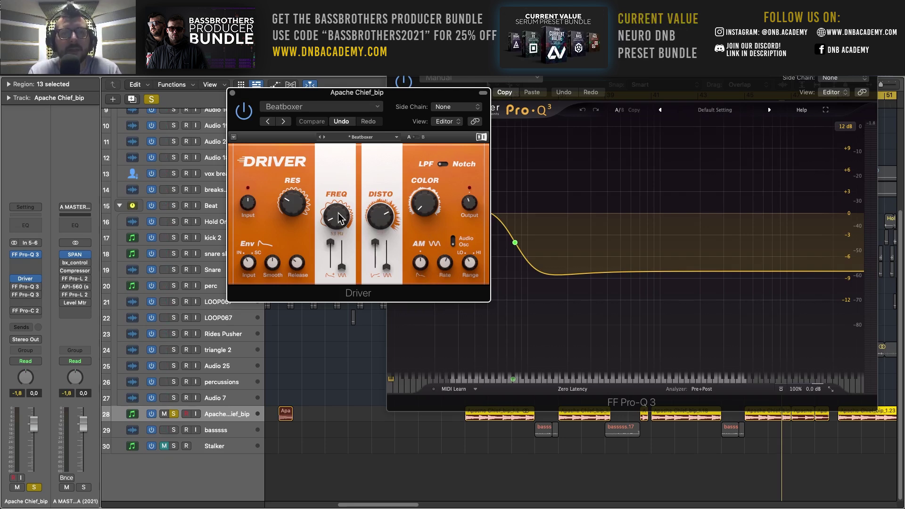
pyautogui.press('space')
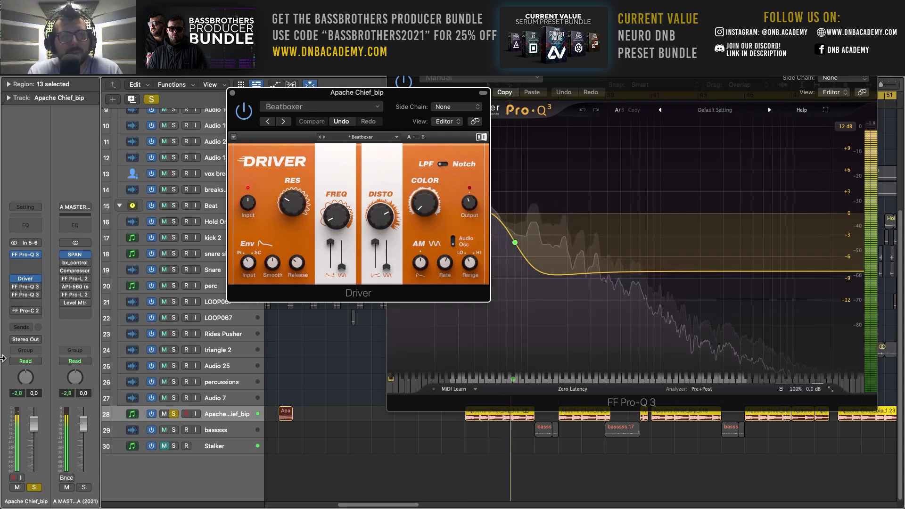
# Step: Open and enable the Pro-Q 3 directly after Driver, and listen to its three-band curve on the soloed bass
pyautogui.click(33, 293)
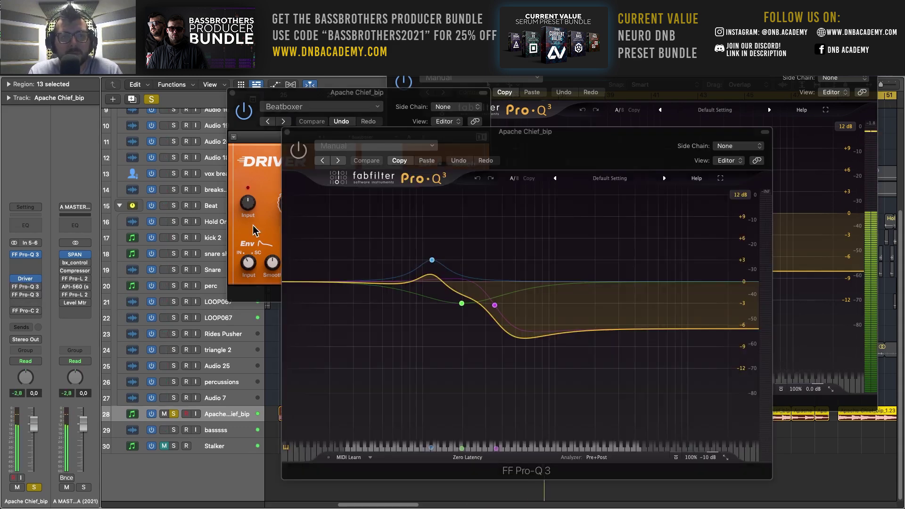
pyautogui.click(303, 196)
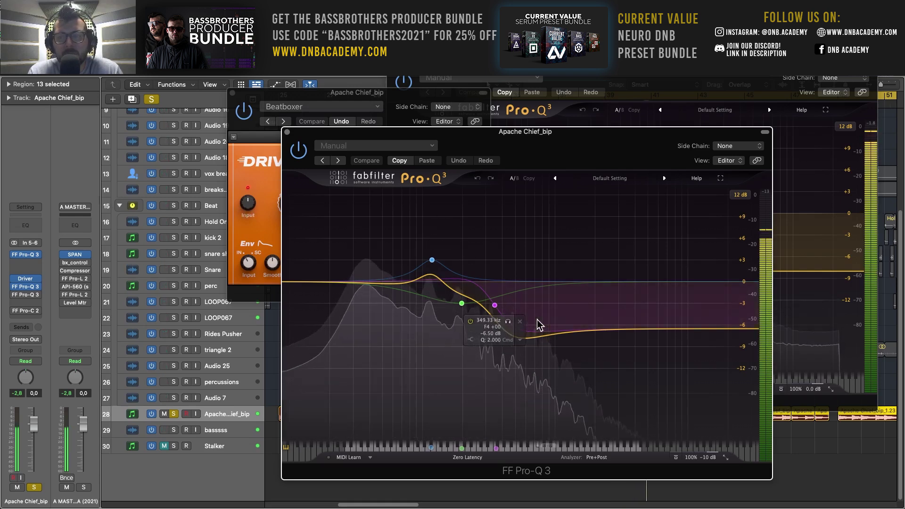
pyautogui.press('space')
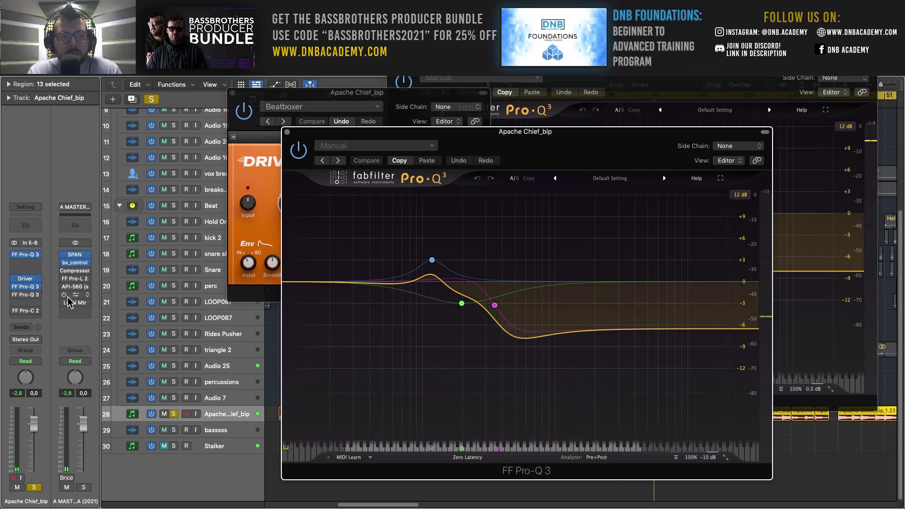
# Step: Play the soloed bass with the last Pro-Q 3 in the chain enabled, and open that equalizer
pyautogui.press('space')
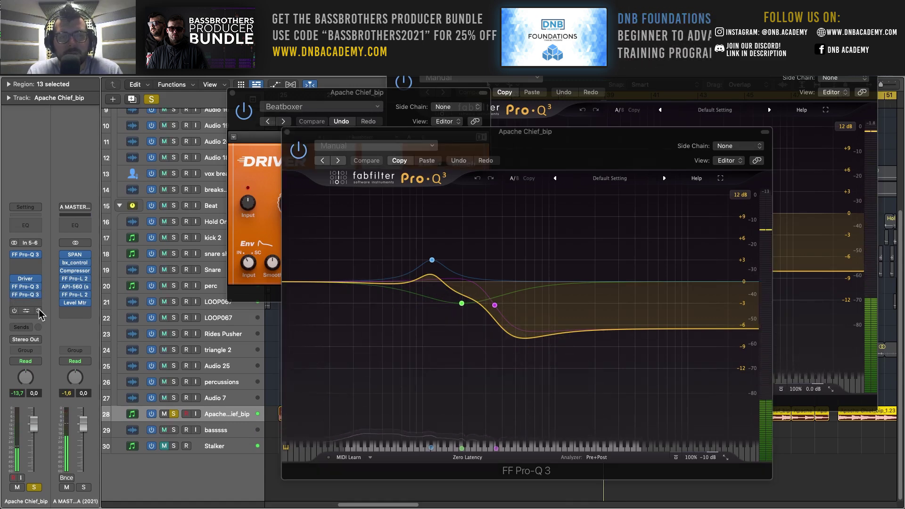
pyautogui.click(19, 295)
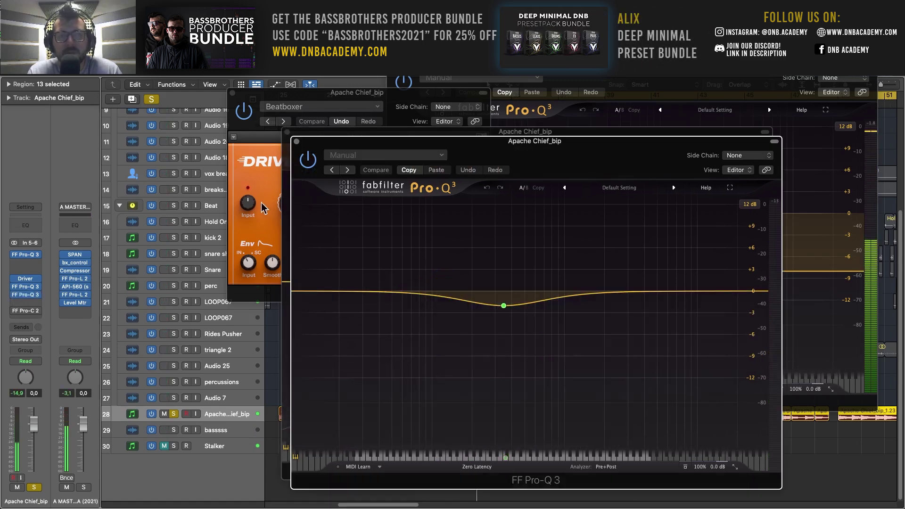
# Step: Examine the mid-frequency cut at 346 Hz in the last Pro-Q 3, and close the open plug-in windows
pyautogui.moveTo(534, 161); pyautogui.dragTo(542, 110)
pyautogui.click(503, 258)
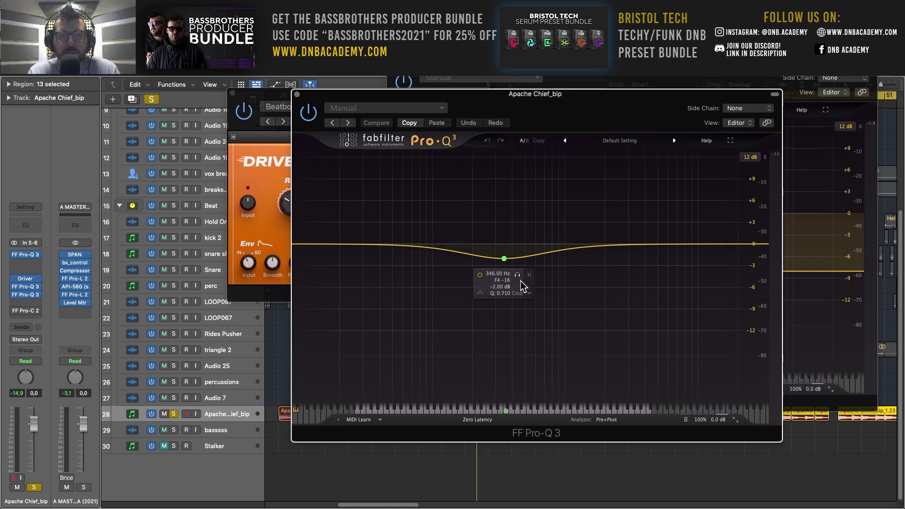
pyautogui.click(297, 93)
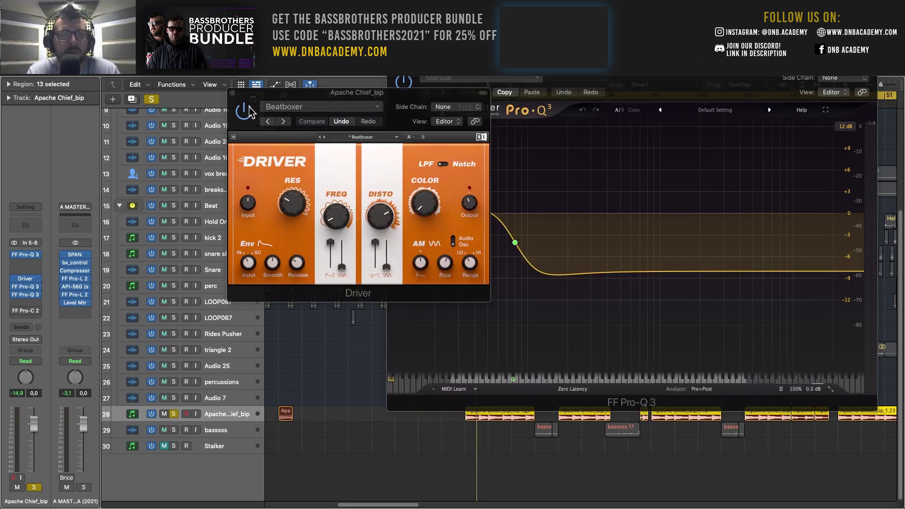
pyautogui.click(232, 92)
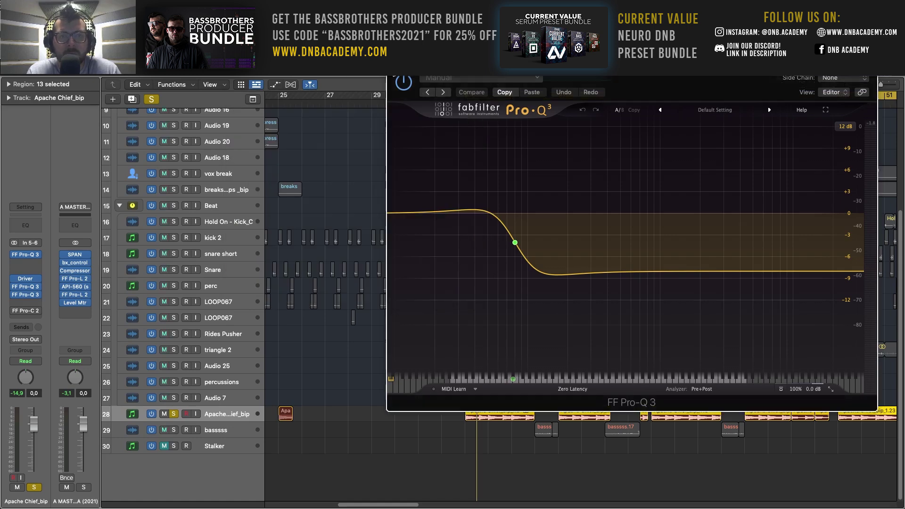
pyautogui.press('super+w')
# Step: Open the Pro-C 2 with the SIDECHAIN preset, compare the soloed bass with it off and on, and leave it enabled
pyautogui.click(26, 311)
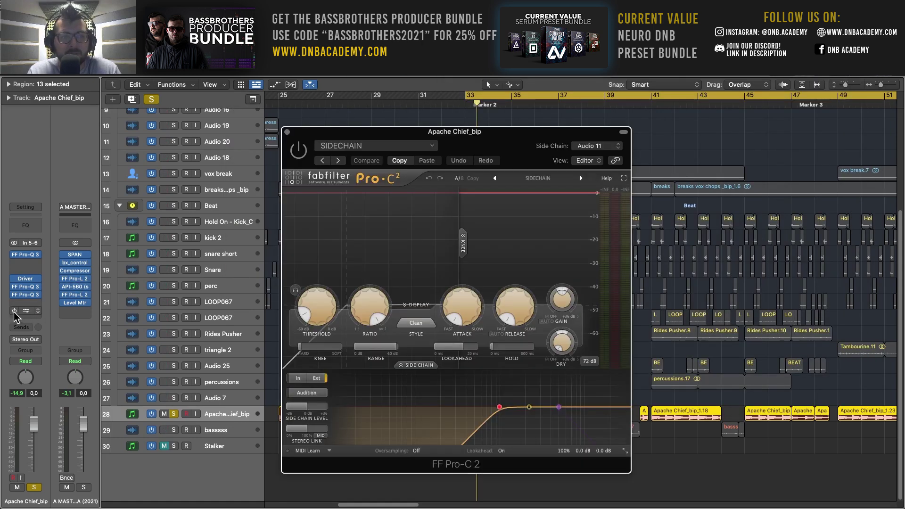
pyautogui.press('space')
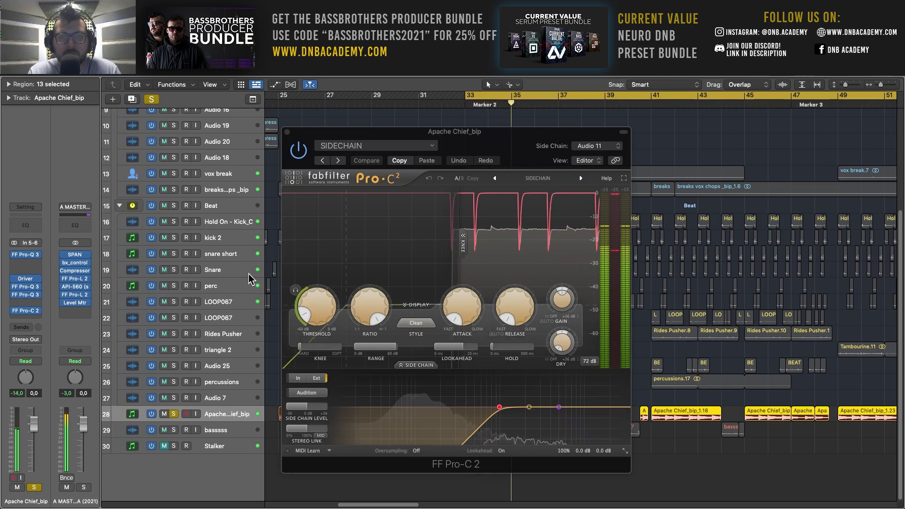
pyautogui.moveTo(14, 312)
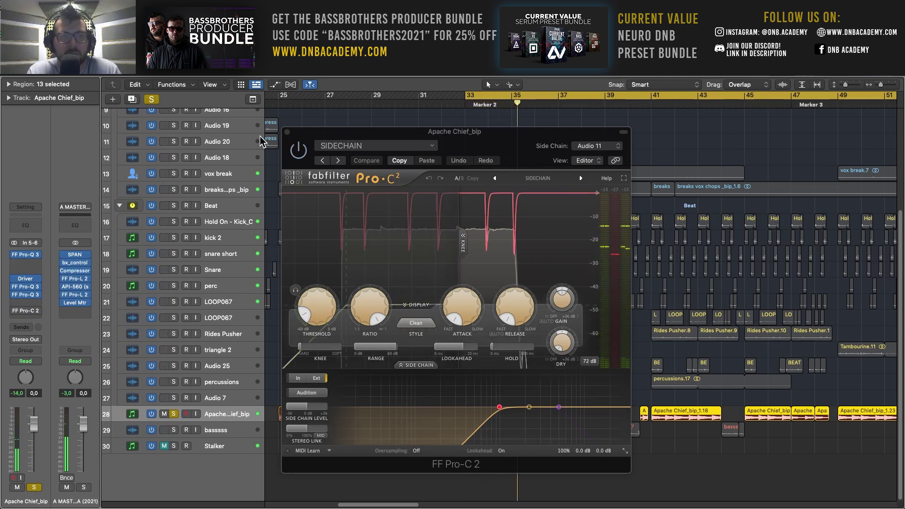
pyautogui.click(26, 311)
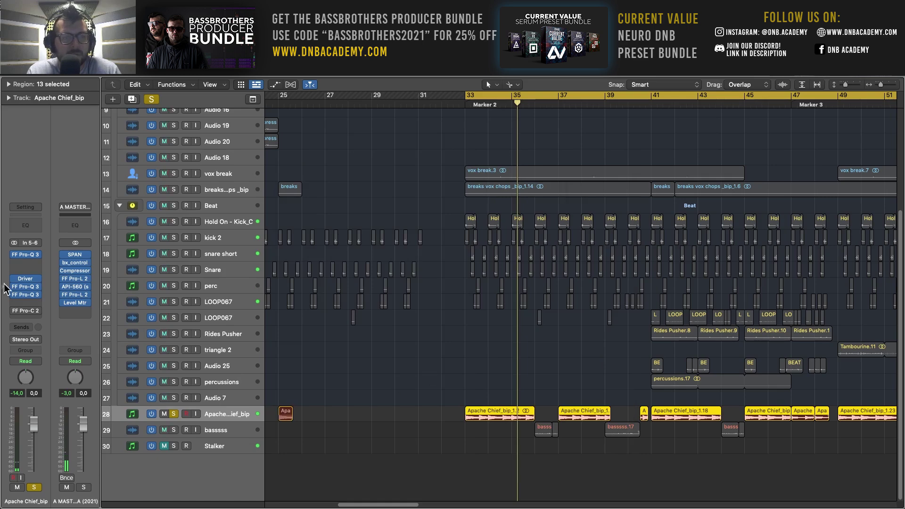
pyautogui.click(15, 311)
pyautogui.click(55, 278)
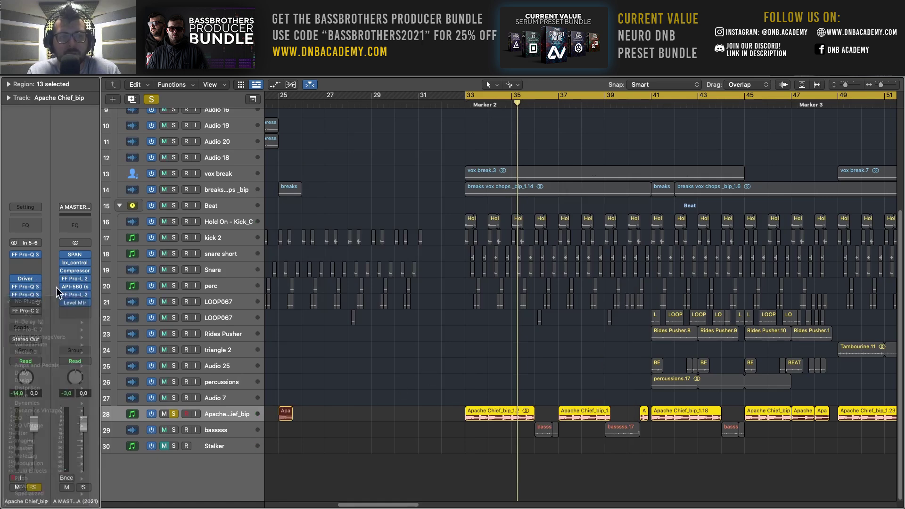
# Step: Unsolo the Apache Chief_bip track to hear it in the full mix, and mute it
pyautogui.click(174, 414)
pyautogui.press('space')
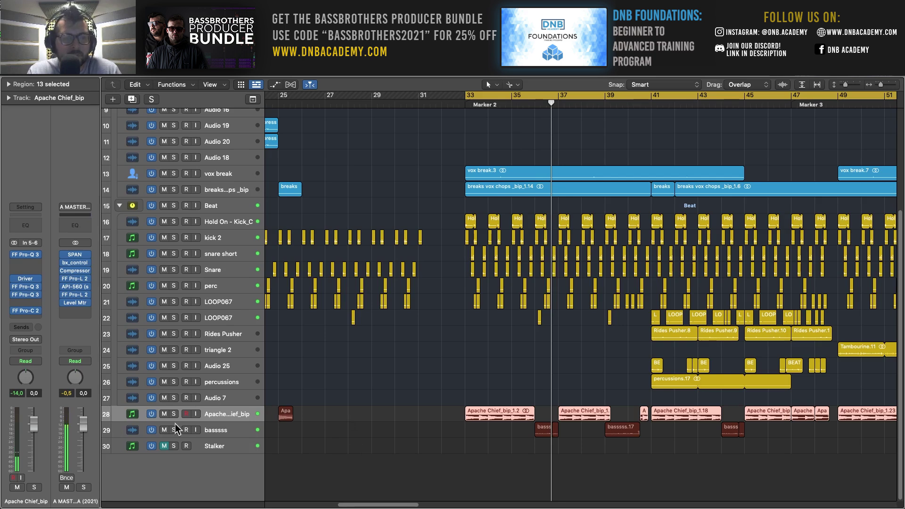
pyautogui.click(165, 414)
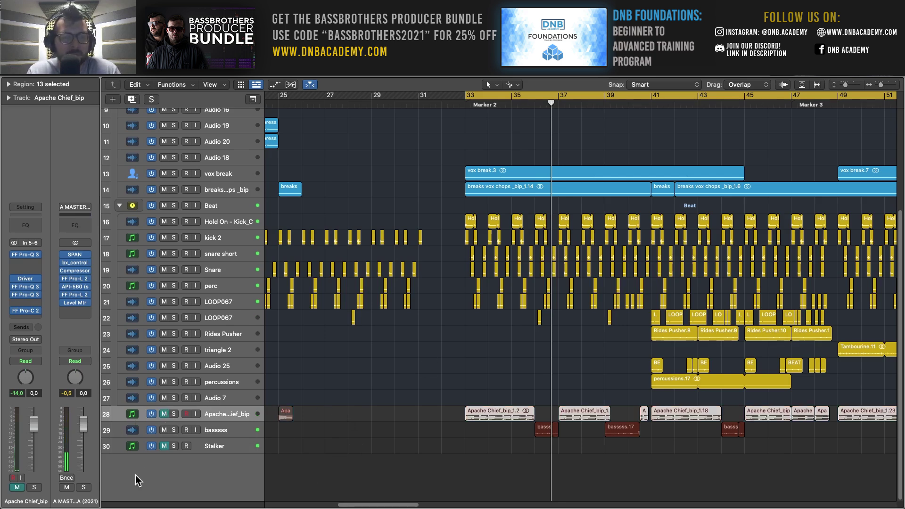
# Step: Open the Reaktor 6 instrument on the Stalker track
pyautogui.click(231, 452)
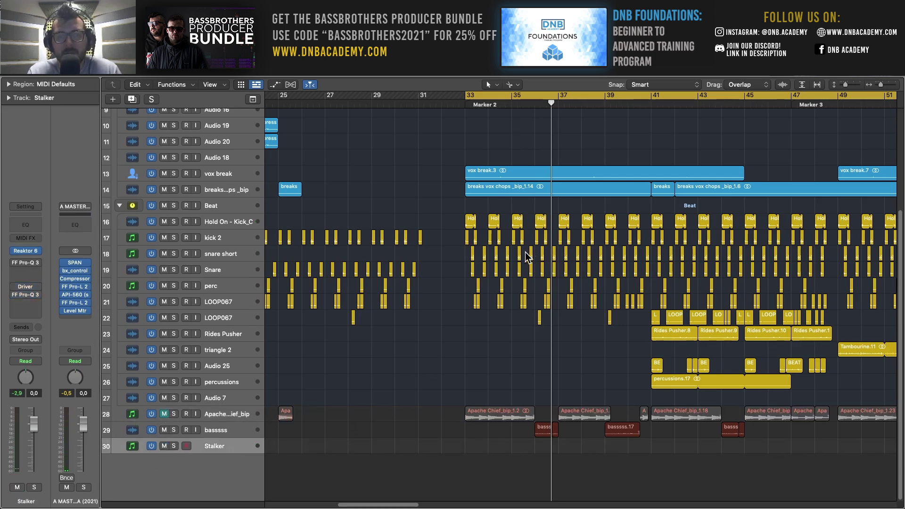
pyautogui.click(27, 251)
pyautogui.moveTo(658, 65); pyautogui.dragTo(582, 90)
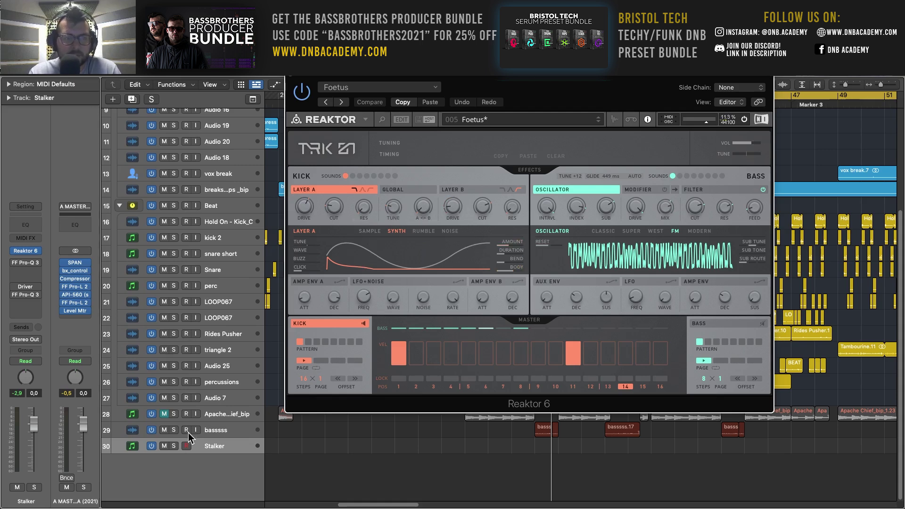
# Step: Solo the Stalker track during playback and lower its volume to -7.0 dB
pyautogui.click(173, 446)
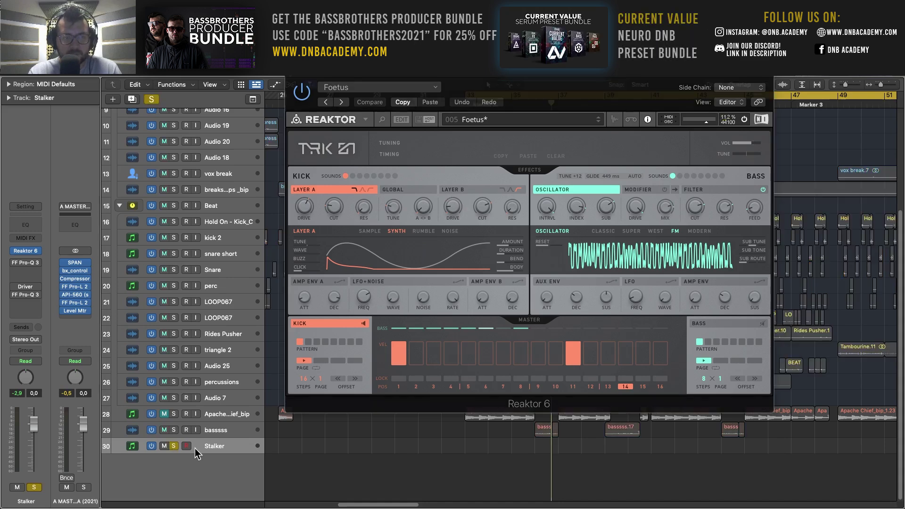
pyautogui.press('space')
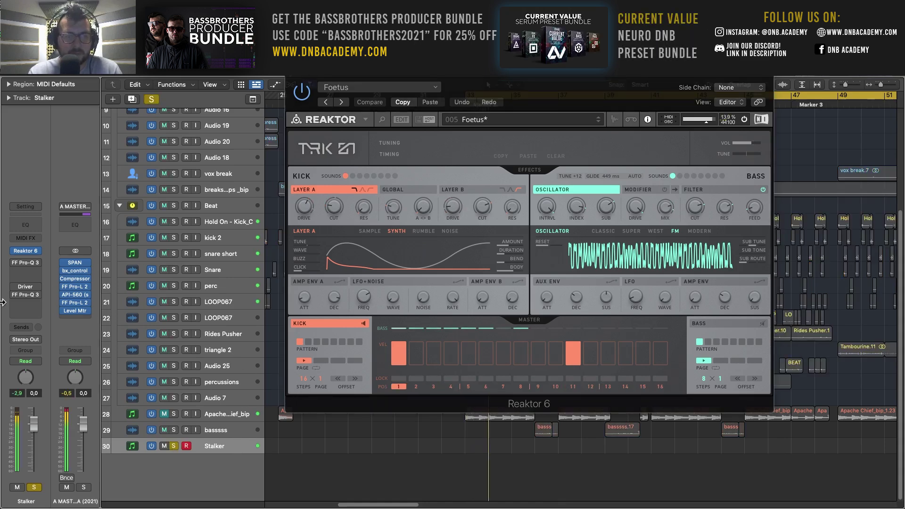
pyautogui.moveTo(33, 428); pyautogui.dragTo(38, 447)
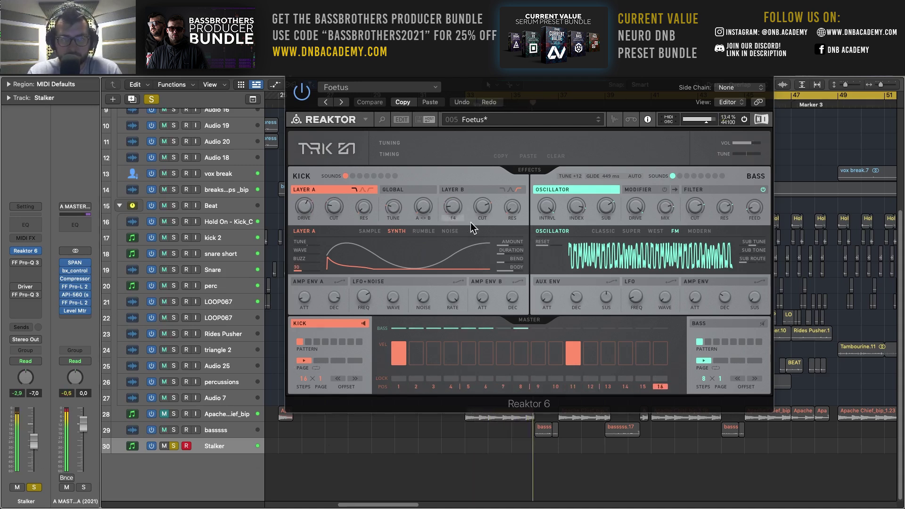
# Step: Try a different Amount for the kick's Layer A synth while the Stalker track plays, and restore it
pyautogui.moveTo(507, 245)
pyautogui.mouseDown()
pyautogui.moveTo(496, 246)
pyautogui.moveTo(546, 239)
pyautogui.moveTo(510, 243)
pyautogui.mouseUp()
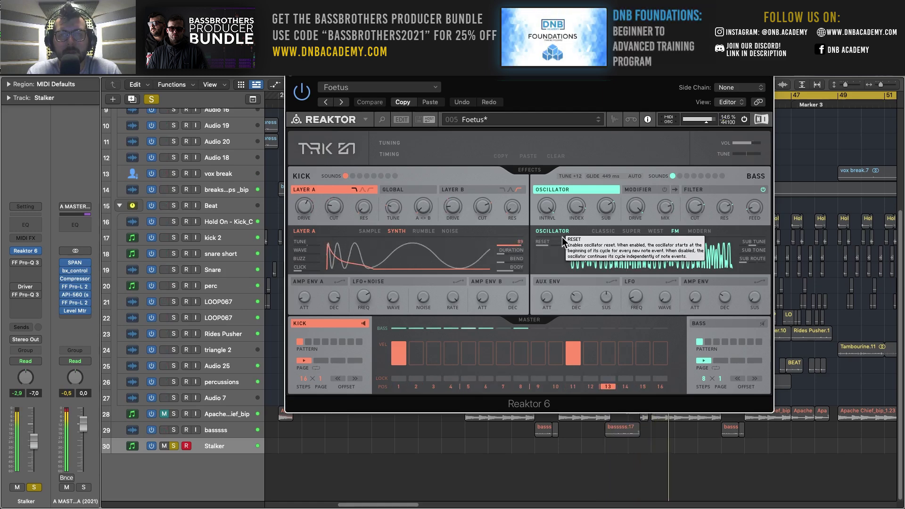
pyautogui.moveTo(522, 238); pyautogui.dragTo(510, 239)
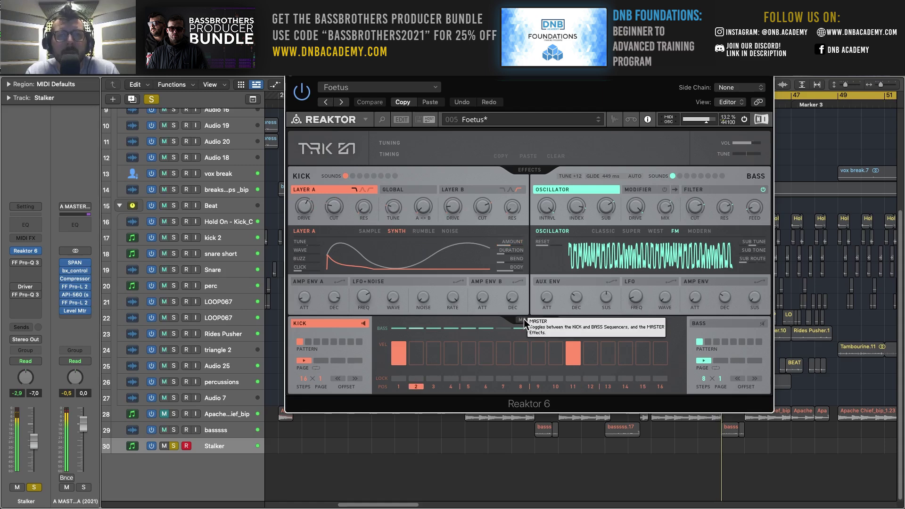
# Step: Look through the Effects and Master pages of the TRK-01 instrument, and return to the engine and sequencer views
pyautogui.click(536, 170)
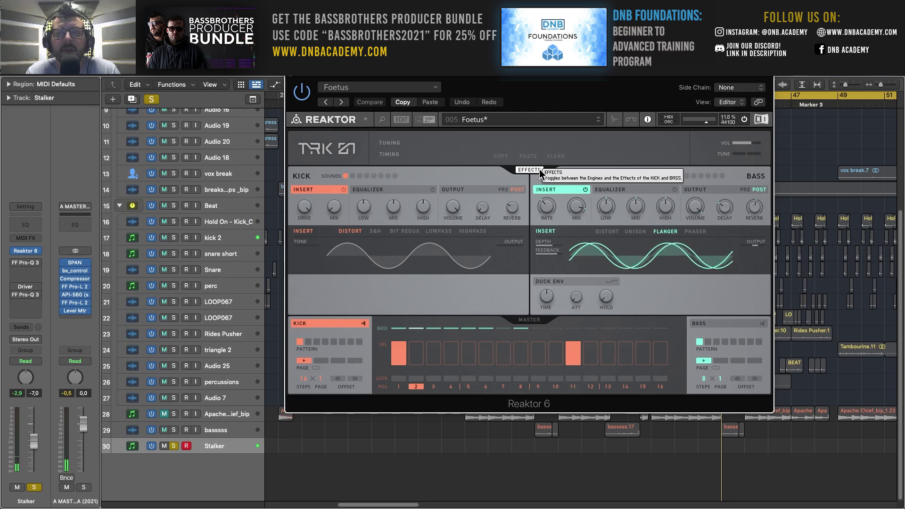
pyautogui.click(539, 170)
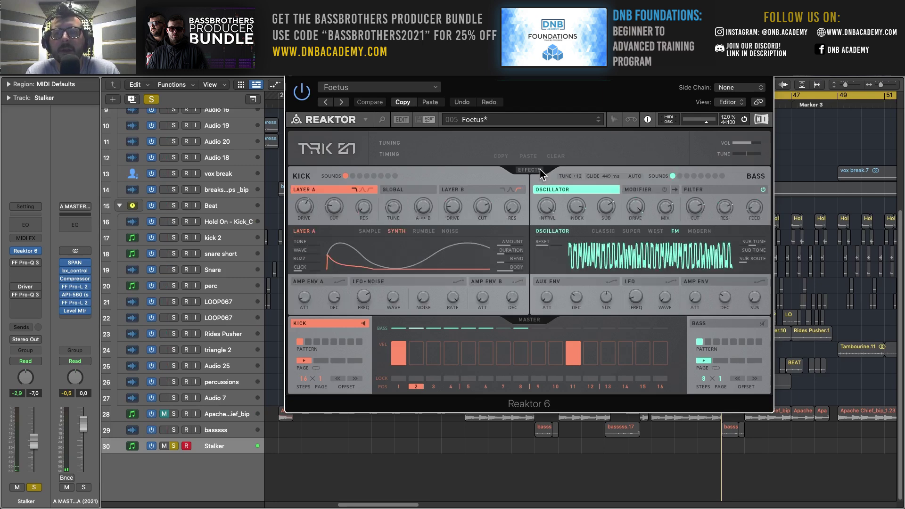
pyautogui.click(529, 321)
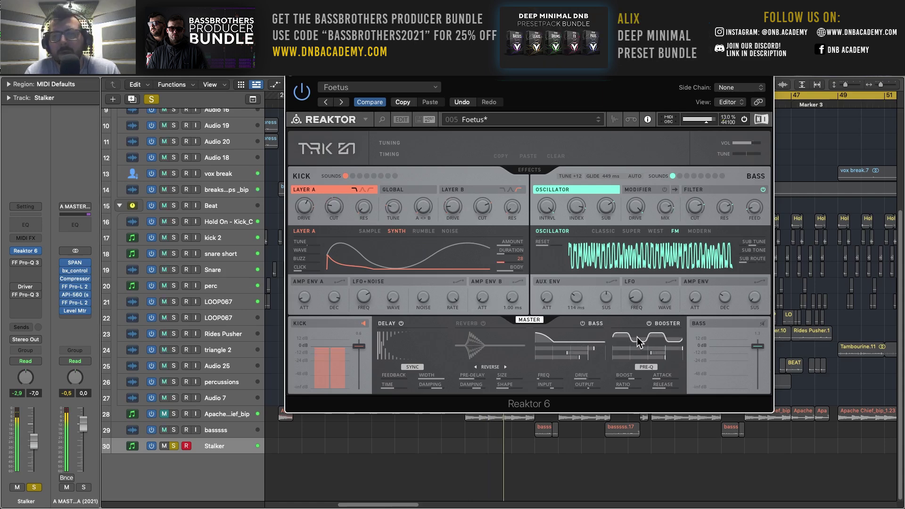
pyautogui.click(529, 321)
# Step: Try different Duration and Bend settings for the kick's Layer A synth, and audition the Stalker sound
pyautogui.moveTo(505, 255)
pyautogui.moveTo(505, 254)
pyautogui.mouseDown()
pyautogui.moveTo(559, 255)
pyautogui.moveTo(507, 251)
pyautogui.mouseUp()
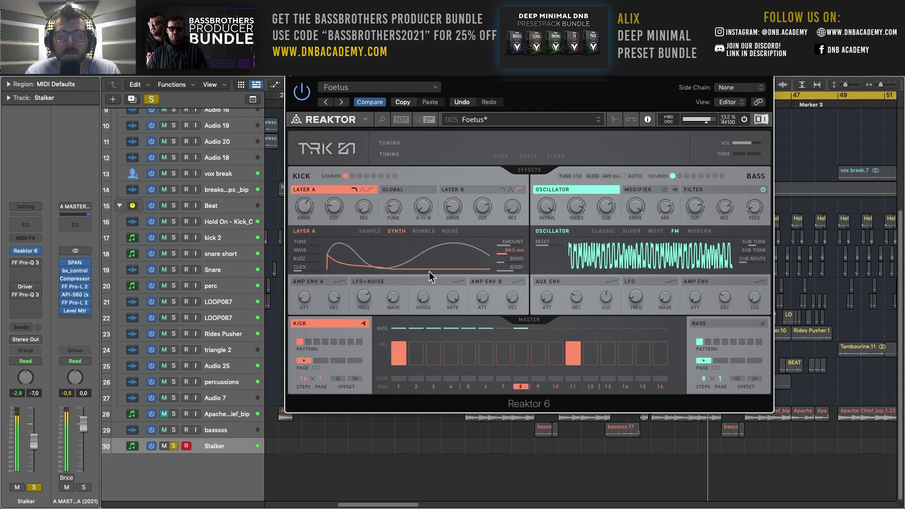
pyautogui.moveTo(505, 261)
pyautogui.mouseDown()
pyautogui.moveTo(556, 259)
pyautogui.moveTo(516, 263)
pyautogui.mouseUp()
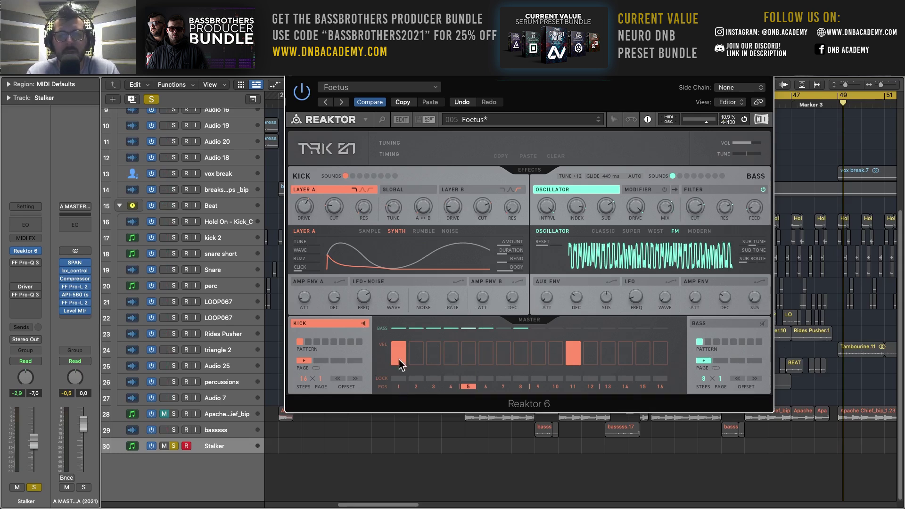
pyautogui.press('space')
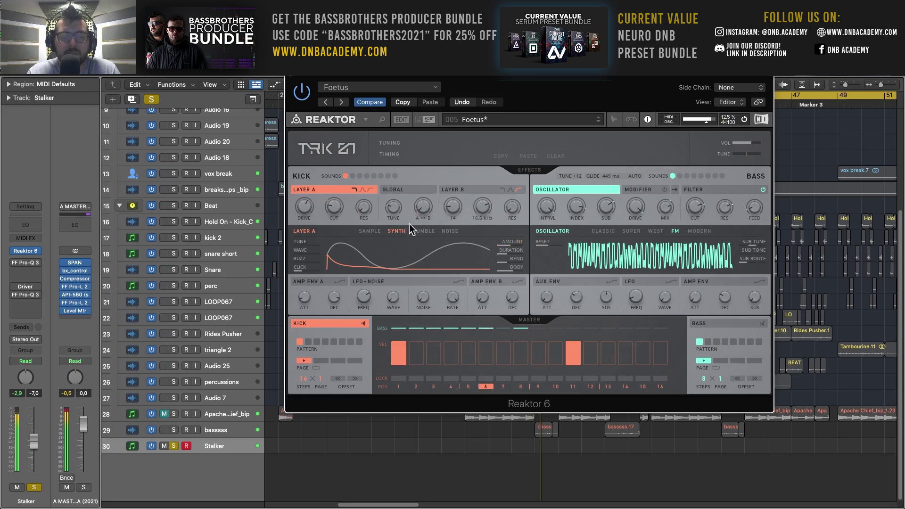
pyautogui.press('space')
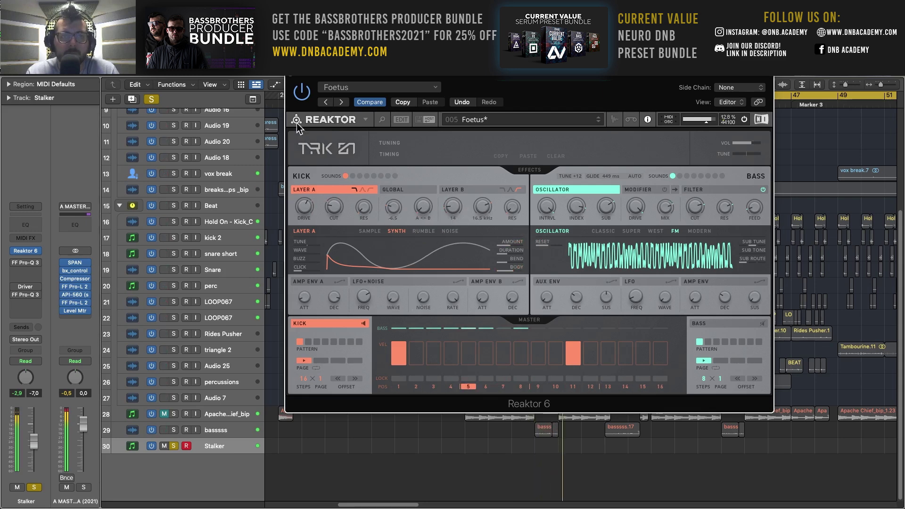
# Step: Close Reaktor 6, mute and unsolo the Stalker track, and unmute and solo the Apache Chief_bip track
pyautogui.click(292, 79)
pyautogui.click(164, 414)
pyautogui.click(174, 414)
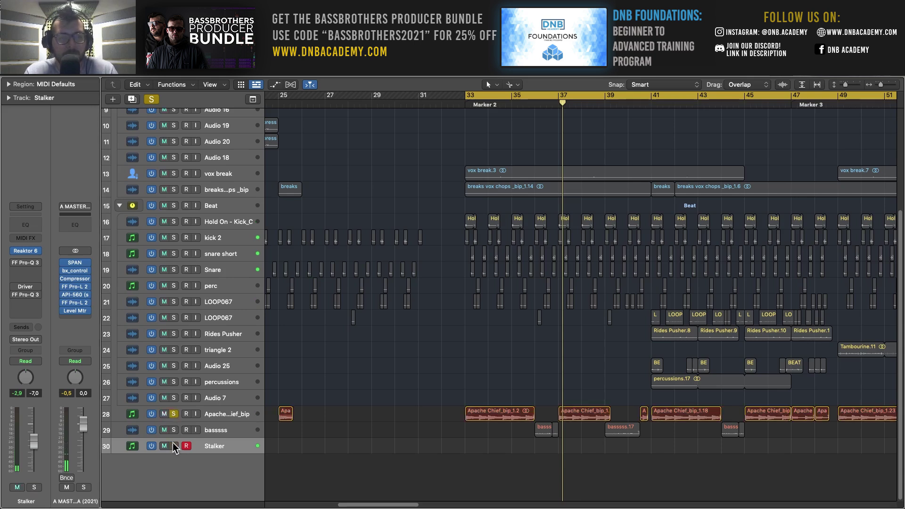
pyautogui.click(241, 417)
# Step: Play the soloed Apache Chief_bip with its inserts bypassed, comparing it with the master effects after SPAN off and on
pyautogui.press('space')
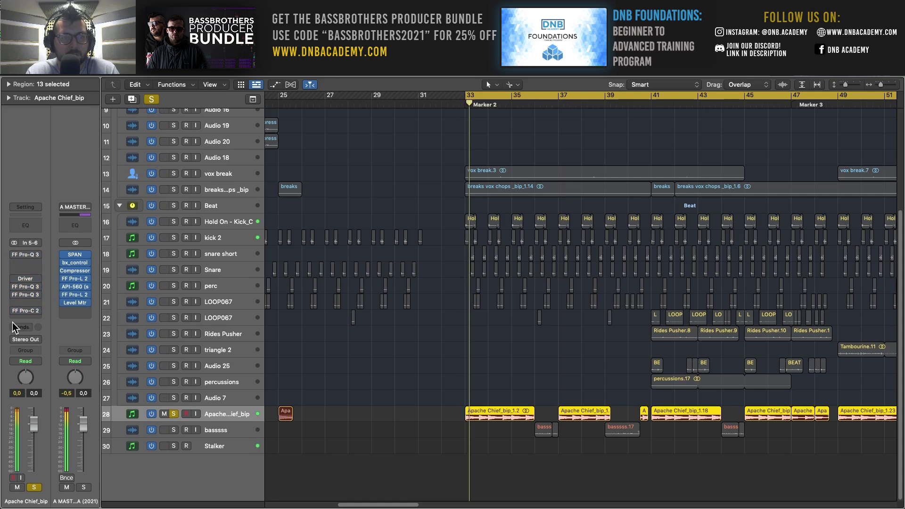
pyautogui.moveTo(66, 273)
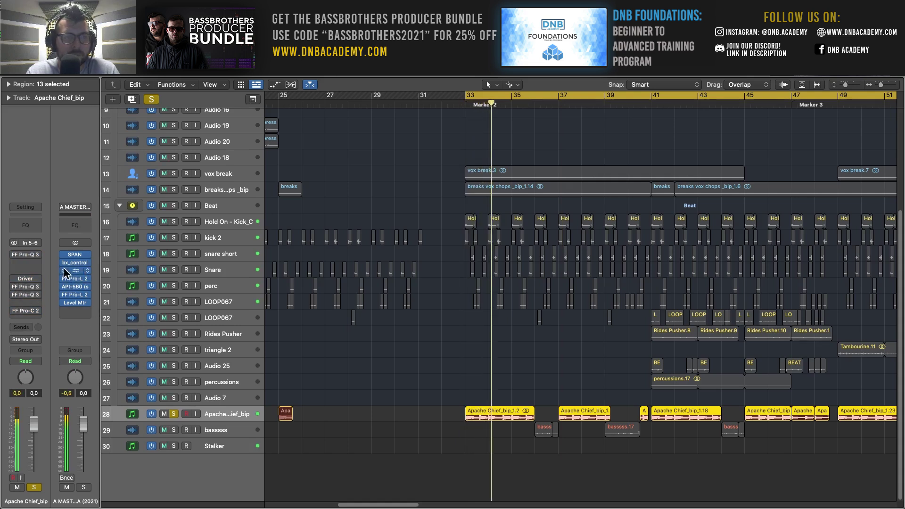
pyautogui.press('space')
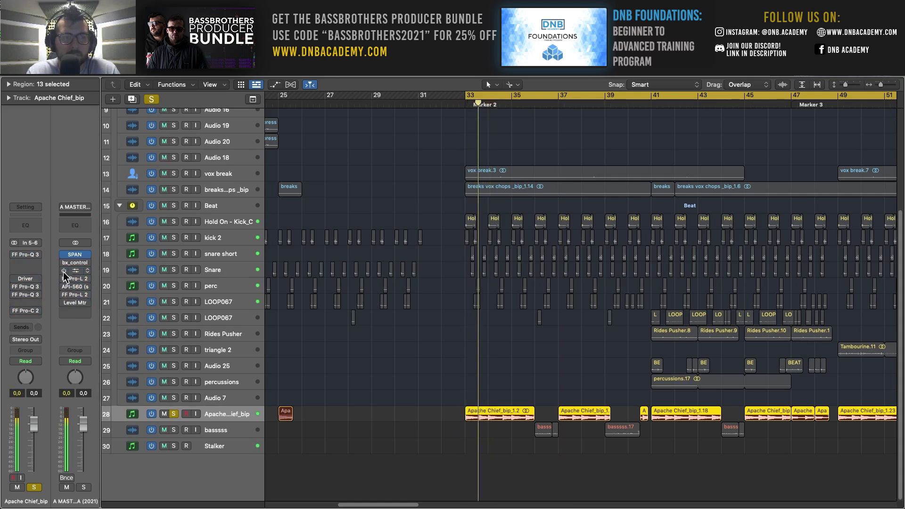
pyautogui.press('space')
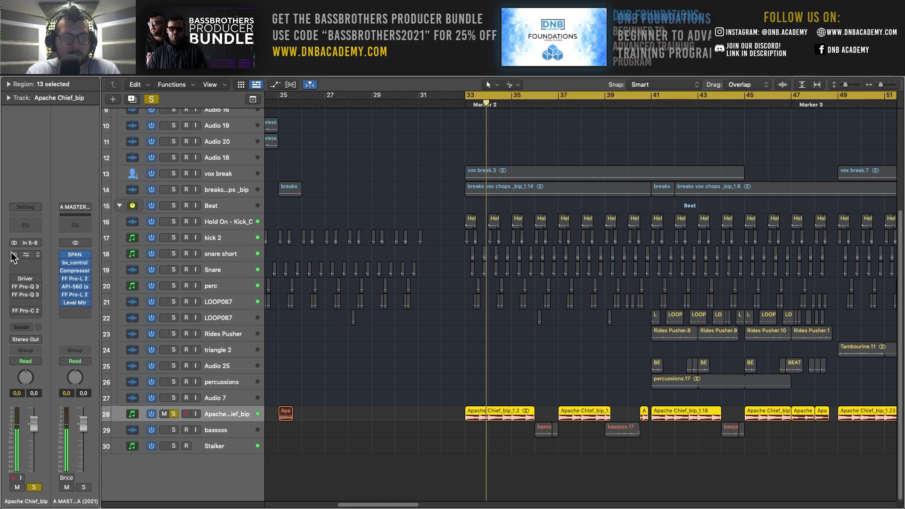
# Step: Reopen Reaktor 6 on the Stalker track and switch the solo from Apache Chief_bip to Stalker during playback
pyautogui.click(222, 446)
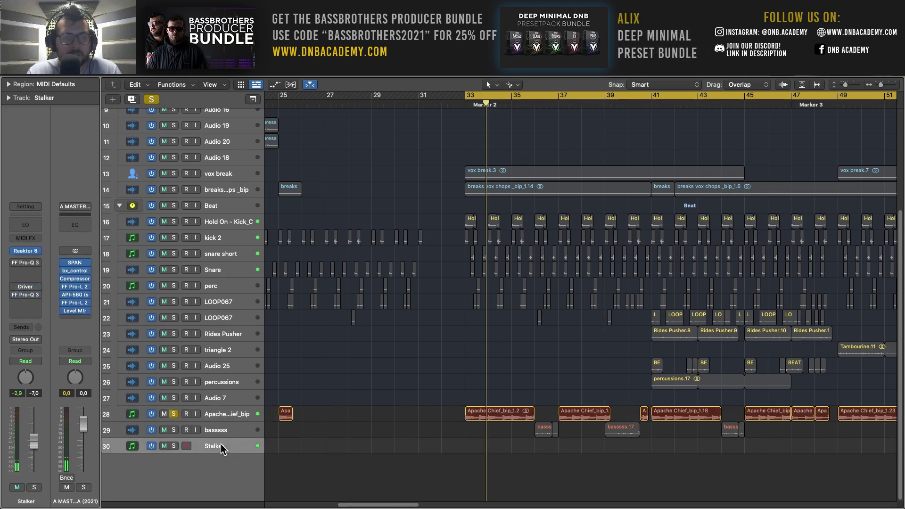
pyautogui.click(27, 252)
pyautogui.press('space')
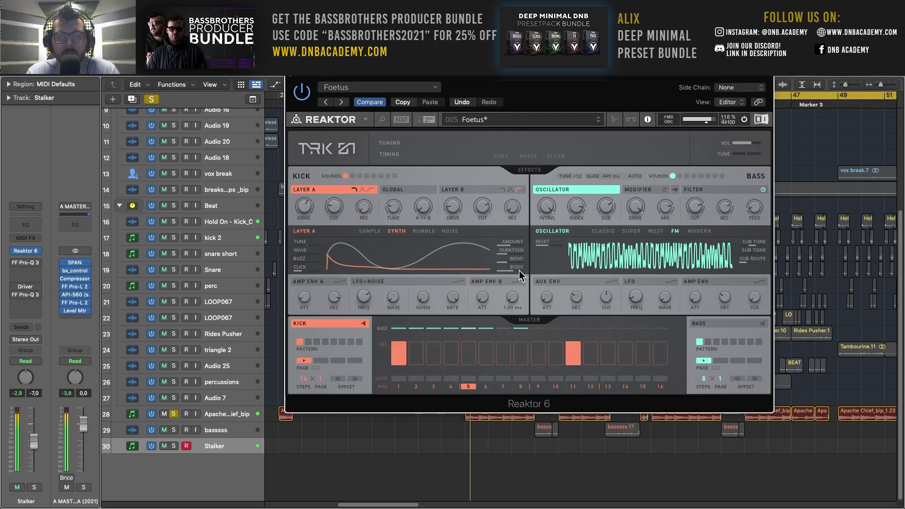
pyautogui.click(174, 414)
pyautogui.click(174, 445)
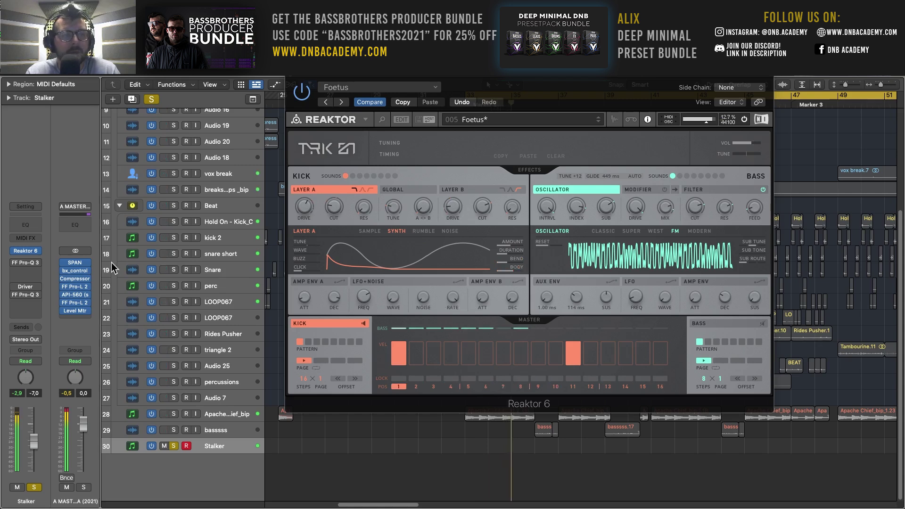
# Step: Open and enable the first Pro-Q 3 on the Stalker track to view its high cut, and close the plug-in windows
pyautogui.moveTo(26, 267)
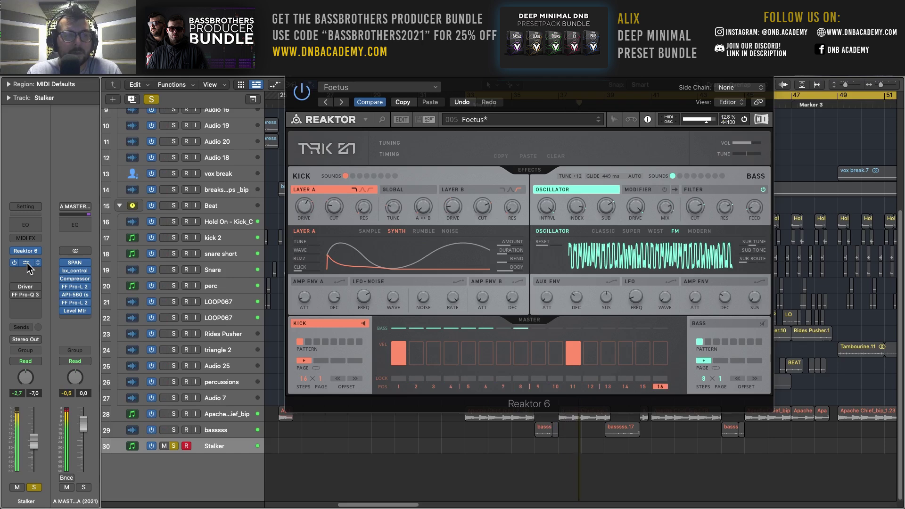
pyautogui.click(28, 268)
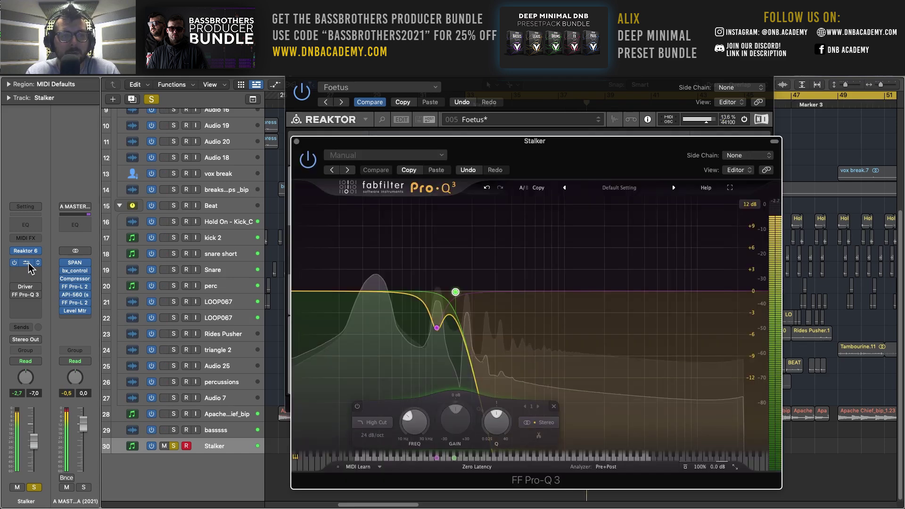
pyautogui.click(296, 141)
pyautogui.click(290, 77)
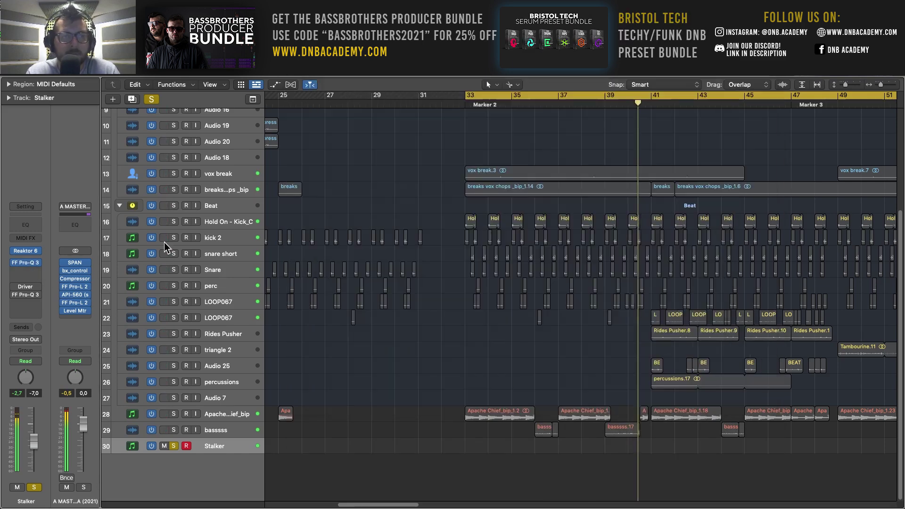
# Step: Open the first Pro-Q 3 on the Stalker track and set its high cut to about 173 Hz with an 18 dB/oct slope
pyautogui.click(26, 264)
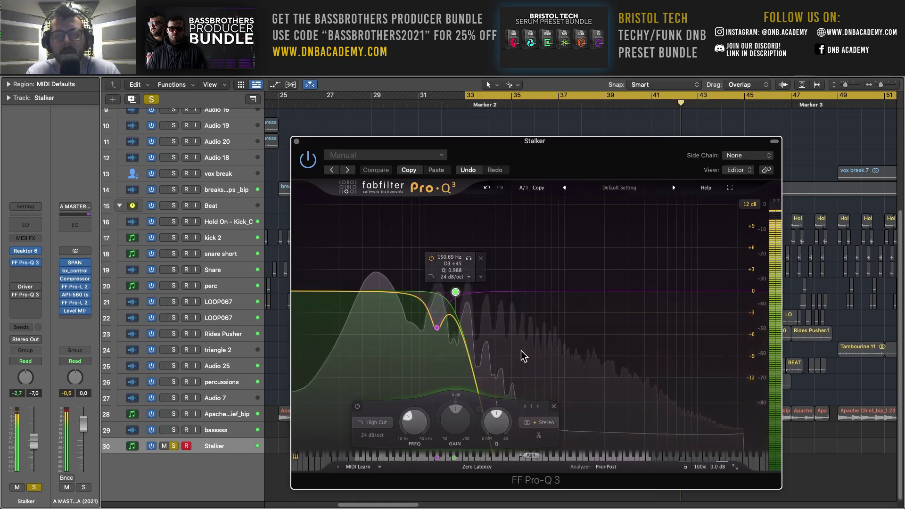
pyautogui.moveTo(455, 293); pyautogui.dragTo(463, 292)
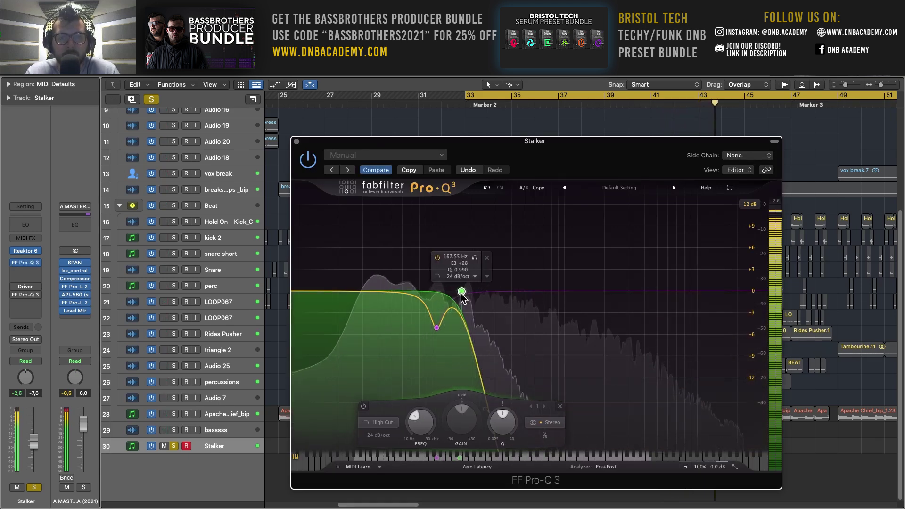
pyautogui.scroll(-1, 462, 277)
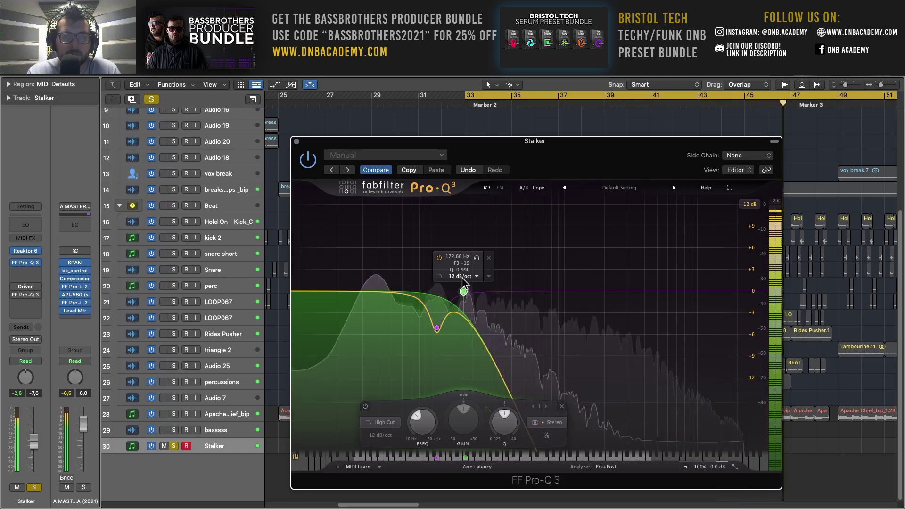
pyautogui.scroll(1, 463, 277)
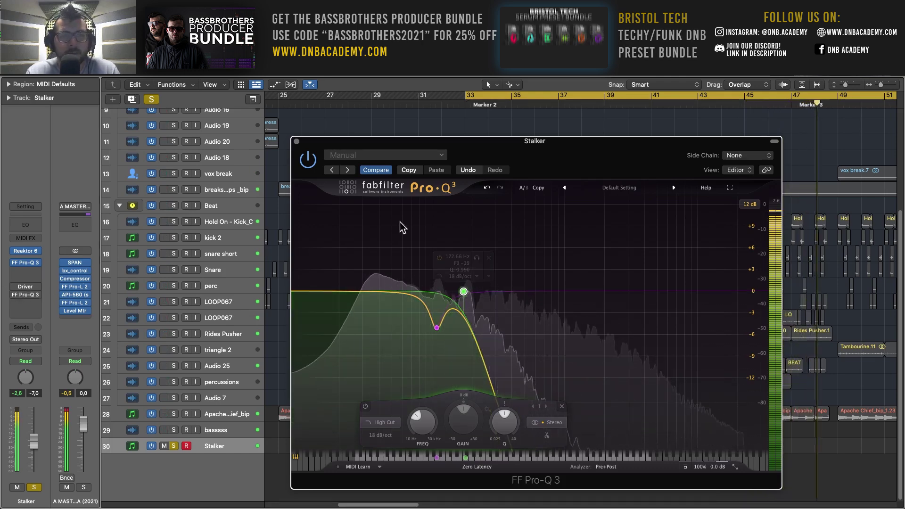
# Step: Enable the Driver insert on Stalker, lower the Pro-Q 3 high cut to about 160 Hz during playback, and close the EQ window
pyautogui.moveTo(28, 290)
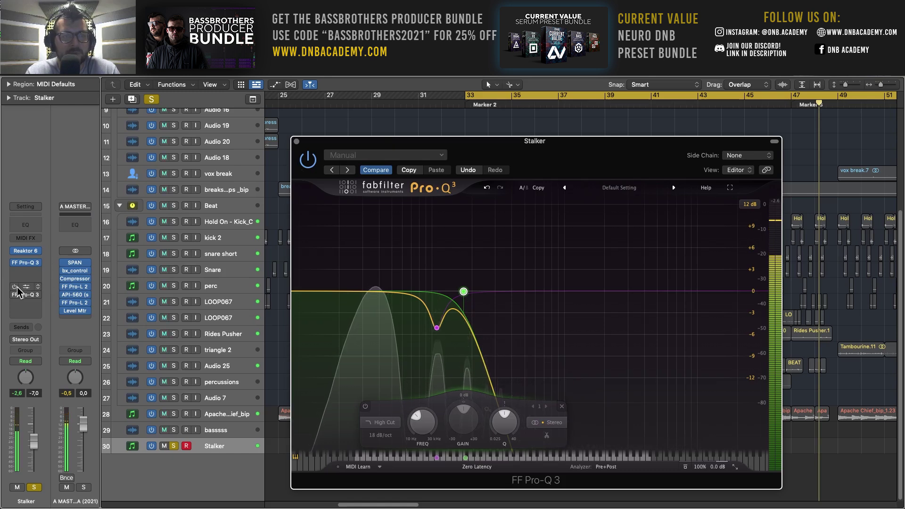
pyautogui.press('space')
pyautogui.moveTo(452, 296)
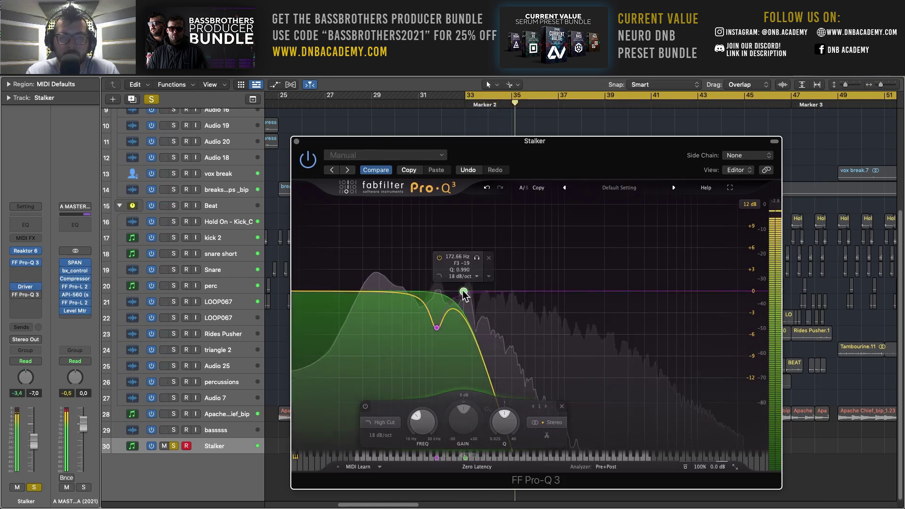
pyautogui.moveTo(464, 293); pyautogui.dragTo(459, 293)
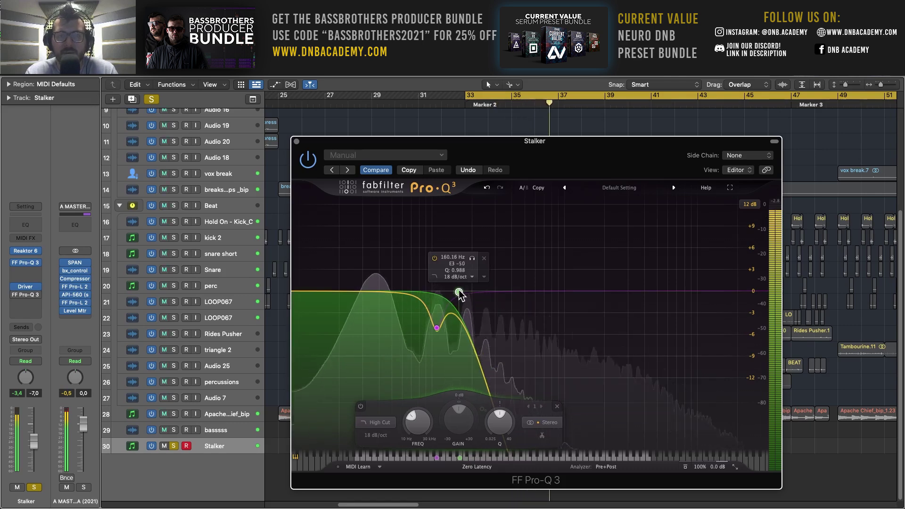
pyautogui.moveTo(437, 327)
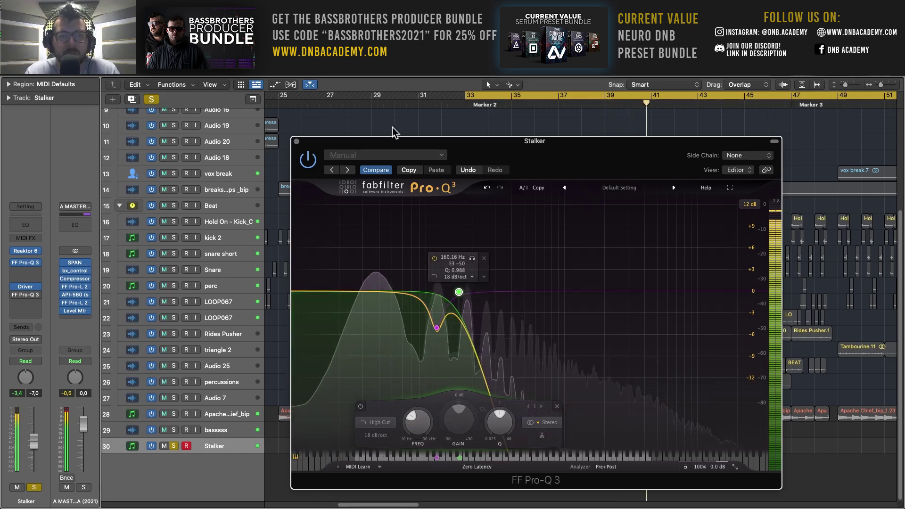
pyautogui.moveTo(337, 148); pyautogui.dragTo(347, 101)
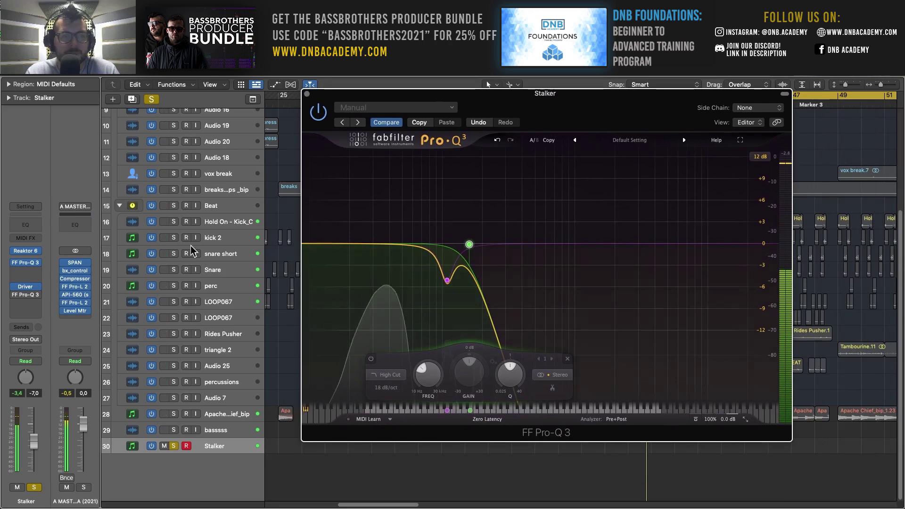
pyautogui.click(307, 95)
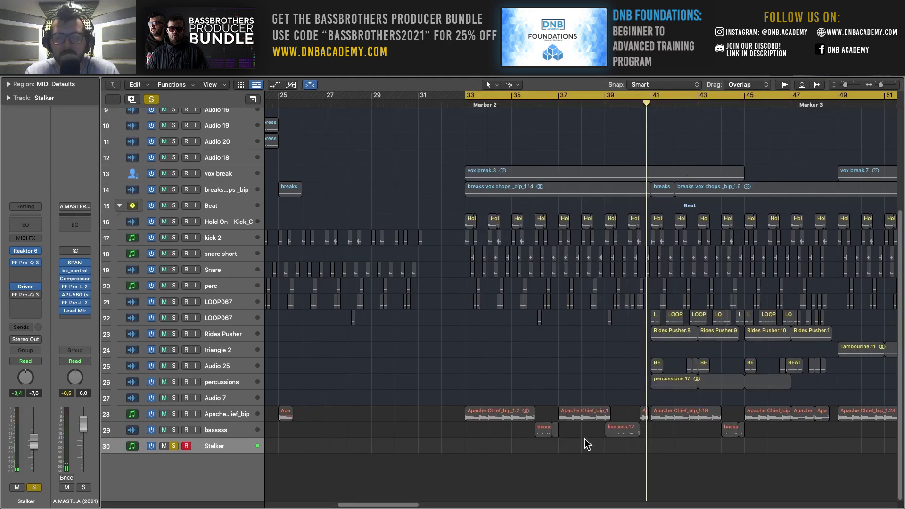
# Step: Compare the Apache Chief_bip bass with the Stalker sound by soloing and playing each in turn, ending with Stalker soloed
pyautogui.hscroll(5, 519, 405)
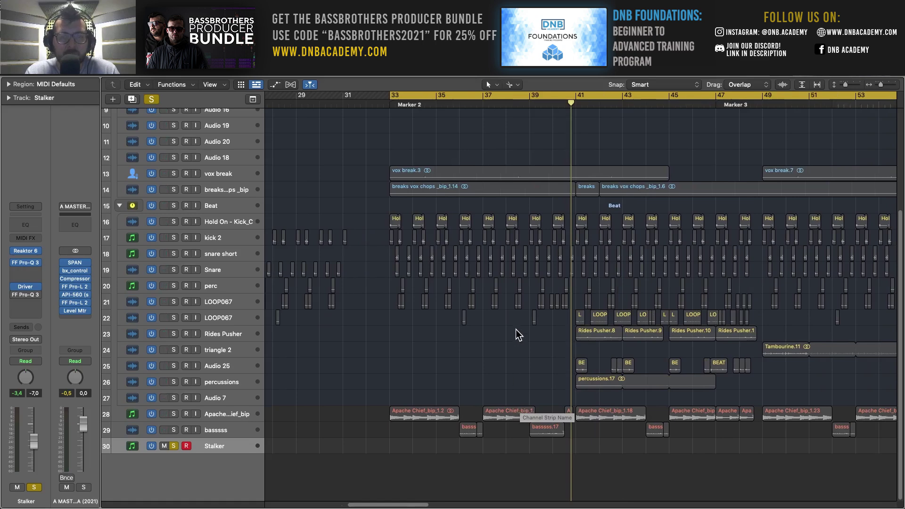
pyautogui.click(174, 447)
pyautogui.click(173, 414)
pyautogui.click(683, 99)
pyautogui.press('space')
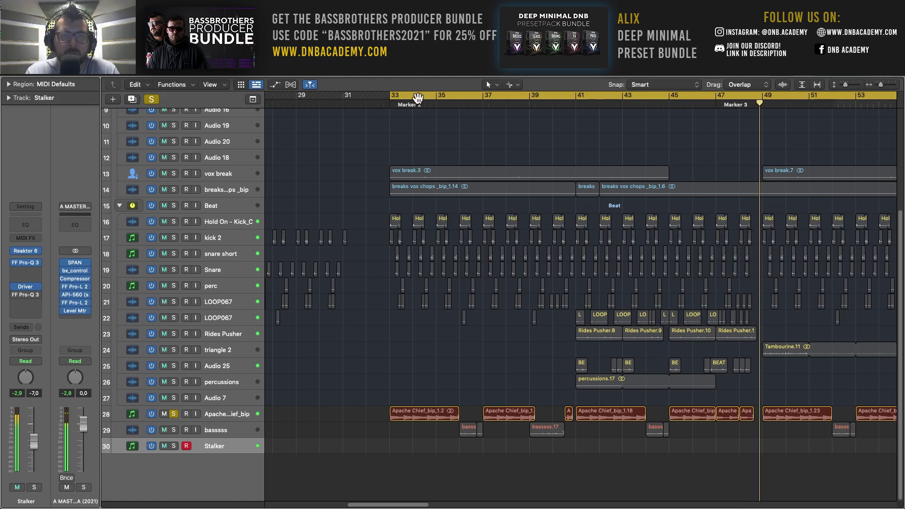
pyautogui.click(174, 414)
pyautogui.click(173, 446)
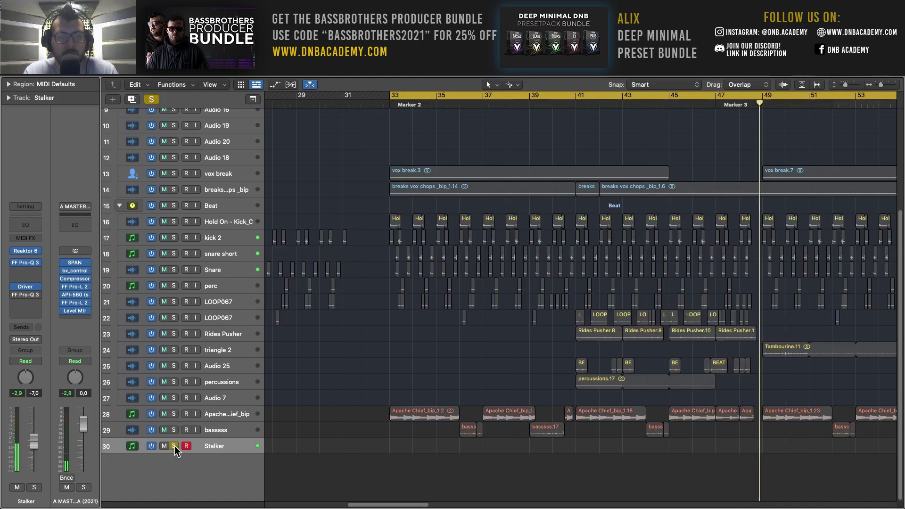
pyautogui.click(413, 103)
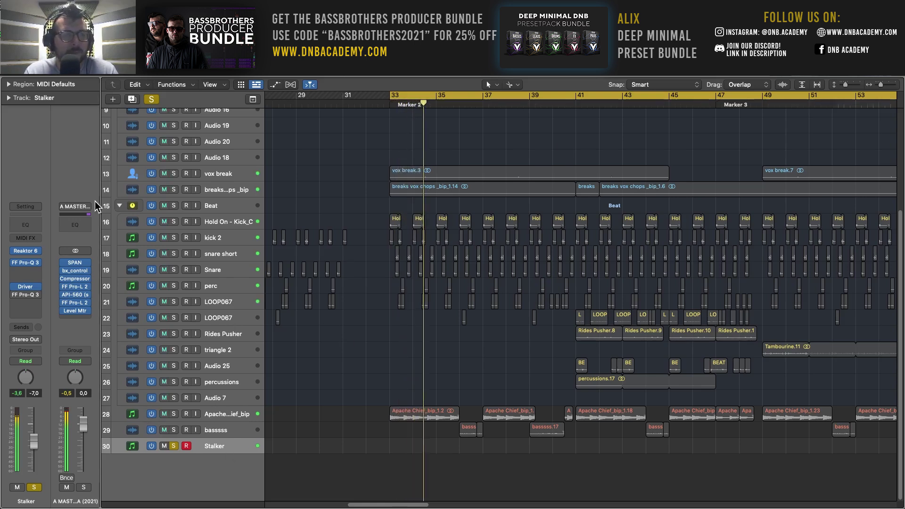
# Step: Cancel the bounce of the full section and shorten the cycle range to bars 33 to 37
pyautogui.press('super+b')
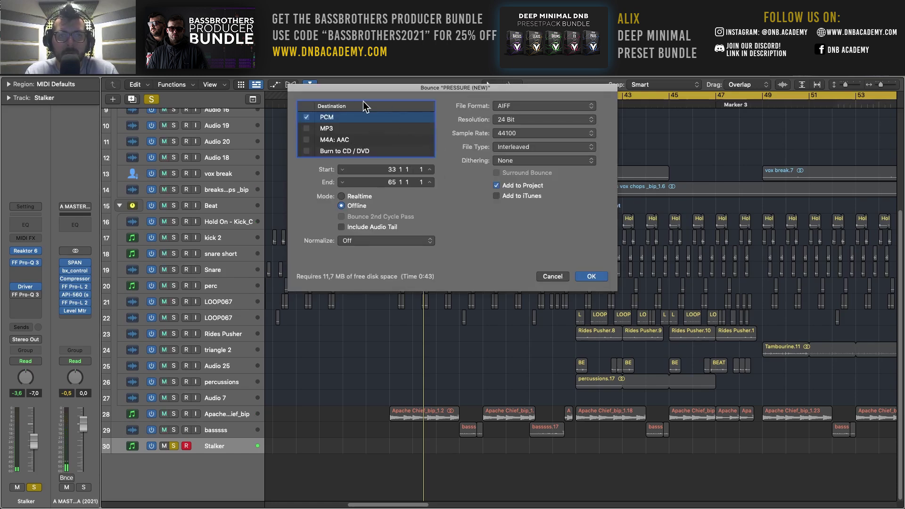
pyautogui.click(549, 276)
pyautogui.moveTo(391, 95); pyautogui.dragTo(477, 106)
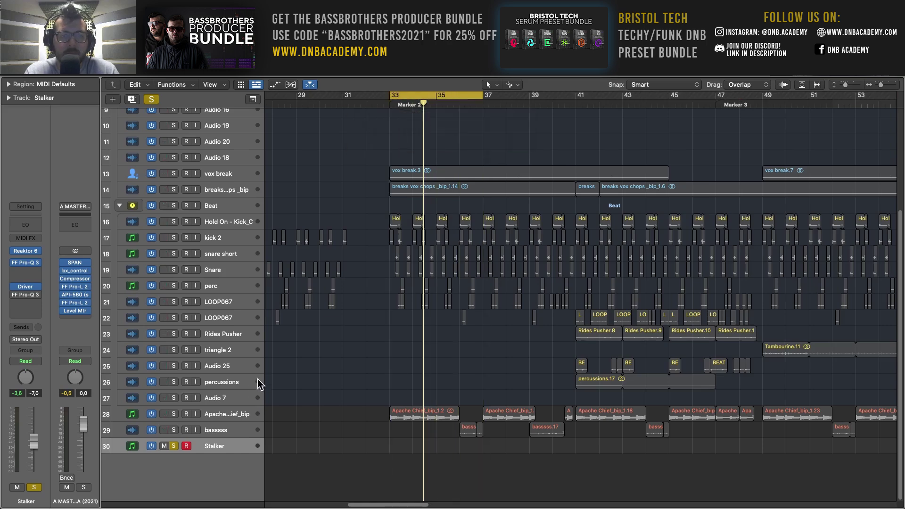
# Step: Open Reaktor 6 on the Stalker track to examine the TRK-01 Foetus patch and its bass oscillator settings
pyautogui.click(25, 251)
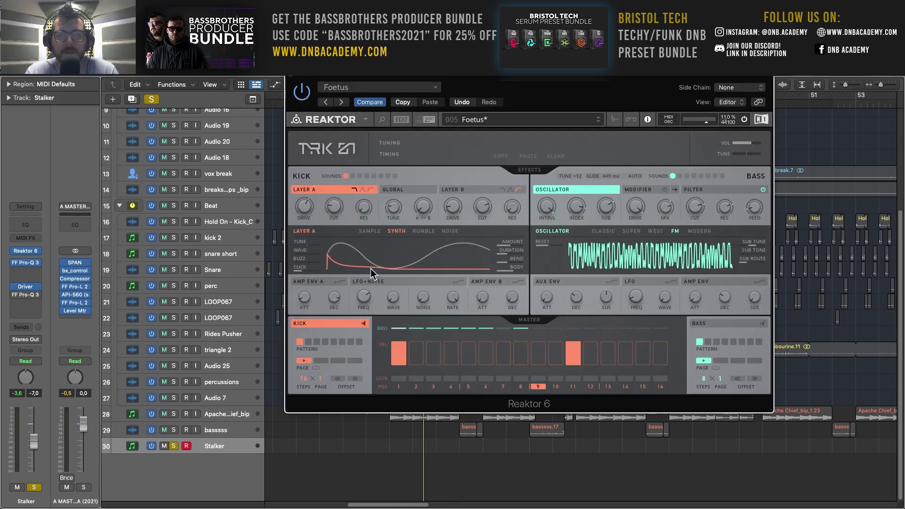
pyautogui.moveTo(474, 83); pyautogui.dragTo(596, 87)
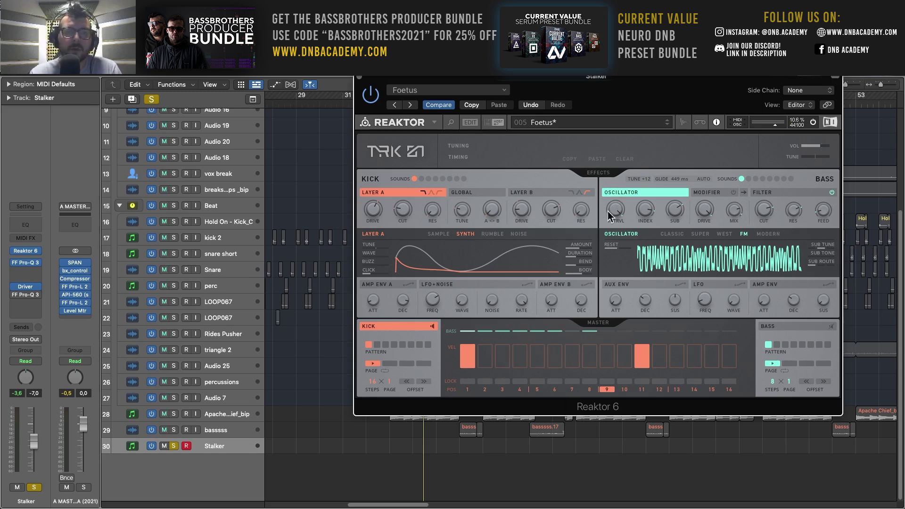
pyautogui.moveTo(466, 84); pyautogui.dragTo(409, 120)
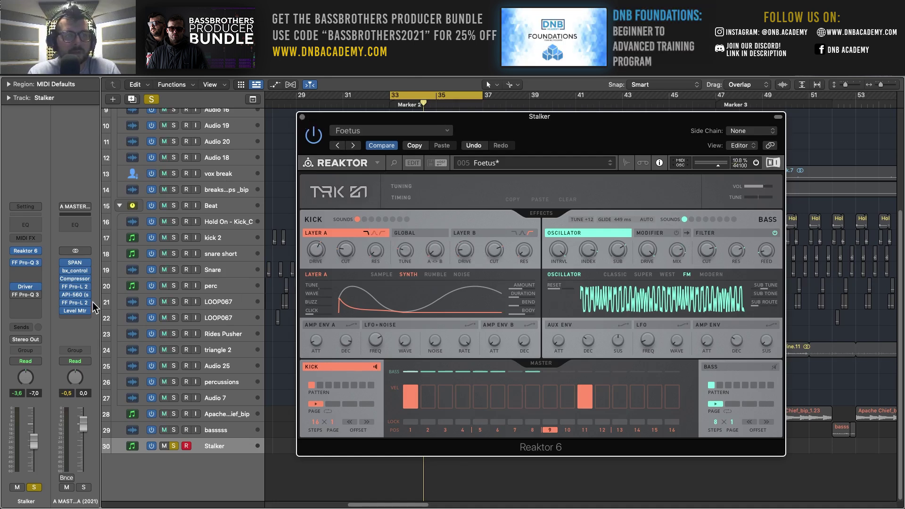
# Step: Bypass the master inserts after SPAN and bounce bars 33 to 37 offline as bass 2, a 24-bit AIFF added to the project
pyautogui.click(67, 287)
pyautogui.click(66, 276)
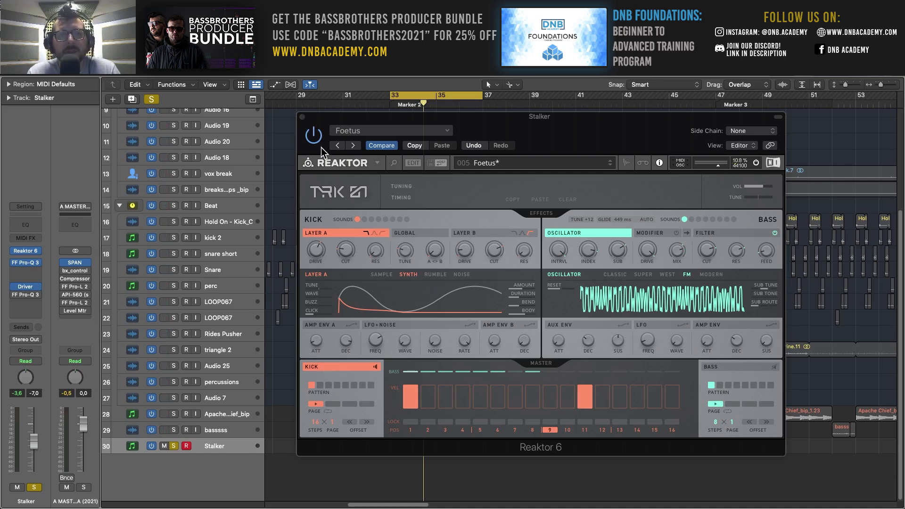
pyautogui.press('super+b')
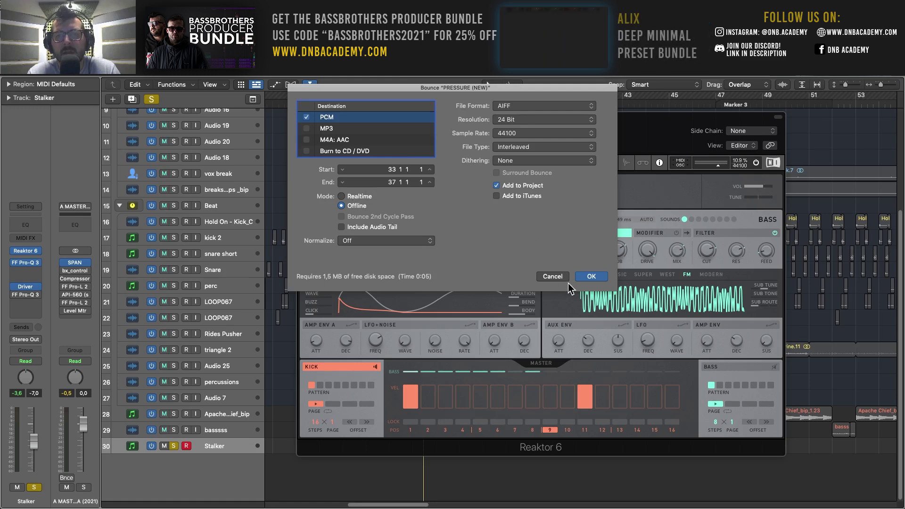
pyautogui.click(593, 276)
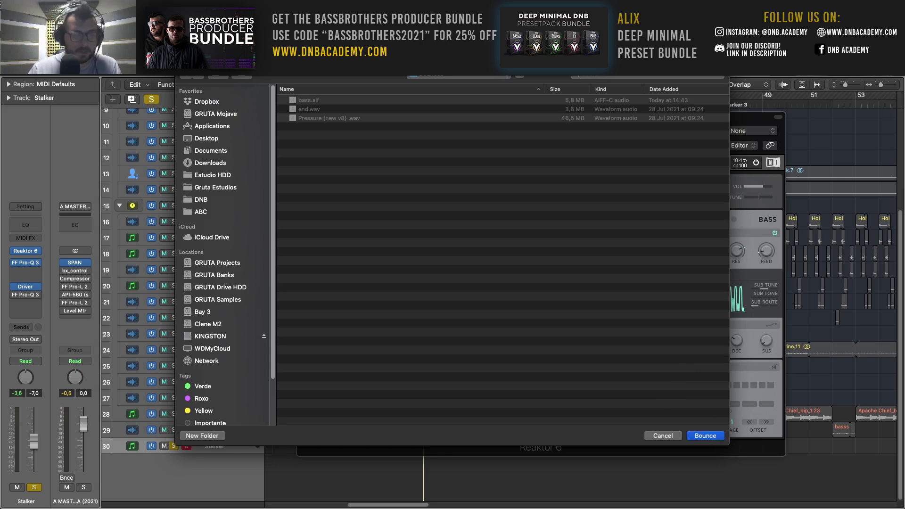
pyautogui.press('Return')
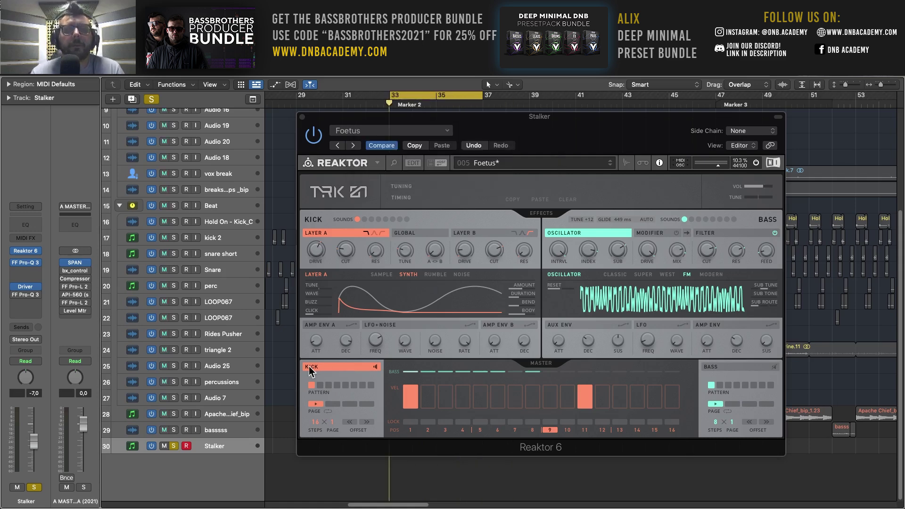
# Step: Close Reaktor 6, unsolo Stalker, and place the bounced bass 2 audio file at bar 33 on a new track
pyautogui.click(303, 117)
pyautogui.click(174, 446)
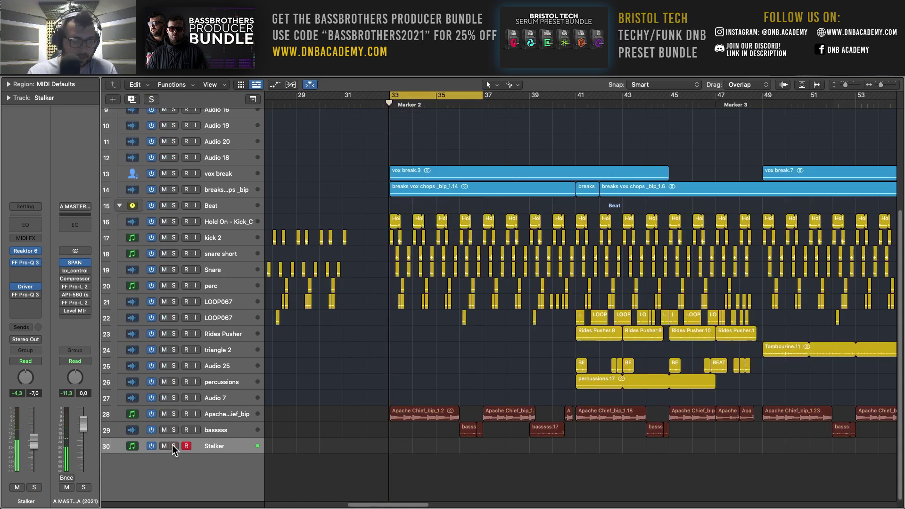
pyautogui.press('f')
pyautogui.scroll(-20, 901, 184)
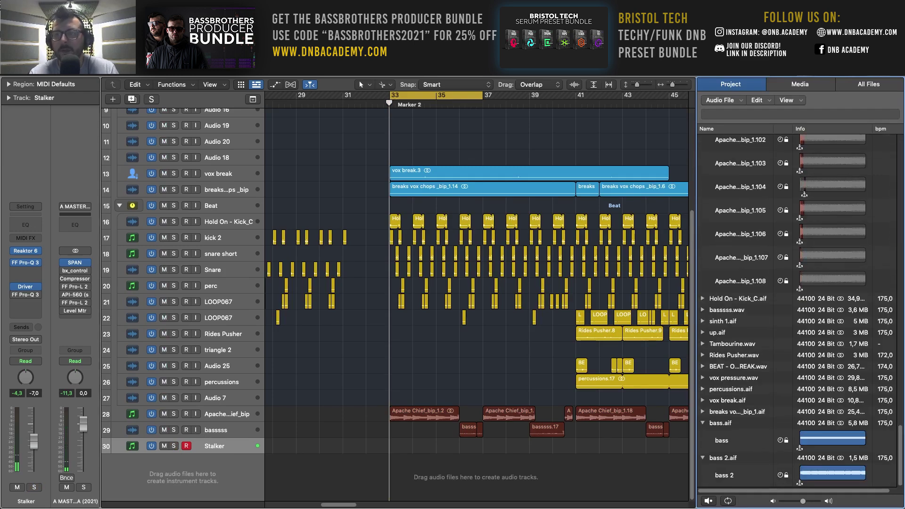
pyautogui.moveTo(724, 474); pyautogui.dragTo(392, 490)
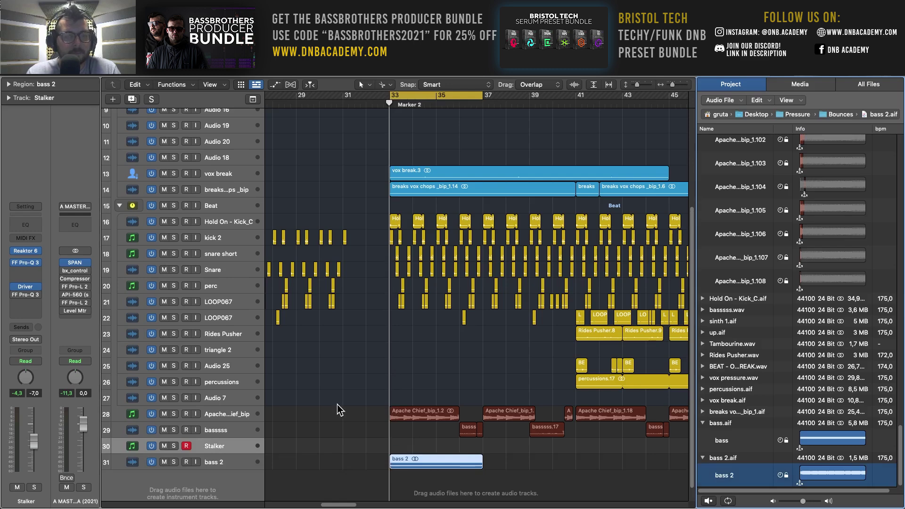
# Step: Mute the Stalker track, then solo and play the bass 2 audio track with its waveform enlarged
pyautogui.click(164, 446)
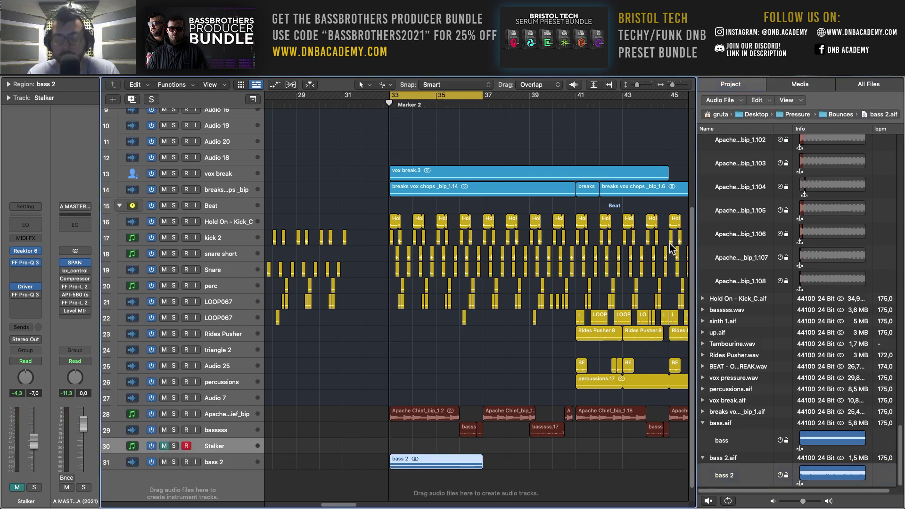
pyautogui.press('f')
pyautogui.press('super+Down')
pyautogui.press('super+Down')
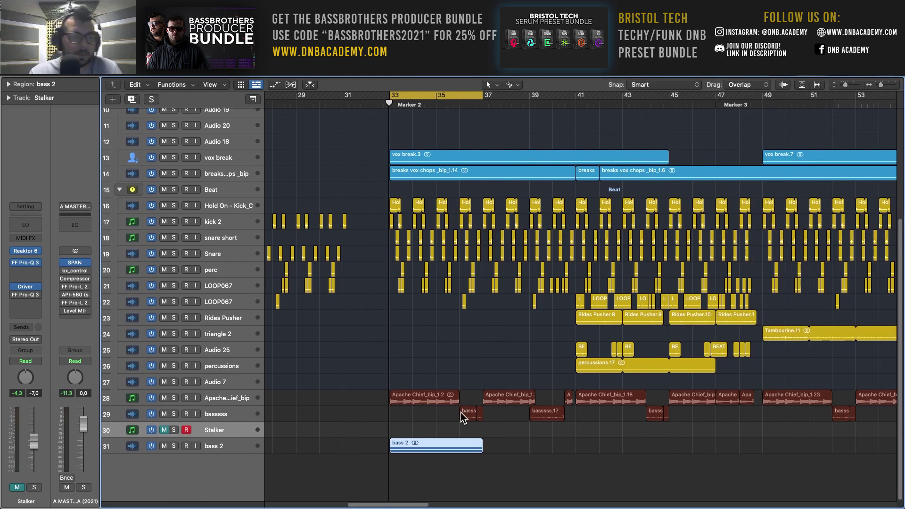
pyautogui.press('super+Down')
pyautogui.press('super+Down')
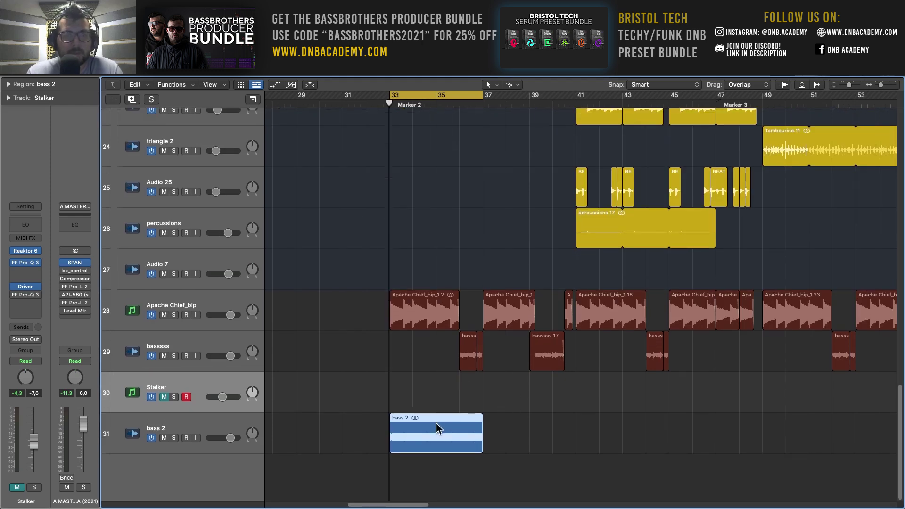
pyautogui.click(174, 438)
pyautogui.press('space')
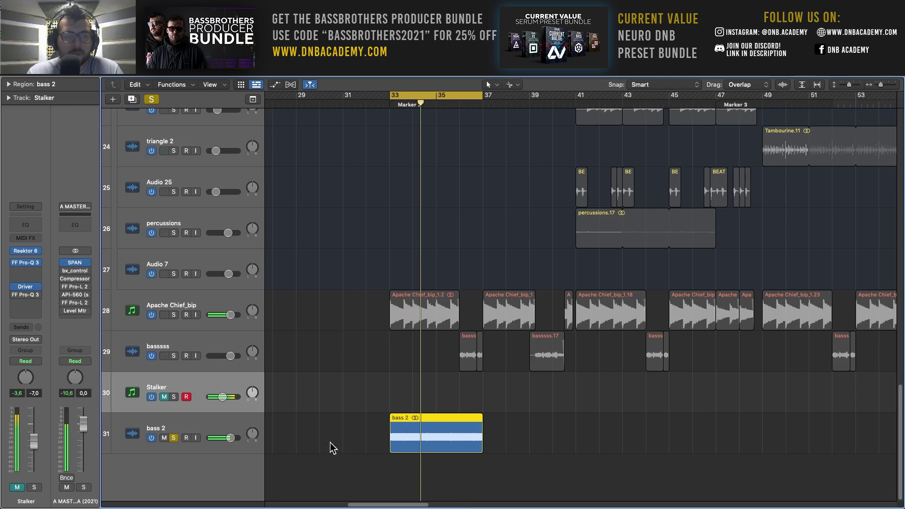
# Step: Load the bass 2 region into Quick Sampler on a new instrument track and switch the solo to that track
pyautogui.click(182, 427)
pyautogui.keyDown('ctrl'); pyautogui.keyDown('alt'); pyautogui.click(525, 396); pyautogui.keyUp('alt'); pyautogui.keyUp('ctrl')
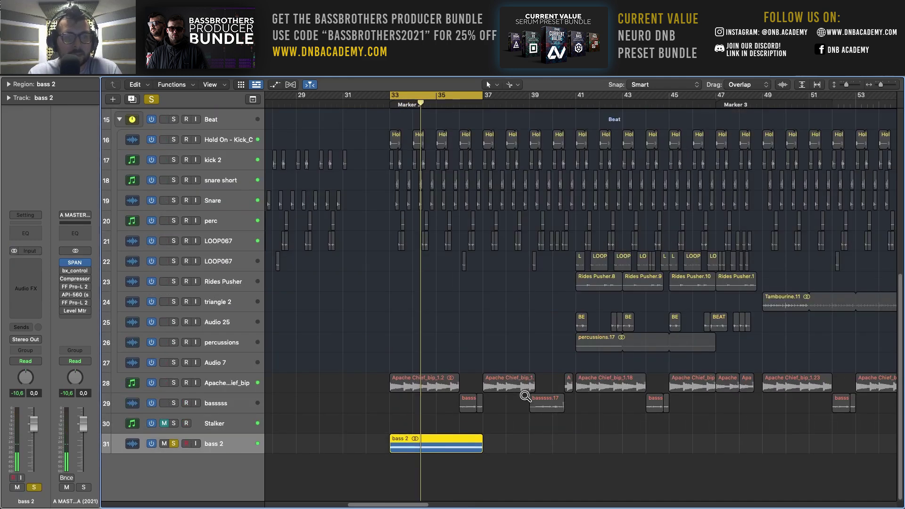
pyautogui.moveTo(396, 450); pyautogui.dragTo(372, 468)
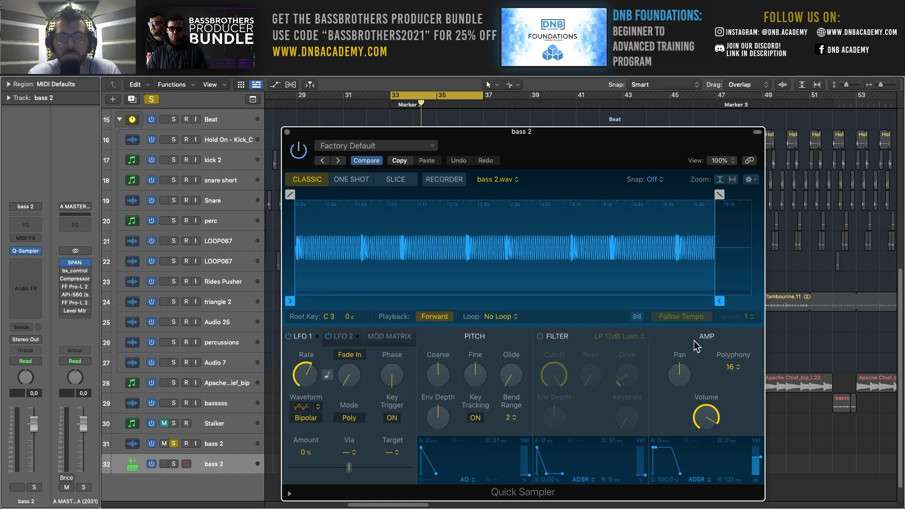
pyautogui.click(174, 443)
pyautogui.click(173, 464)
# Step: Turn on Flex with Follow Tempo in Quick Sampler and create a MIDI region at bar 33 on the sampler track
pyautogui.moveTo(503, 140); pyautogui.dragTo(595, 89)
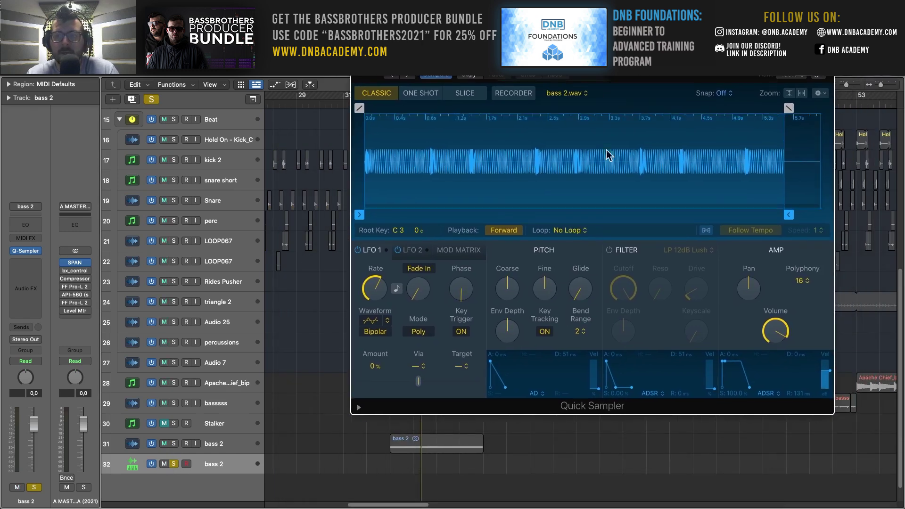
pyautogui.click(706, 231)
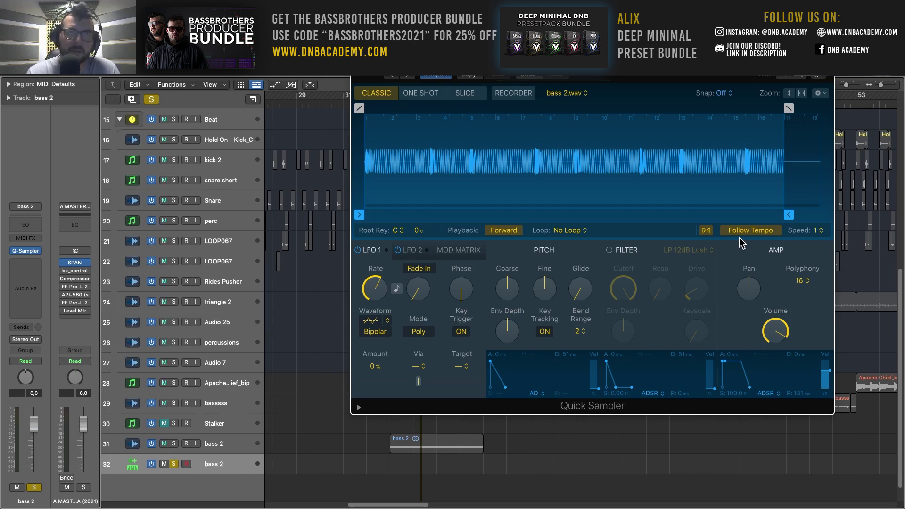
pyautogui.rightClick(396, 468)
pyautogui.click(439, 402)
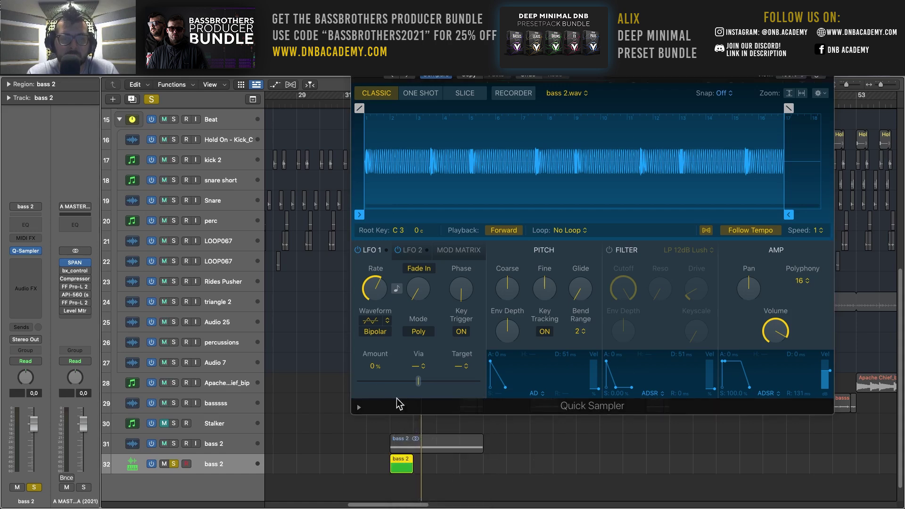
# Step: Open the sampler track's bass 2 region in the Piano Roll, close Quick Sampler, and add a C3 note at bar 33
pyautogui.doubleClick(406, 465)
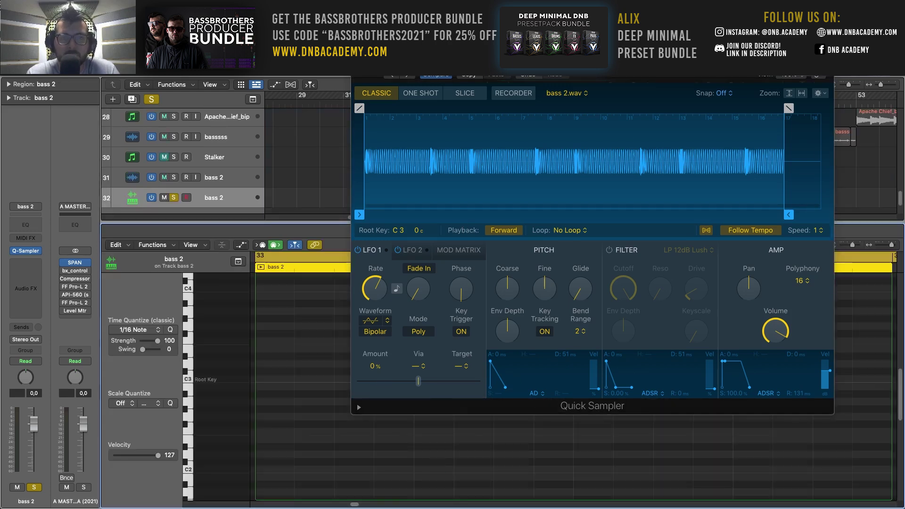
pyautogui.press('super+w')
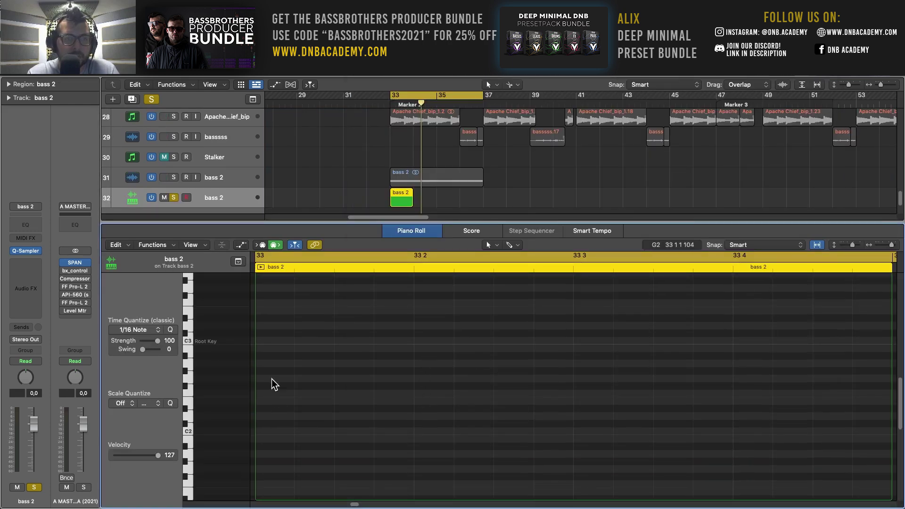
pyautogui.click(259, 341)
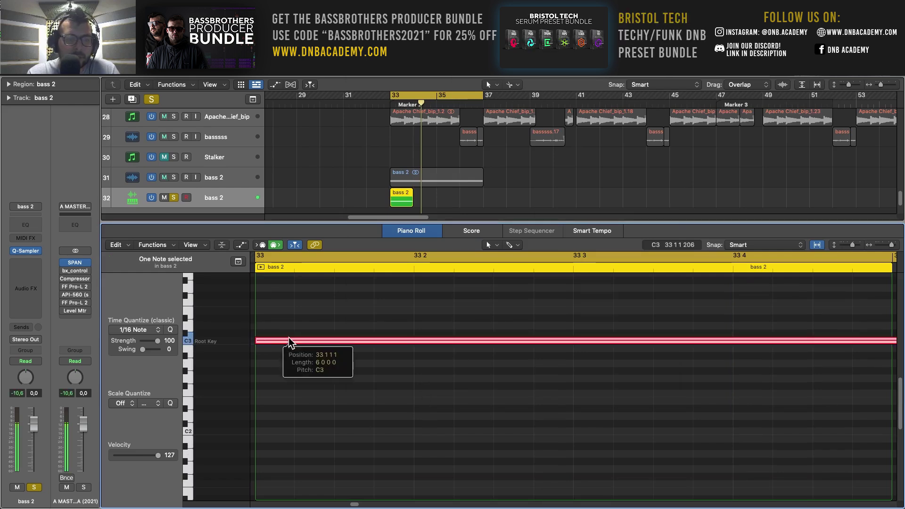
pyautogui.click(63, 273)
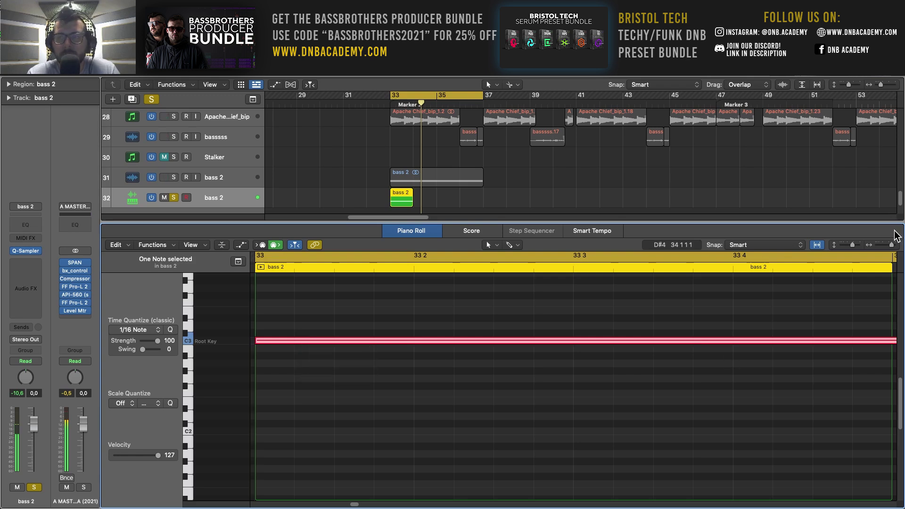
# Step: Extend the bass 2 MIDI region so it ends at bar 37
pyautogui.moveTo(890, 245); pyautogui.dragTo(881, 249)
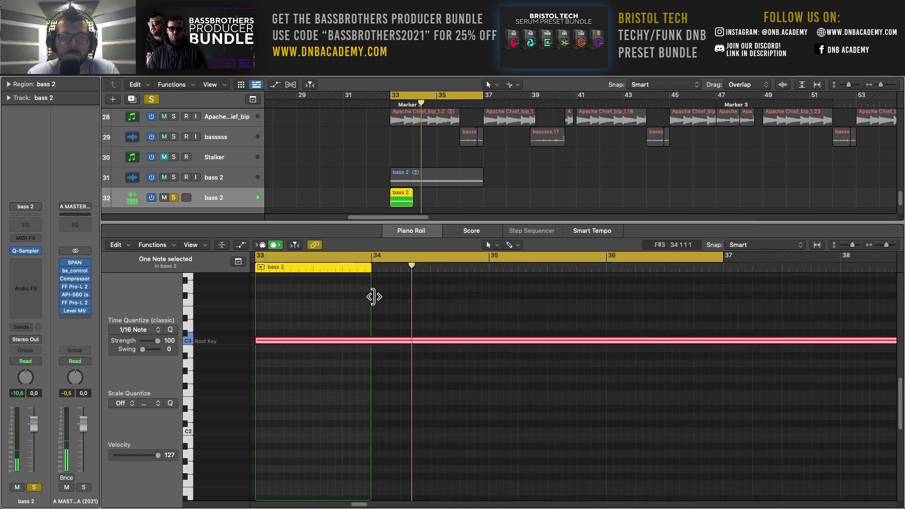
pyautogui.moveTo(410, 204); pyautogui.dragTo(487, 213)
pyautogui.scroll(1, 488, 213)
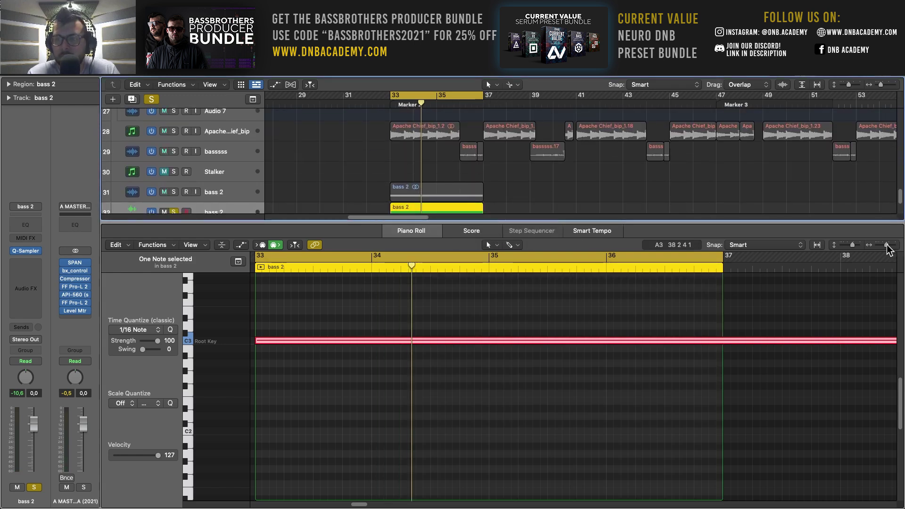
# Step: Shorten the C3 note so it ends at bar 36
pyautogui.moveTo(888, 245); pyautogui.dragTo(882, 245)
pyautogui.moveTo(551, 341); pyautogui.dragTo(401, 381)
pyautogui.hotkey('shift', 'space')
pyautogui.moveTo(395, 341); pyautogui.dragTo(462, 362)
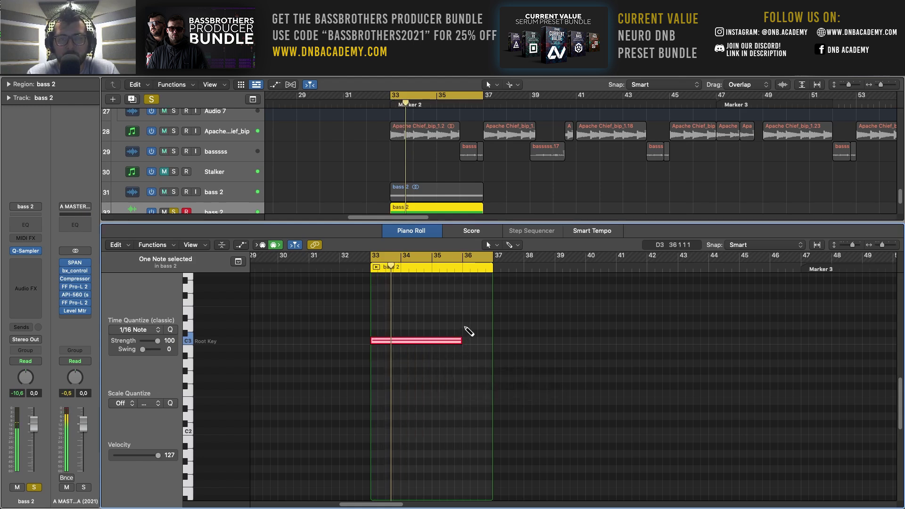
# Step: Add a one-bar F3 note at bar 35 and shorten the C3 note to two bars so it ends there
pyautogui.click(464, 326)
pyautogui.moveTo(475, 325); pyautogui.dragTo(477, 304)
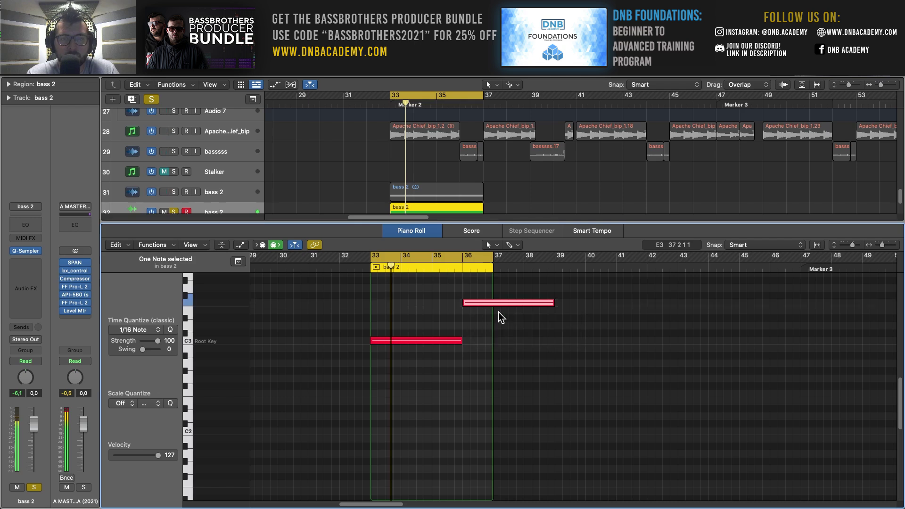
pyautogui.click(556, 307)
pyautogui.moveTo(555, 307); pyautogui.dragTo(492, 309)
pyautogui.moveTo(460, 339); pyautogui.dragTo(431, 340)
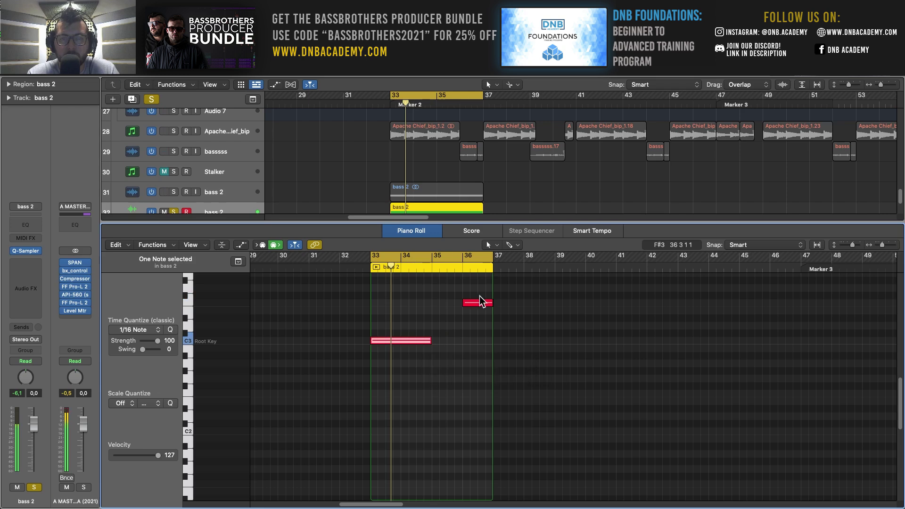
pyautogui.moveTo(476, 302); pyautogui.dragTo(453, 303)
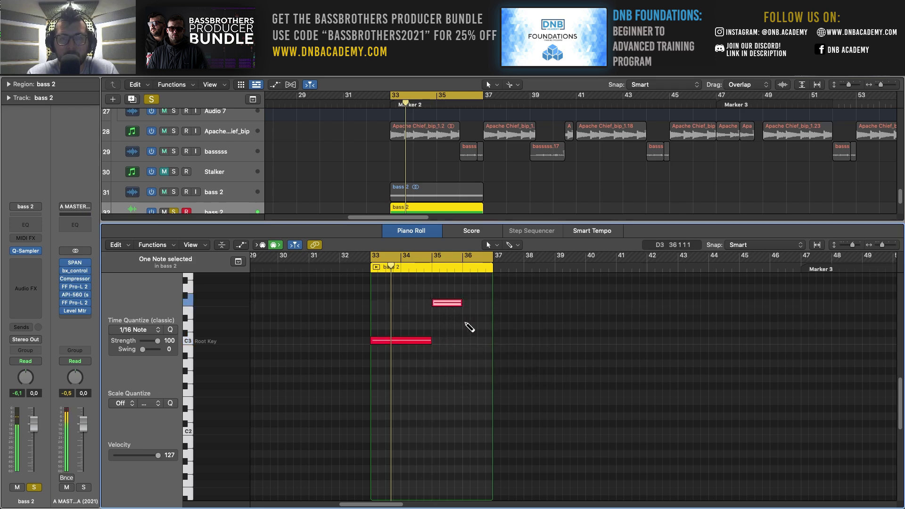
# Step: Add a one-bar D3 note at bar 36 and play the three-note bass pattern
pyautogui.click(466, 318)
pyautogui.press('space')
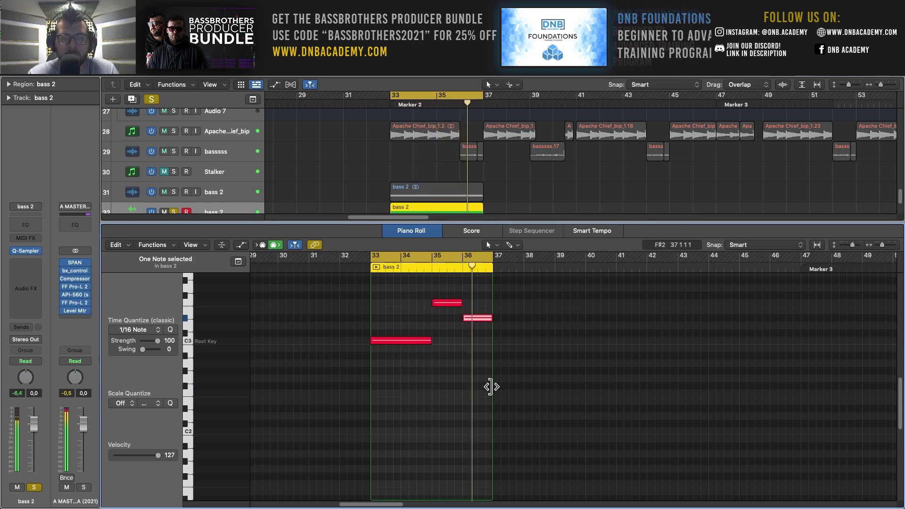
pyautogui.moveTo(474, 322); pyautogui.dragTo(472, 328)
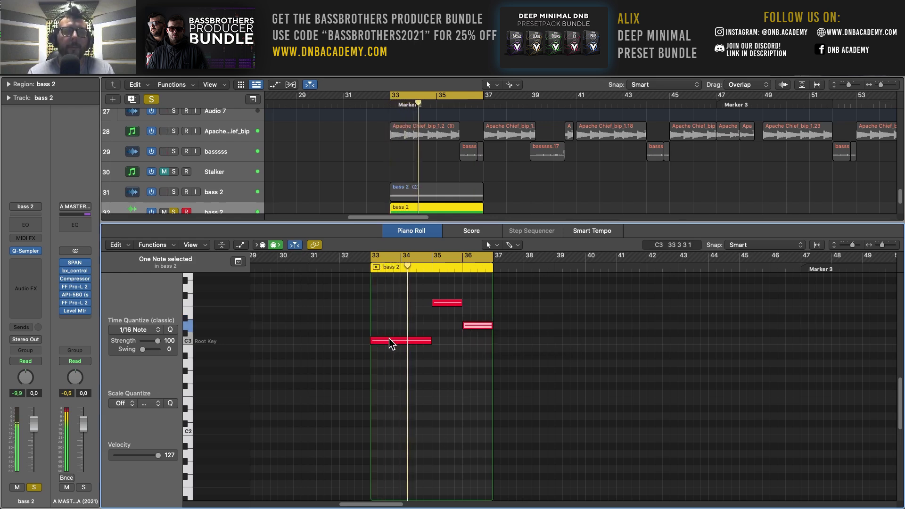
pyautogui.moveTo(392, 343)
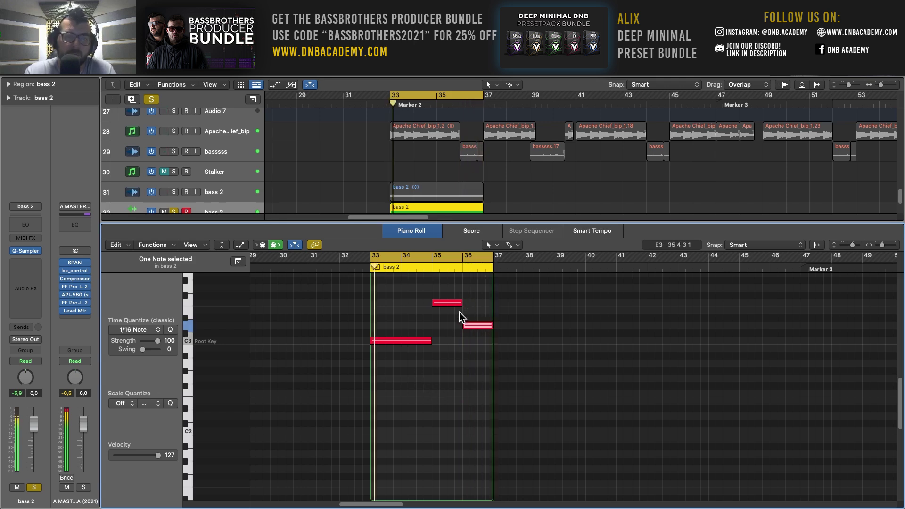
# Step: Unsolo the bass 2 sampler track and mute the bass 2 audio track
pyautogui.scroll(-3, 324, 157)
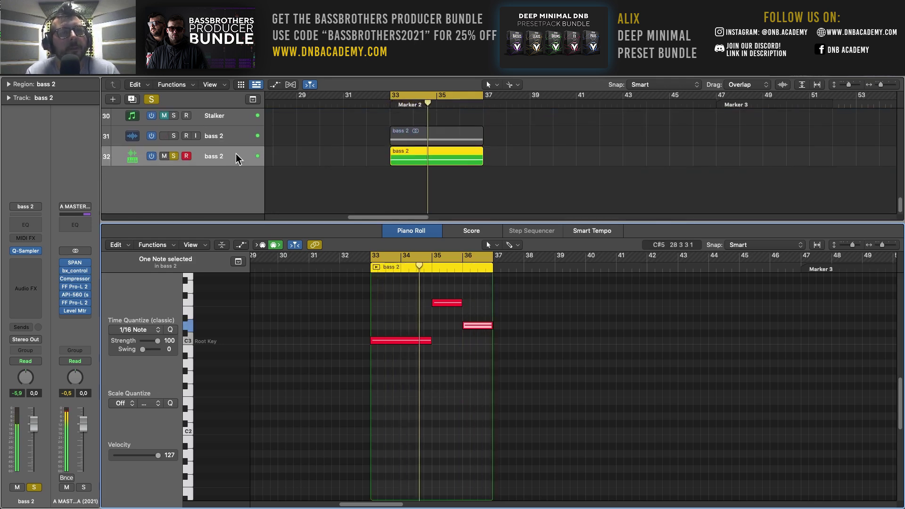
pyautogui.click(174, 156)
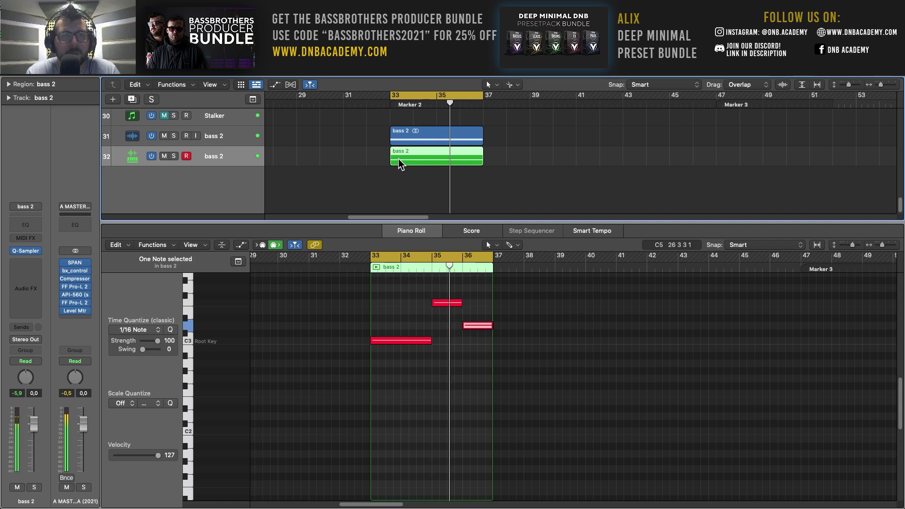
pyautogui.press('super+Up')
pyautogui.press('super+Up')
pyautogui.click(164, 152)
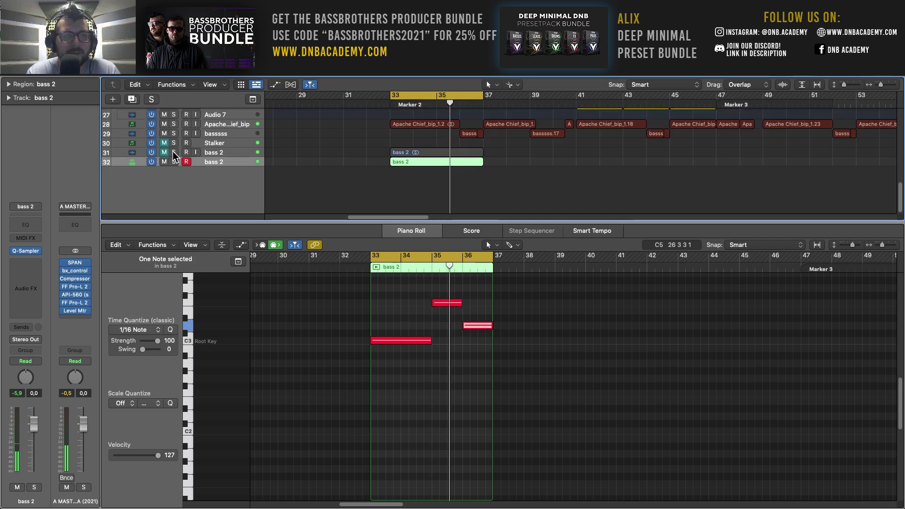
# Step: Zoom out on the arrangement and play the full mix from just before Marker 3
pyautogui.scroll(5, 414, 173)
pyautogui.scroll(-5, 330, 175)
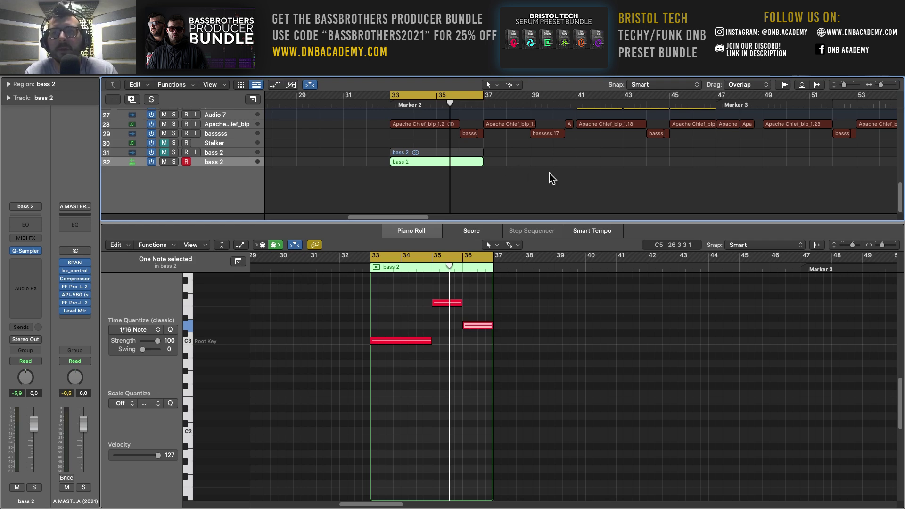
pyautogui.scroll(1, 547, 173)
pyautogui.scroll(1, 453, 172)
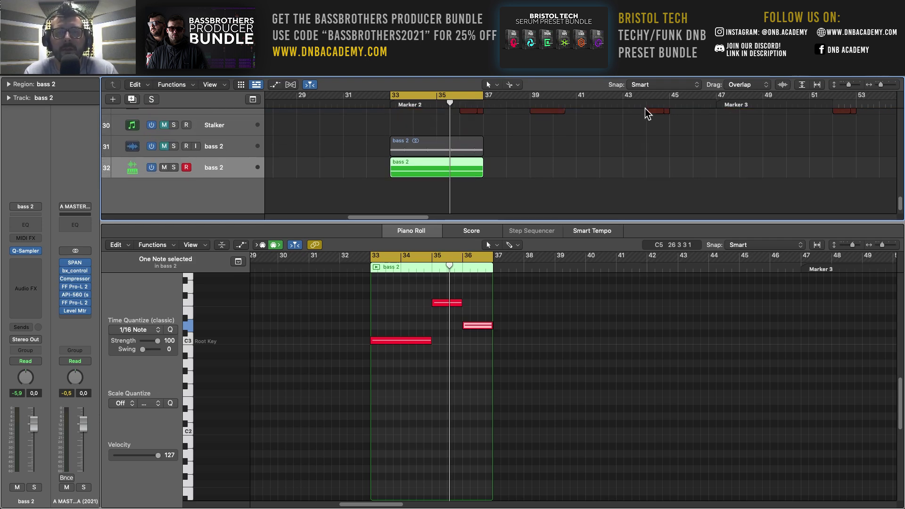
pyautogui.scroll(5, 600, 170)
pyautogui.scroll(-5, 600, 171)
pyautogui.scroll(3, 585, 171)
pyautogui.doubleClick(526, 112)
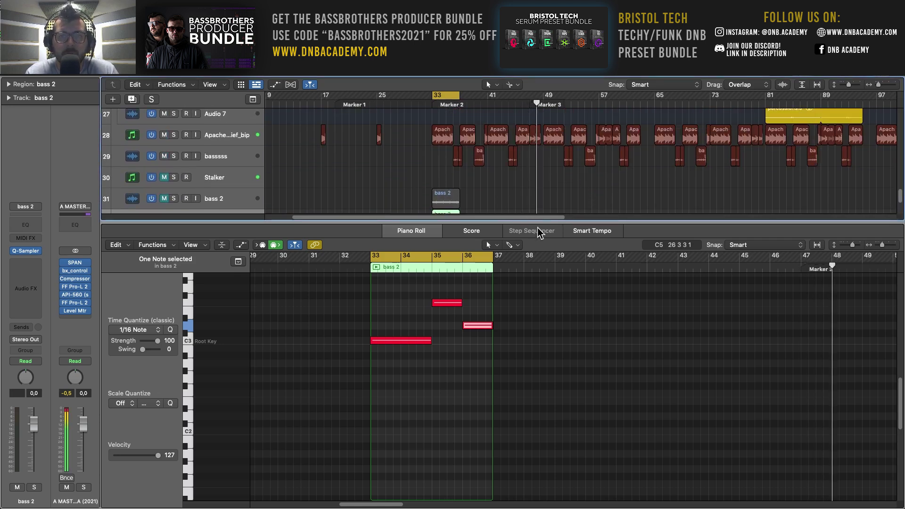
# Step: Play the resampled bass with the beat from bar 33, muting the Apache Chief_bip track for comparison
pyautogui.click(240, 199)
pyautogui.scroll(-3, 422, 166)
pyautogui.click(343, 176)
pyautogui.hotkey('shift', 'space')
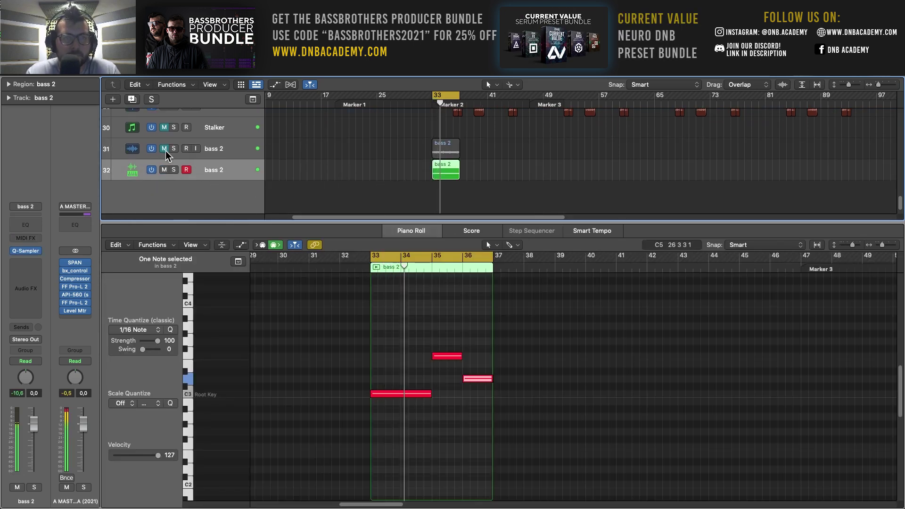
pyautogui.scroll(5, 165, 151)
pyautogui.click(164, 202)
pyautogui.scroll(-3, 510, 173)
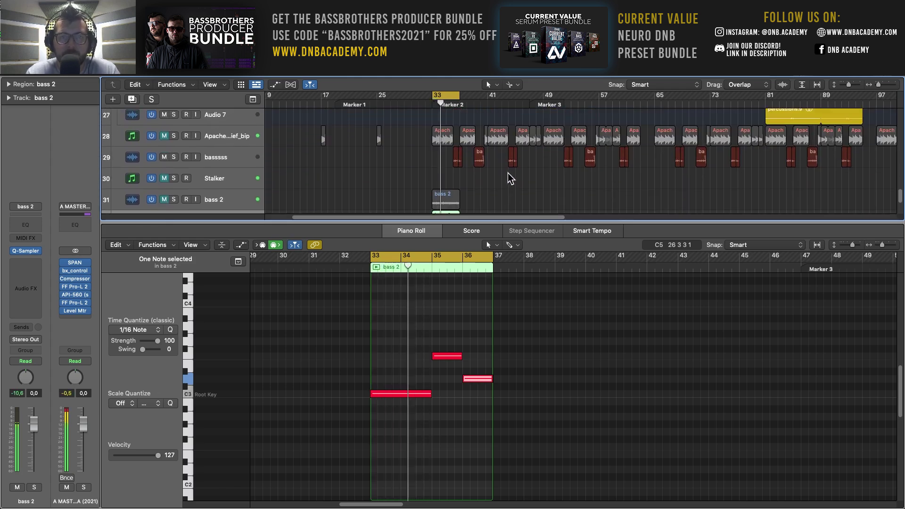
pyautogui.scroll(-2, 471, 169)
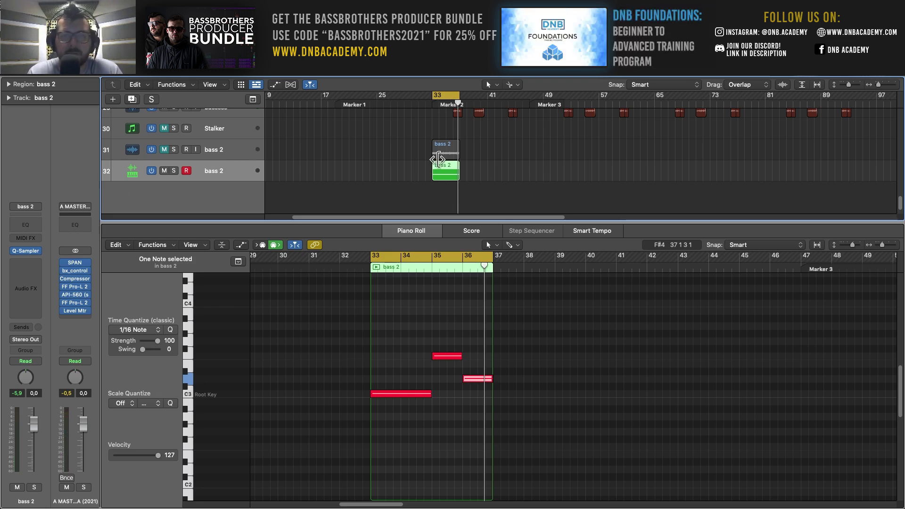
# Step: Mute the bass 2 sampler track, close the Piano Roll, and unmute and select the Apache Chief_bip track
pyautogui.press('super+Up')
pyautogui.press('super+Up')
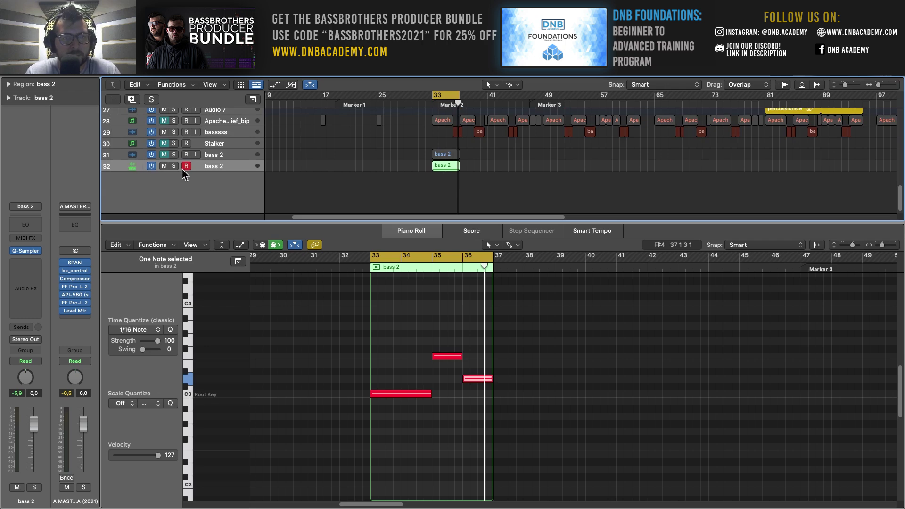
pyautogui.click(164, 166)
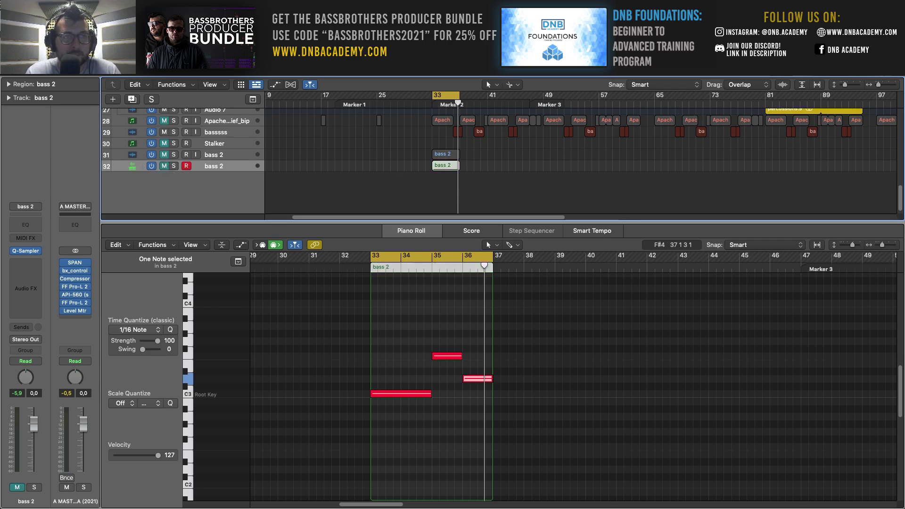
pyautogui.press('e')
pyautogui.press('super+Down')
pyautogui.press('super+Down')
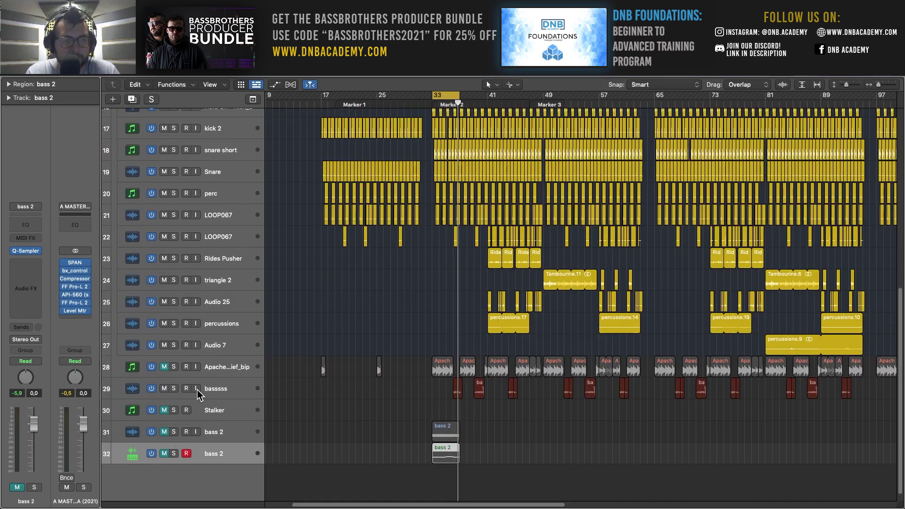
pyautogui.click(163, 367)
pyautogui.click(225, 365)
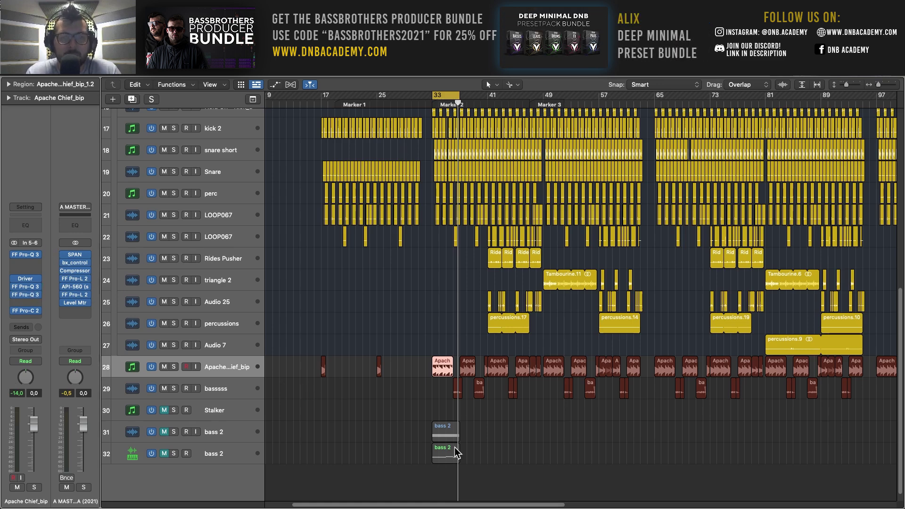
# Step: Extend the cycle range to bar 49 and enlarge the Apache Chief_bip and basssss regions from bar 33
pyautogui.moveTo(40, 288)
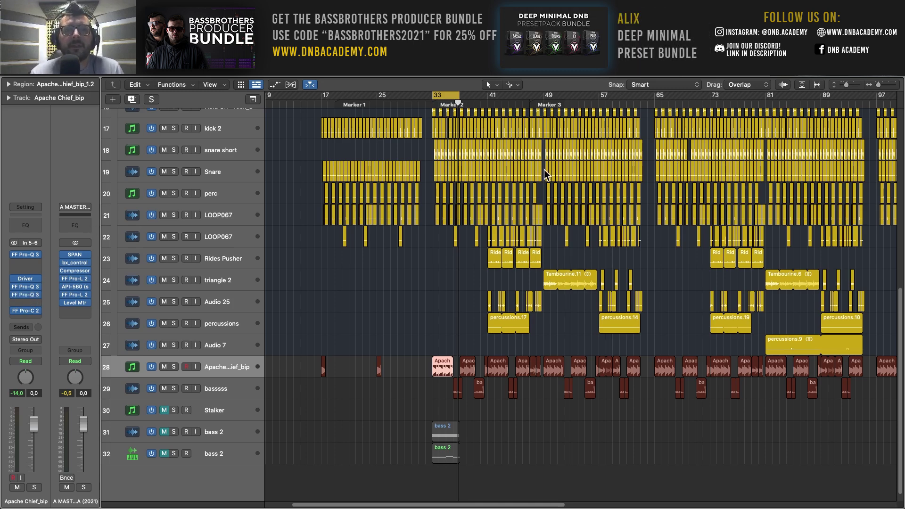
pyautogui.moveTo(460, 93); pyautogui.dragTo(543, 93)
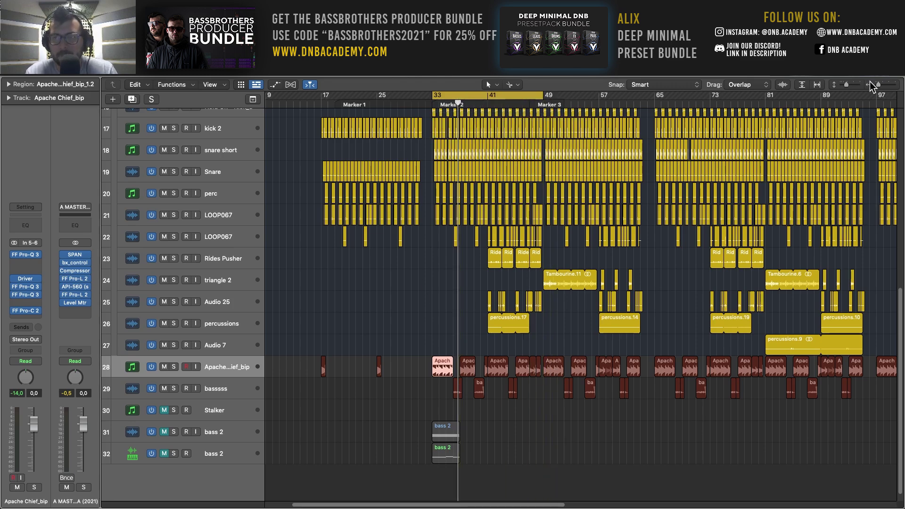
pyautogui.moveTo(878, 86); pyautogui.dragTo(883, 85)
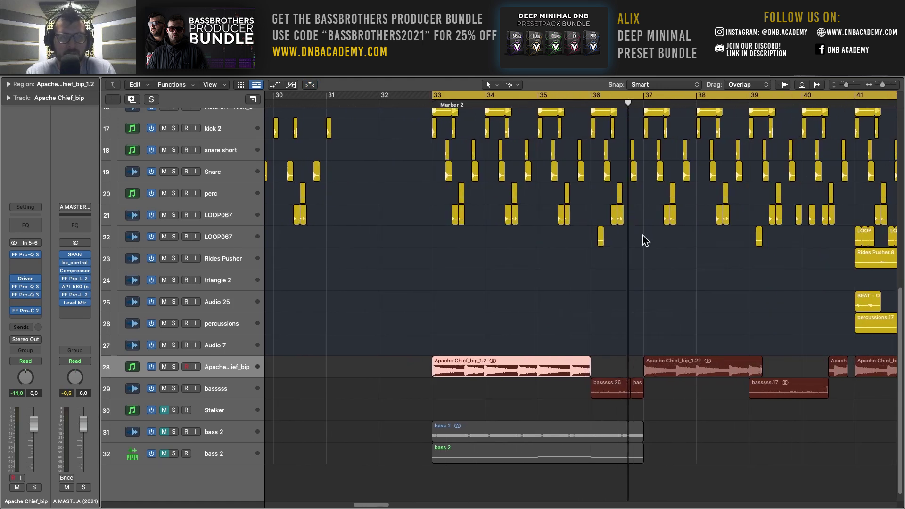
pyautogui.scroll(-1, 649, 229)
pyautogui.hscroll(3, 590, 240)
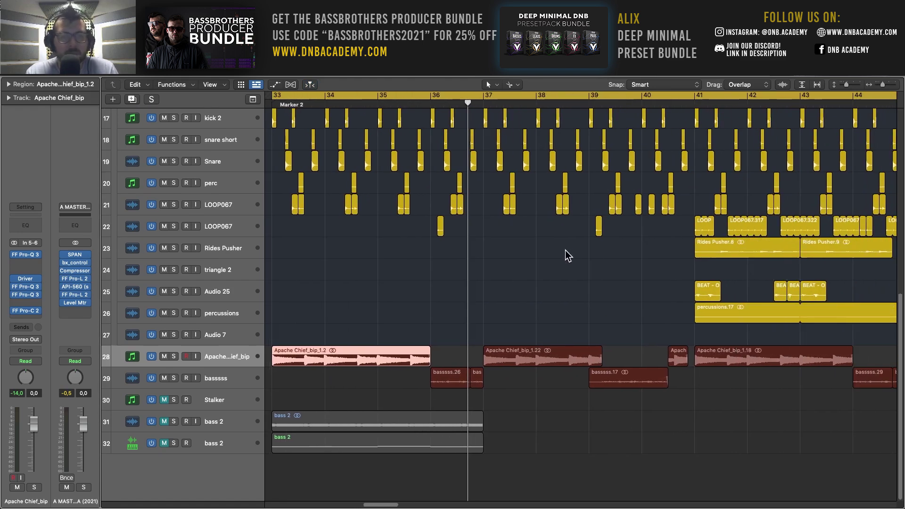
pyautogui.press('super+Down')
pyautogui.scroll(-3, 400, 309)
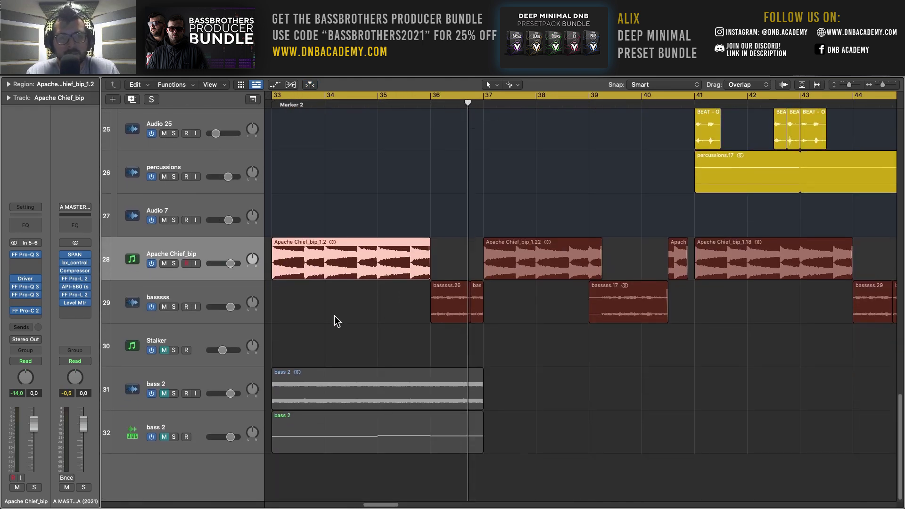
# Step: Solo the basssss track, play it from bar 36, and open its FF Pro-Q 3 equalizer
pyautogui.click(211, 303)
pyautogui.press('super+Down')
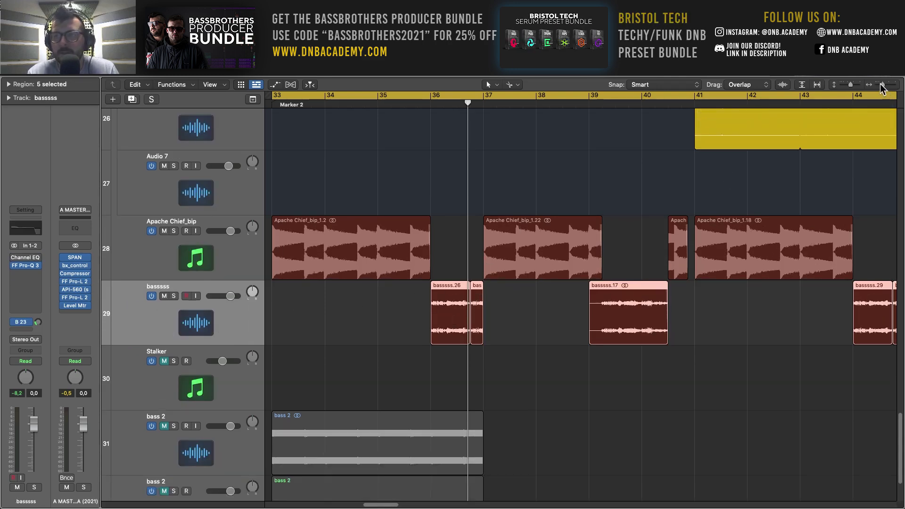
pyautogui.moveTo(882, 88); pyautogui.dragTo(880, 88)
pyautogui.click(173, 296)
pyautogui.press('space')
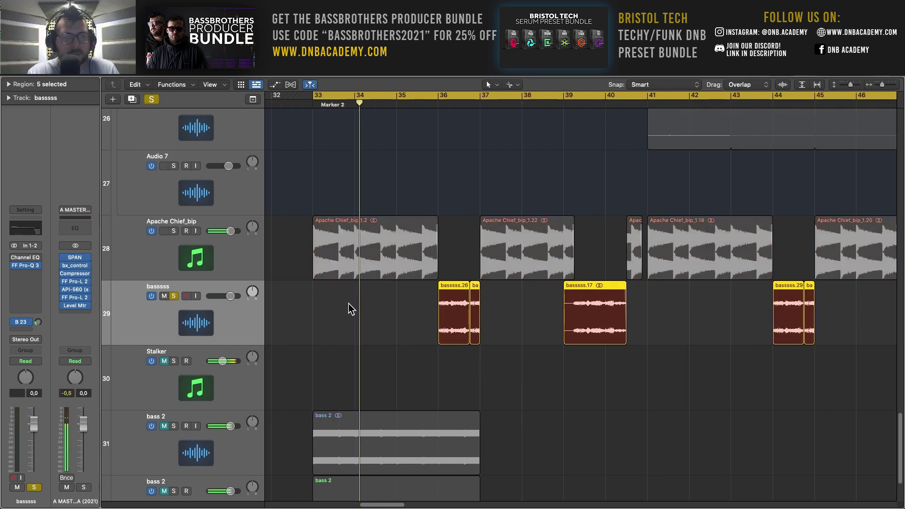
pyautogui.click(439, 105)
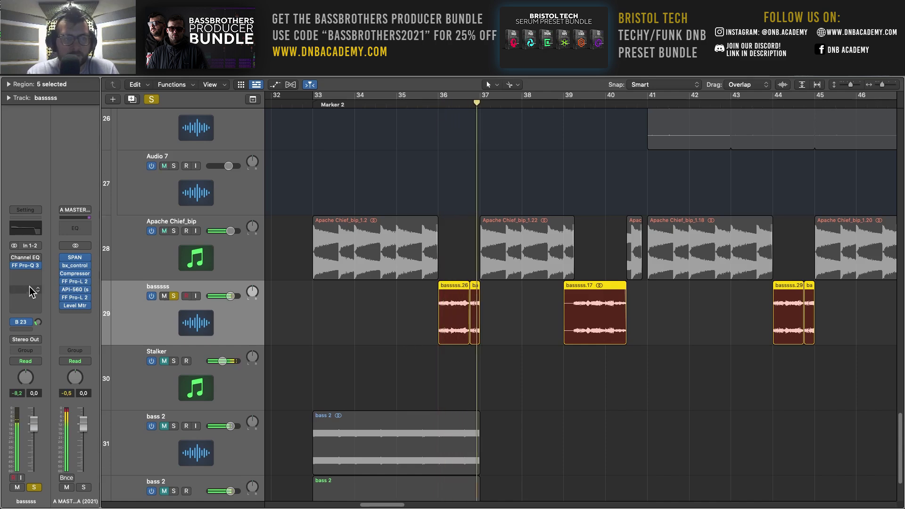
pyautogui.click(27, 267)
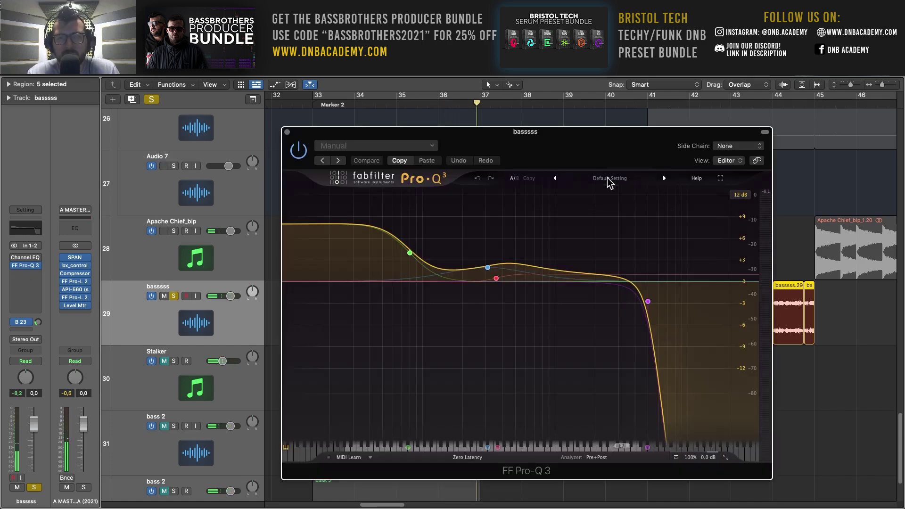
# Step: Set the cycle range to bars 36–38 and play the soloed basssss track with its FF Pro-Q 3 window open
pyautogui.moveTo(594, 150); pyautogui.dragTo(540, 81)
pyautogui.moveTo(443, 76); pyautogui.dragTo(553, 79)
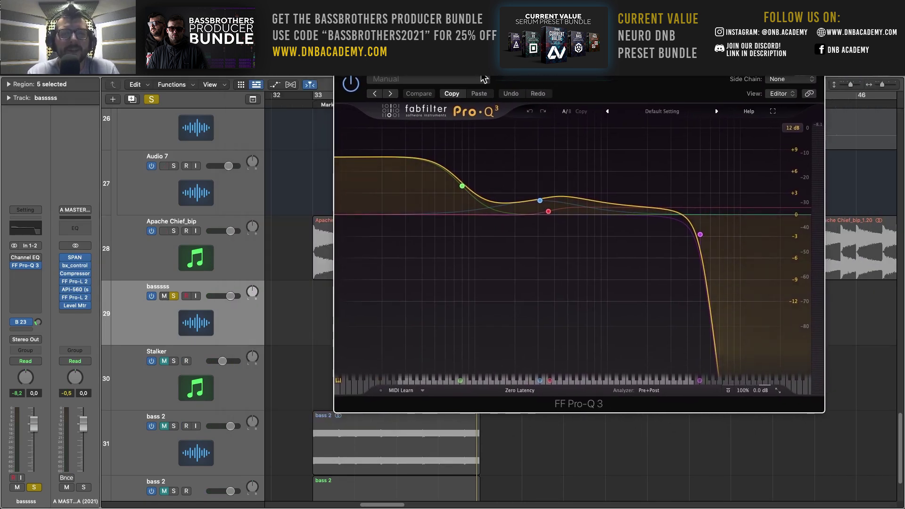
pyautogui.moveTo(440, 79); pyautogui.dragTo(445, 147)
pyautogui.moveTo(438, 100); pyautogui.dragTo(522, 111)
pyautogui.press('space')
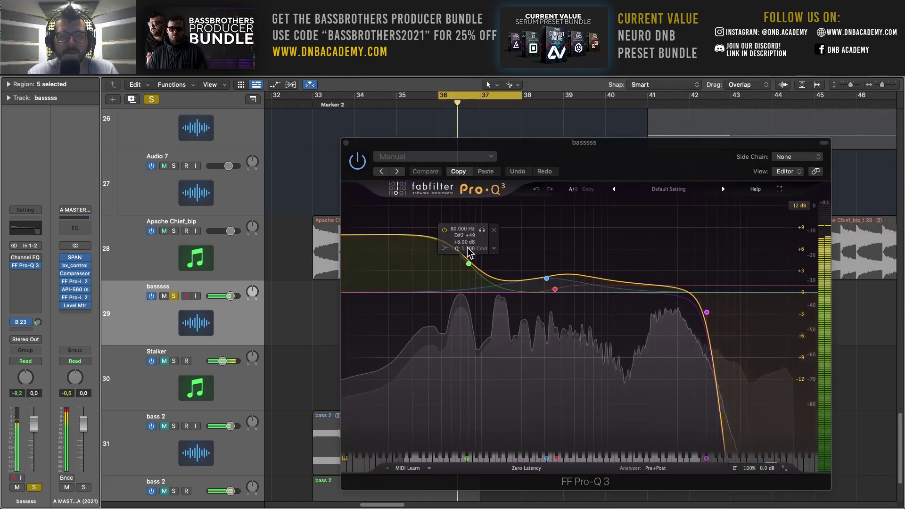
# Step: Compare the looping bass with FF Pro-Q 3 bypassed and enabled, check its low boost and 5000 Hz high-cut bands, and close it
pyautogui.press('space')
pyautogui.click(356, 162)
pyautogui.press('space')
pyautogui.click(357, 162)
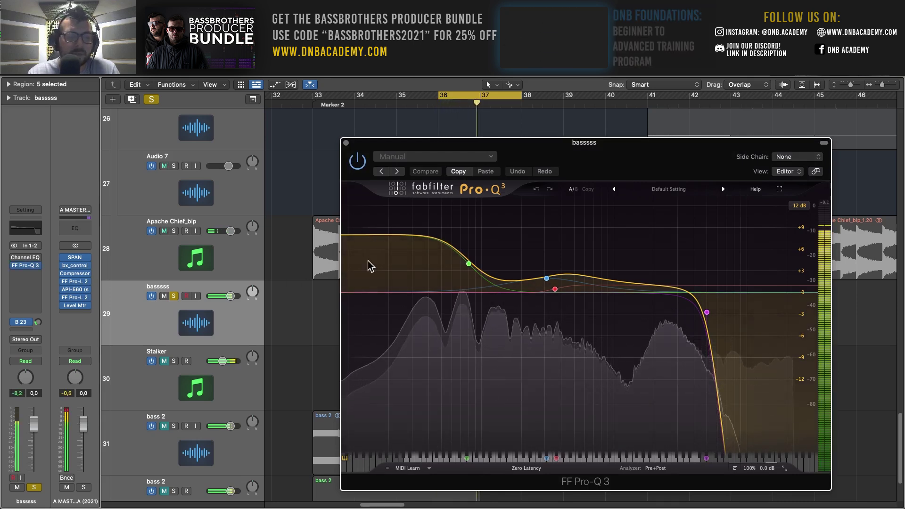
pyautogui.moveTo(380, 236)
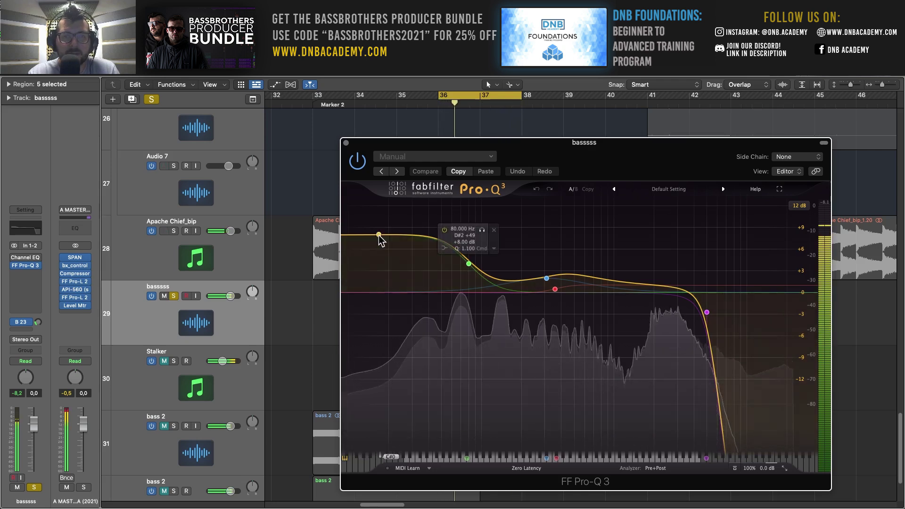
pyautogui.moveTo(733, 323)
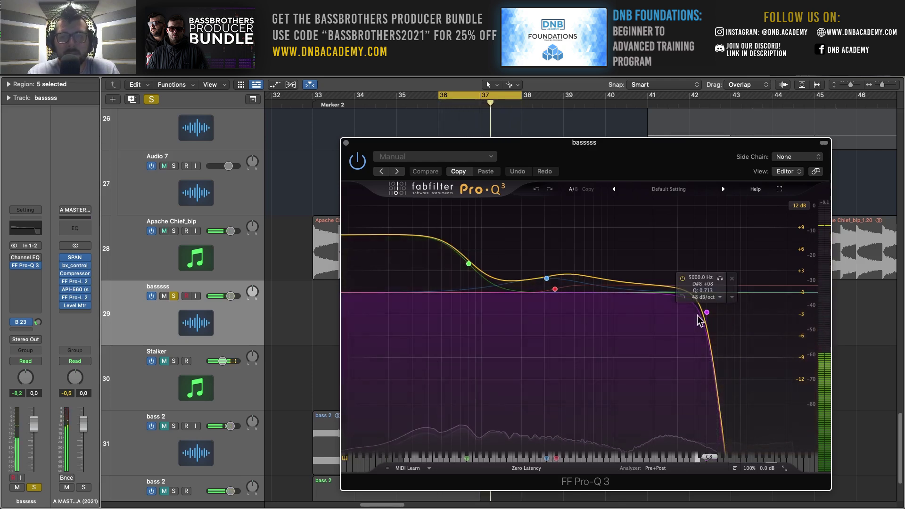
pyautogui.click(357, 165)
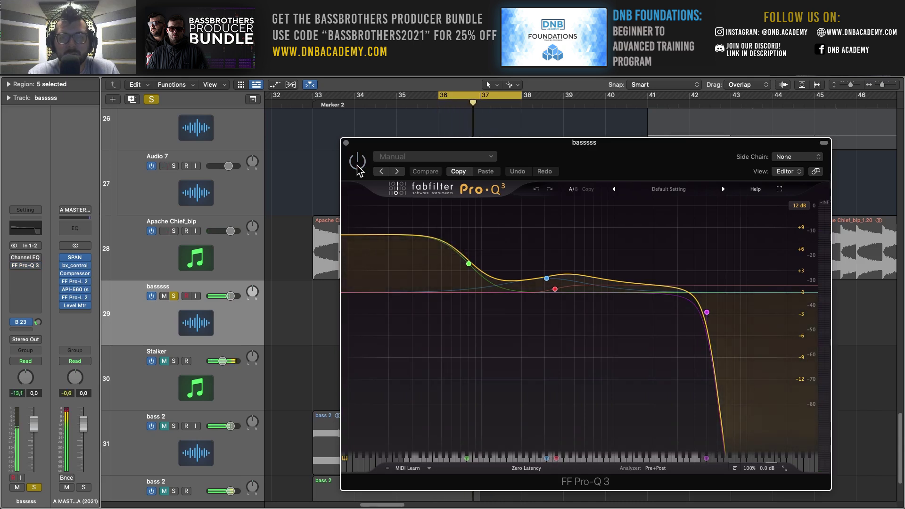
pyautogui.click(357, 165)
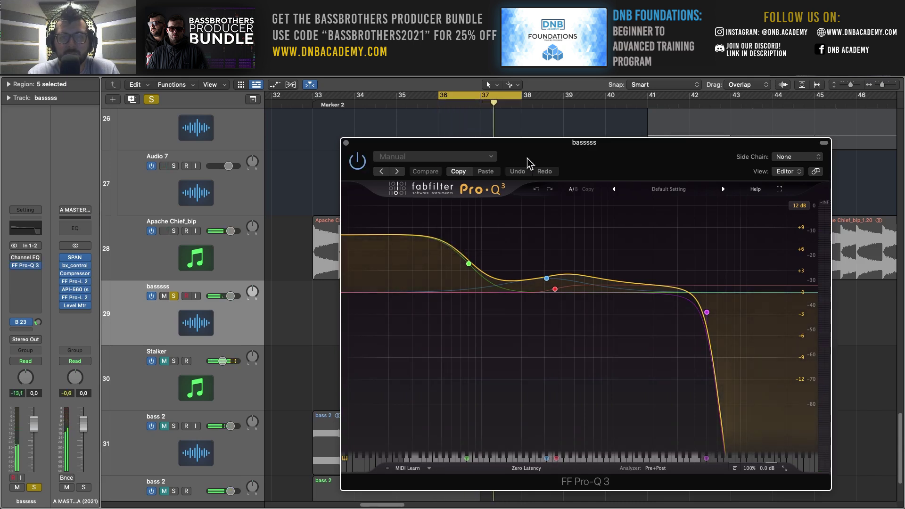
pyautogui.click(346, 142)
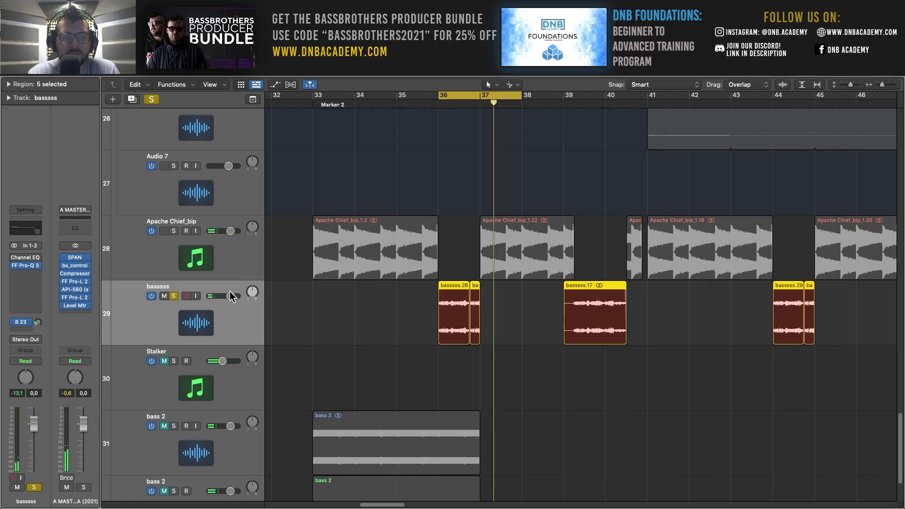
# Step: Unsolo the basssss track and set the cycle range from bar 33 to bar 49
pyautogui.click(173, 296)
pyautogui.keyDown('ctrl'); pyautogui.keyDown('alt'); pyautogui.click(664, 316); pyautogui.keyUp('alt'); pyautogui.keyUp('ctrl')
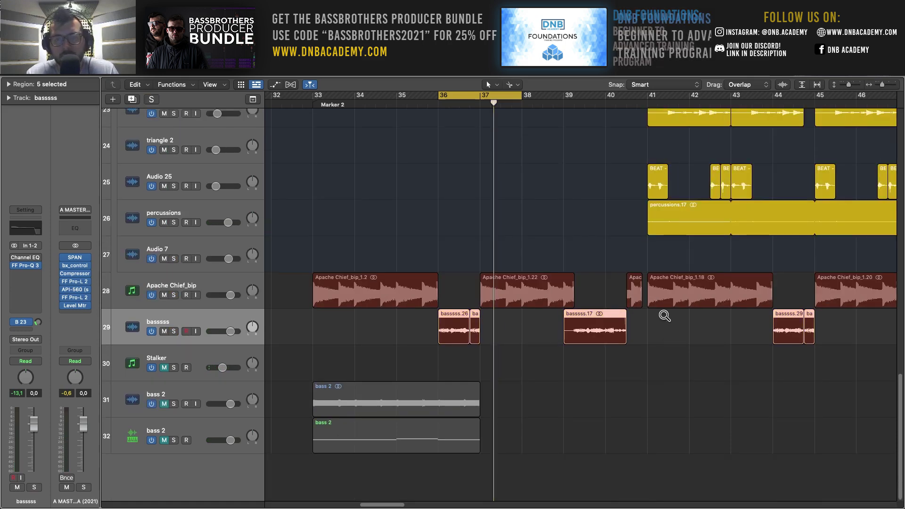
pyautogui.keyDown('ctrl'); pyautogui.keyDown('alt'); pyautogui.click(664, 315); pyautogui.keyUp('alt'); pyautogui.keyUp('ctrl')
pyautogui.keyDown('ctrl'); pyautogui.keyDown('alt'); pyautogui.click(664, 317); pyautogui.keyUp('alt'); pyautogui.keyUp('ctrl')
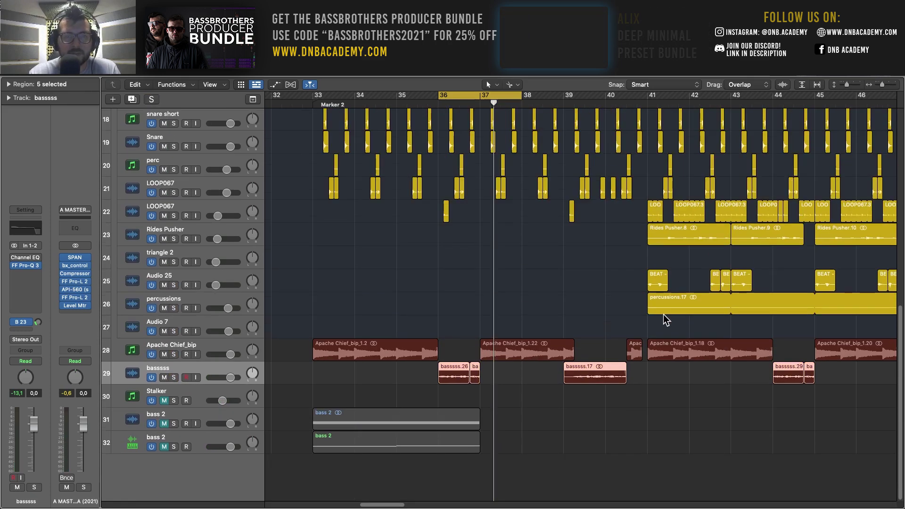
pyautogui.keyDown('ctrl'); pyautogui.keyDown('alt'); pyautogui.click(668, 252); pyautogui.keyUp('alt'); pyautogui.keyUp('ctrl')
pyautogui.keyDown('ctrl'); pyautogui.keyDown('alt'); pyautogui.click(668, 251); pyautogui.keyUp('alt'); pyautogui.keyUp('ctrl')
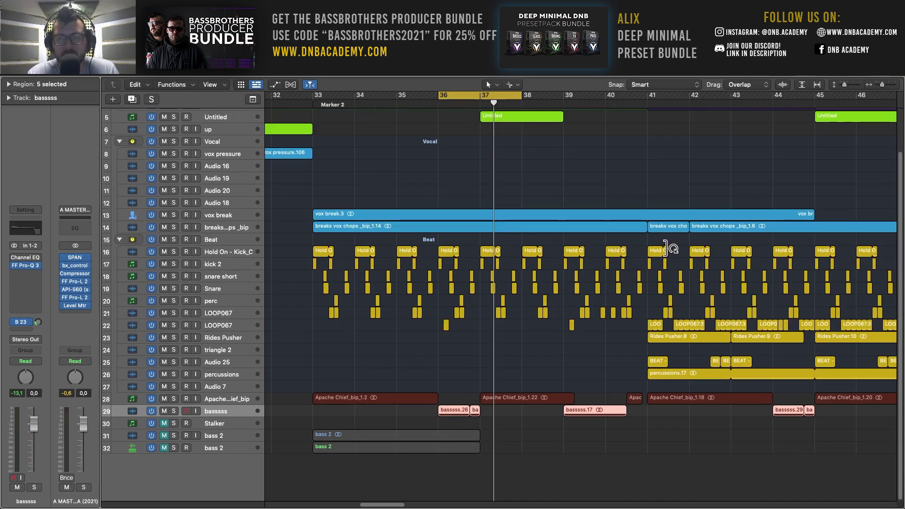
pyautogui.moveTo(882, 85); pyautogui.dragTo(878, 86)
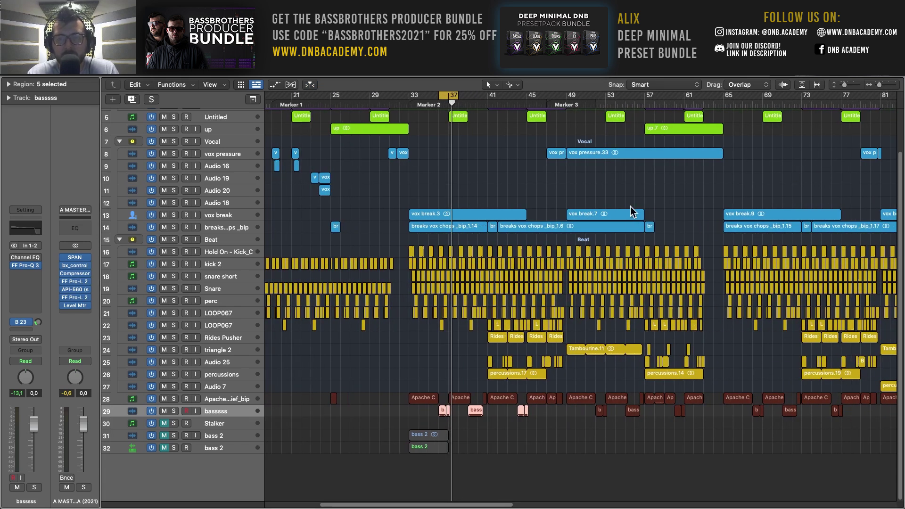
pyautogui.press('super+u')
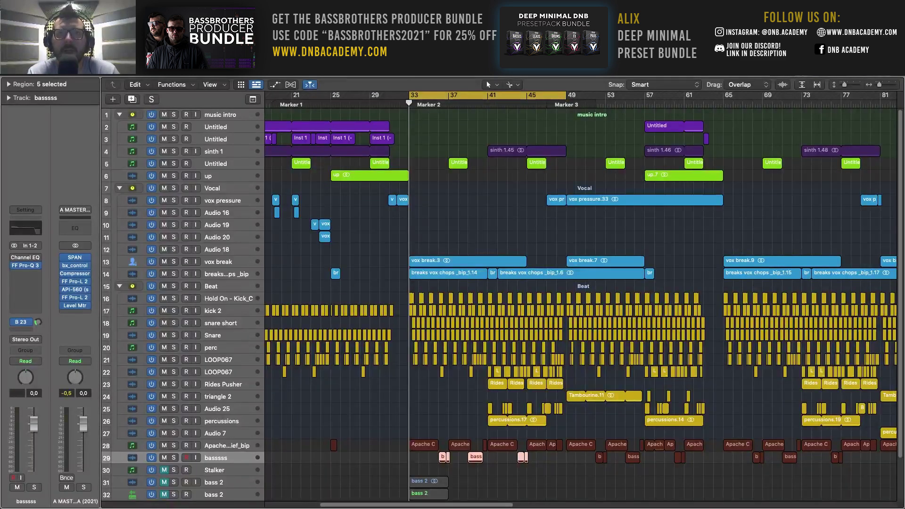
# Step: Show the Aux 2 channel fed by the basssss track's Bus 23 send and examine its Space Designer reverb settings
pyautogui.click(22, 322)
pyautogui.click(78, 283)
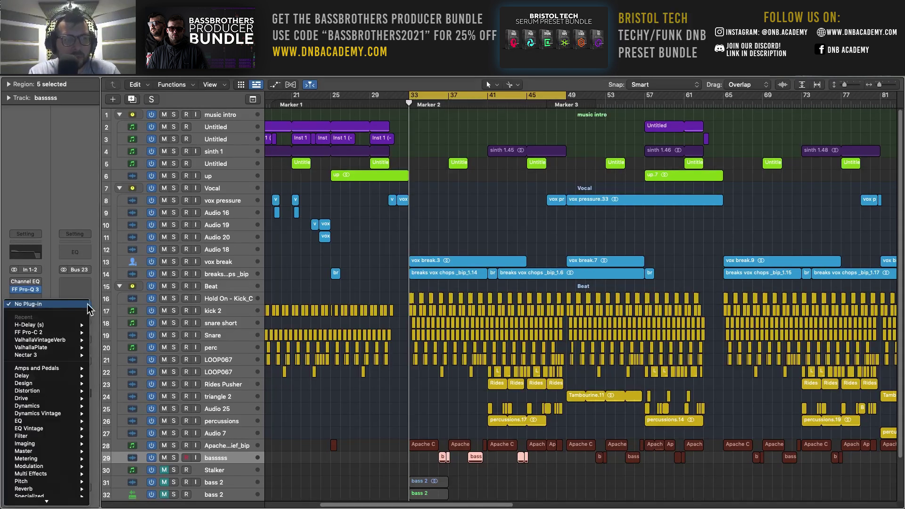
pyautogui.click(82, 288)
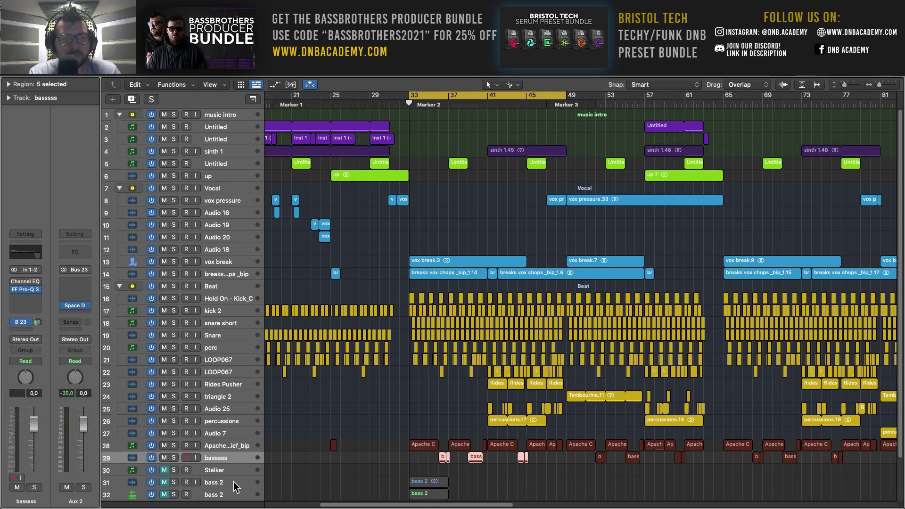
pyautogui.press('super+Down')
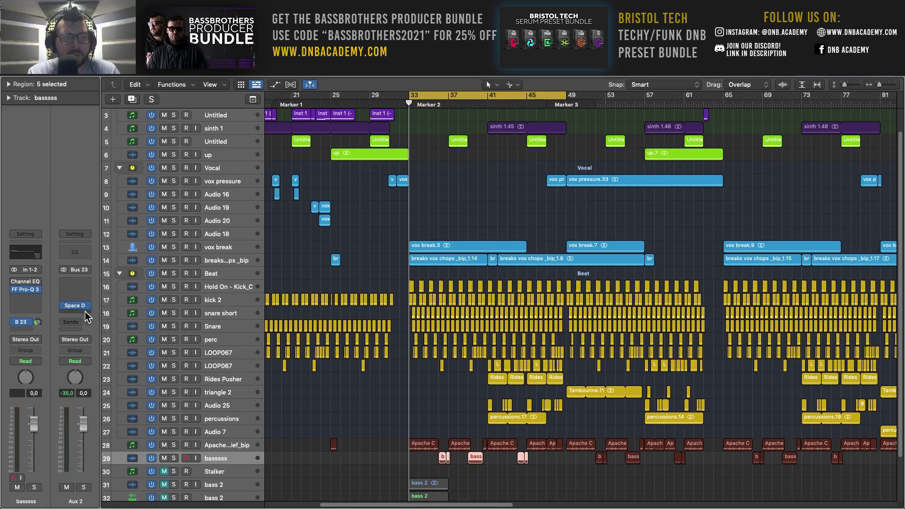
pyautogui.click(75, 305)
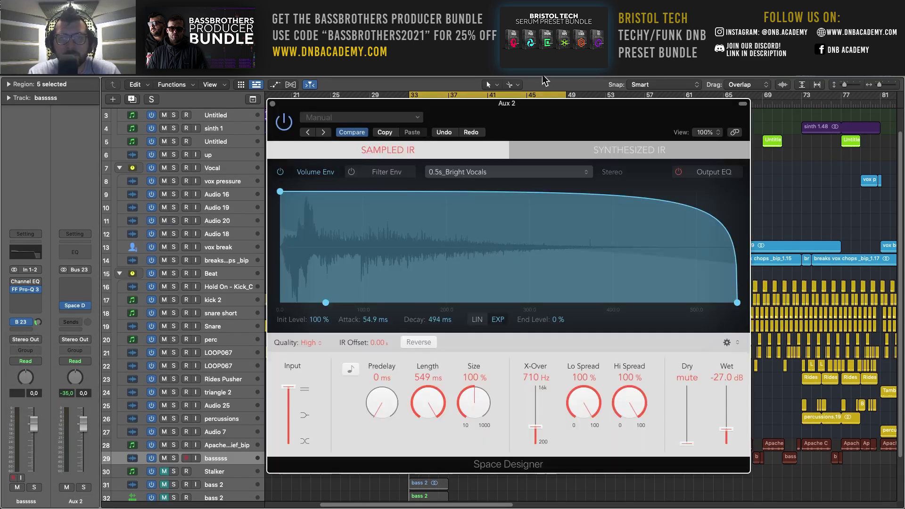
pyautogui.moveTo(531, 128); pyautogui.dragTo(519, 77)
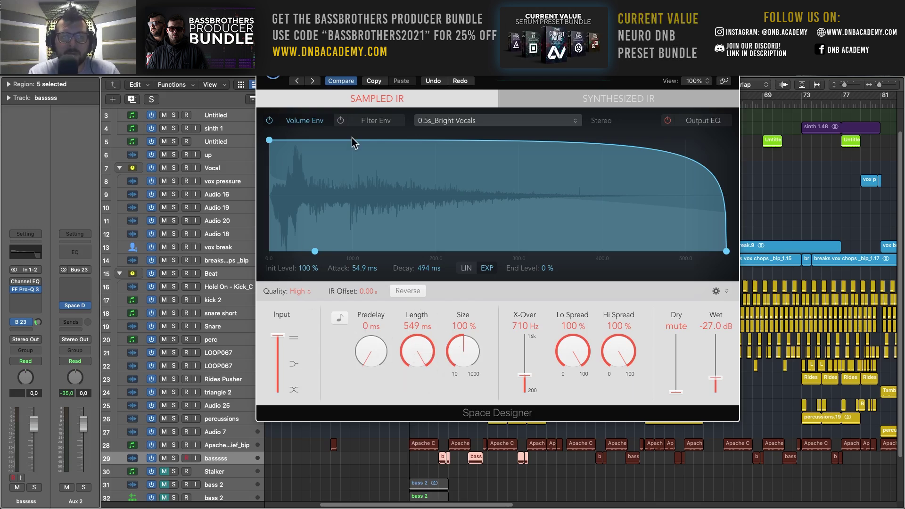
pyautogui.moveTo(565, 80); pyautogui.dragTo(554, 51)
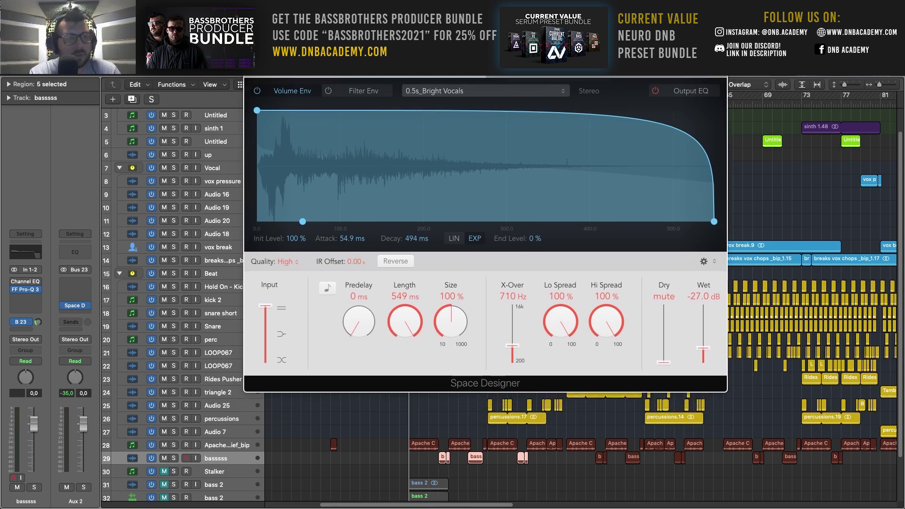
pyautogui.press('super+w')
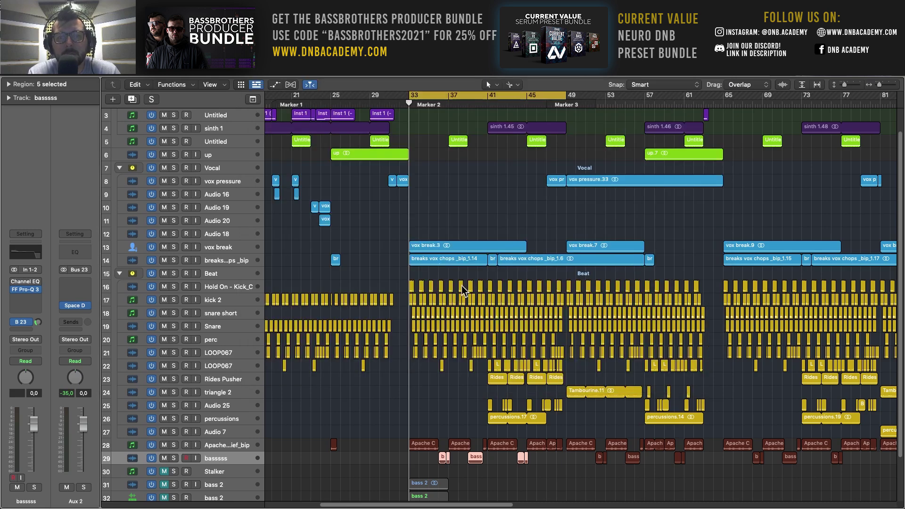
# Step: Solo the basssss track, play its phrase before bar 37 repeatedly to judge the Bus 23 reverb send, and unsolo it
pyautogui.click(173, 458)
pyautogui.click(429, 104)
pyautogui.press('space')
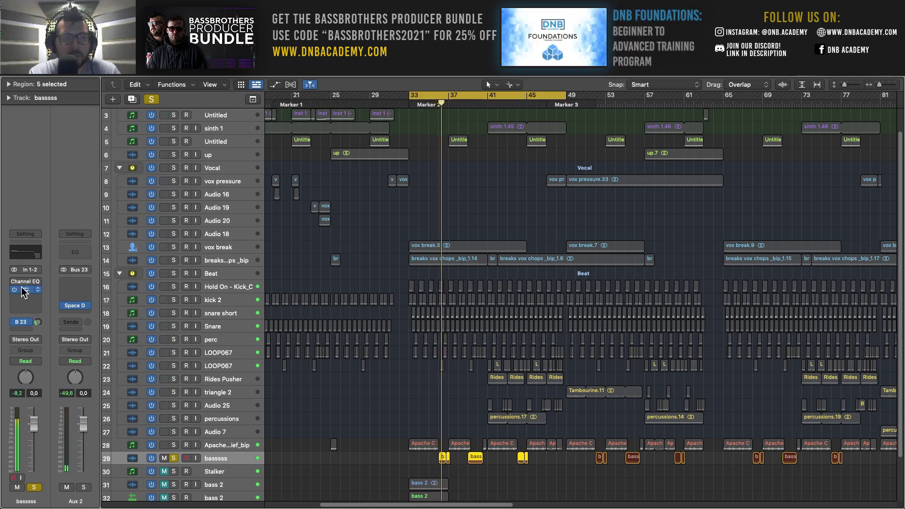
pyautogui.press('space')
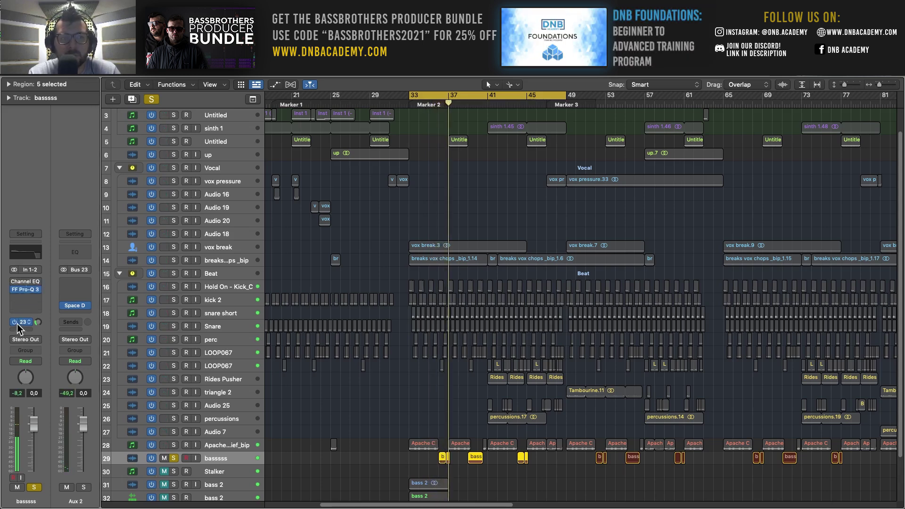
pyautogui.click(428, 105)
pyautogui.press('space')
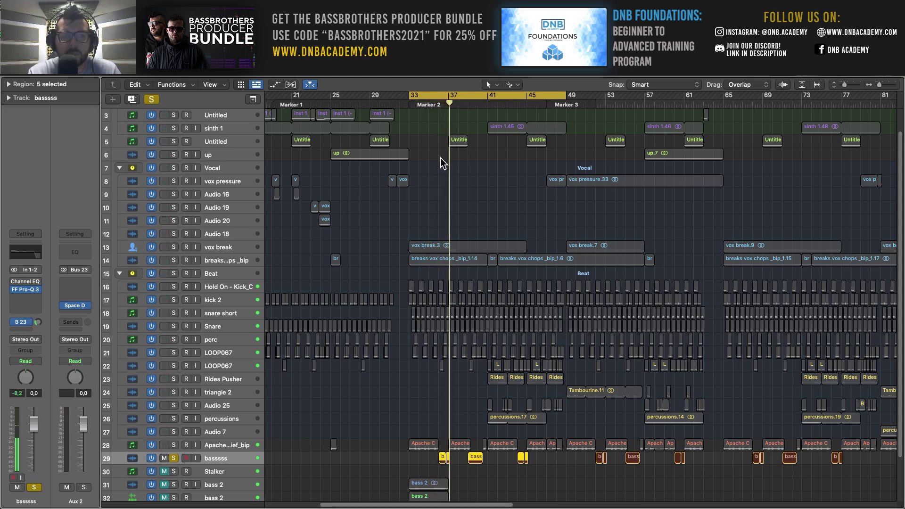
pyautogui.click(431, 104)
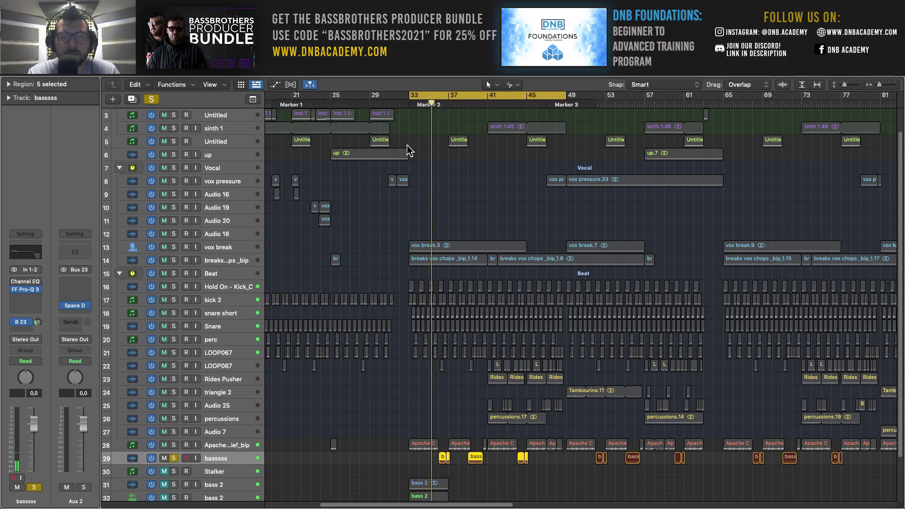
pyautogui.click(173, 458)
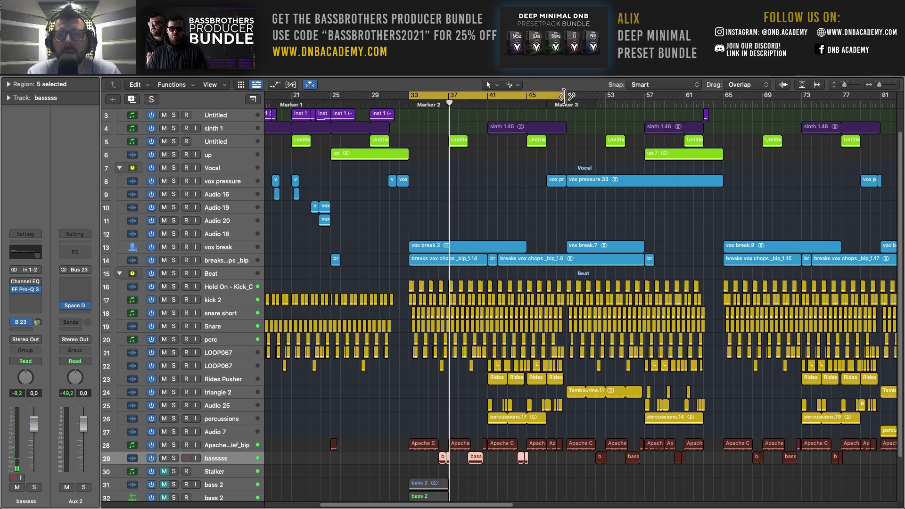
# Step: Keep the cycle end at bar 49, solo the Beat stack, and play the drums from bar 33
pyautogui.moveTo(563, 98)
pyautogui.mouseDown()
pyautogui.moveTo(608, 96)
pyautogui.moveTo(567, 96)
pyautogui.mouseUp()
pyautogui.moveTo(880, 85); pyautogui.dragTo(885, 88)
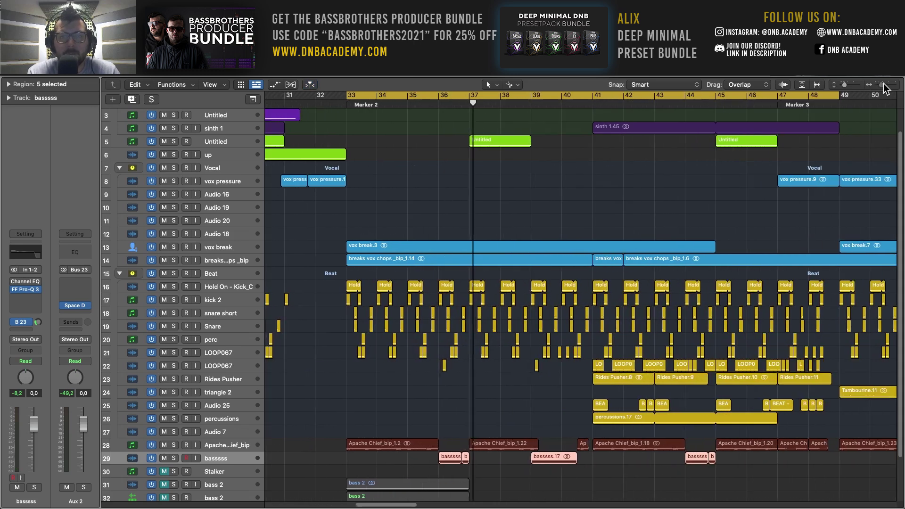
pyautogui.scroll(-3, 635, 240)
pyautogui.press('space')
pyautogui.click(173, 223)
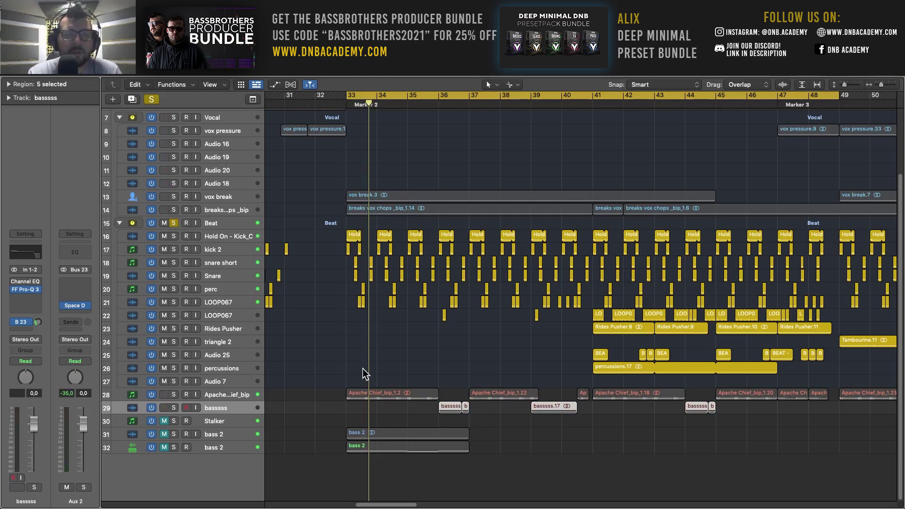
# Step: Select the Hold On - Kick_C track and replay the soloed beat from bar 33, checking the kick and Beat channel strips
pyautogui.click(218, 237)
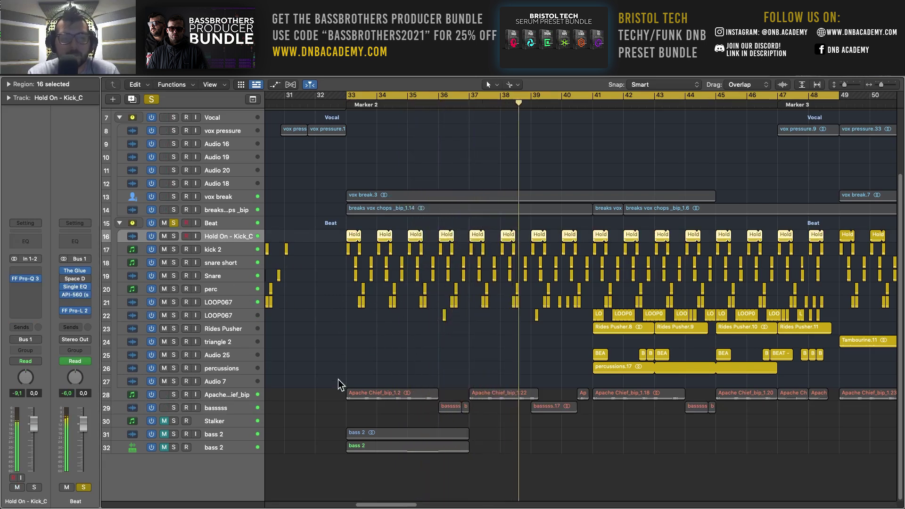
pyautogui.click(8, 84)
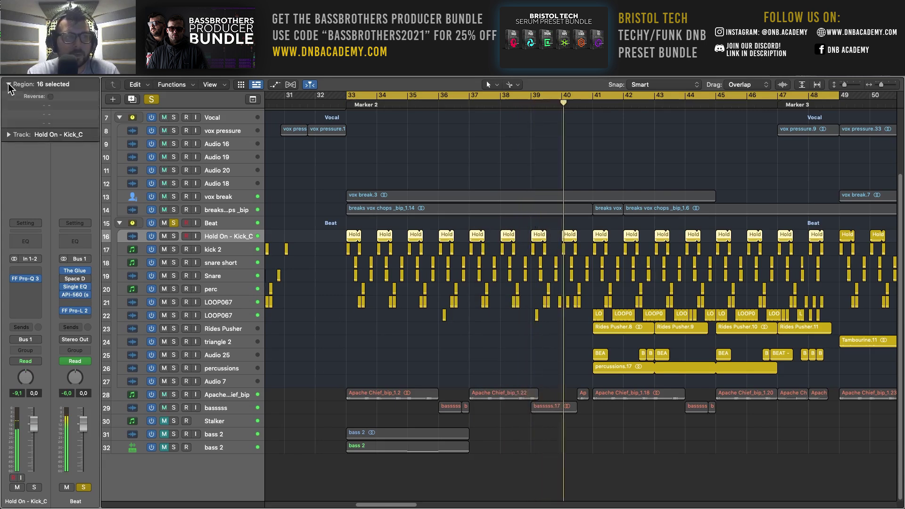
pyautogui.click(8, 85)
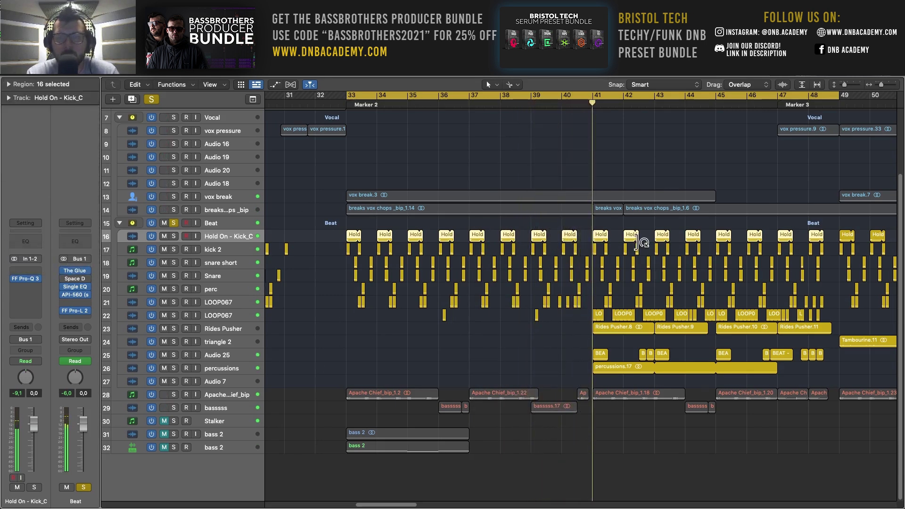
pyautogui.keyDown('ctrl'); pyautogui.keyDown('alt'); pyautogui.click(600, 255); pyautogui.keyUp('alt'); pyautogui.keyUp('ctrl')
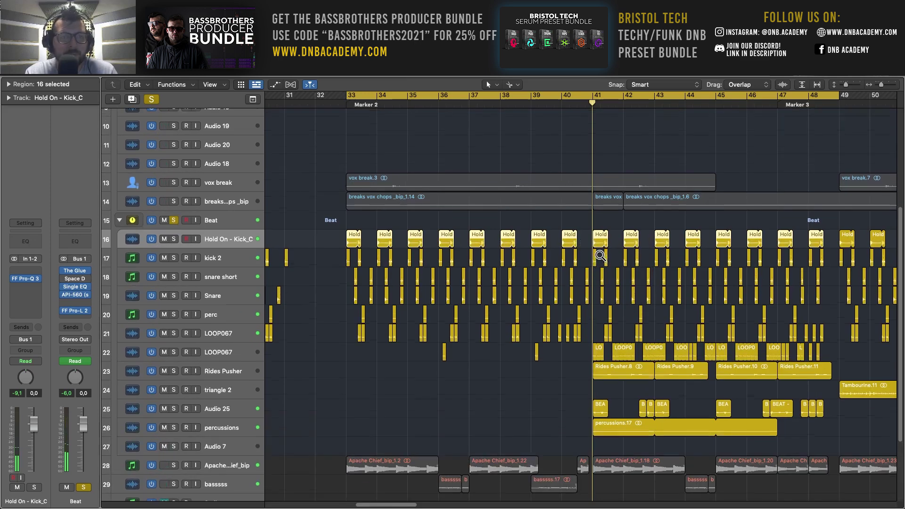
pyautogui.press('super+Right')
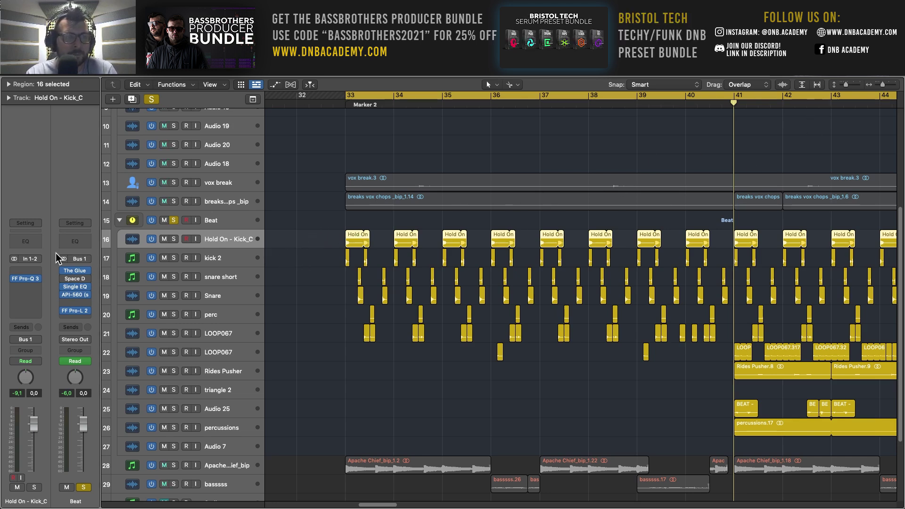
pyautogui.hotkey('shift', 'space')
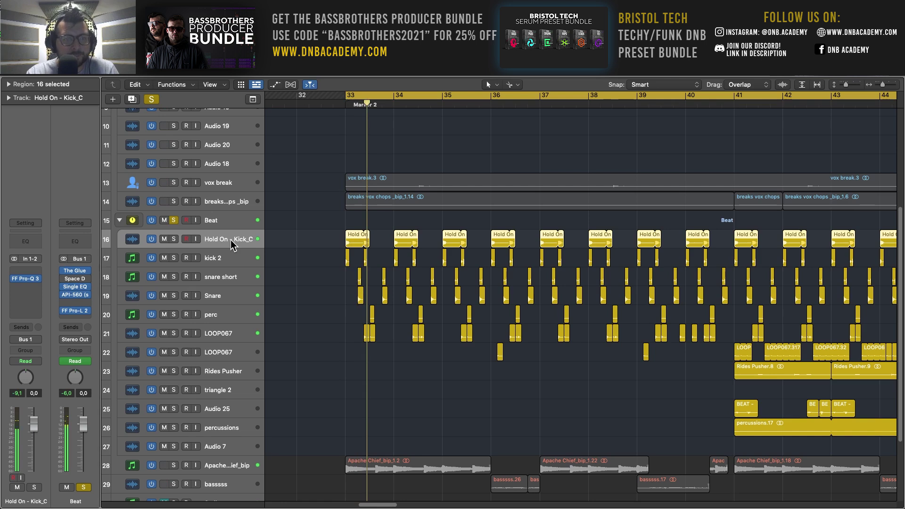
pyautogui.press('Up')
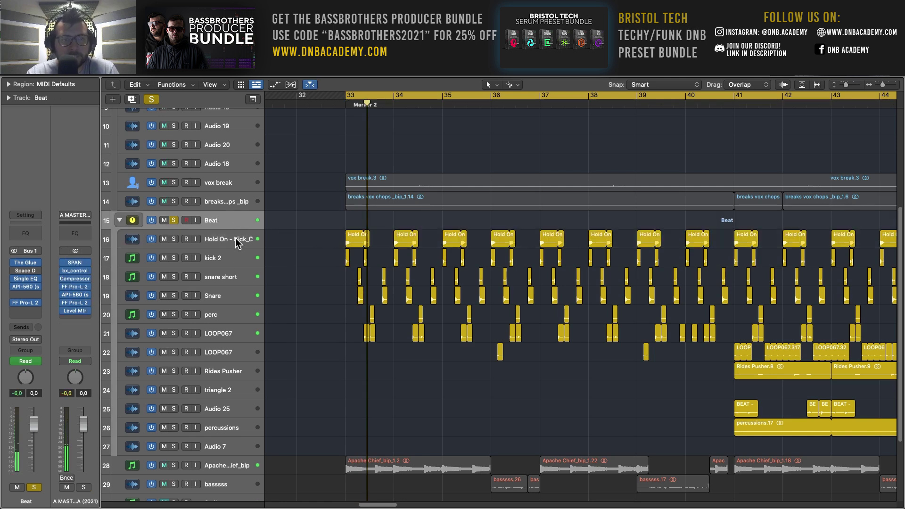
pyautogui.click(229, 241)
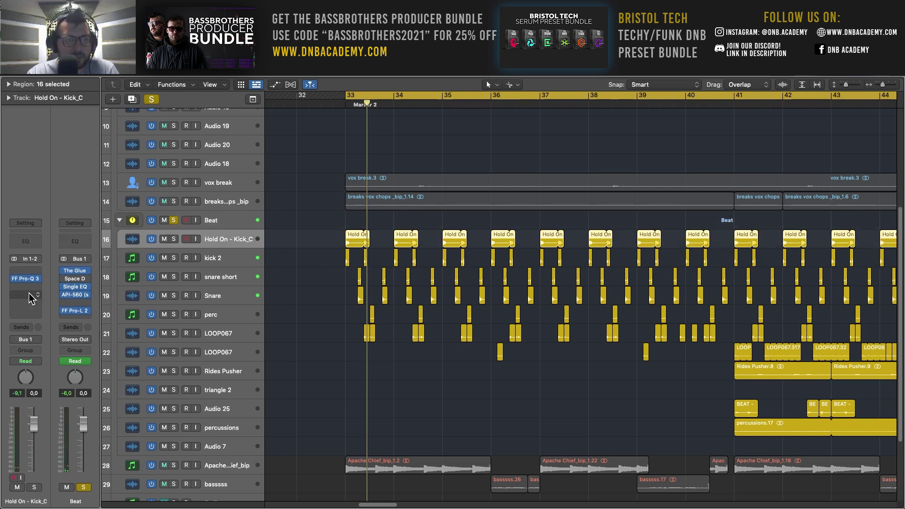
# Step: Bypass the Beat stack's insert effects, play the drums from bar 33, and solo the Hold On - Kick_C track
pyautogui.moveTo(71, 284)
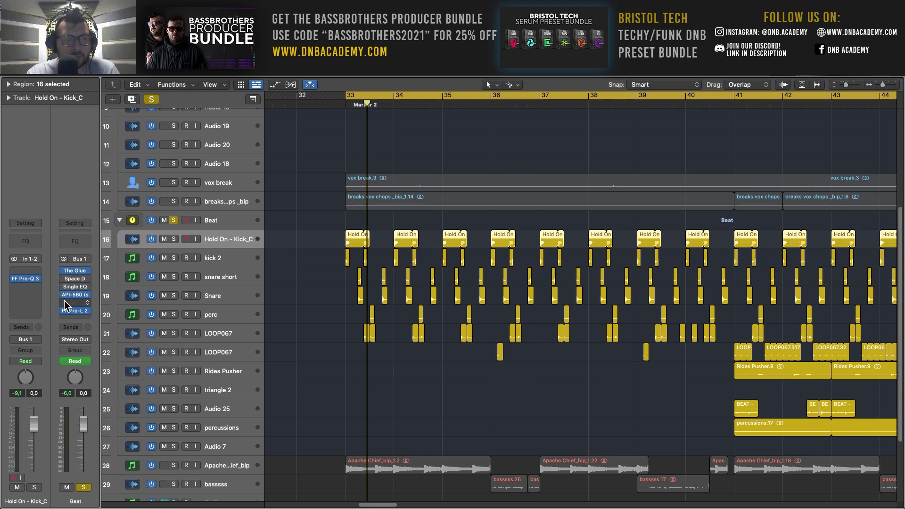
pyautogui.moveTo(63, 311)
pyautogui.press('space')
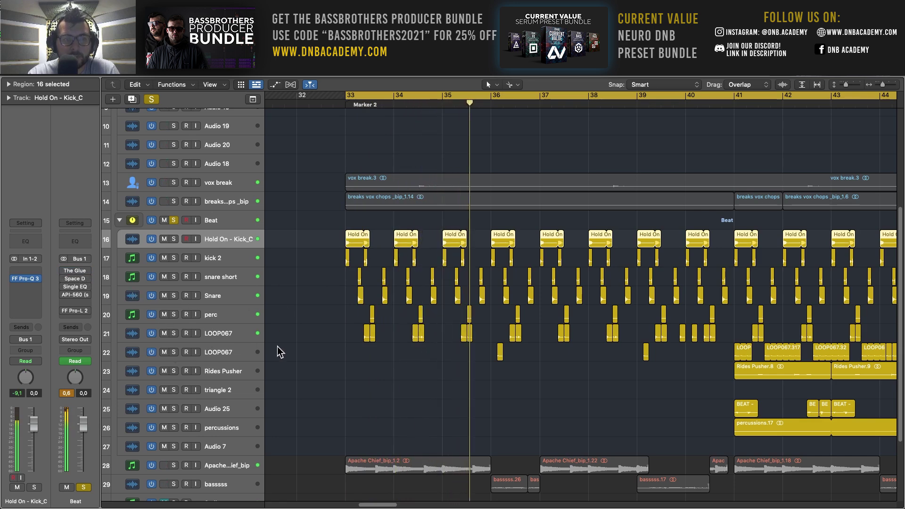
pyautogui.click(175, 238)
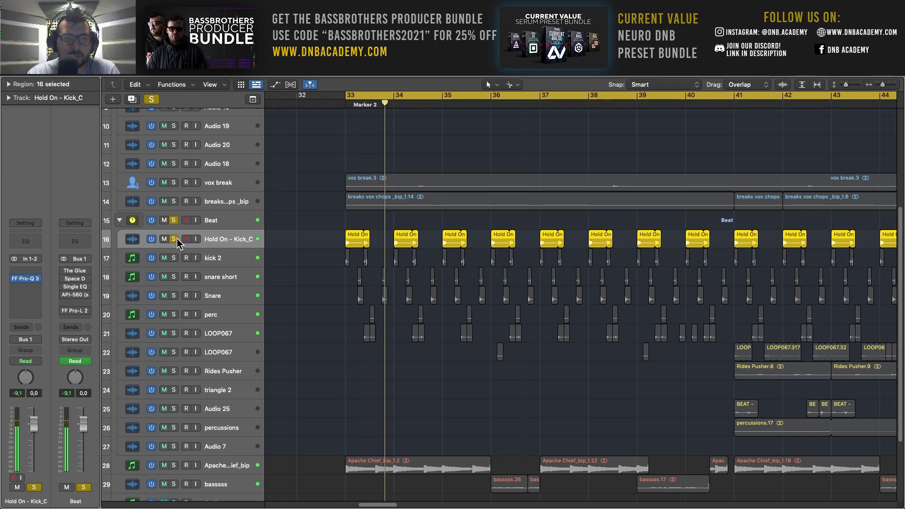
# Step: Examine the Hold On - Kick_C track's Pro-Q 3 bands and compare the kick with the EQ bypassed and enabled during playback
pyautogui.click(33, 279)
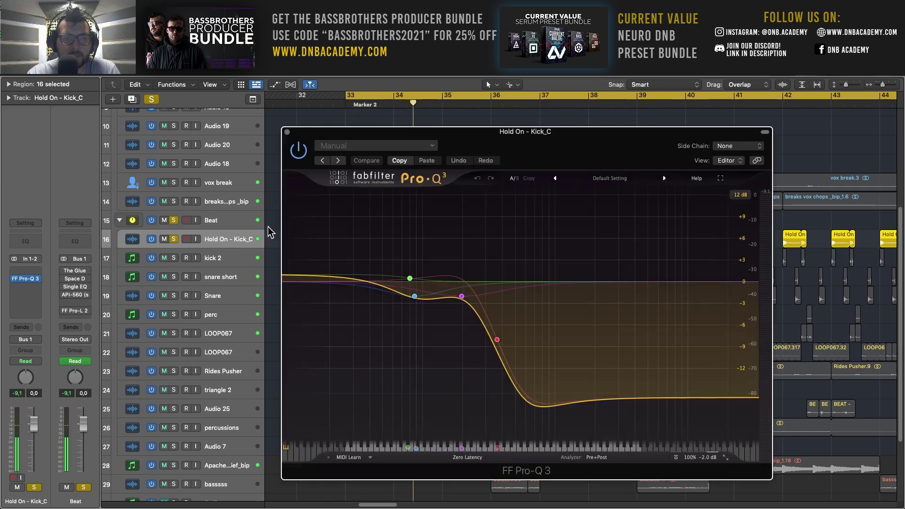
pyautogui.moveTo(414, 296)
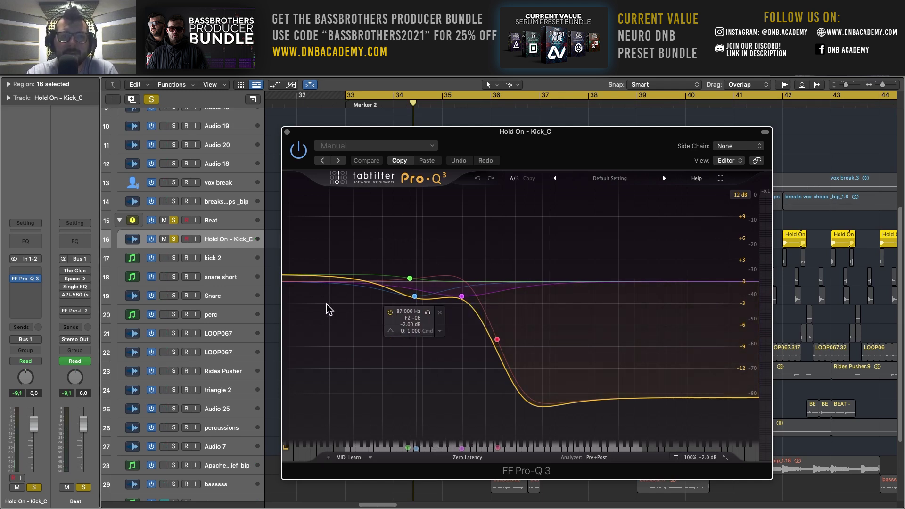
pyautogui.press('space')
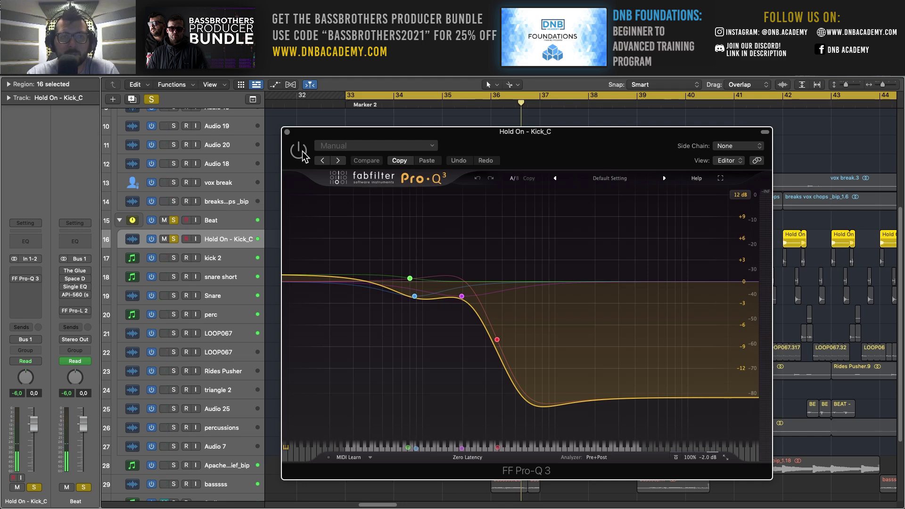
pyautogui.click(298, 151)
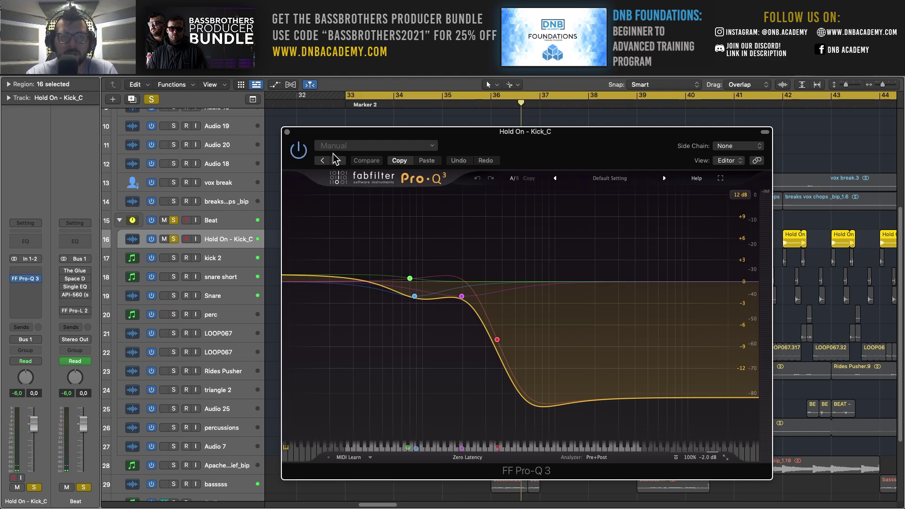
pyautogui.press('space')
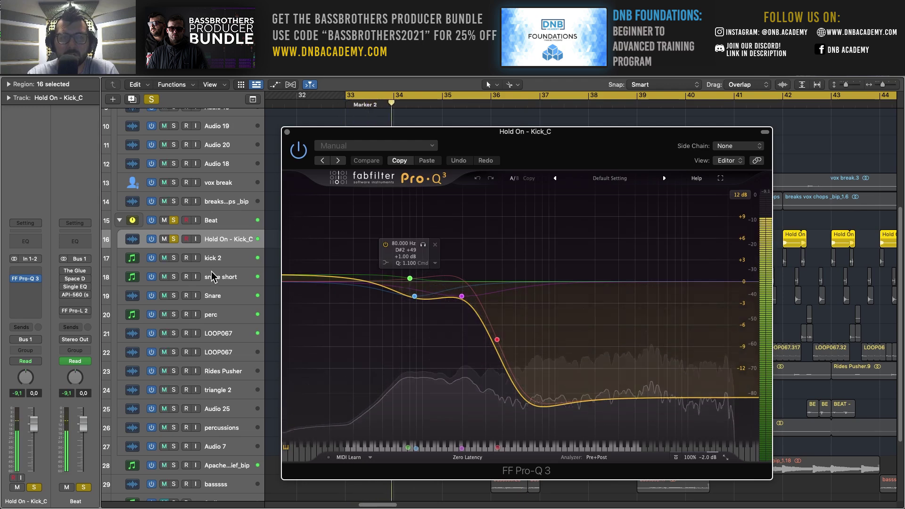
pyautogui.press('space')
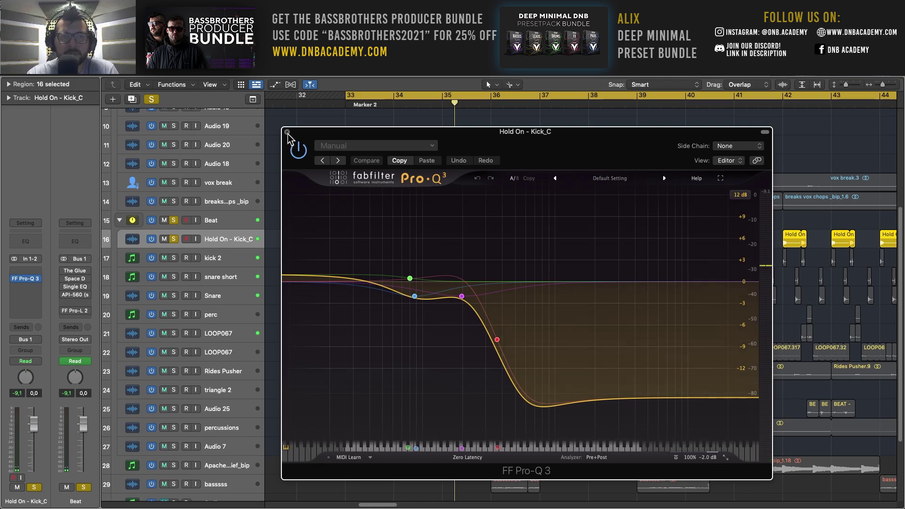
pyautogui.click(287, 133)
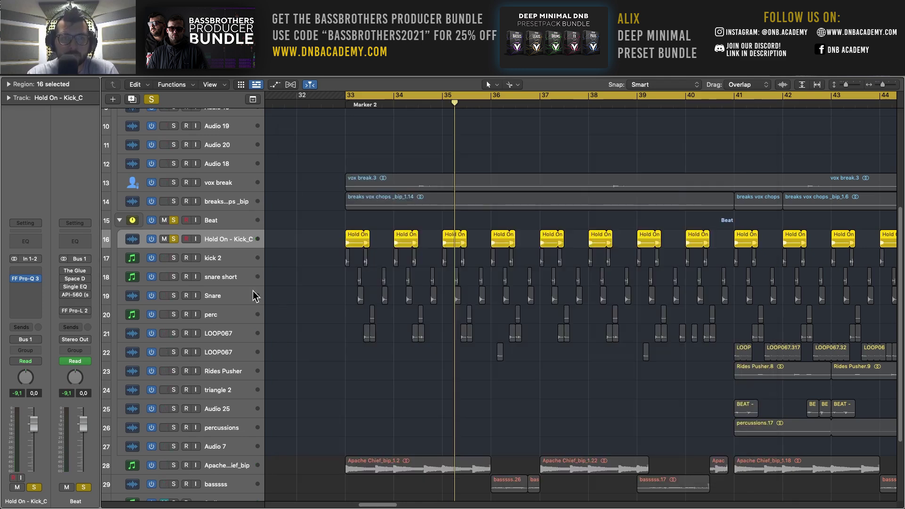
# Step: Solo kick 2 alongside Hold On - Kick_C, compare it with and without the main kick, and unsolo both
pyautogui.click(174, 258)
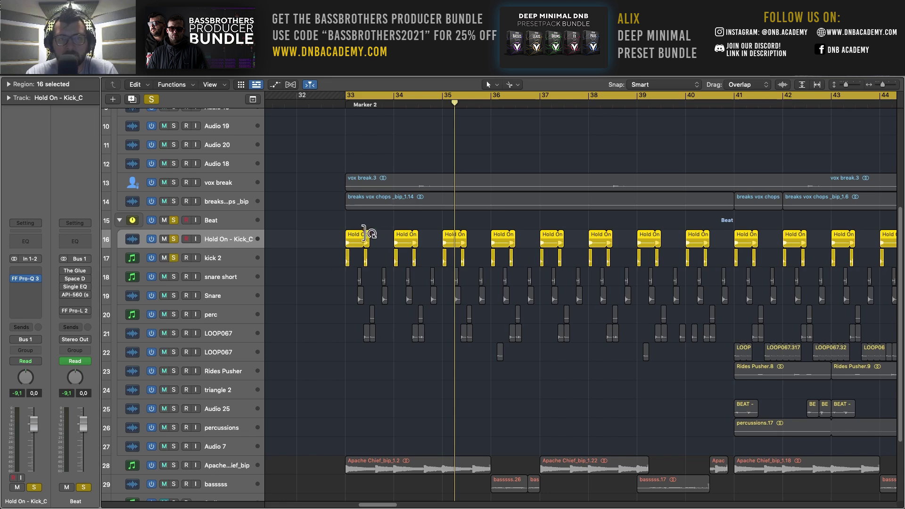
pyautogui.press('space')
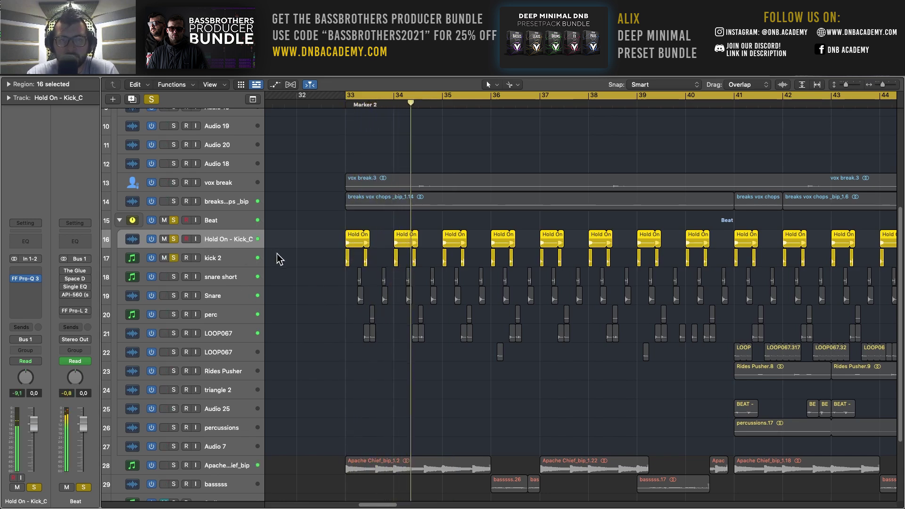
pyautogui.click(173, 239)
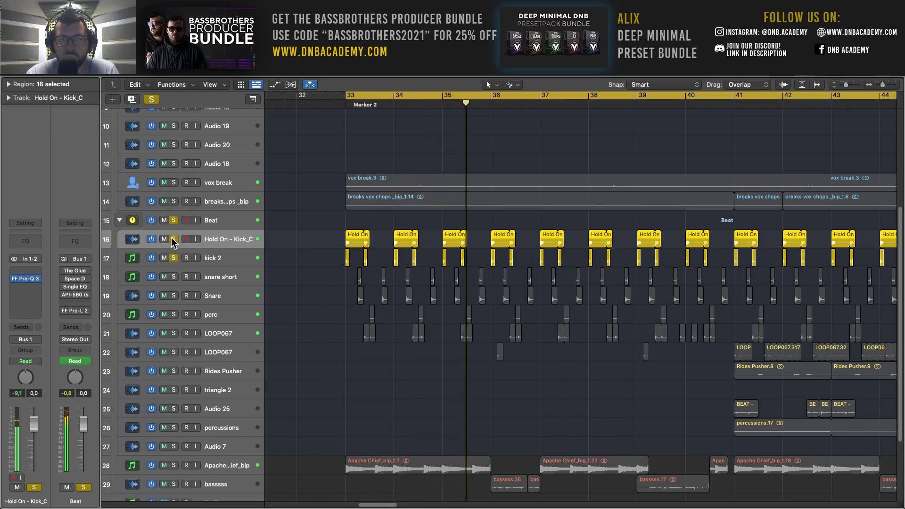
pyautogui.click(174, 239)
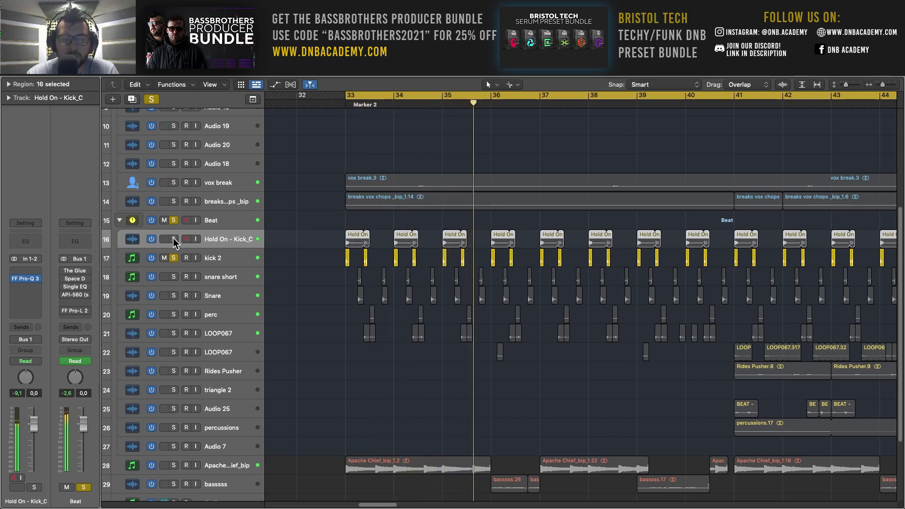
pyautogui.click(173, 239)
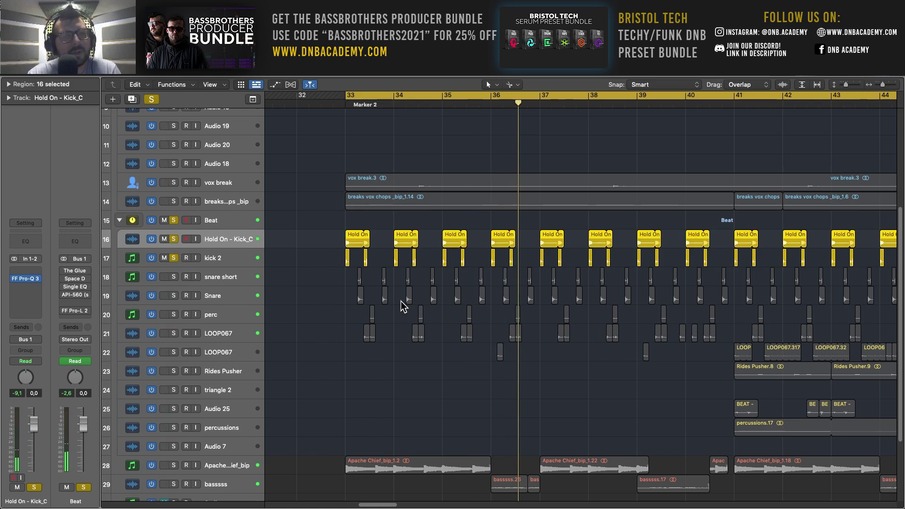
pyautogui.press('space')
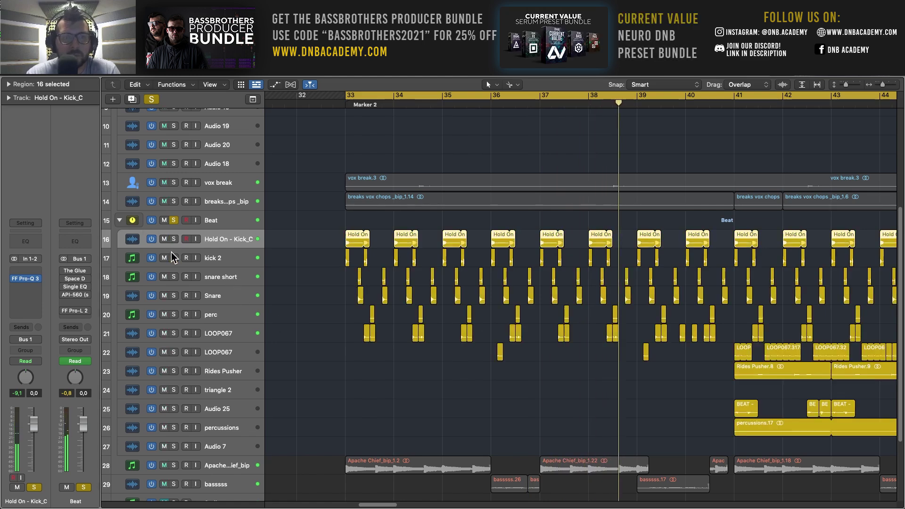
# Step: Solo and select the Snare track, replay it from bar 33, and bypass its Pro-Q 3 and Transient Shaper inserts
pyautogui.click(227, 278)
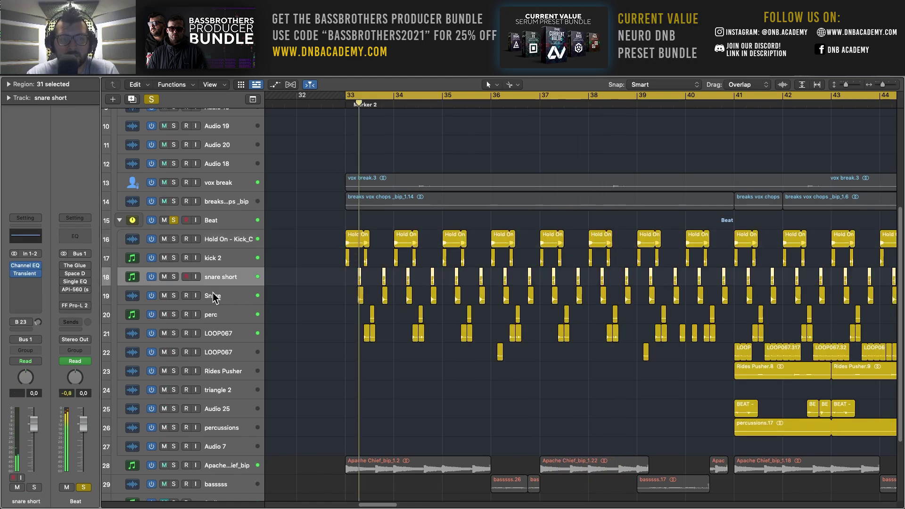
pyautogui.click(173, 295)
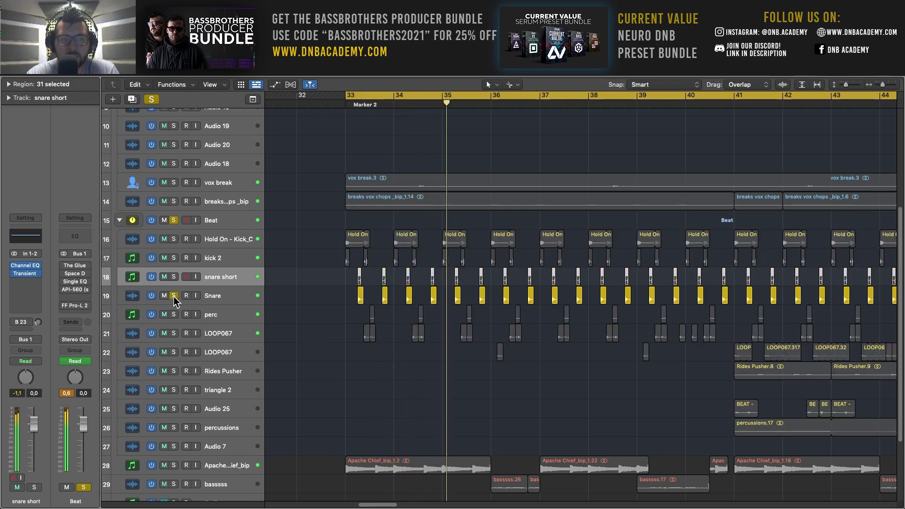
pyautogui.click(237, 297)
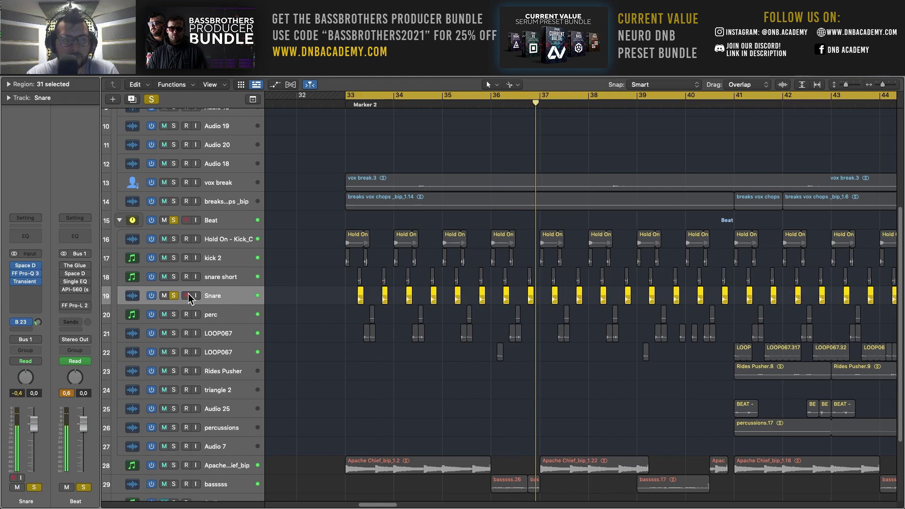
pyautogui.press('Return')
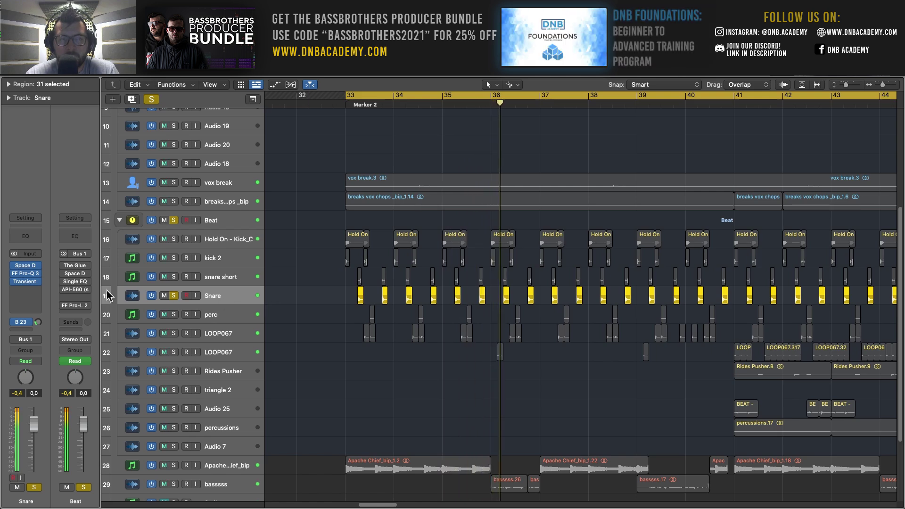
pyautogui.press('space')
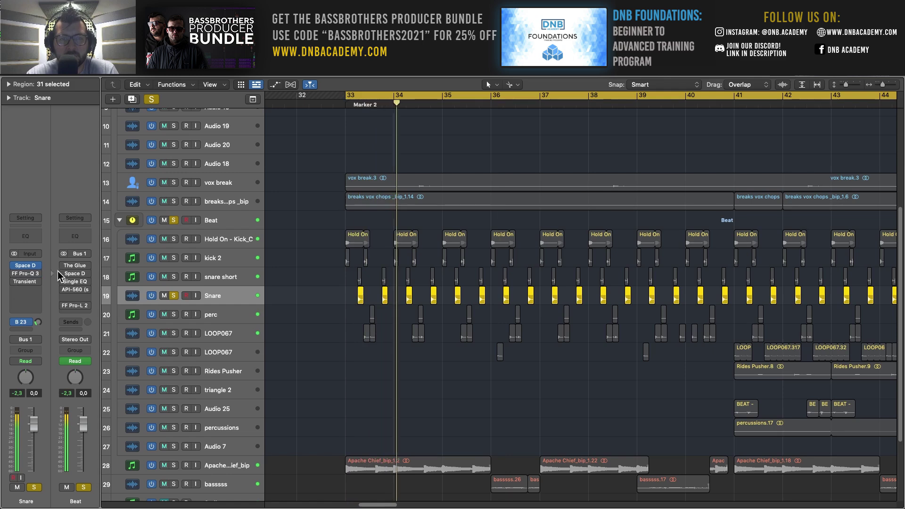
# Step: Examine the Snare track's Space Designer reverb and compare the snare with the reverb bypassed and enabled during playback
pyautogui.click(24, 266)
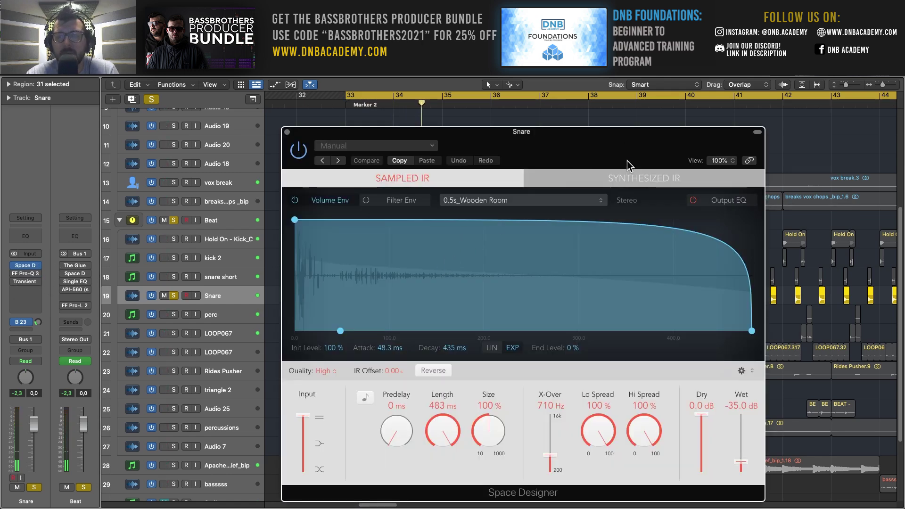
pyautogui.moveTo(633, 167); pyautogui.dragTo(717, 117)
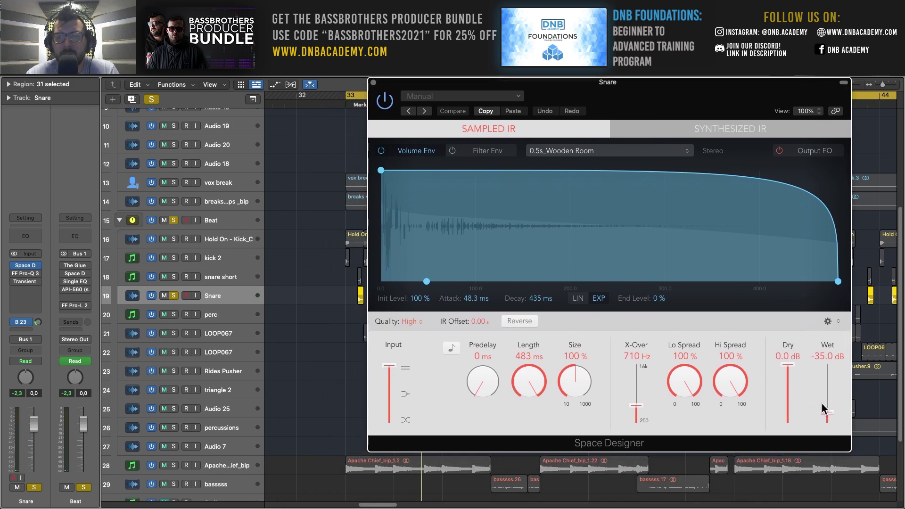
pyautogui.press('space')
pyautogui.click(385, 101)
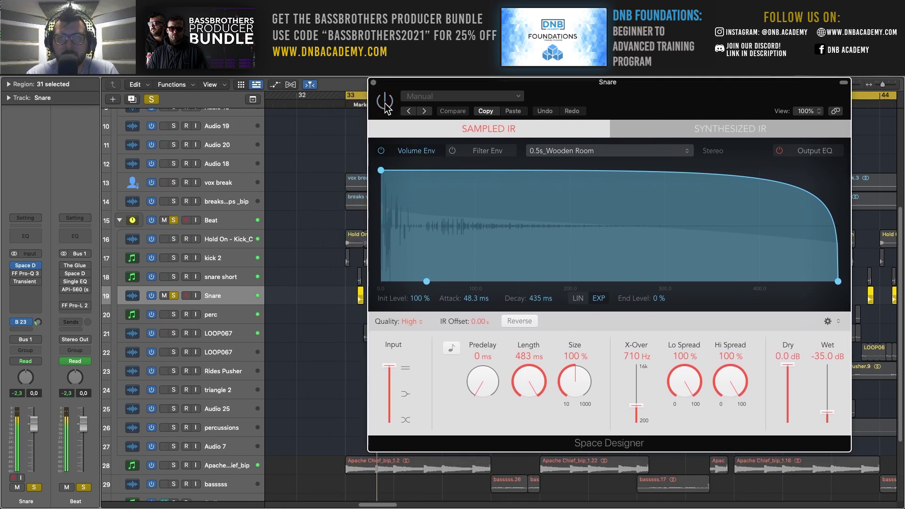
pyautogui.click(385, 104)
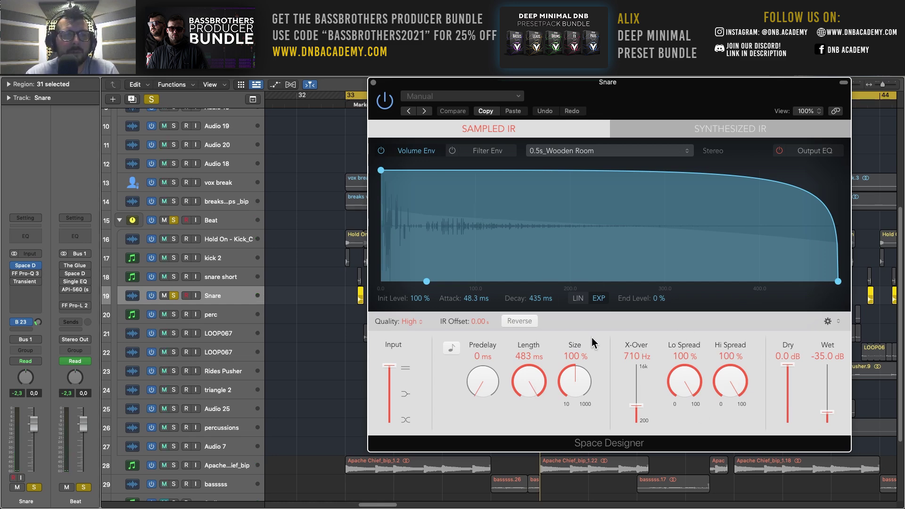
pyautogui.click(374, 83)
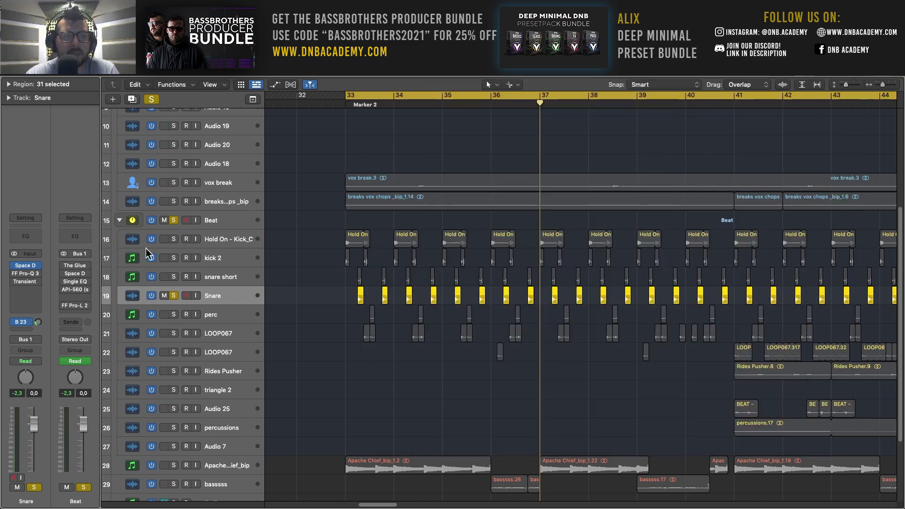
# Step: Re-enable the Snare track's Pro-Q 3 and inspect its low-shelf band while the snare plays
pyautogui.click(29, 275)
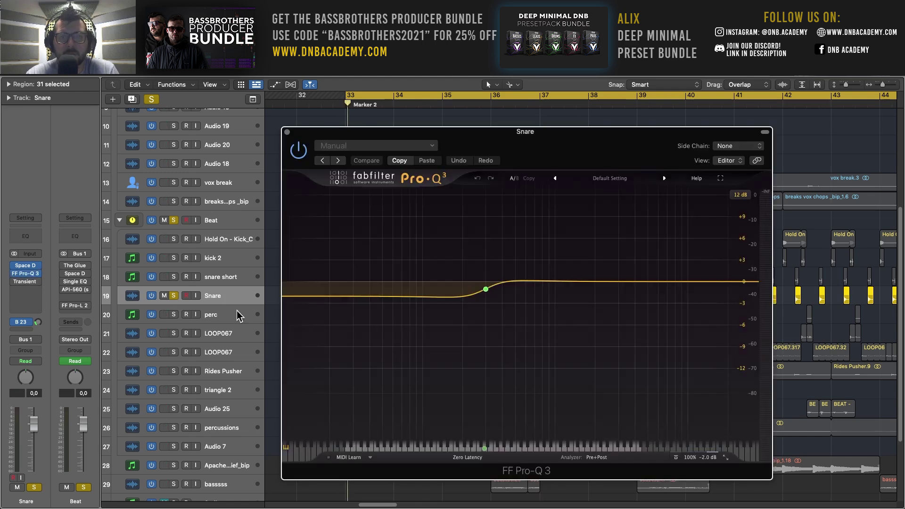
pyautogui.click(486, 289)
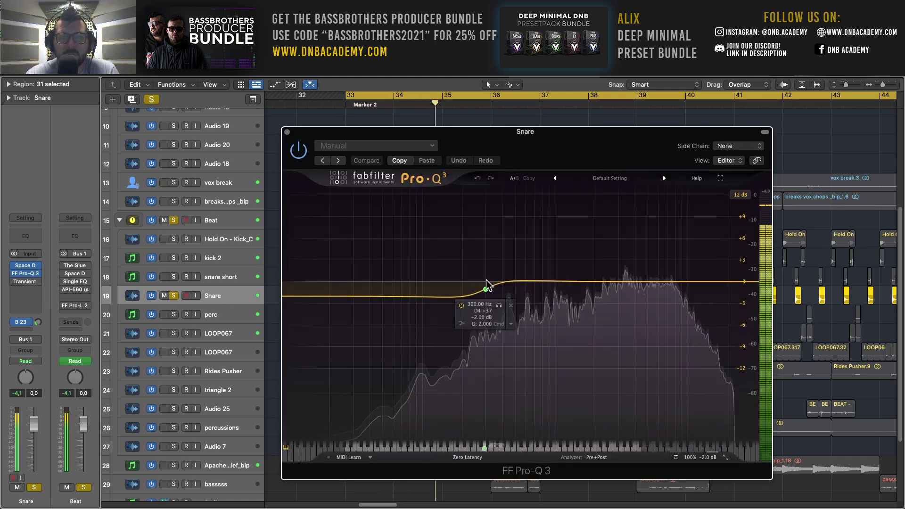
# Step: Re-enable the Snare track's Transient Shaper, try its attack control, compare it bypassed, and close both plug-in windows
pyautogui.click(14, 282)
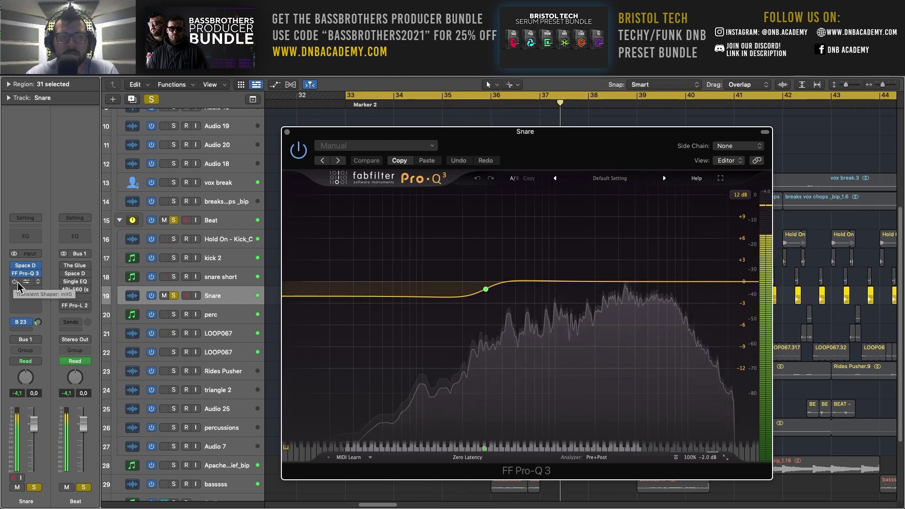
pyautogui.click(370, 233)
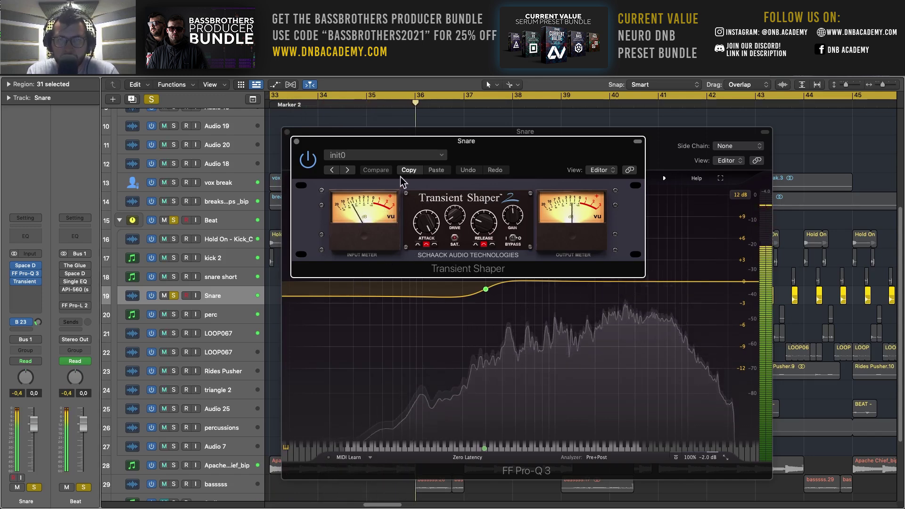
pyautogui.moveTo(417, 143); pyautogui.dragTo(423, 161)
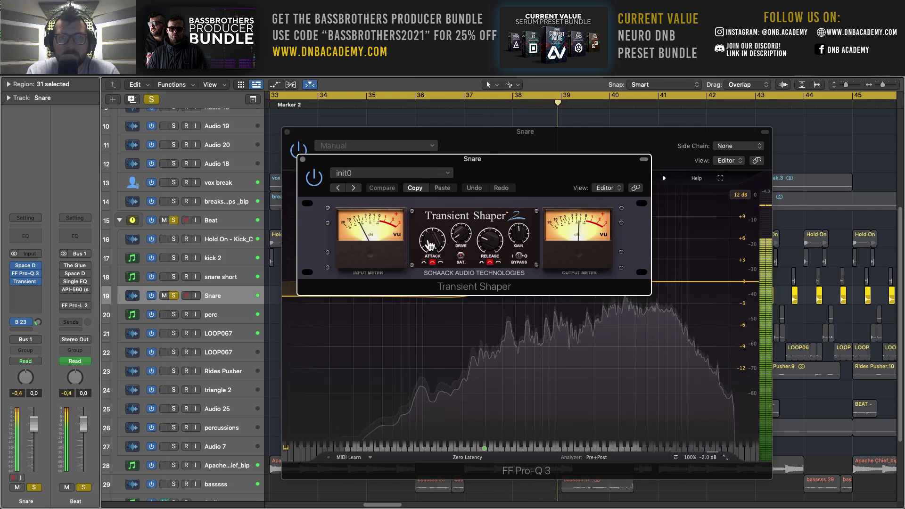
pyautogui.moveTo(468, 157); pyautogui.dragTo(528, 152)
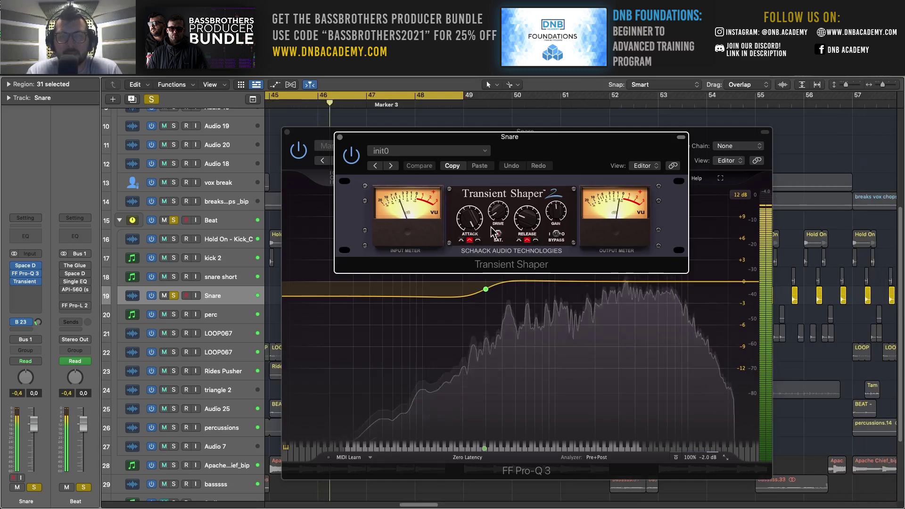
pyautogui.moveTo(470, 218); pyautogui.dragTo(470, 215)
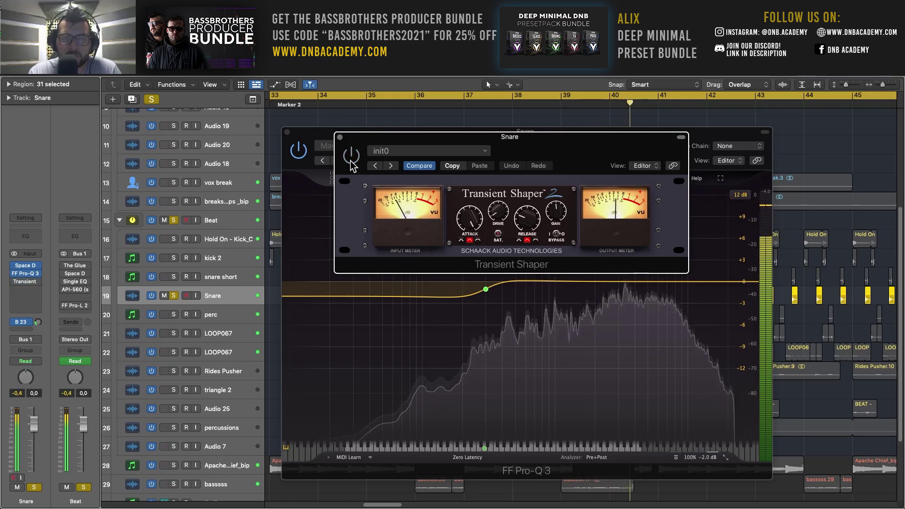
pyautogui.click(340, 137)
pyautogui.click(287, 132)
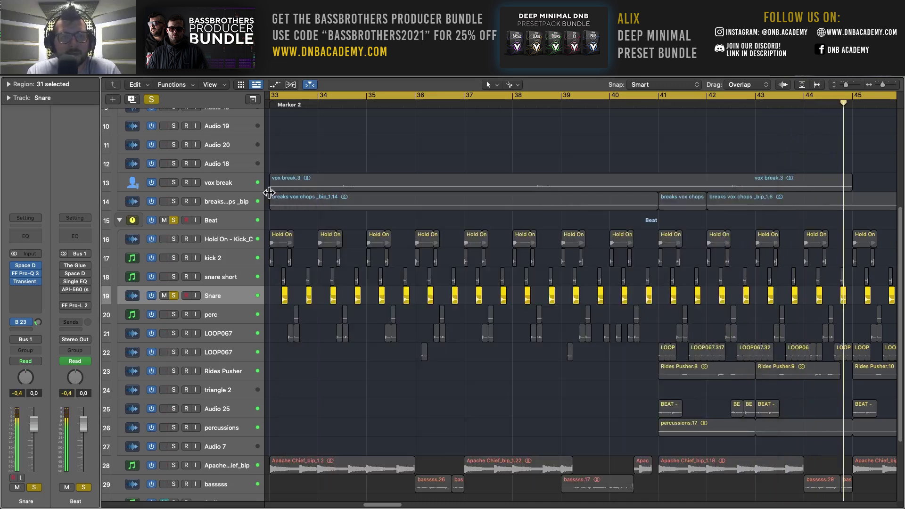
# Step: Switch the solo from the Snare track to the snare short track and select snare short
pyautogui.click(173, 276)
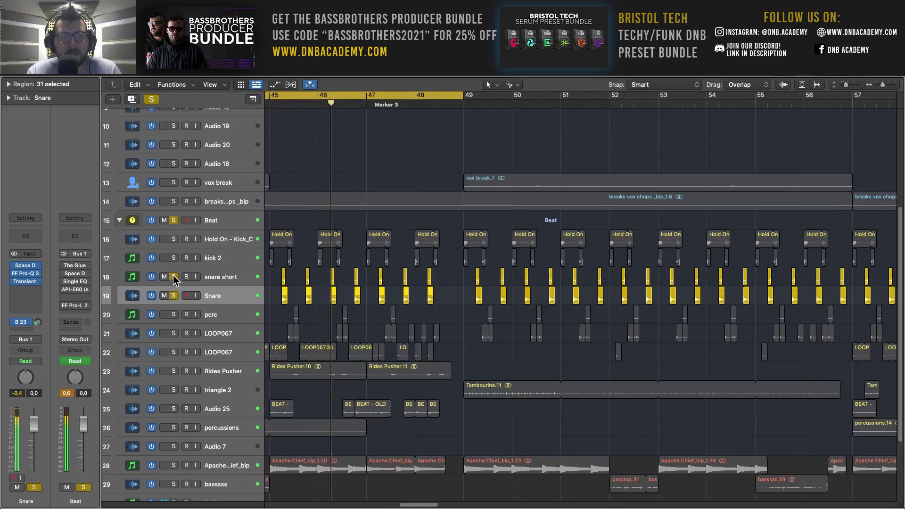
pyautogui.click(173, 296)
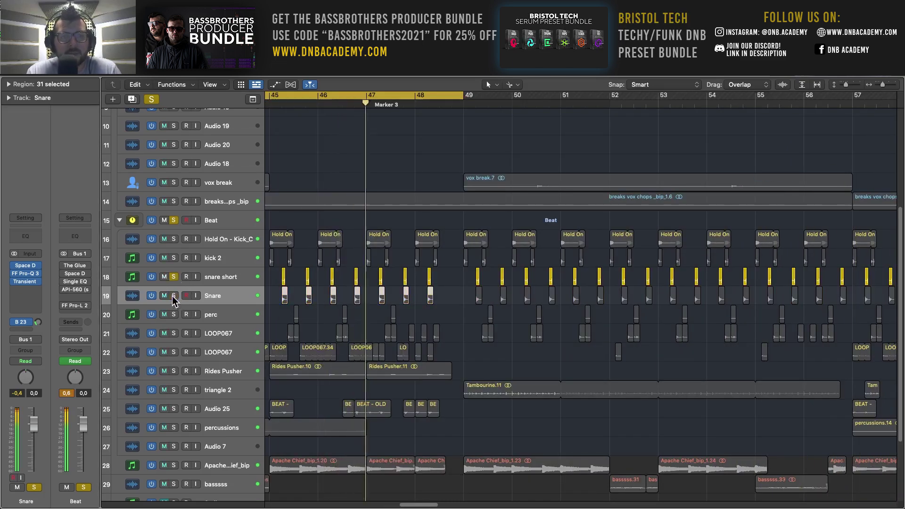
pyautogui.click(224, 280)
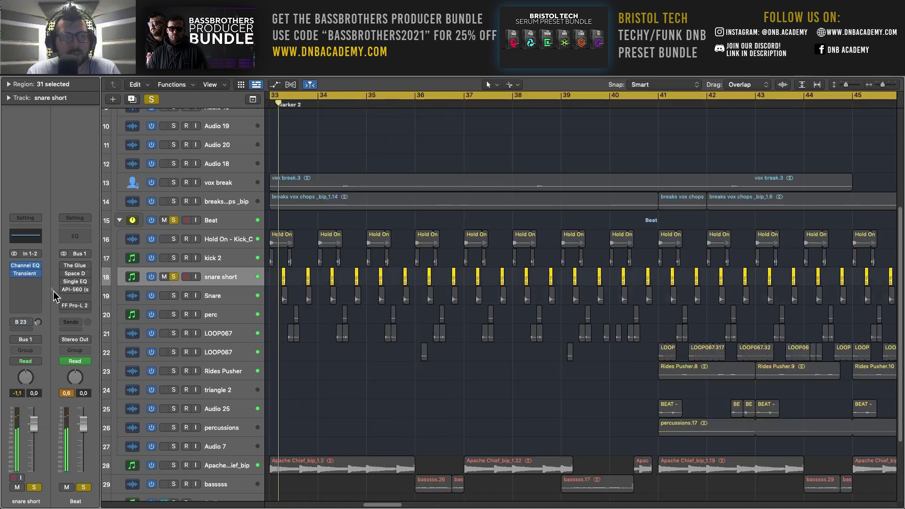
# Step: Examine the snare short track's Channel EQ bands and output gain during playback, and close the EQ
pyautogui.click(23, 267)
pyautogui.moveTo(587, 154); pyautogui.dragTo(438, 123)
pyautogui.click(519, 149)
pyautogui.click(435, 150)
pyautogui.click(352, 150)
pyautogui.click(269, 149)
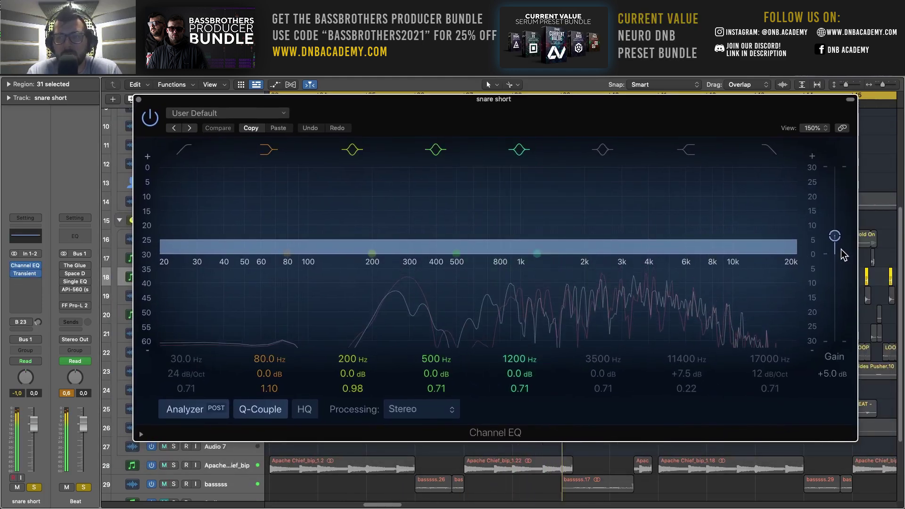
pyautogui.click(139, 99)
# Step: Inspect the snare short track's Transient Shaper, try its attack control, and hide the plug-in window
pyautogui.click(23, 274)
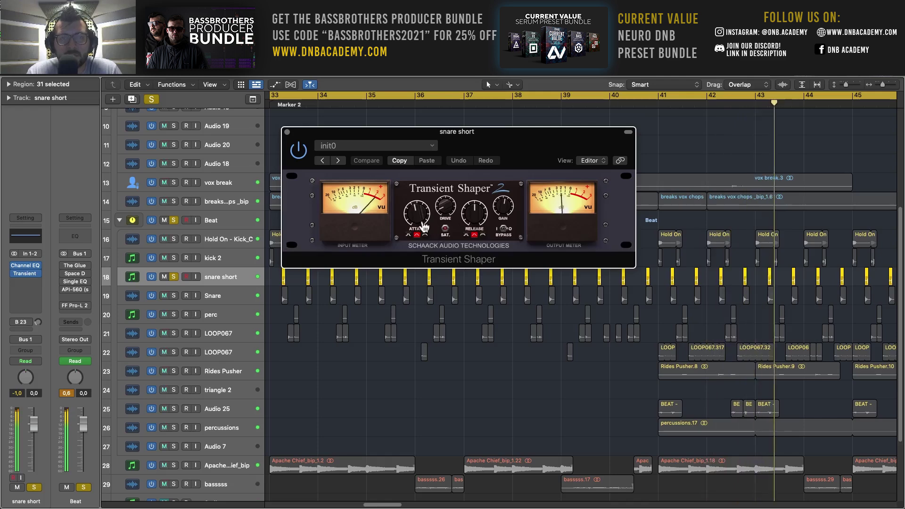
pyautogui.moveTo(424, 223); pyautogui.dragTo(423, 209)
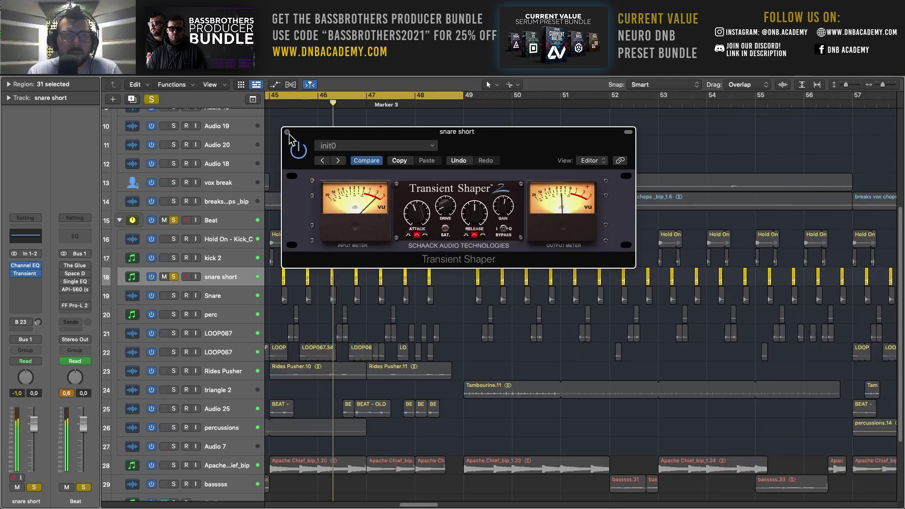
pyautogui.press('v')
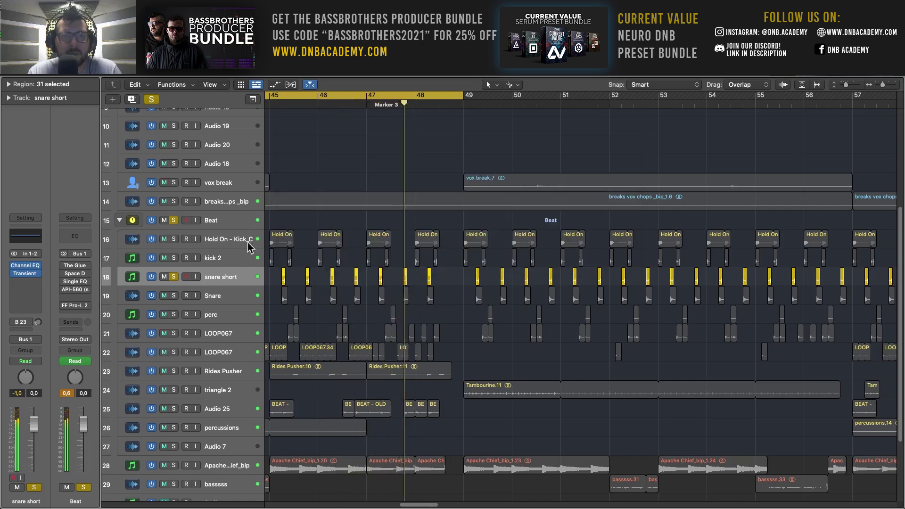
# Step: Solo Snare alongside snare short, compare them with the snare short layer removed and restored, and clear both solos
pyautogui.click(174, 296)
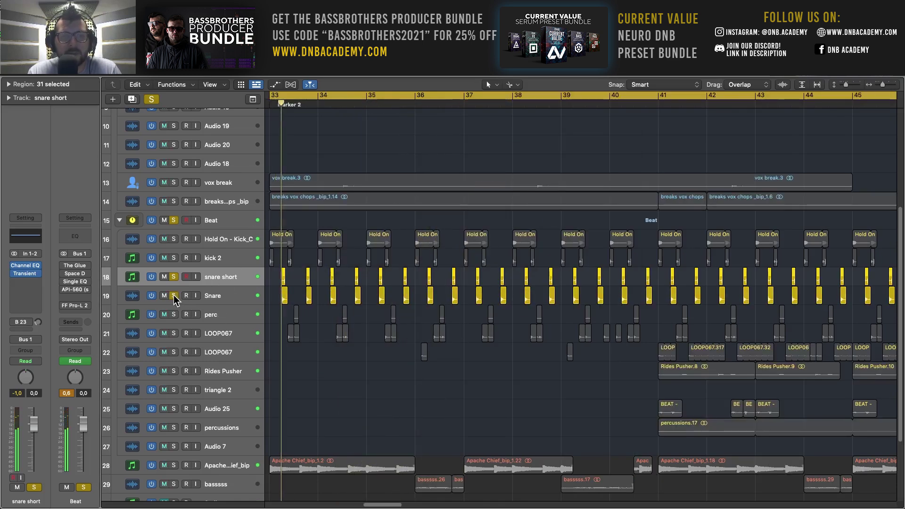
pyautogui.click(173, 276)
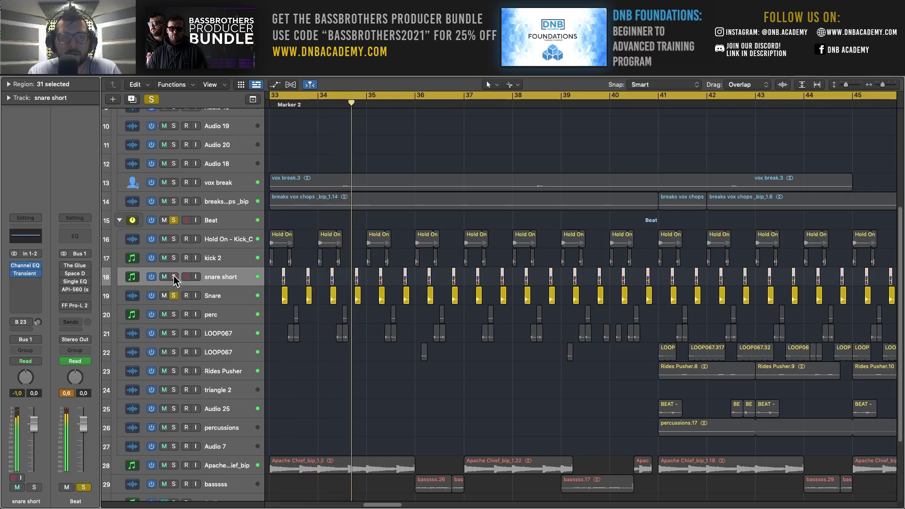
pyautogui.click(174, 277)
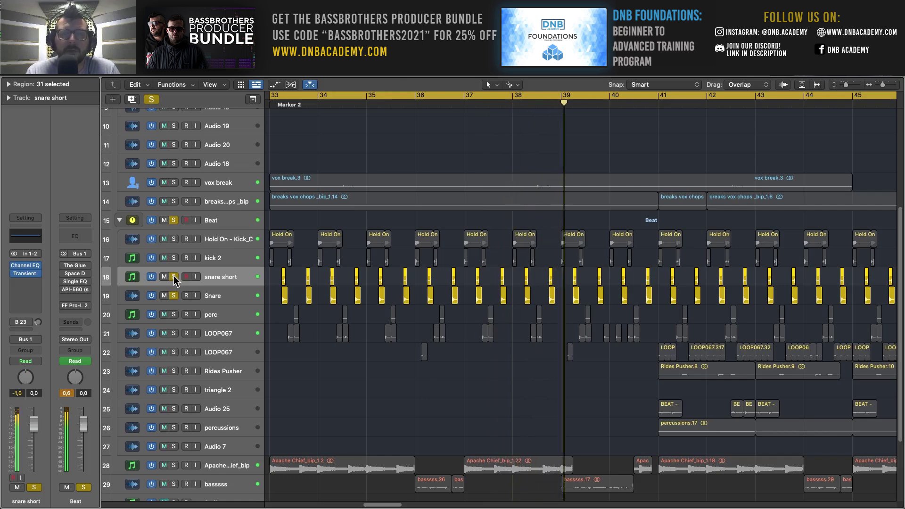
pyautogui.click(174, 277)
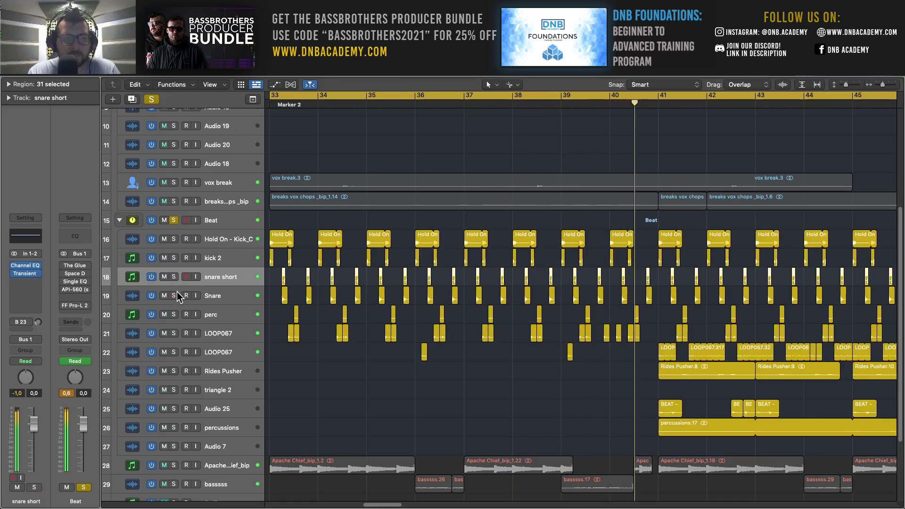
# Step: Set the cycle range to bars 33 to 41 and play the full Beat group in a closer view
pyautogui.click(280, 97)
pyautogui.moveTo(280, 97); pyautogui.dragTo(659, 99)
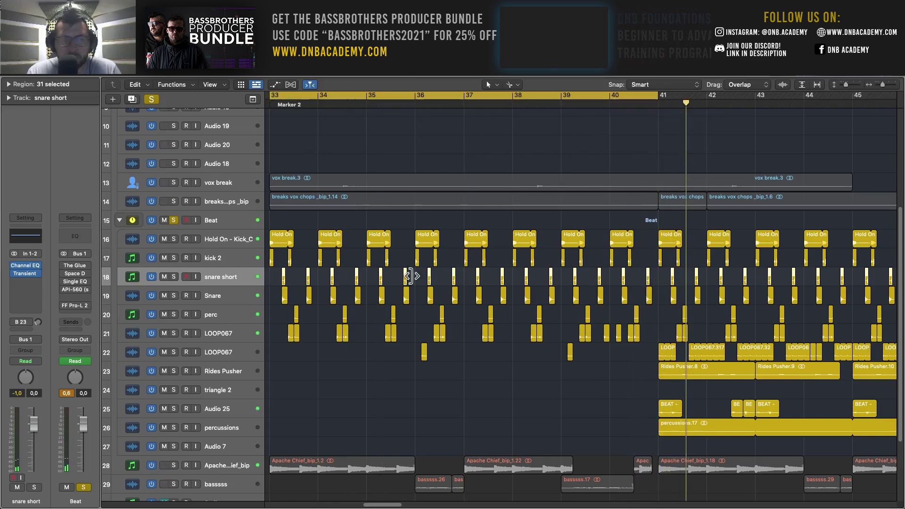
pyautogui.press('super+Down')
pyautogui.keyDown('ctrl'); pyautogui.keyDown('alt'); pyautogui.click(399, 301); pyautogui.keyUp('alt'); pyautogui.keyUp('ctrl')
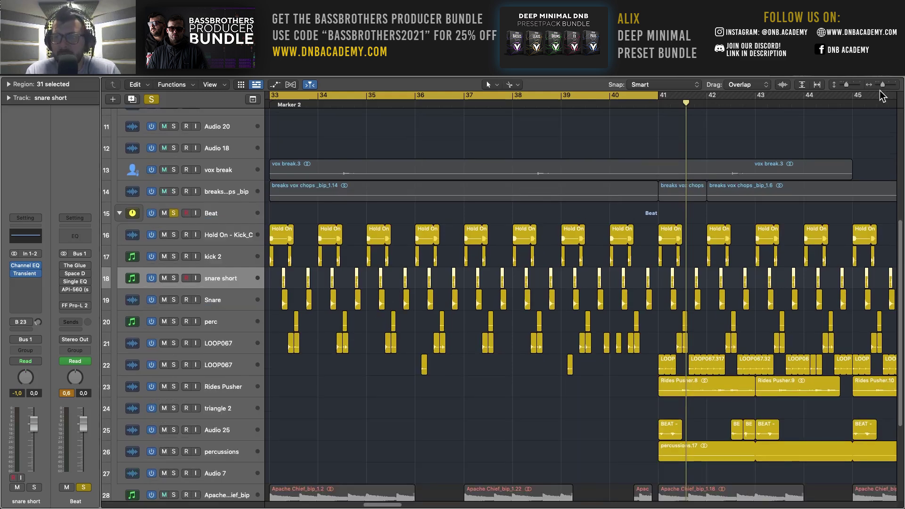
pyautogui.press('super+Right')
pyautogui.press('space')
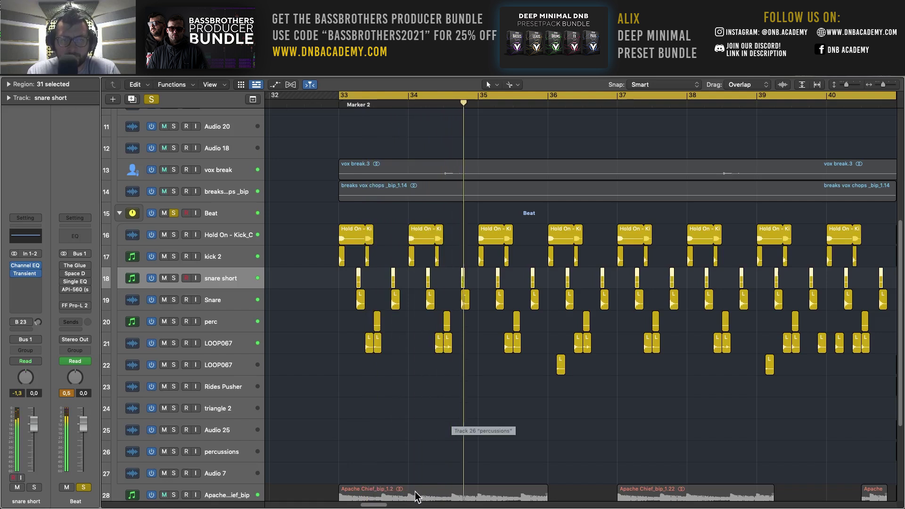
pyautogui.hscroll(3, 400, 425)
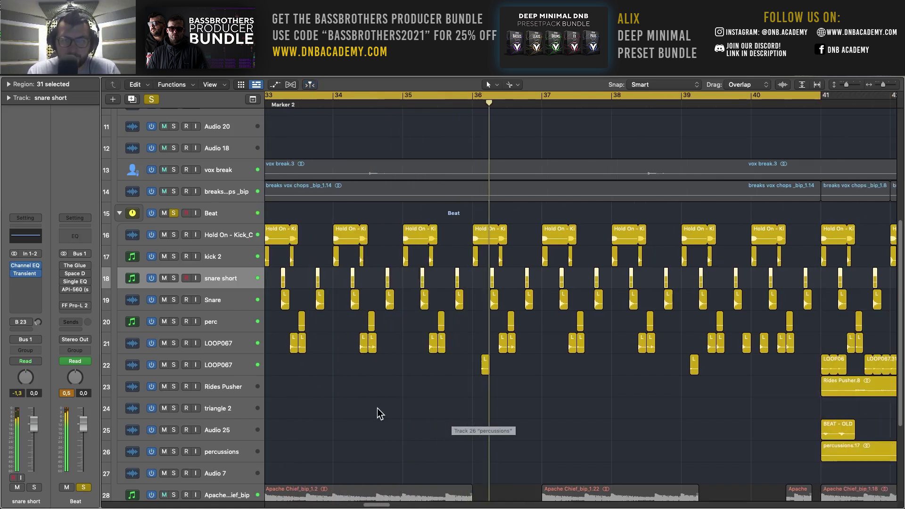
# Step: Select the perc track, inspect its Pro-Q 3 low cut while the beat plays, and hide the plug-in window
pyautogui.click(210, 325)
pyautogui.click(188, 302)
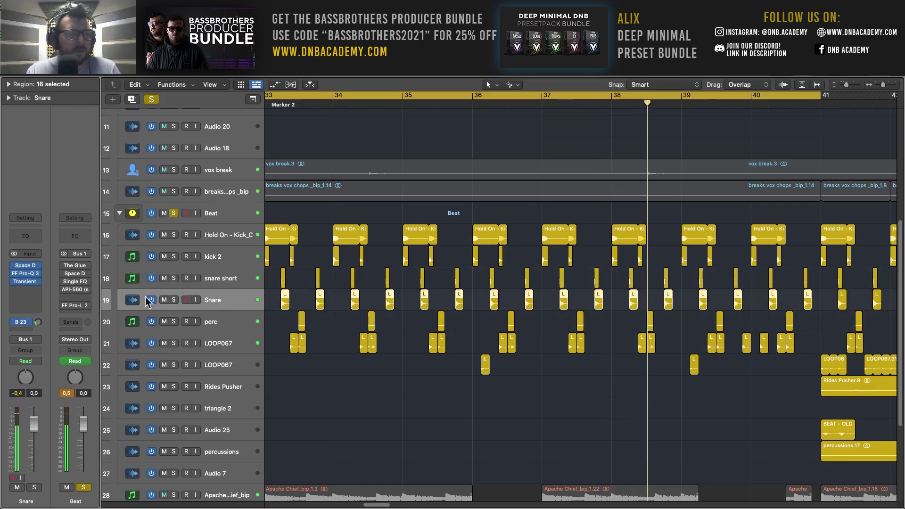
pyautogui.click(253, 328)
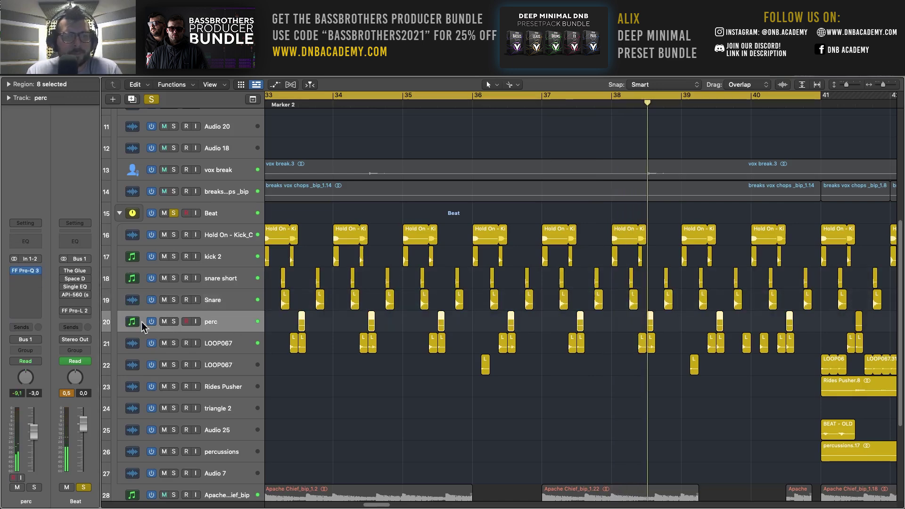
pyautogui.click(27, 272)
pyautogui.moveTo(533, 141); pyautogui.dragTo(596, 108)
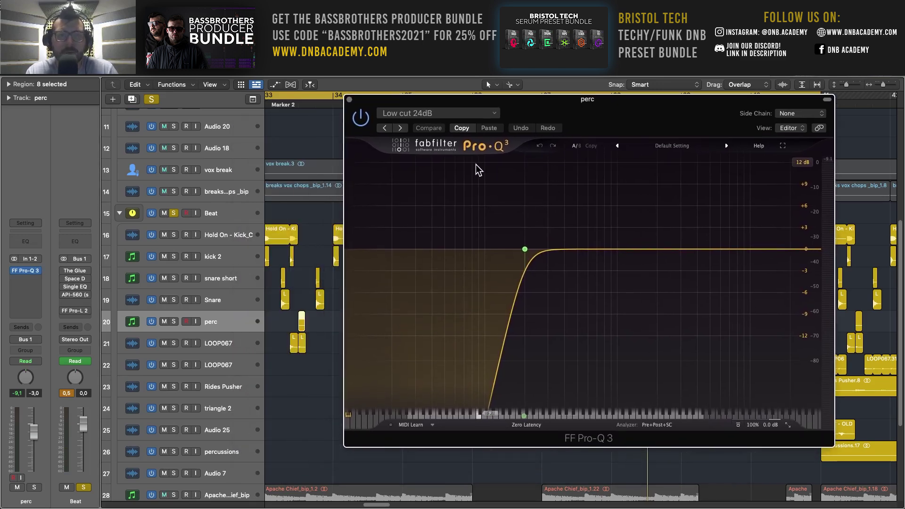
pyautogui.press('space')
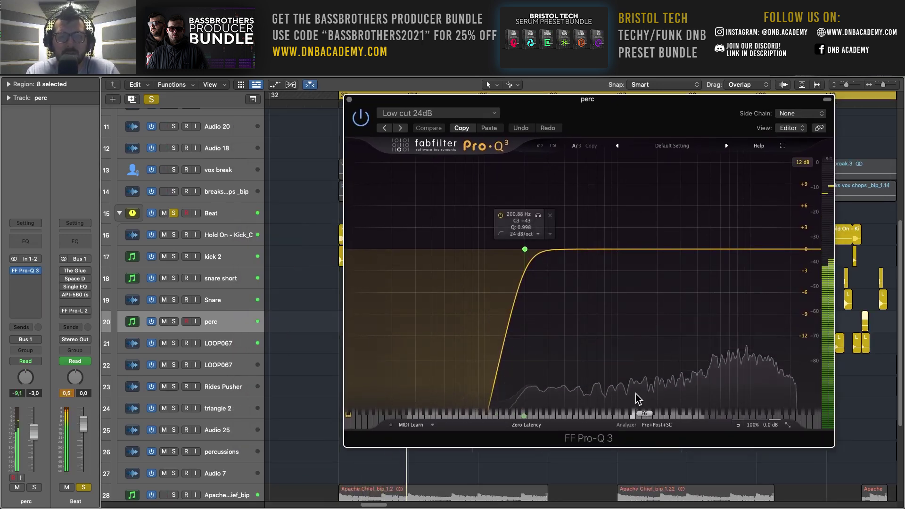
pyautogui.press('v')
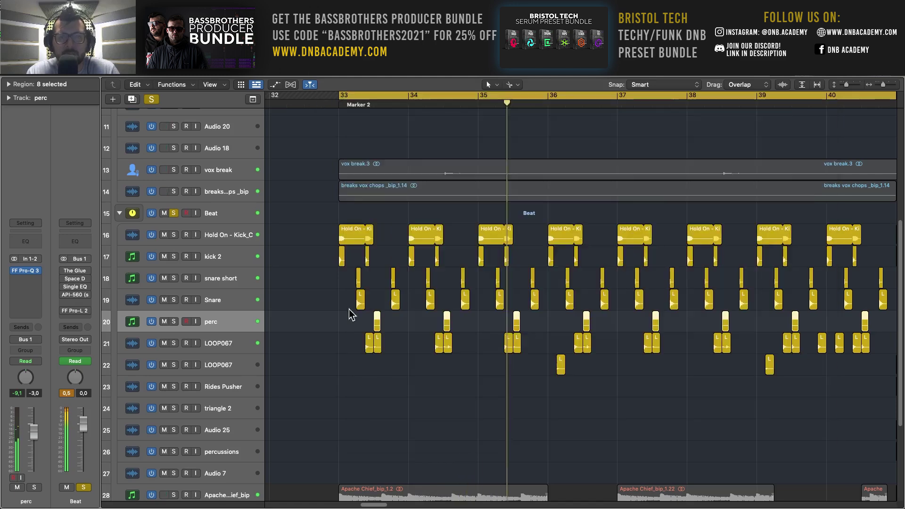
# Step: Select the LOOP067 track directly below perc, inspect its Pro-Q 3 curve during playback, and close the EQ
pyautogui.click(232, 351)
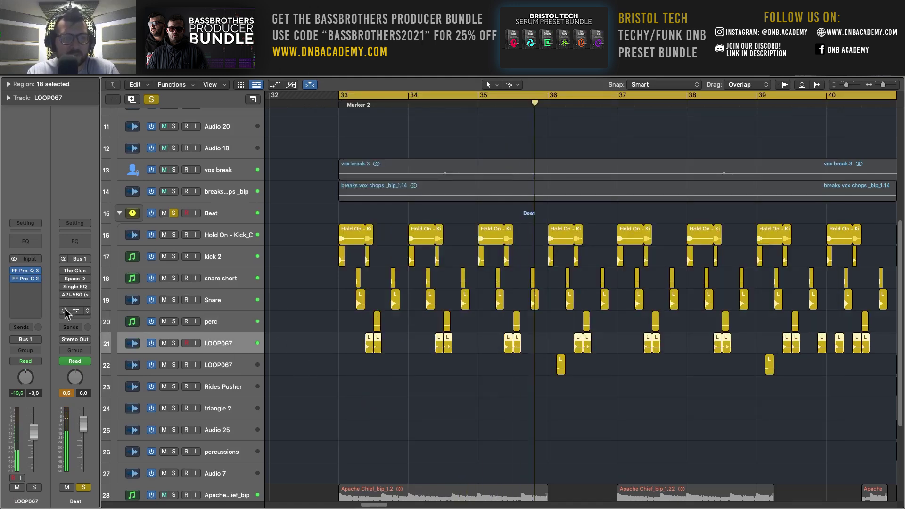
pyautogui.click(27, 277)
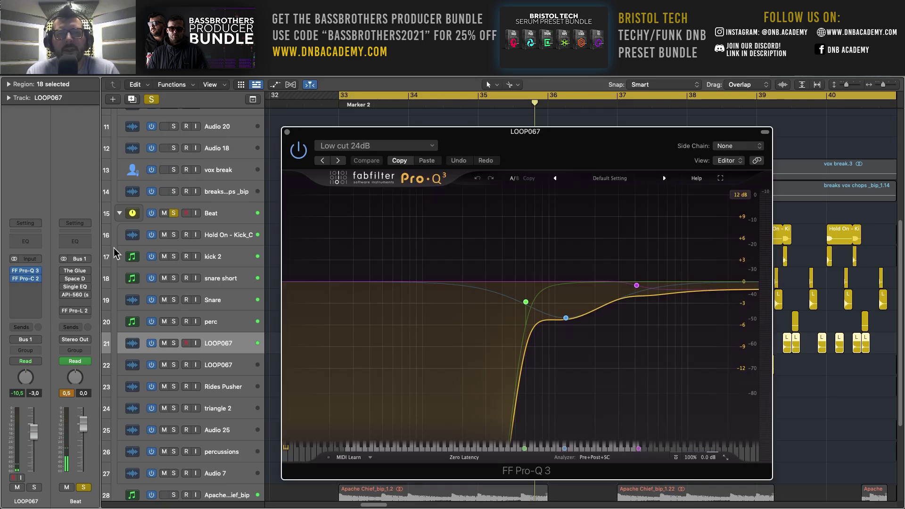
pyautogui.press('space')
pyautogui.click(526, 302)
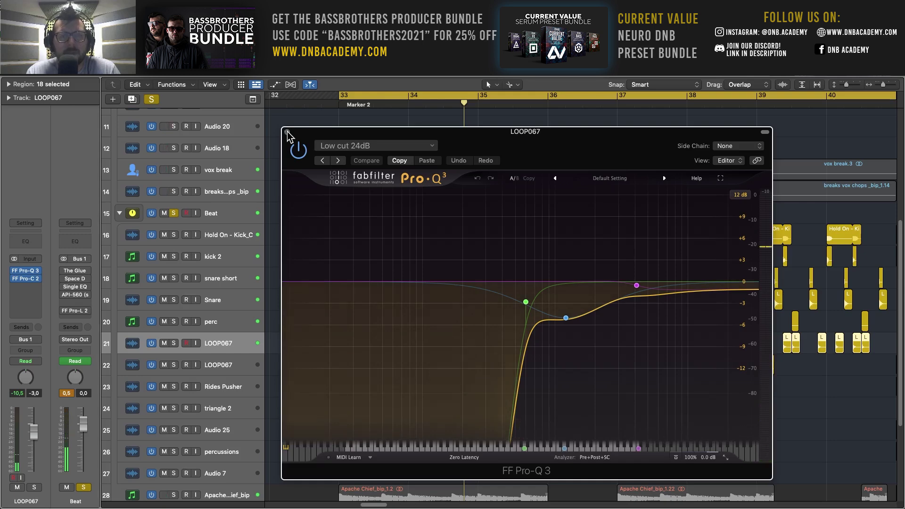
pyautogui.press('space')
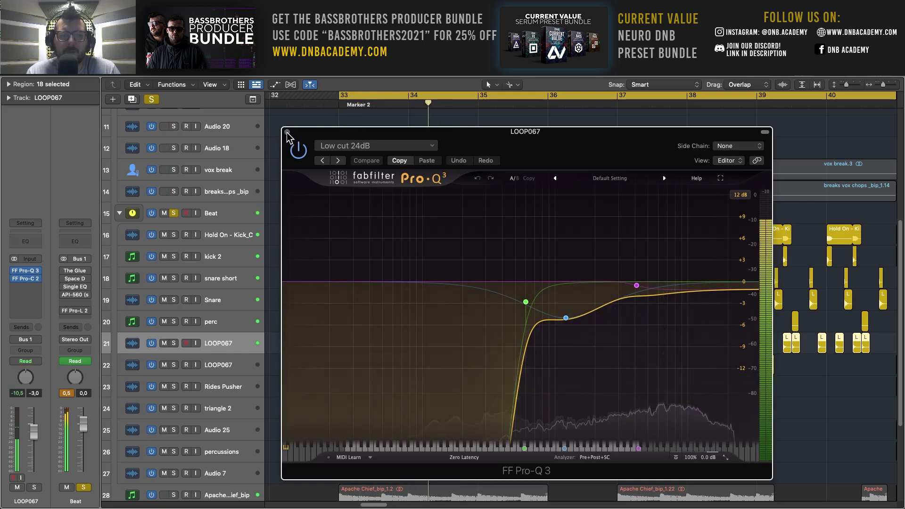
pyautogui.click(286, 132)
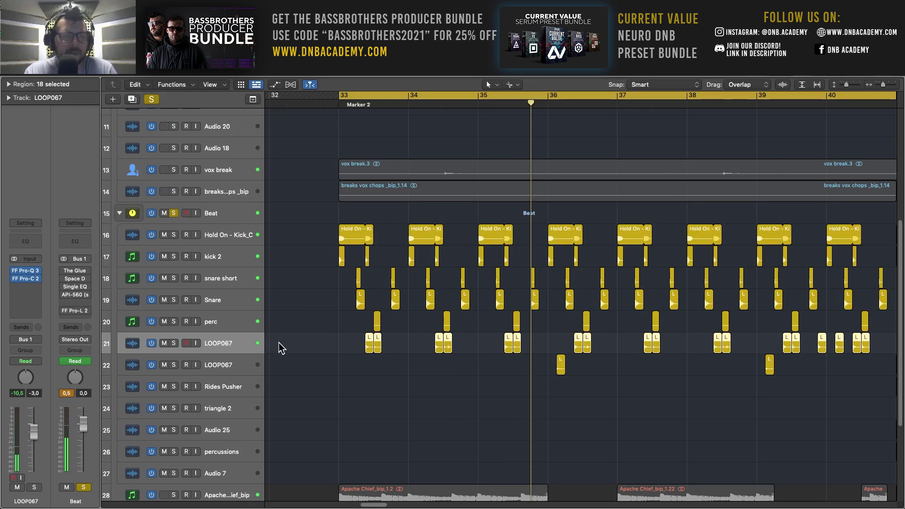
# Step: Select the second LOOP067 track and the Beat group in turn to view their channel strips, ending on LOOP067
pyautogui.scroll(-1, 264, 377)
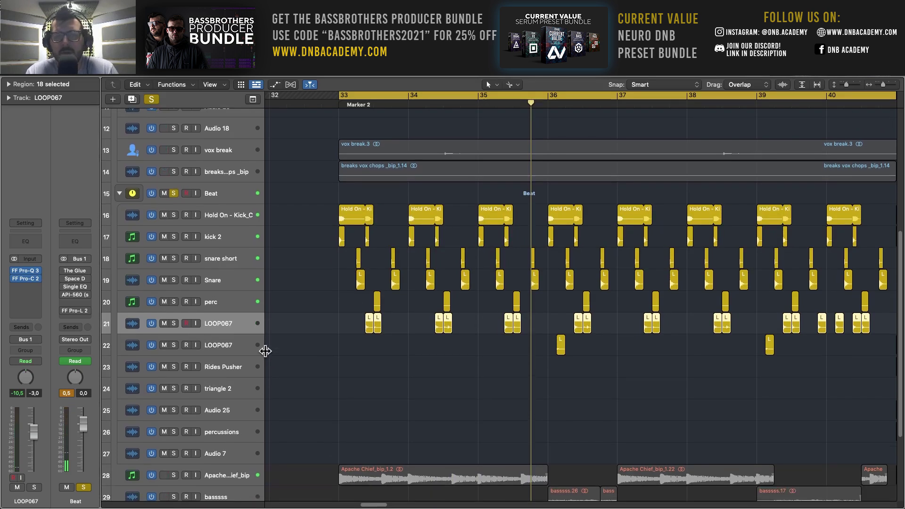
pyautogui.scroll(-1, 265, 352)
pyautogui.click(237, 343)
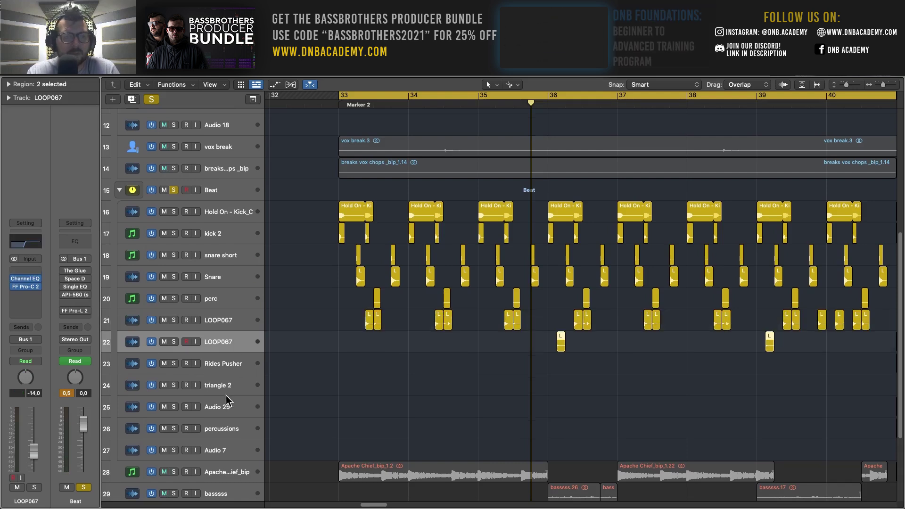
pyautogui.click(238, 196)
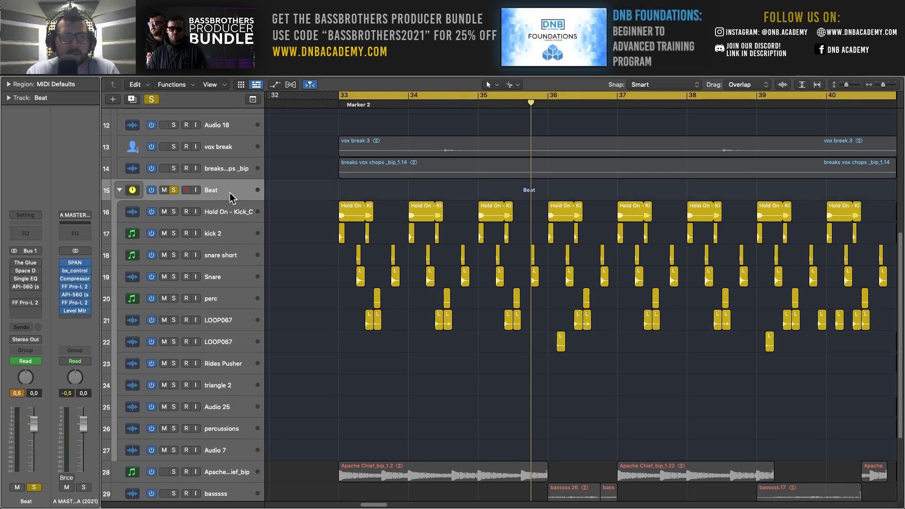
pyautogui.click(237, 344)
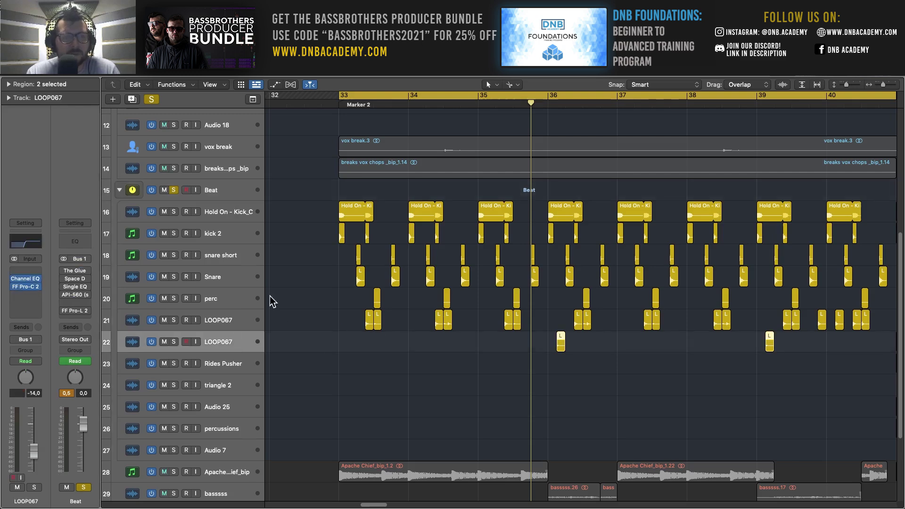
# Step: Play the beat from bar 33 in a wider view and move the cycle range to bars 41 to 49
pyautogui.press('super+Left')
pyautogui.press('super+Left')
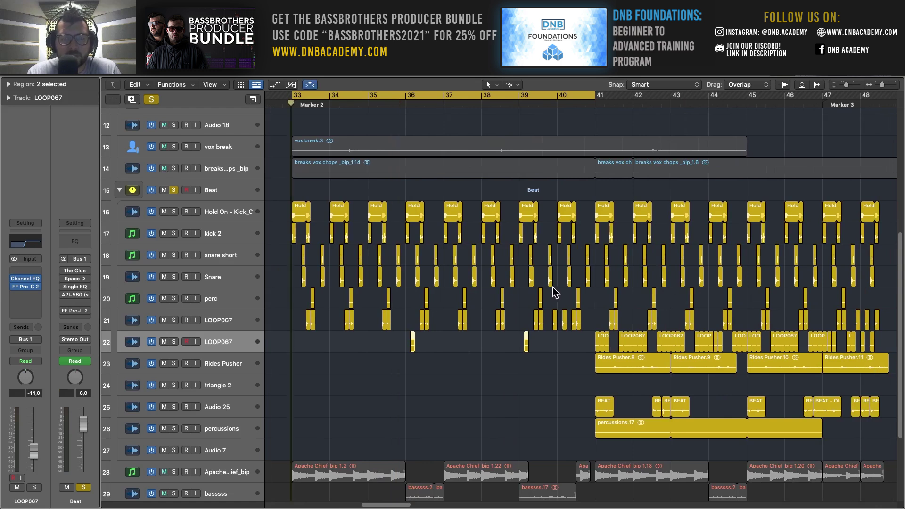
pyautogui.press('space')
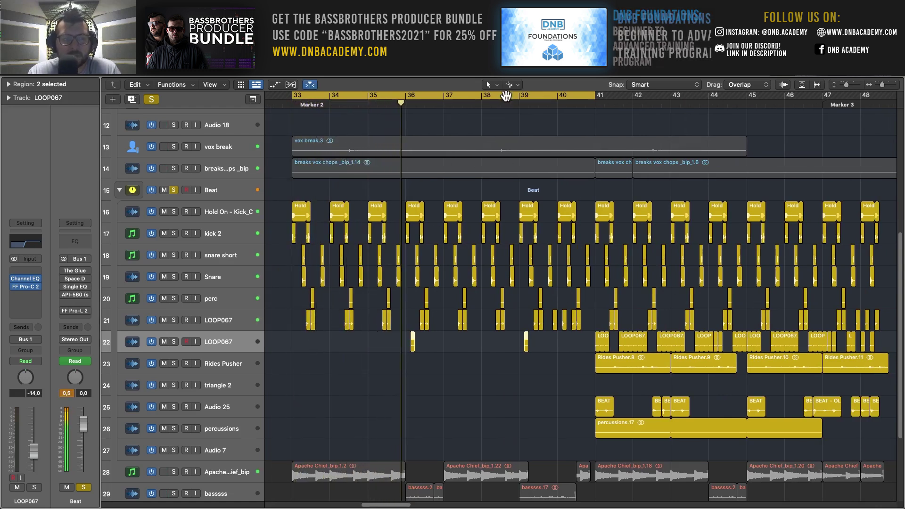
pyautogui.moveTo(505, 96); pyautogui.dragTo(800, 96)
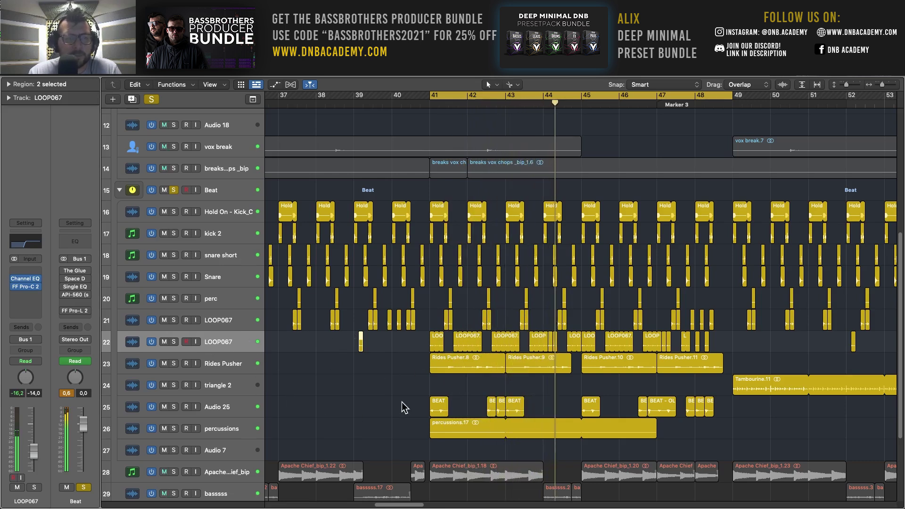
# Step: Select the Rides Pusher track, inspect its Pro-Q 3 low cut, and close the EQ
pyautogui.click(224, 369)
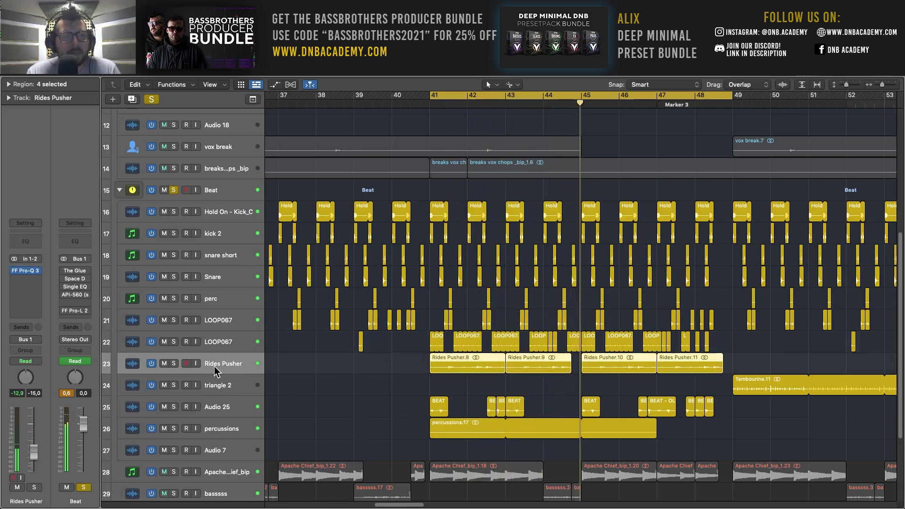
pyautogui.click(28, 271)
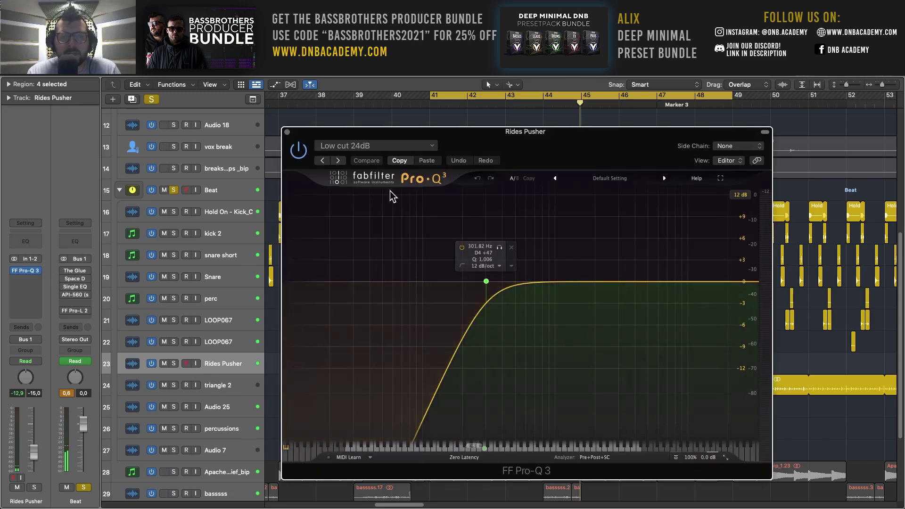
pyautogui.click(287, 128)
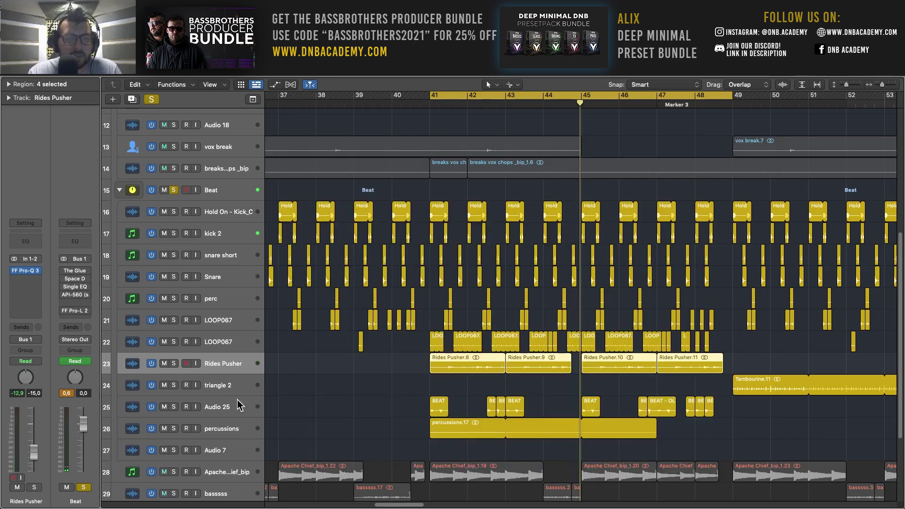
# Step: Select the Audio 25 track, examine its Pro-Q 3 spectrum while the beat plays, and close the EQ
pyautogui.click(214, 409)
pyautogui.hotkey('shift', 'space')
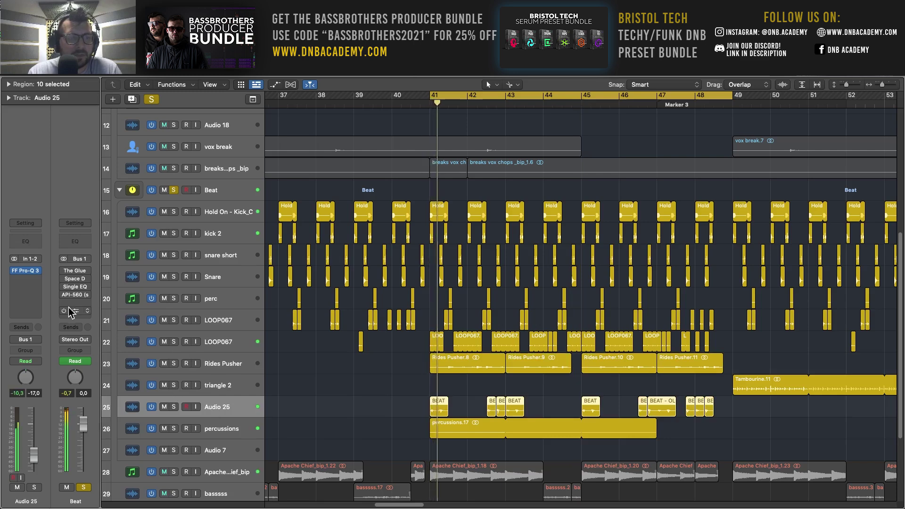
pyautogui.click(24, 272)
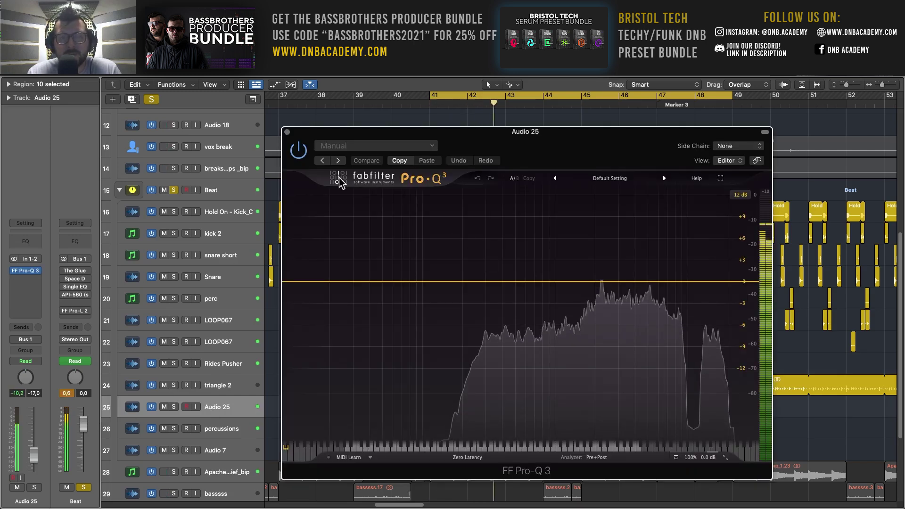
pyautogui.press('space')
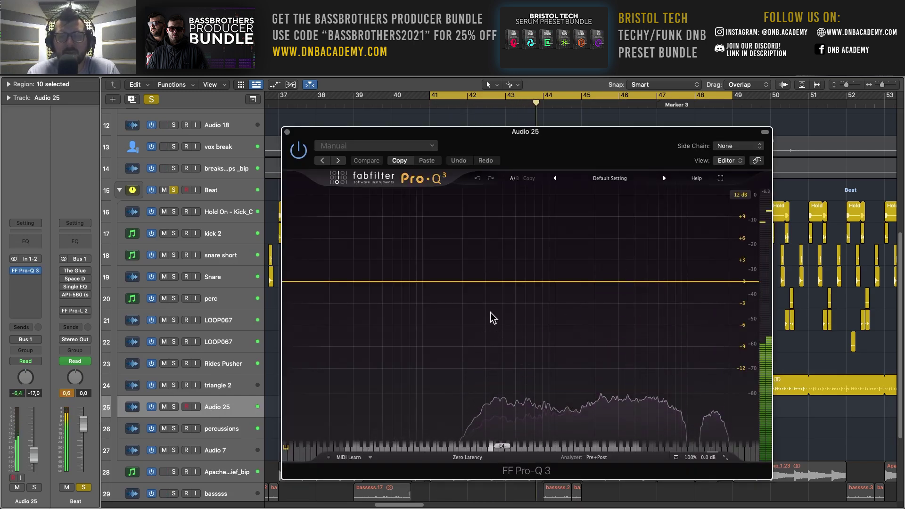
pyautogui.click(287, 133)
# Step: Select the percussions track, inspect its Pro-Q 3 curve during playback, and close the EQ
pyautogui.scroll(-3, 275, 389)
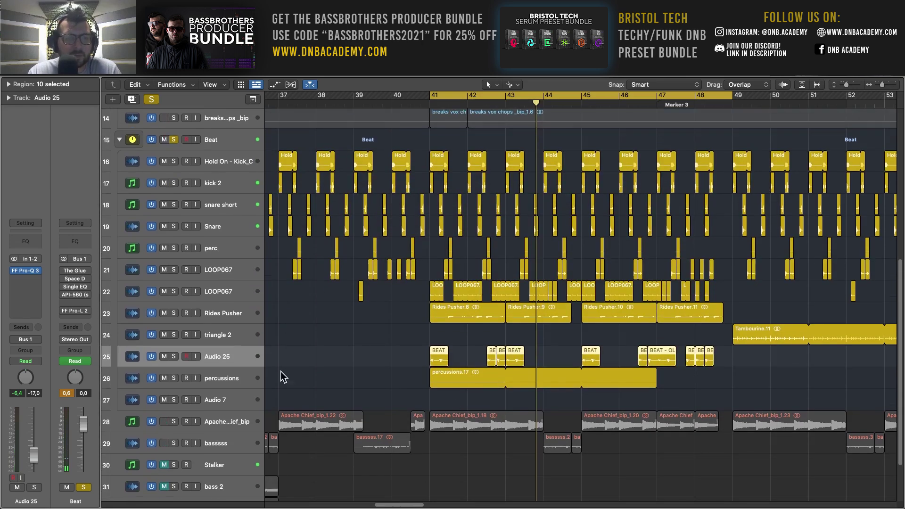
pyautogui.click(230, 387)
pyautogui.click(27, 272)
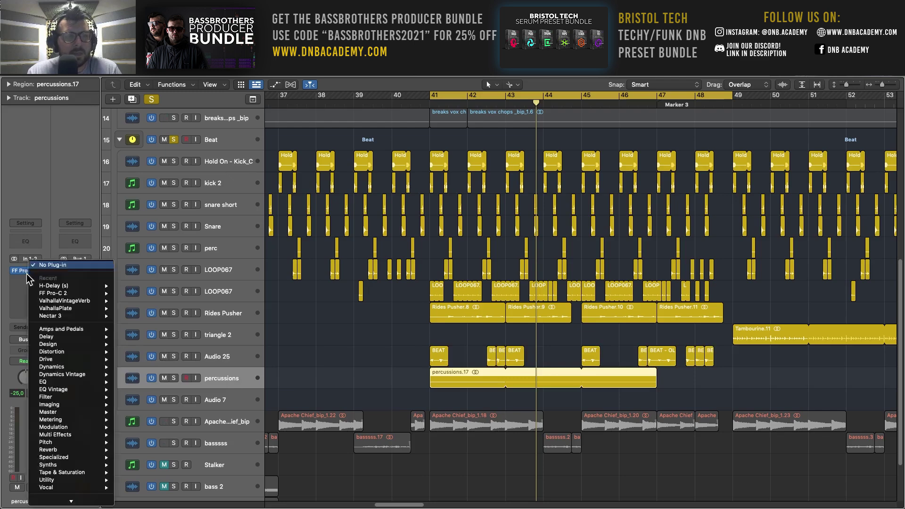
pyautogui.click(14, 277)
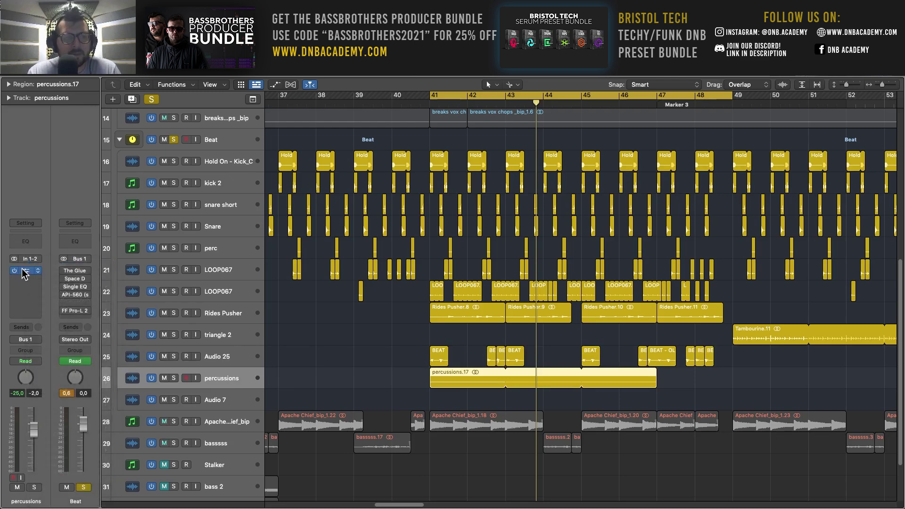
pyautogui.click(19, 271)
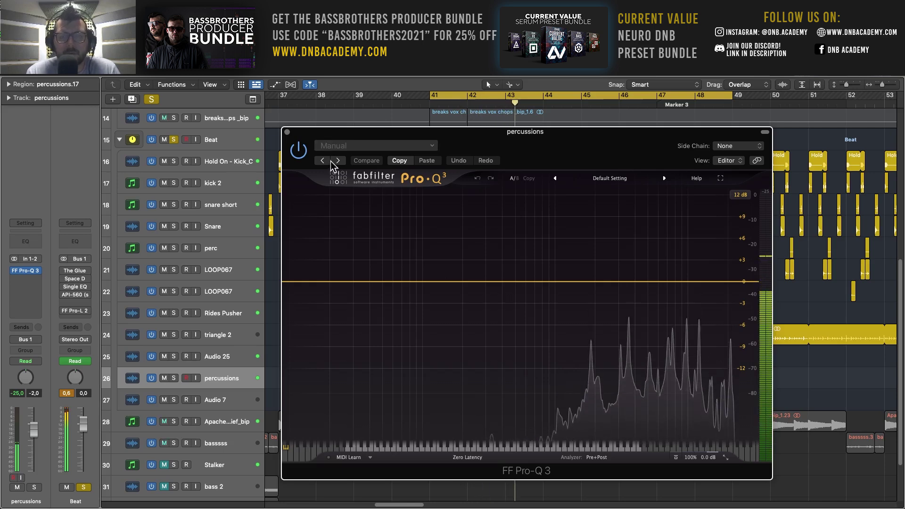
pyautogui.click(287, 132)
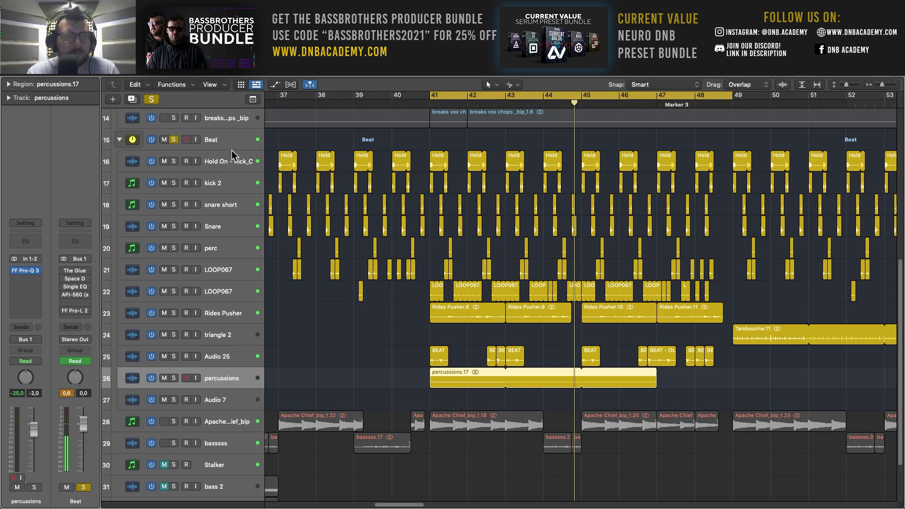
pyautogui.press('Return')
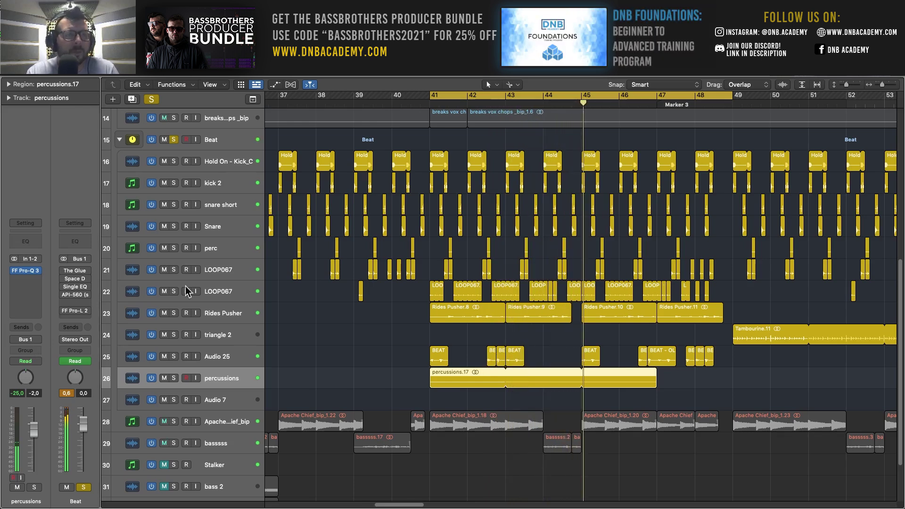
# Step: Select the Beat group, enable The Glue on its channel strip, and play the cycled section
pyautogui.click(222, 141)
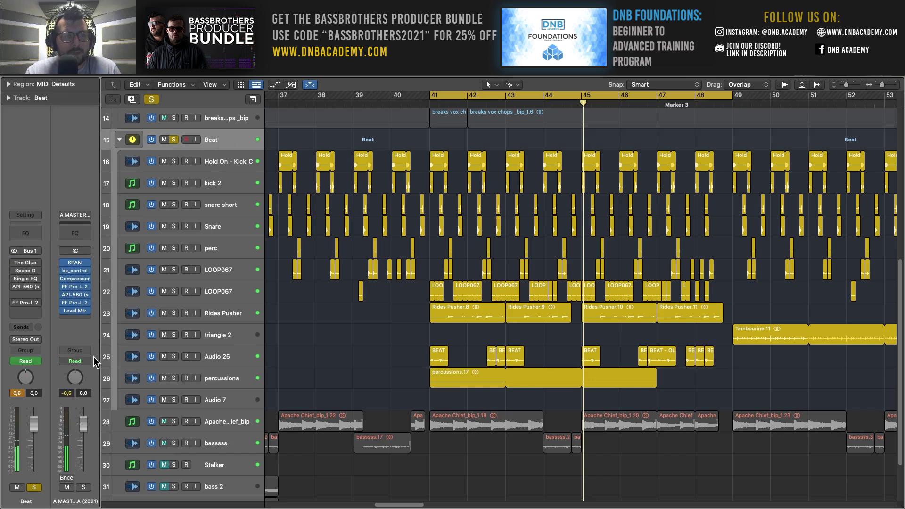
pyautogui.press('space')
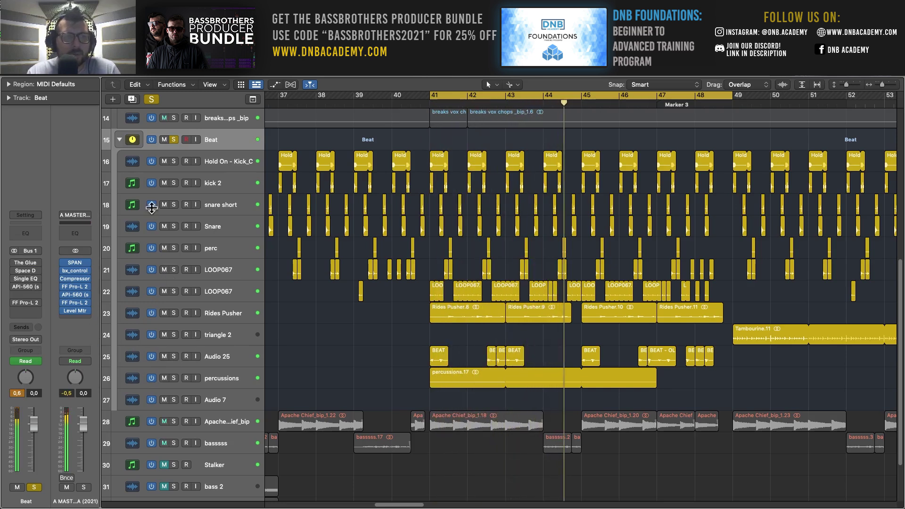
pyautogui.click(14, 263)
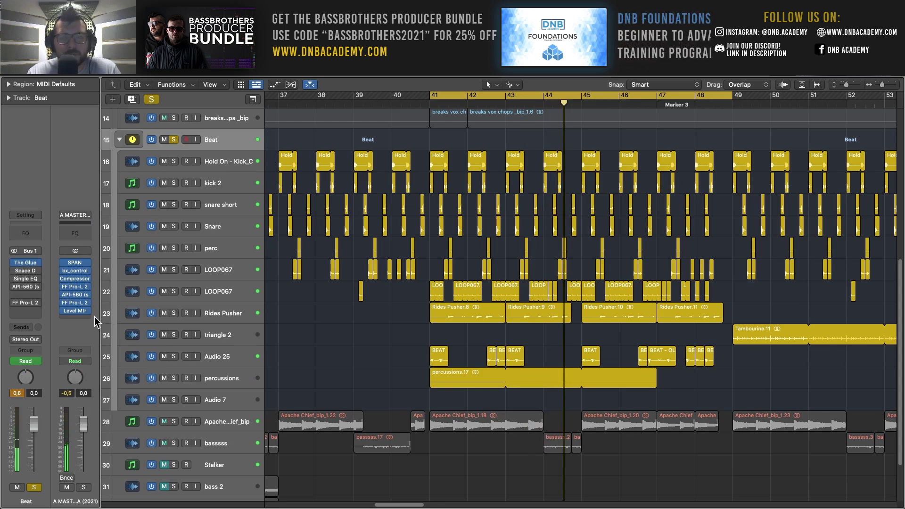
pyautogui.press('space')
pyautogui.press('space')
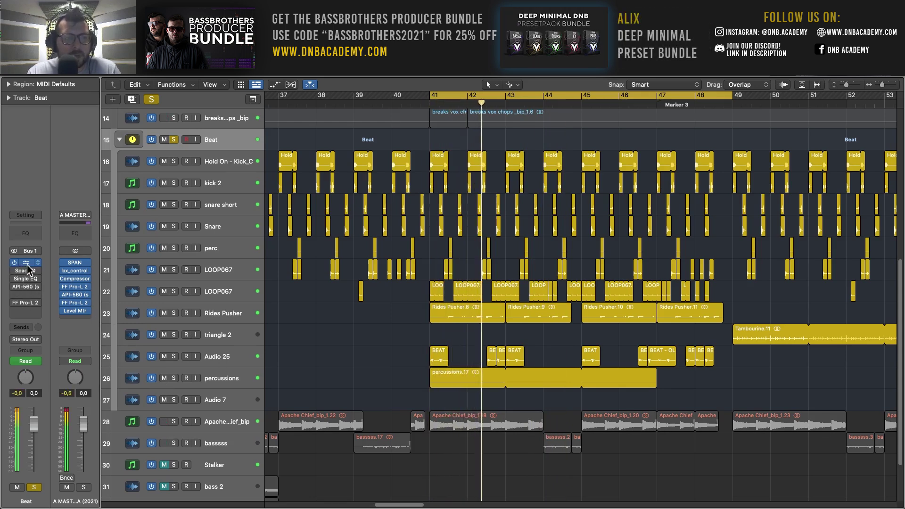
# Step: Open The Glue on the Beat group and examine its compression meter and makeup, range and other settings during playback
pyautogui.click(26, 263)
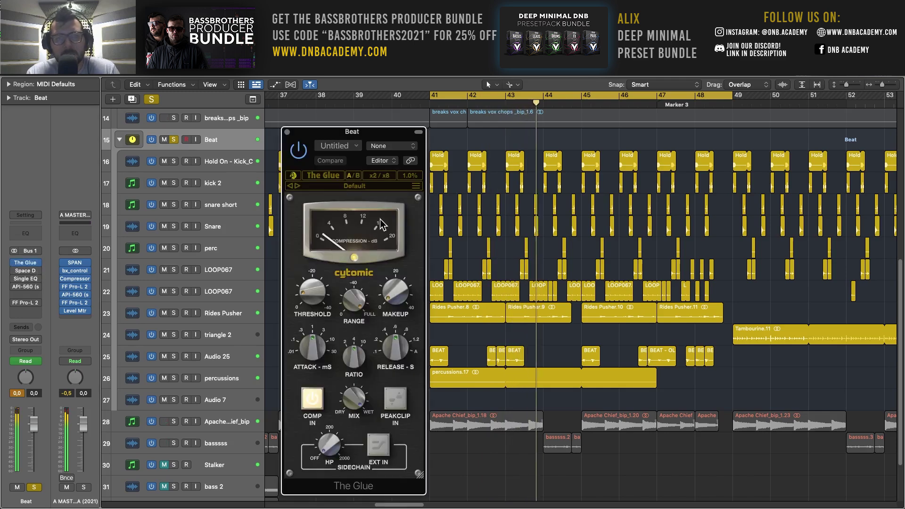
pyautogui.moveTo(375, 142); pyautogui.dragTo(525, 79)
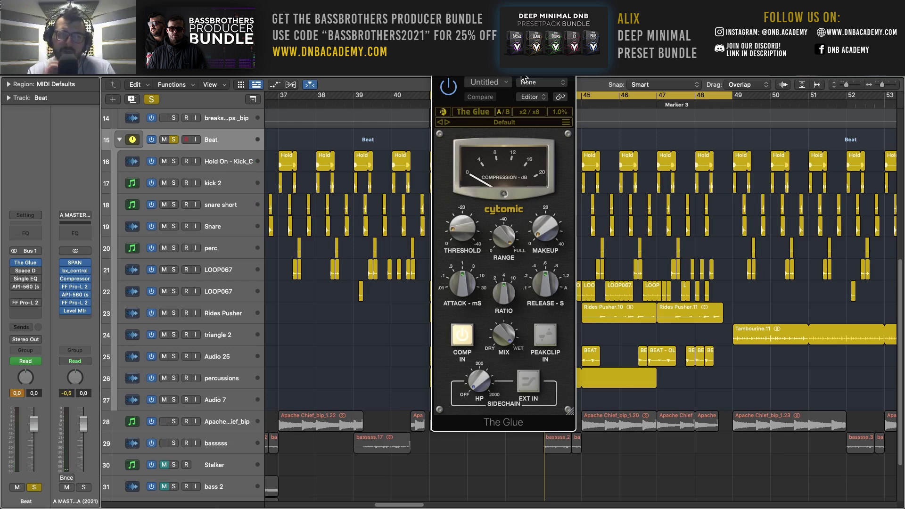
pyautogui.press('space')
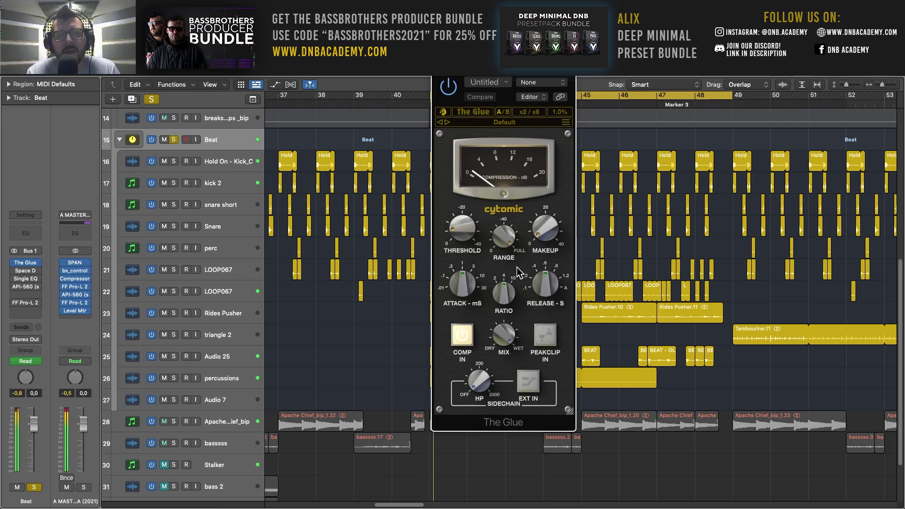
pyautogui.moveTo(542, 254)
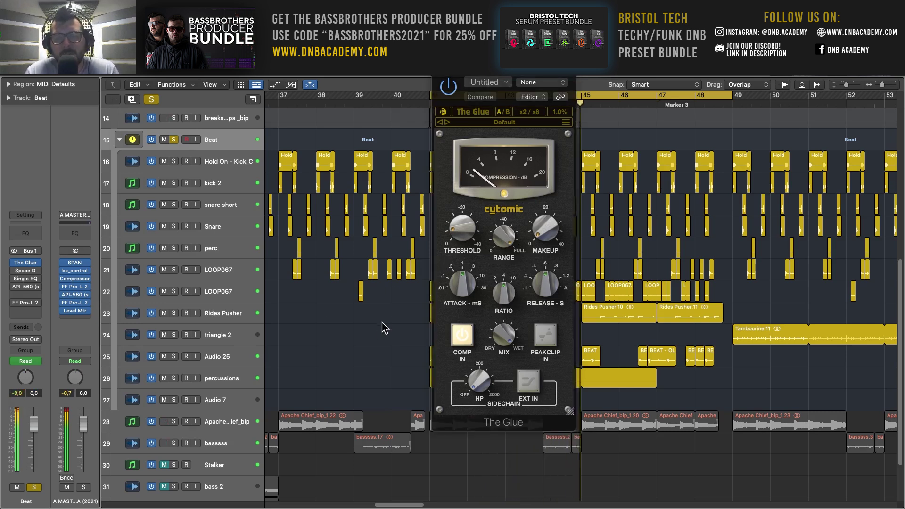
pyautogui.moveTo(540, 220)
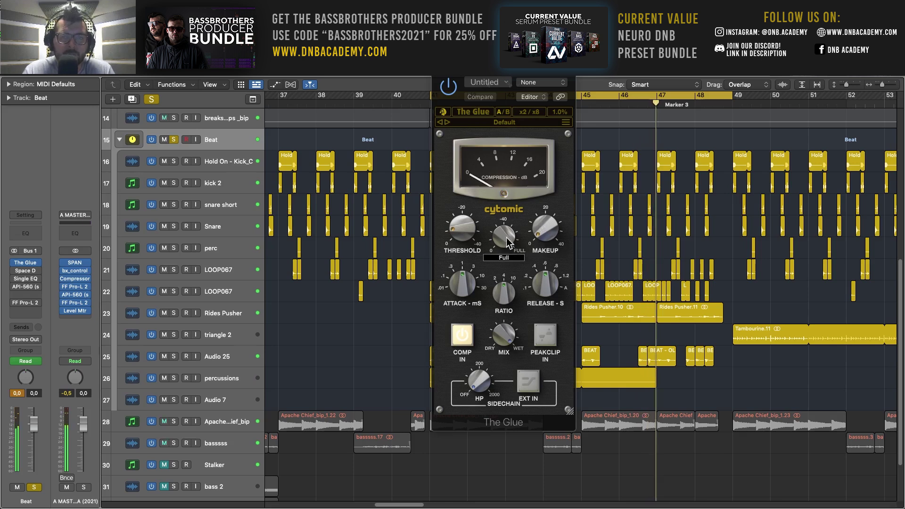
# Step: Enable the API-560 equalizer on the Beat group, keep The Glue visible beside it, and compare the beat with and without the EQ
pyautogui.click(26, 288)
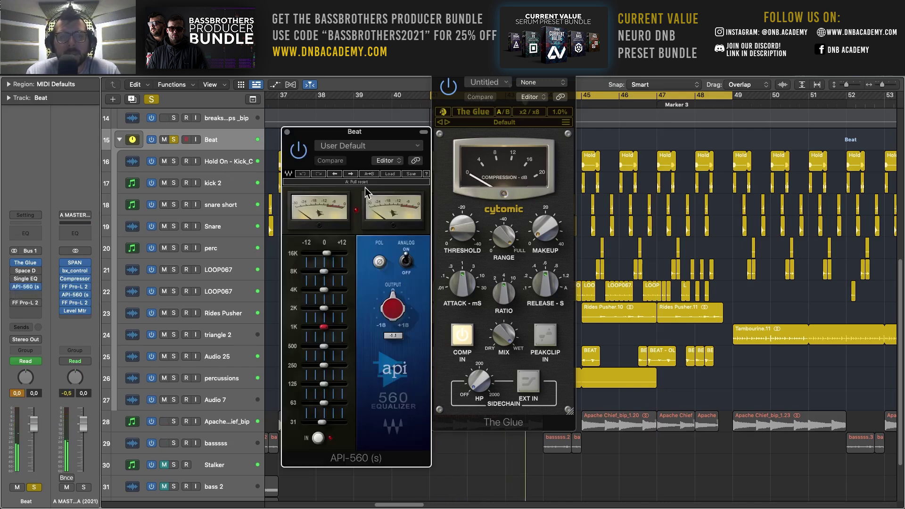
pyautogui.moveTo(517, 78); pyautogui.dragTo(626, 80)
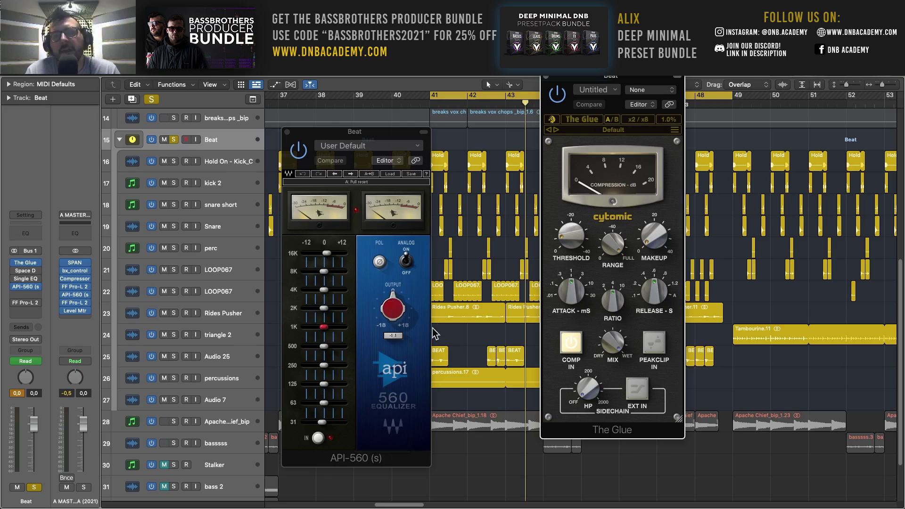
pyautogui.press('space')
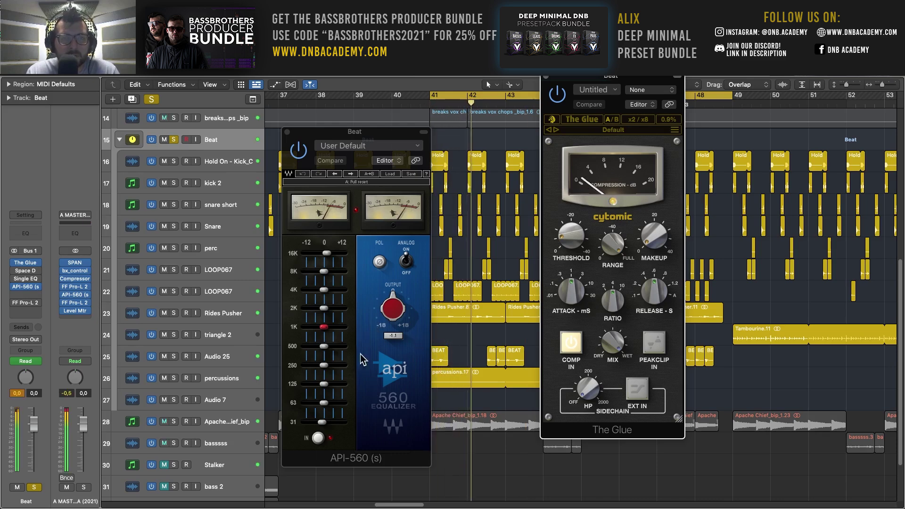
pyautogui.click(298, 151)
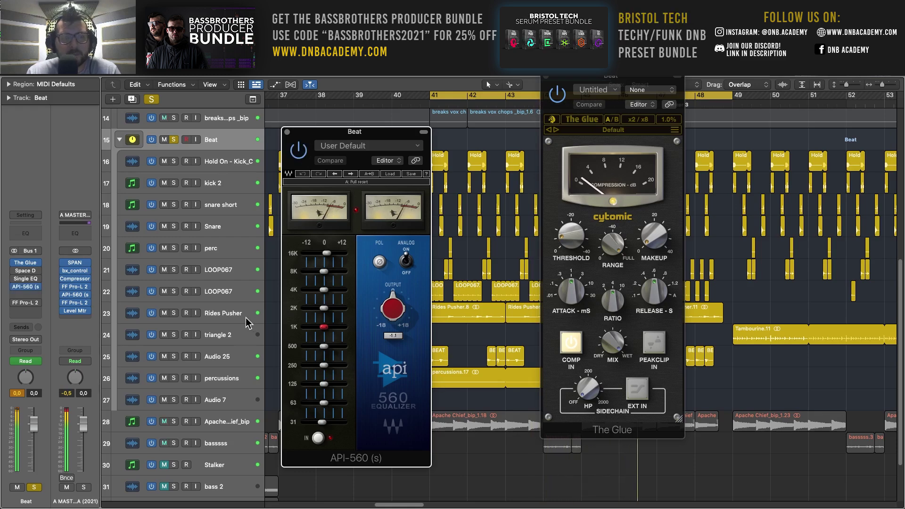
pyautogui.click(113, 397)
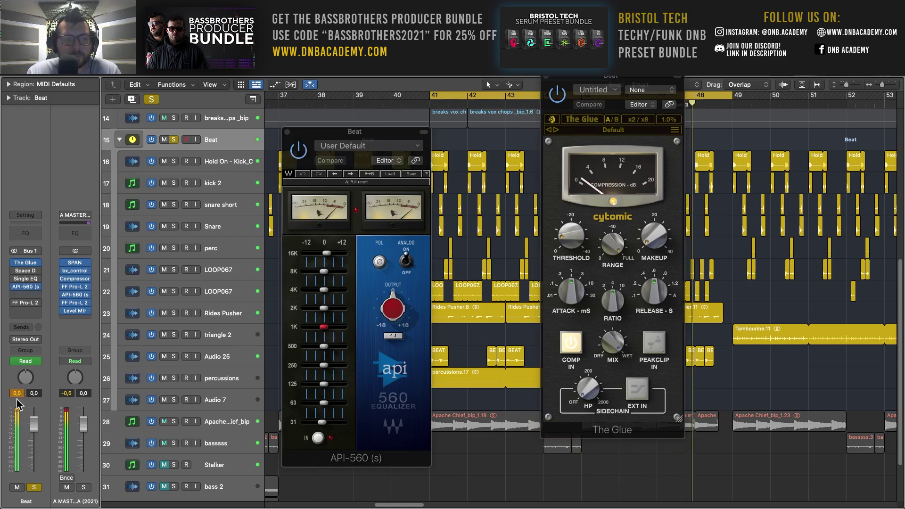
pyautogui.press('space')
pyautogui.press('space')
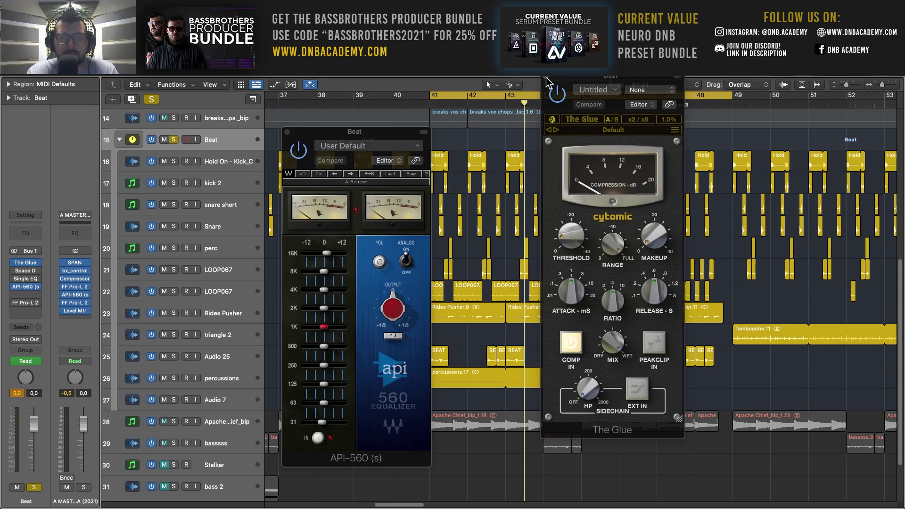
# Step: Arrange the API-560 and The Glue windows side by side to review their settings, and close both
pyautogui.moveTo(622, 89); pyautogui.dragTo(595, 130)
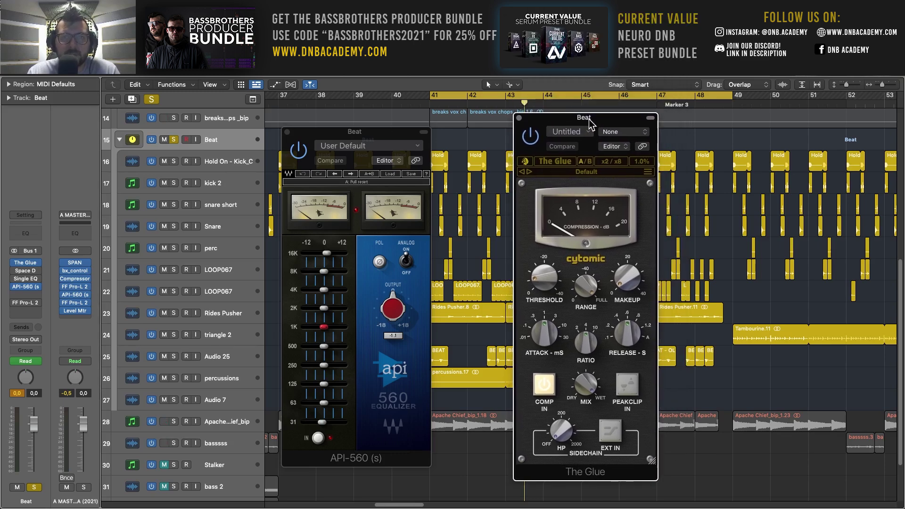
pyautogui.click(370, 136)
pyautogui.moveTo(370, 136); pyautogui.dragTo(373, 123)
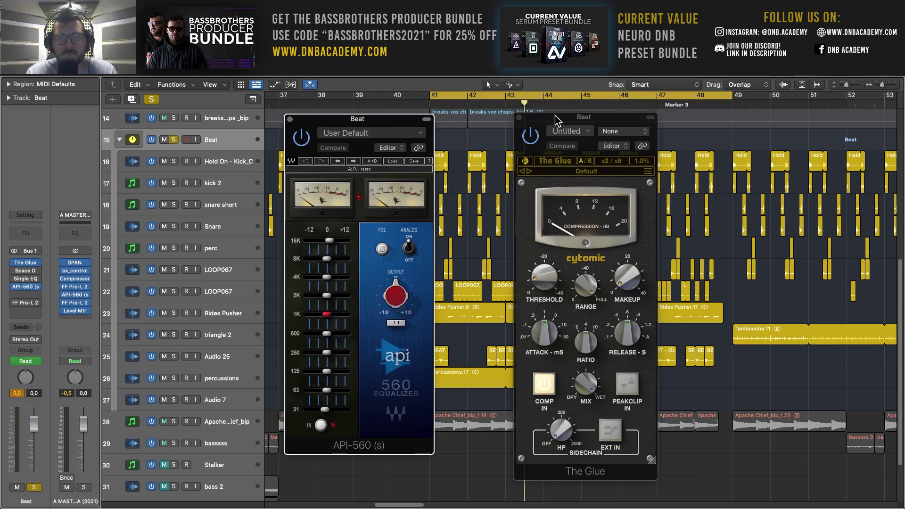
pyautogui.moveTo(540, 117); pyautogui.dragTo(545, 126)
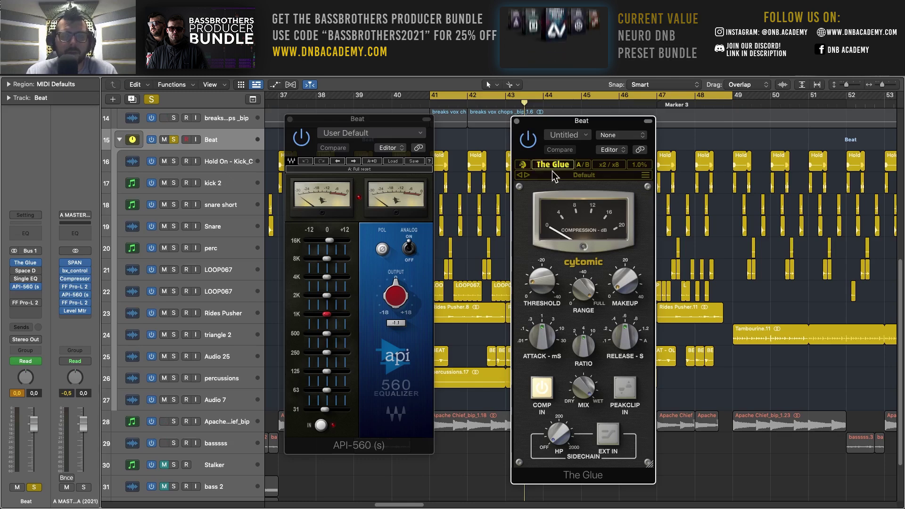
pyautogui.moveTo(541, 120); pyautogui.dragTo(536, 117)
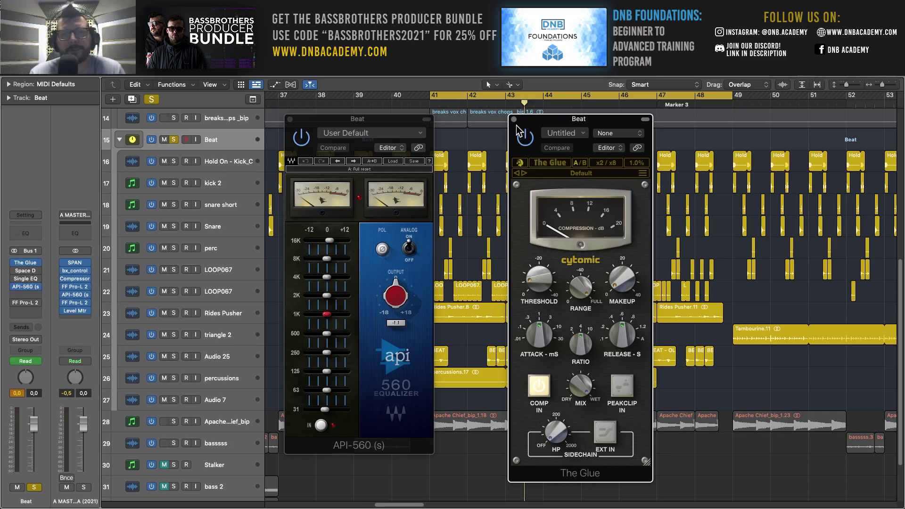
pyautogui.moveTo(532, 123); pyautogui.dragTo(523, 120)
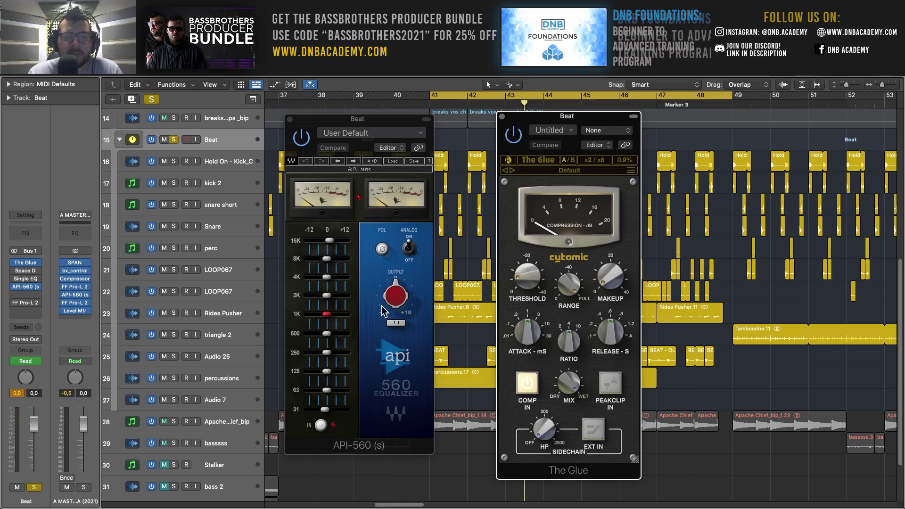
pyautogui.click(290, 120)
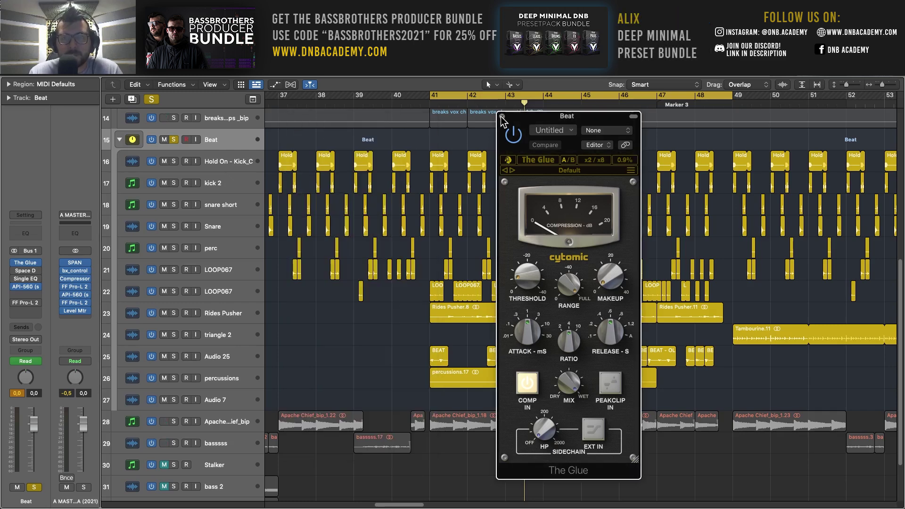
pyautogui.click(503, 116)
# Step: Enable the Single Band EQ on the Beat group, inspect its low cut settings, and close it
pyautogui.press('space')
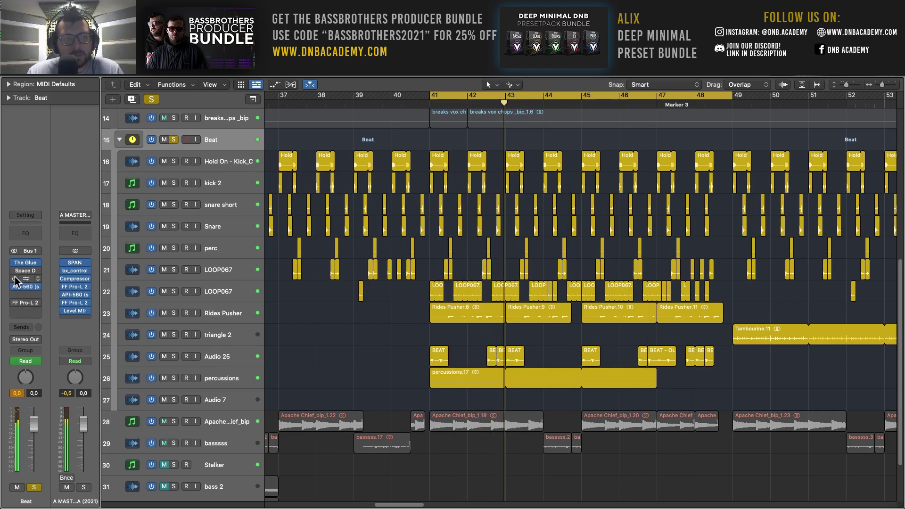
pyautogui.click(26, 282)
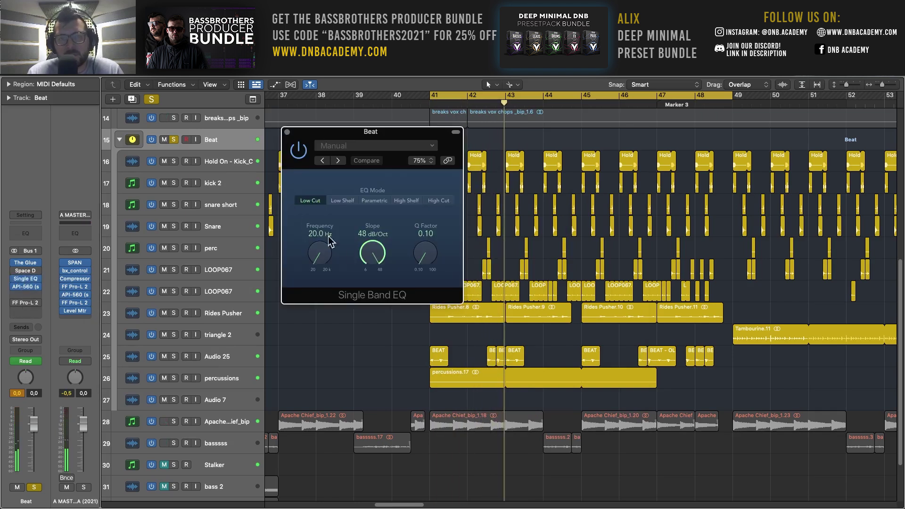
pyautogui.click(287, 132)
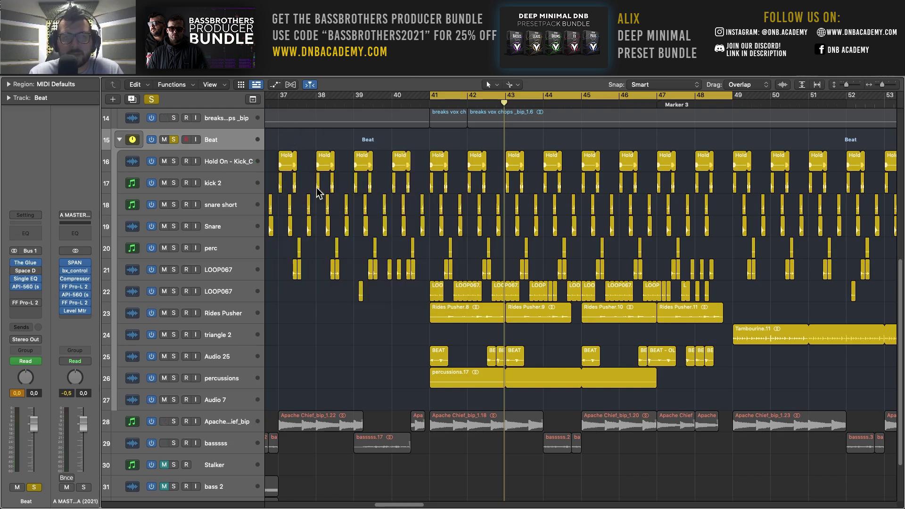
# Step: Enable the FF Pro-L 2 limiter on the Beat group, compare playback with and without it, and close its window
pyautogui.click(29, 304)
pyautogui.press('space')
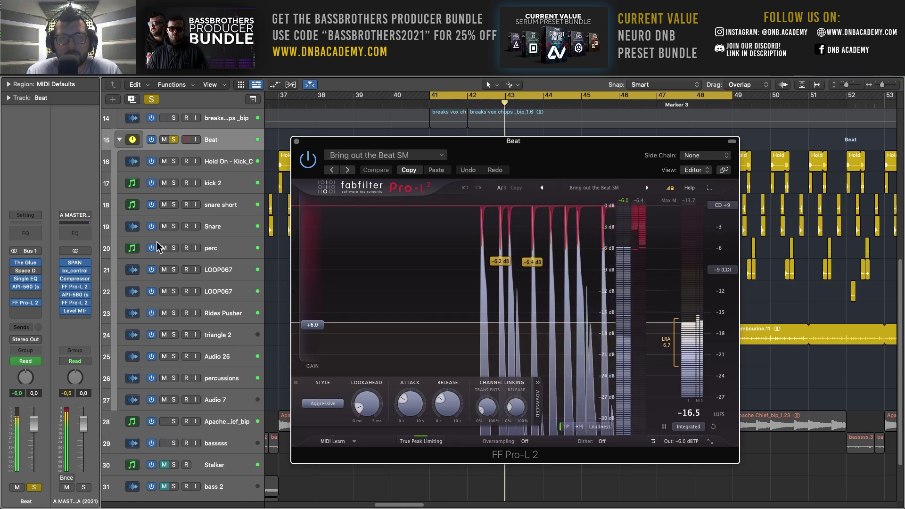
pyautogui.click(309, 161)
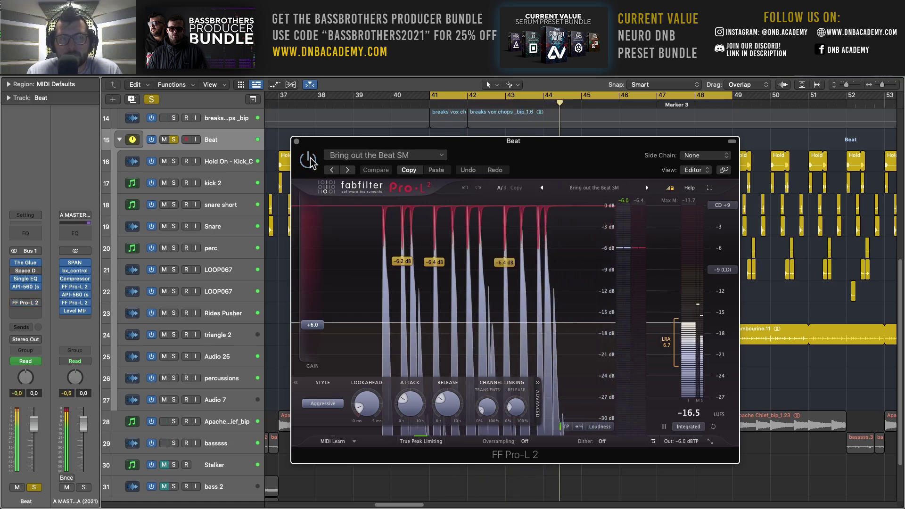
pyautogui.click(309, 160)
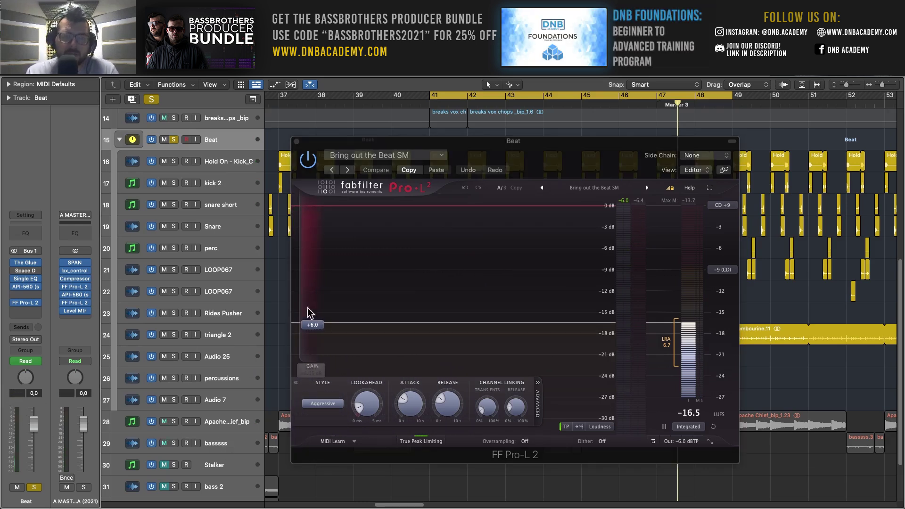
pyautogui.press('space')
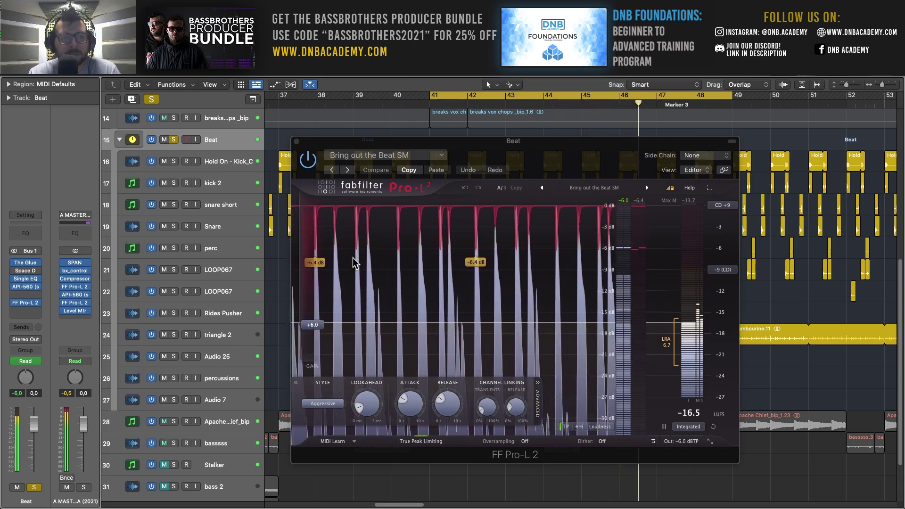
pyautogui.click(296, 140)
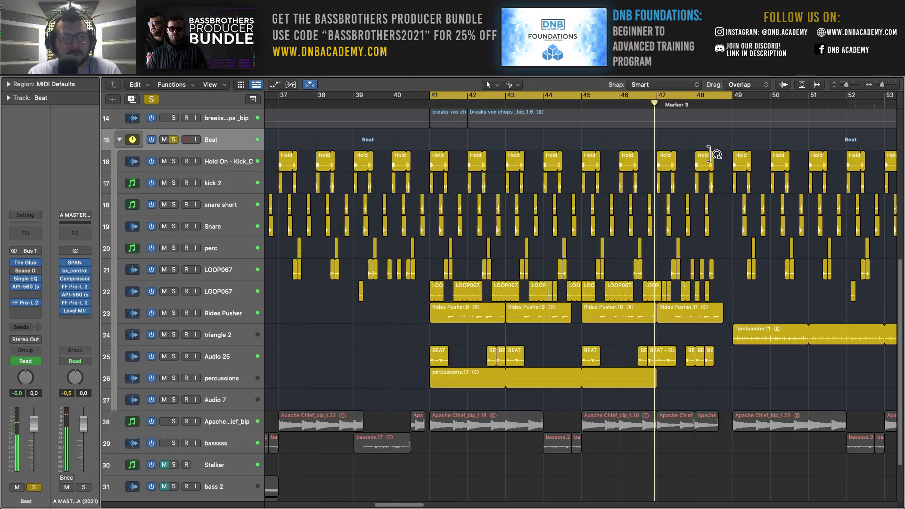
# Step: Zoom the arrangement out to fit all tracks and take the Beat group out of solo
pyautogui.press('super+Left')
pyautogui.press('super+Left')
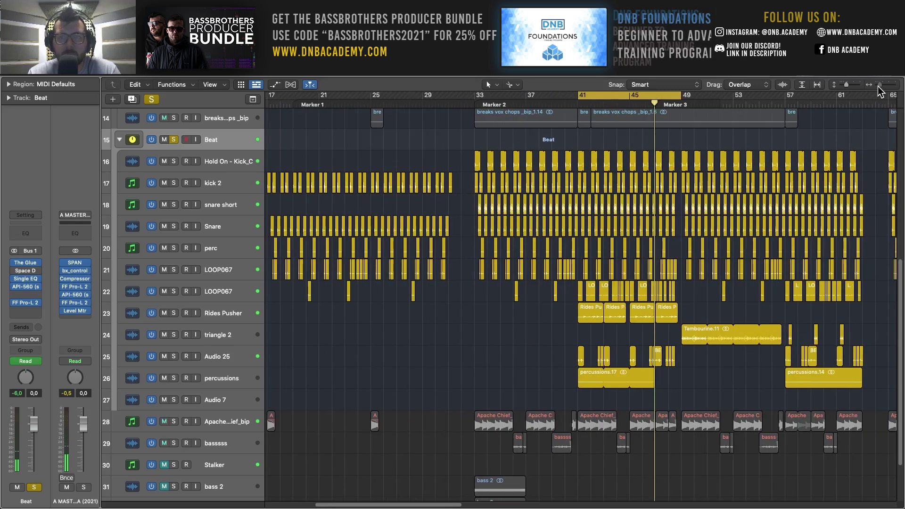
pyautogui.press('super+Up')
pyautogui.press('super+Up')
pyautogui.press('super+Up')
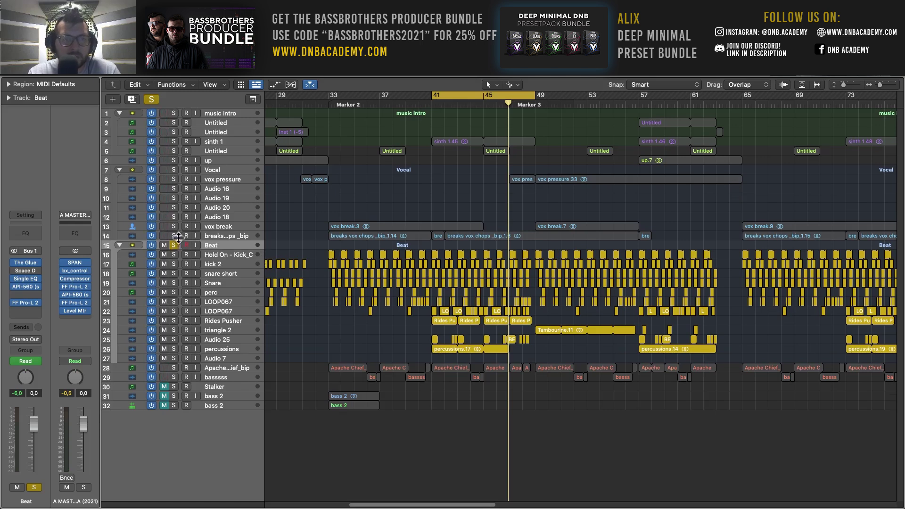
pyautogui.click(173, 245)
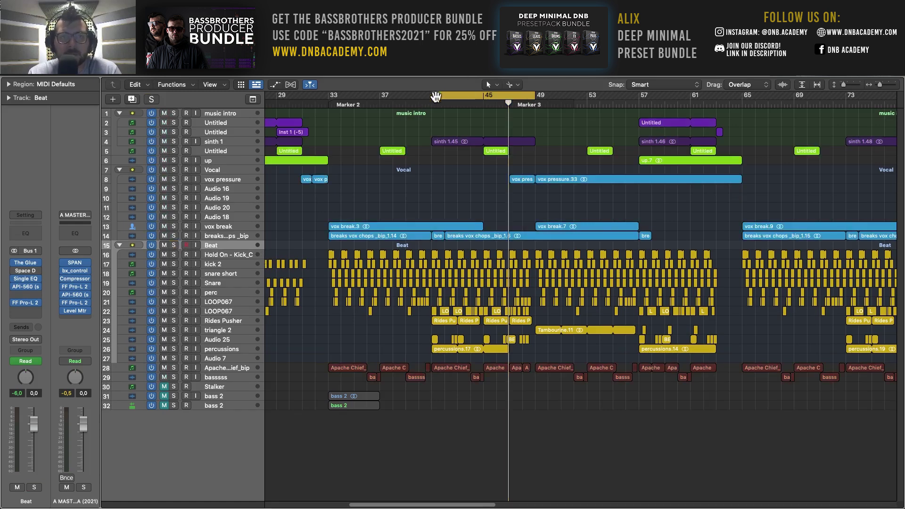
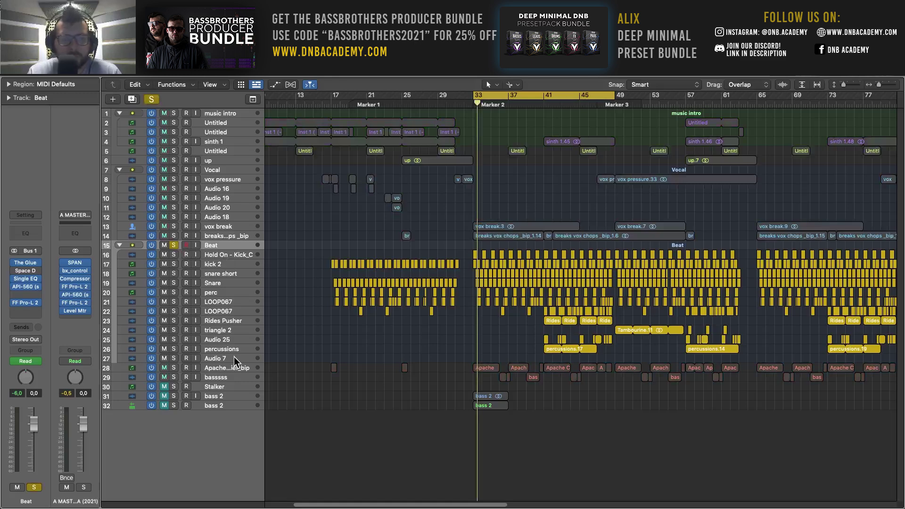
# Step: Solo the Apache Chief and basssss tracks alongside the Beat group and extend the cycle range to bars 33–65
pyautogui.moveTo(174, 367); pyautogui.dragTo(173, 377)
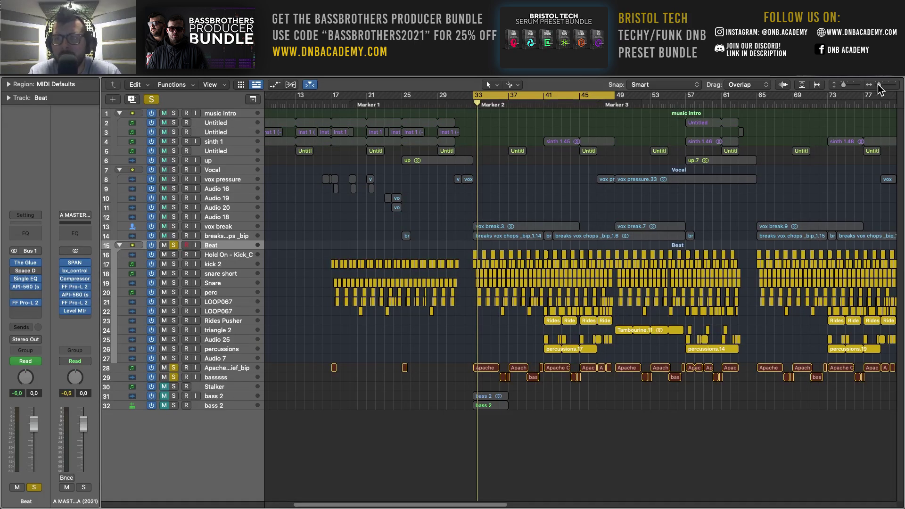
pyautogui.moveTo(879, 84); pyautogui.dragTo(880, 85)
pyautogui.hscroll(5, 660, 184)
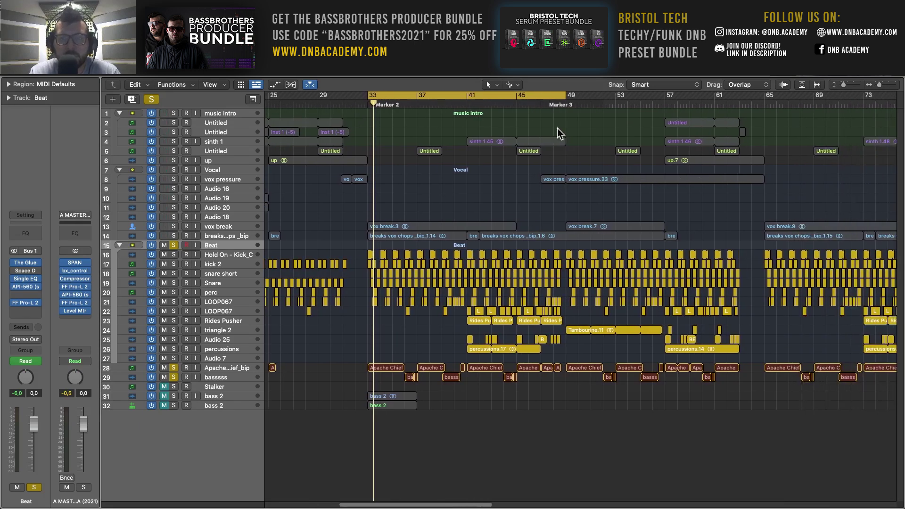
pyautogui.moveTo(564, 100); pyautogui.dragTo(764, 153)
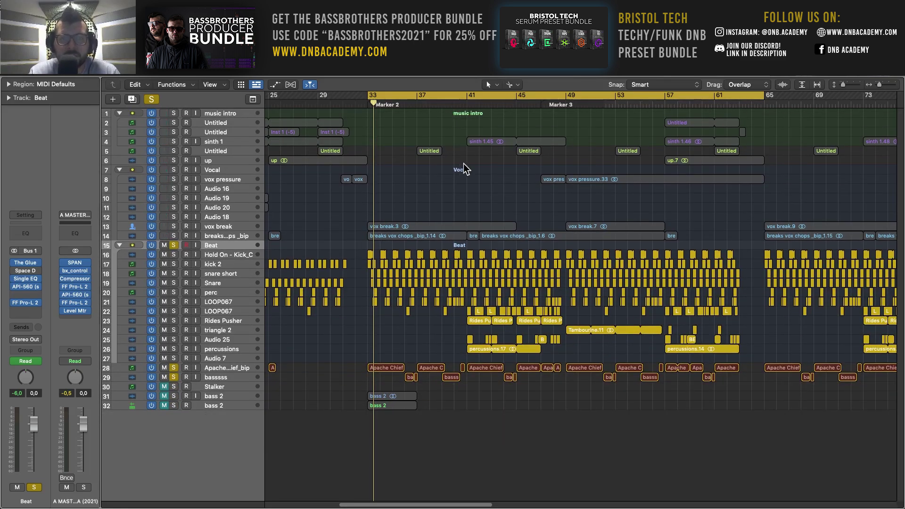
# Step: Play the soloed beat and bass tracks and examine how their regions are arranged through the drop and the section after it
pyautogui.press('space')
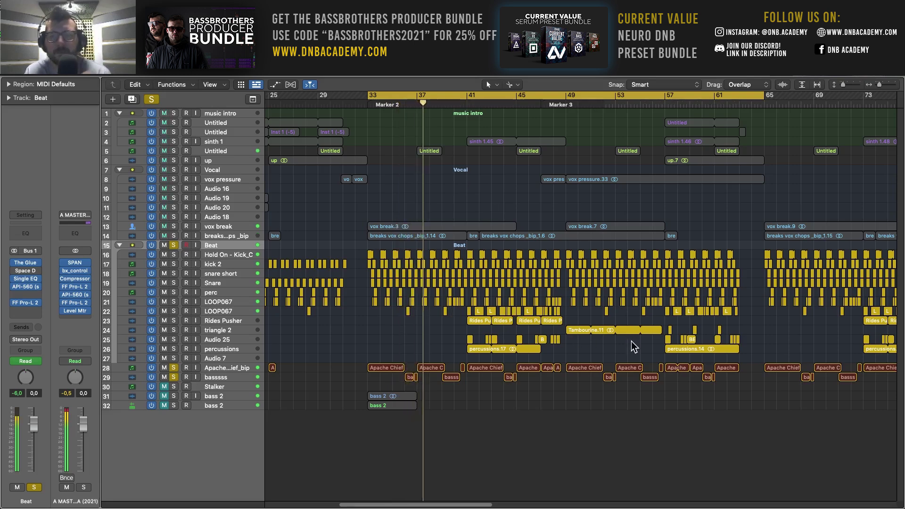
pyautogui.scroll(2, 660, 358)
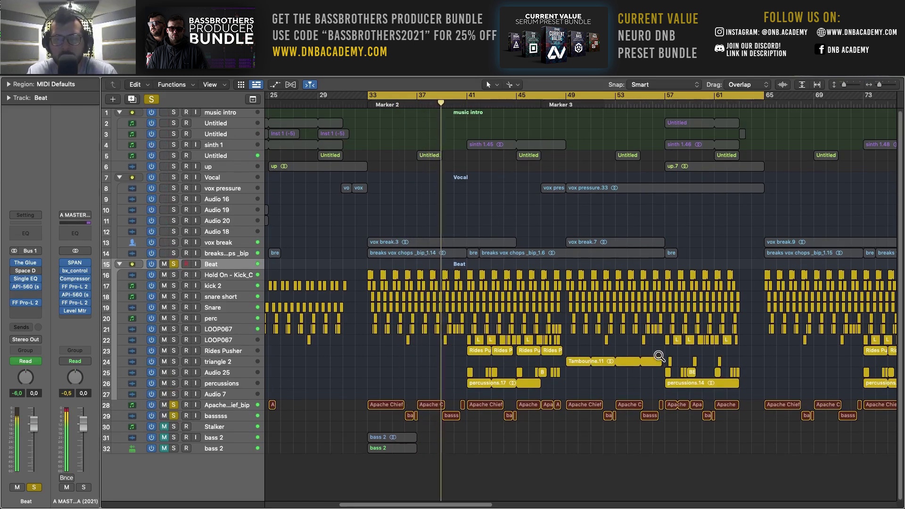
pyautogui.scroll(2, 659, 357)
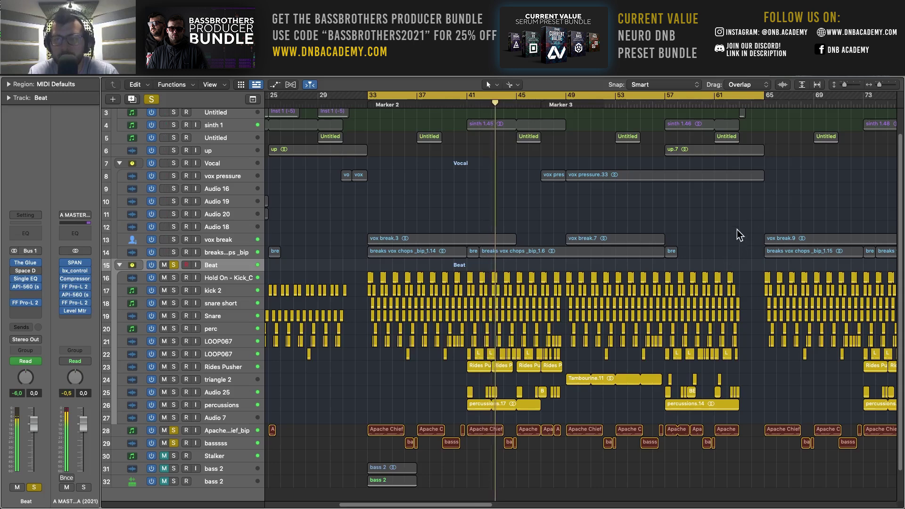
pyautogui.hscroll(5, 668, 230)
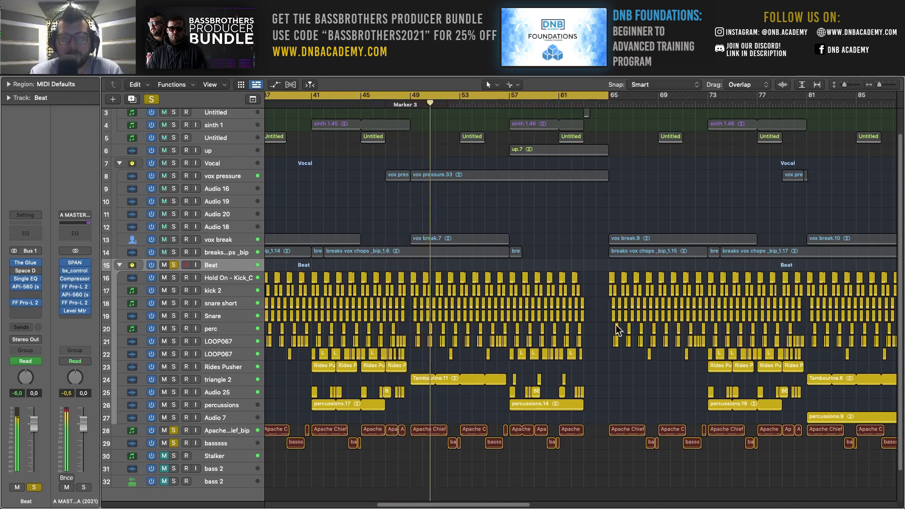
pyautogui.hscroll(-4, 678, 285)
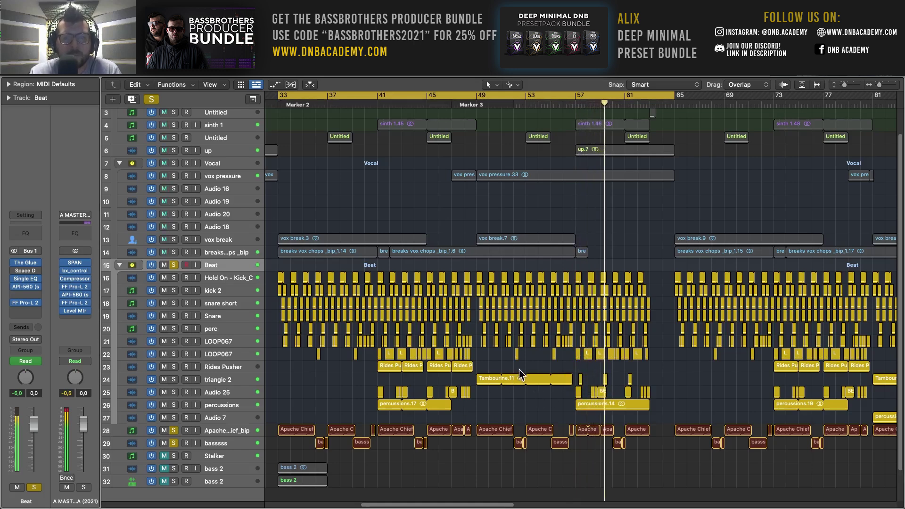
pyautogui.scroll(-2, 519, 369)
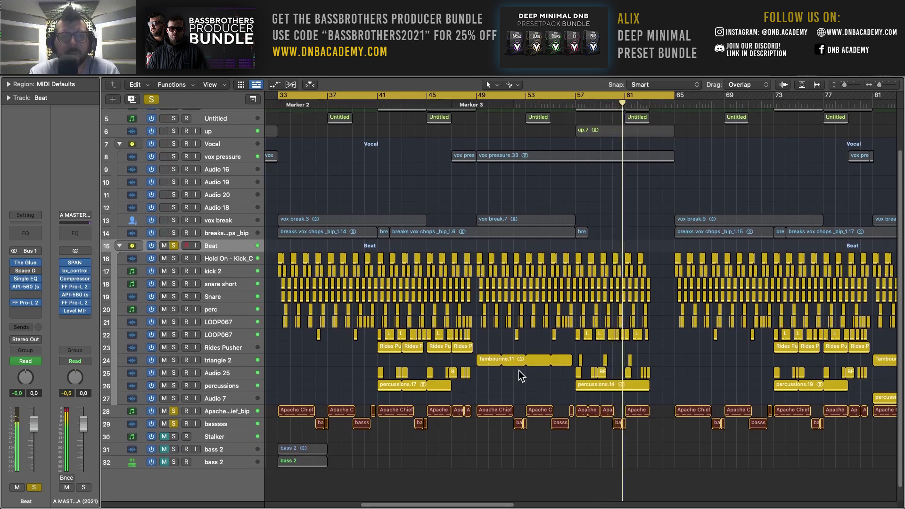
pyautogui.scroll(-1, 519, 370)
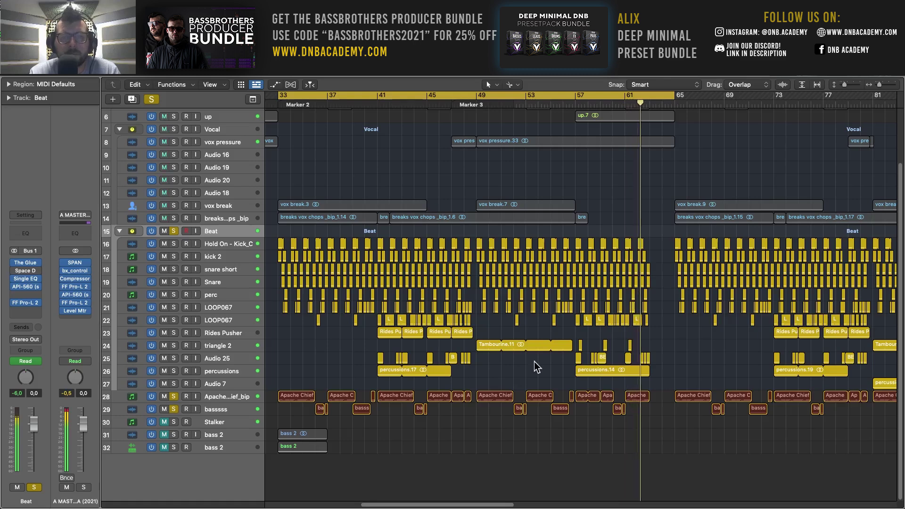
pyautogui.hscroll(2, 686, 369)
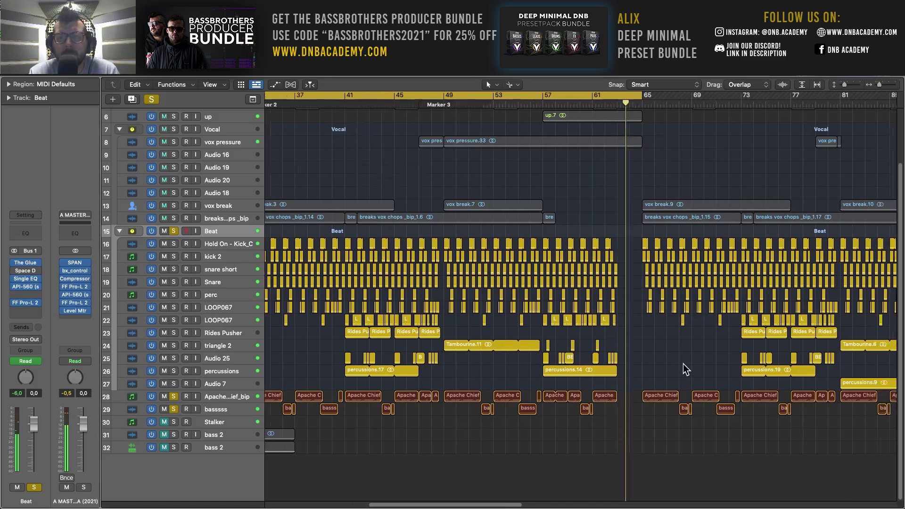
pyautogui.hscroll(3, 686, 369)
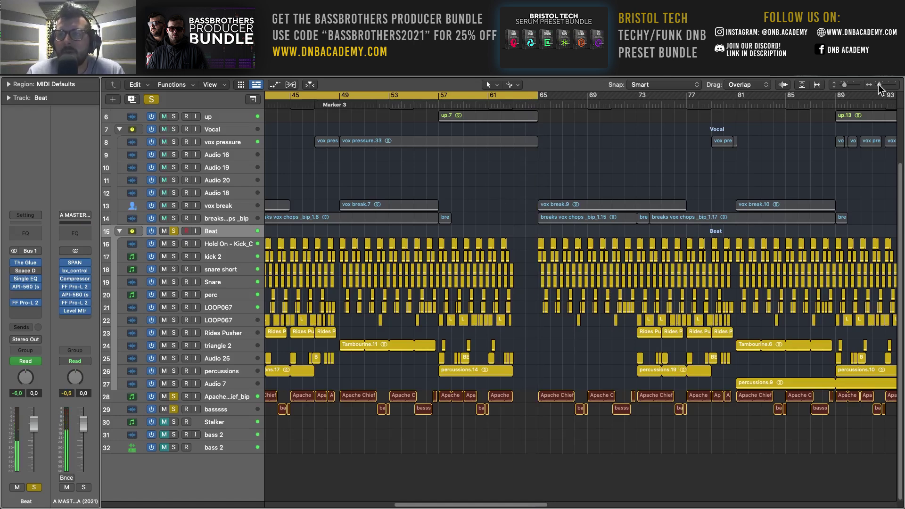
pyautogui.moveTo(880, 85); pyautogui.dragTo(878, 84)
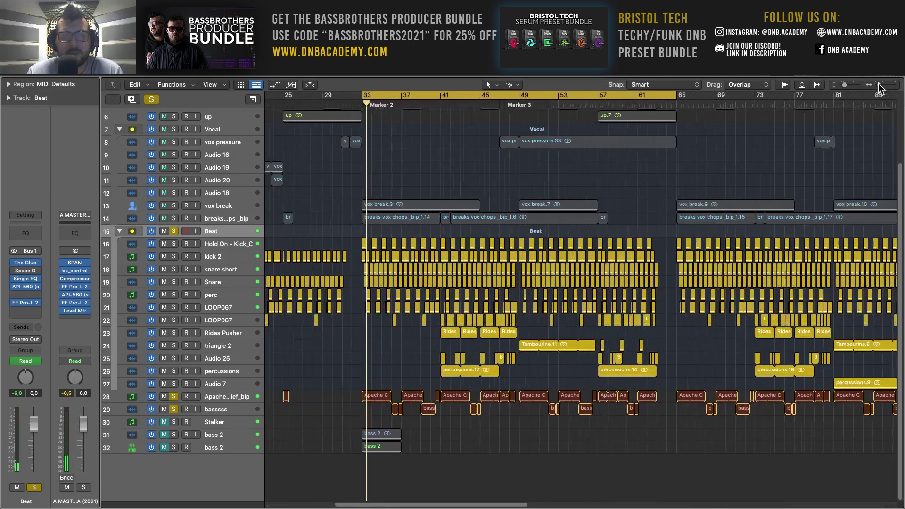
# Step: Take the Apache Chief, basssss and Beat tracks out of solo
pyautogui.press('super+Up')
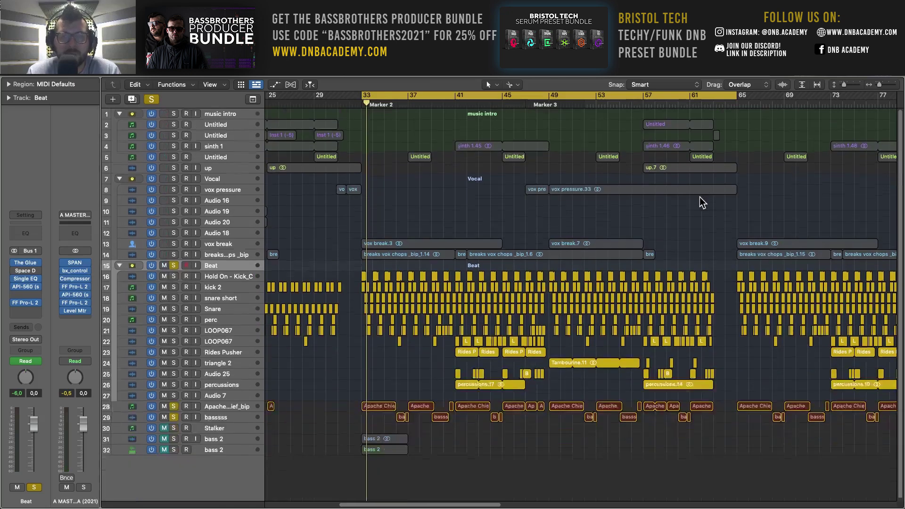
pyautogui.click(173, 355)
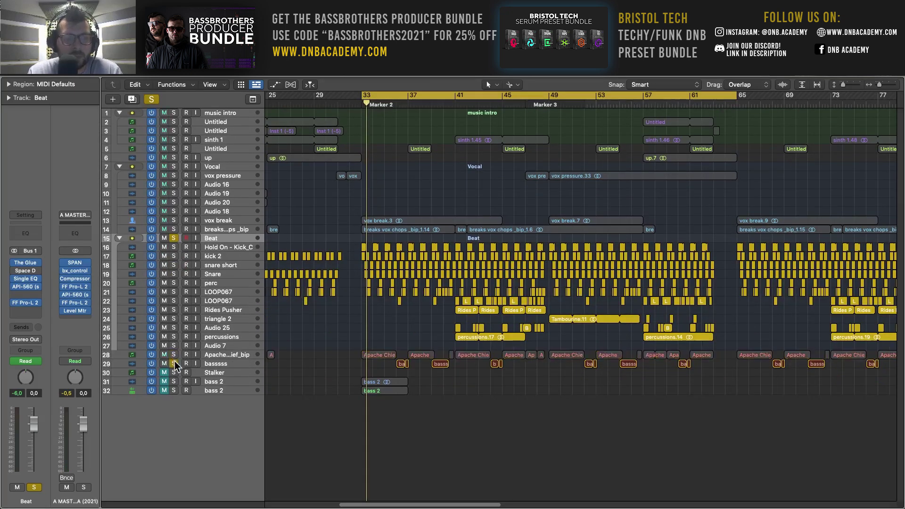
pyautogui.click(174, 363)
pyautogui.click(174, 238)
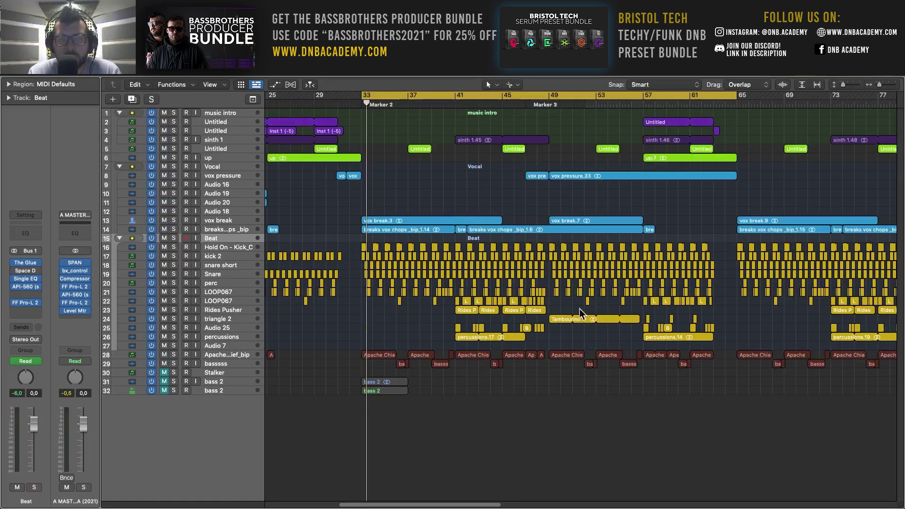
# Step: Return to the start of the arrangement and move the cycle range over the intro, bars 1–33
pyautogui.hscroll(-3, 579, 309)
pyautogui.hscroll(3, 688, 370)
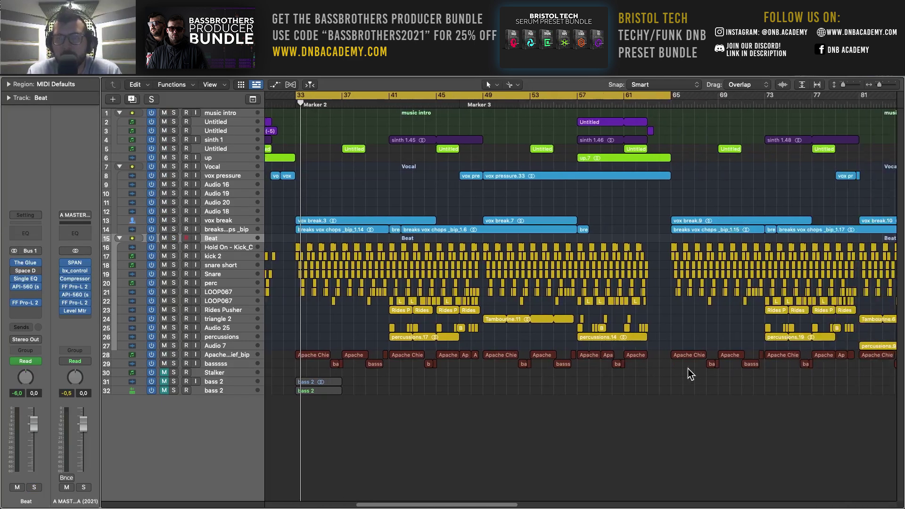
pyautogui.hscroll(-5, 689, 369)
pyautogui.hscroll(2, 687, 369)
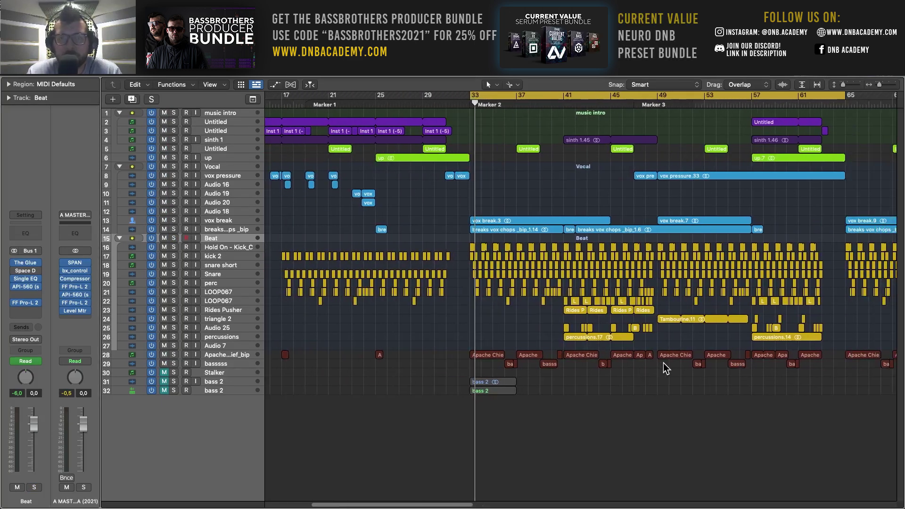
pyautogui.hscroll(-5, 538, 250)
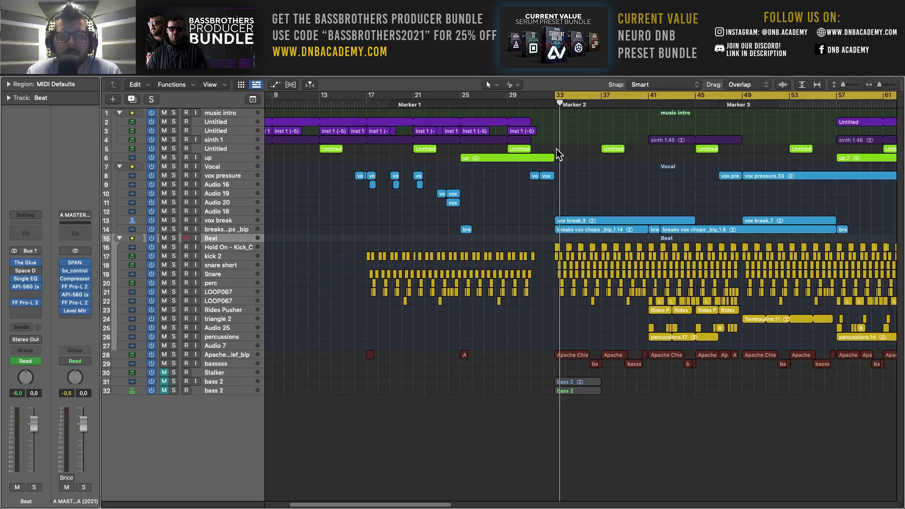
pyautogui.hscroll(-3, 556, 149)
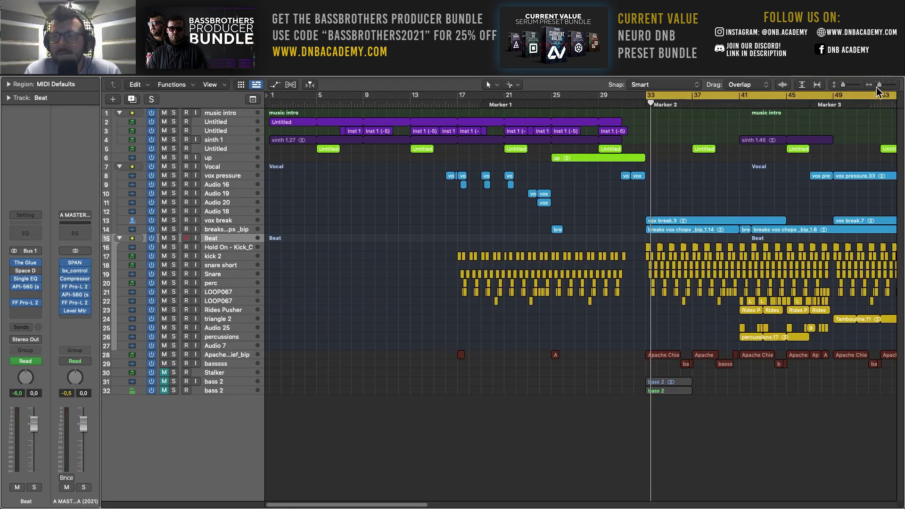
pyautogui.press('super+Left')
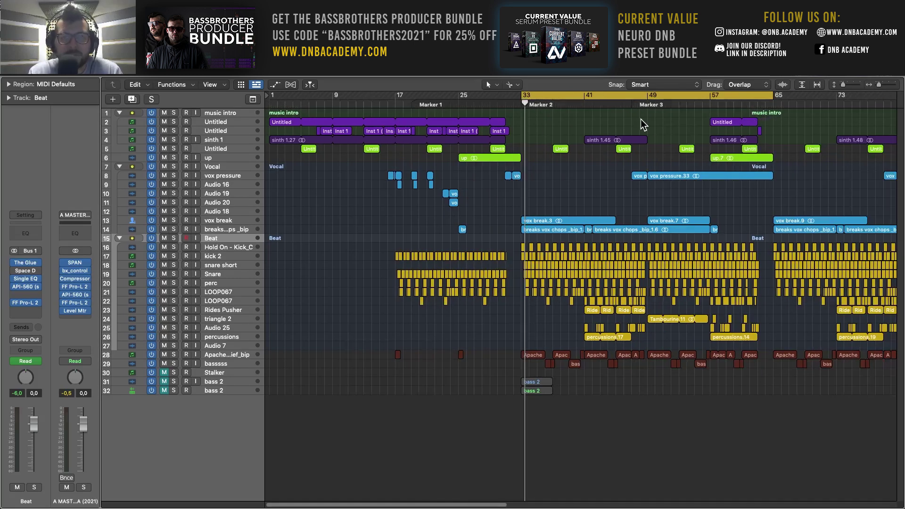
pyautogui.moveTo(569, 97); pyautogui.dragTo(315, 98)
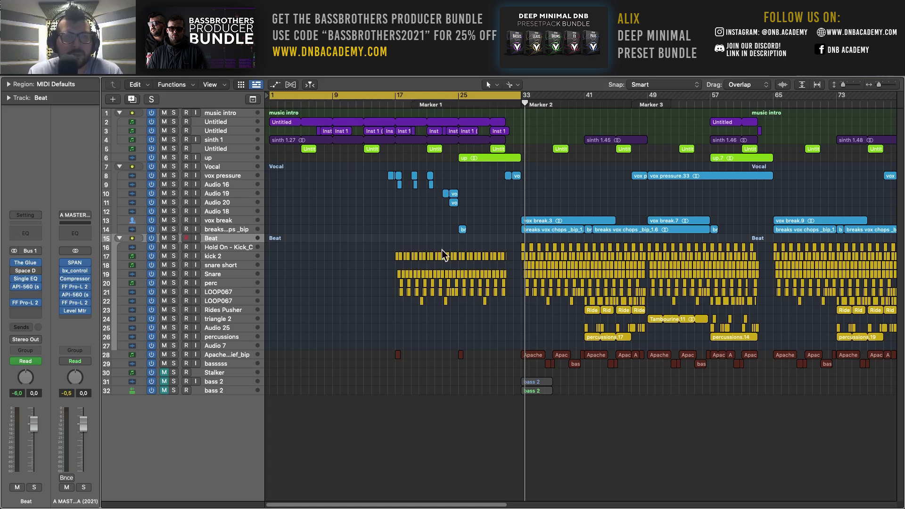
# Step: Open the Arcade instrument on the first track in the music intro group, reposition its window, and bring up its Feed page
pyautogui.click(233, 115)
pyautogui.click(234, 122)
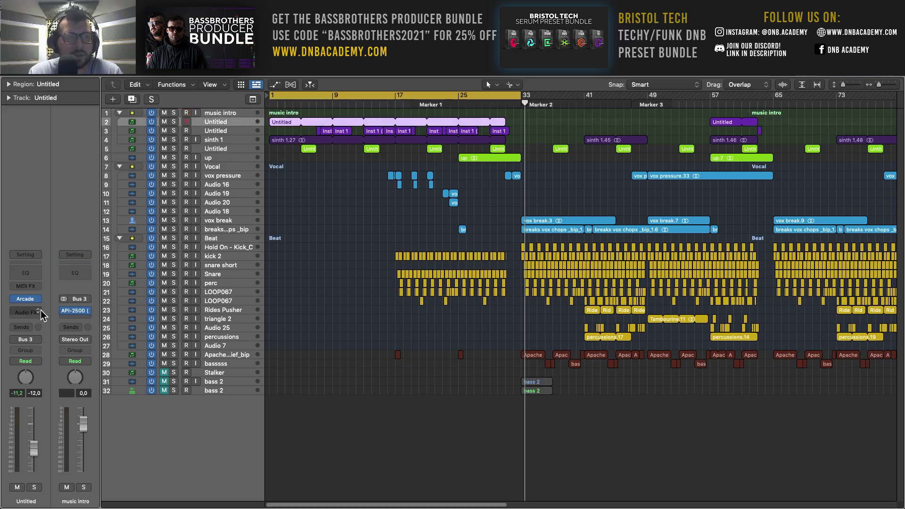
pyautogui.moveTo(26, 302)
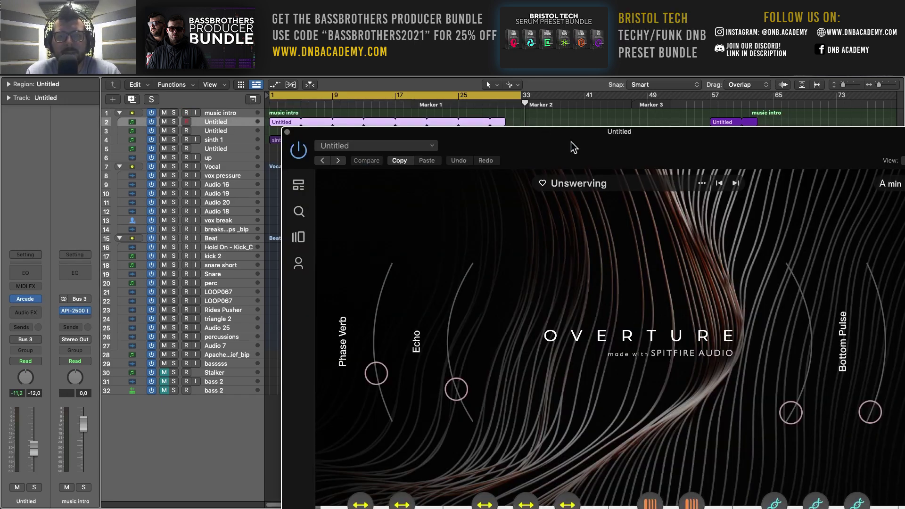
pyautogui.moveTo(571, 142); pyautogui.dragTo(460, 62)
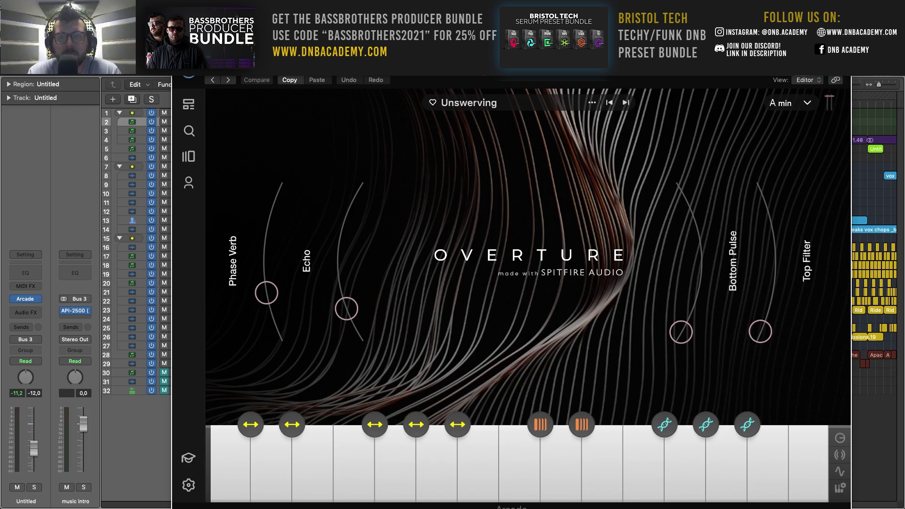
pyautogui.click(550, 104)
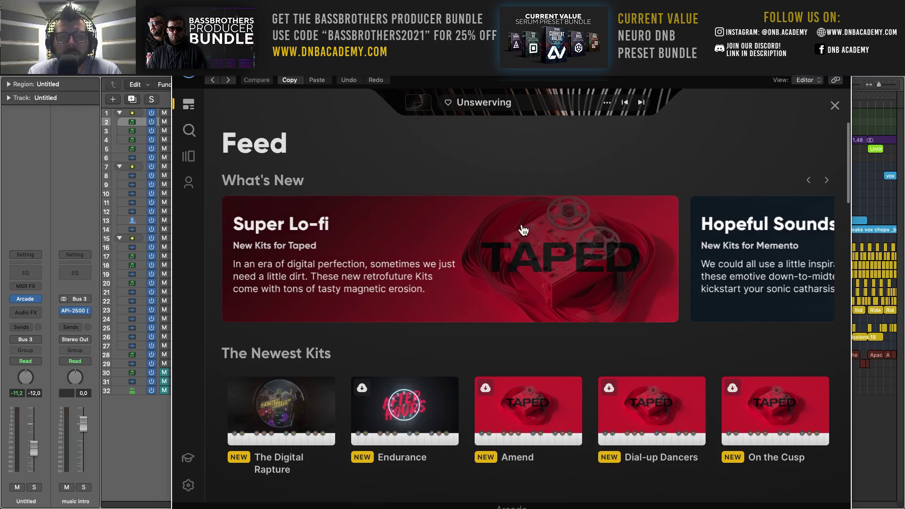
# Step: Browse the kits and lines in Arcade's Feed, and return to the loaded Unswerving kit
pyautogui.scroll(-10, 522, 230)
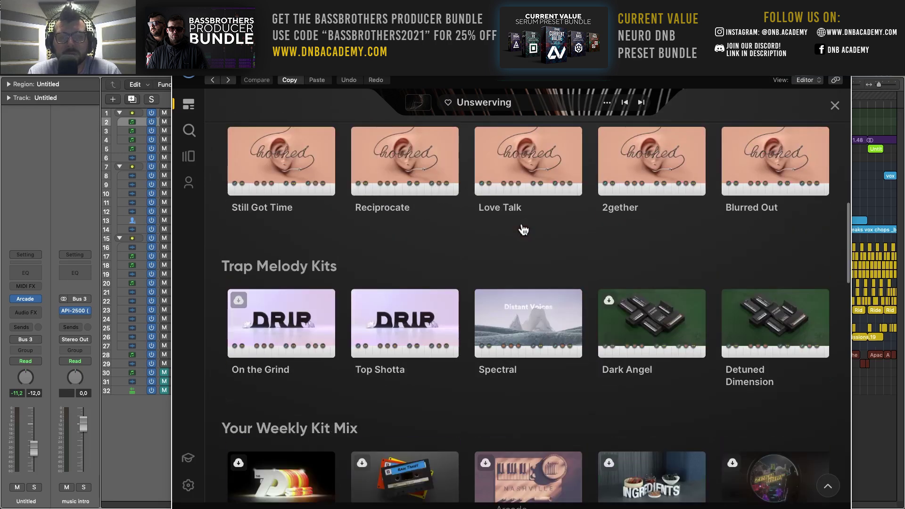
pyautogui.scroll(-8, 523, 230)
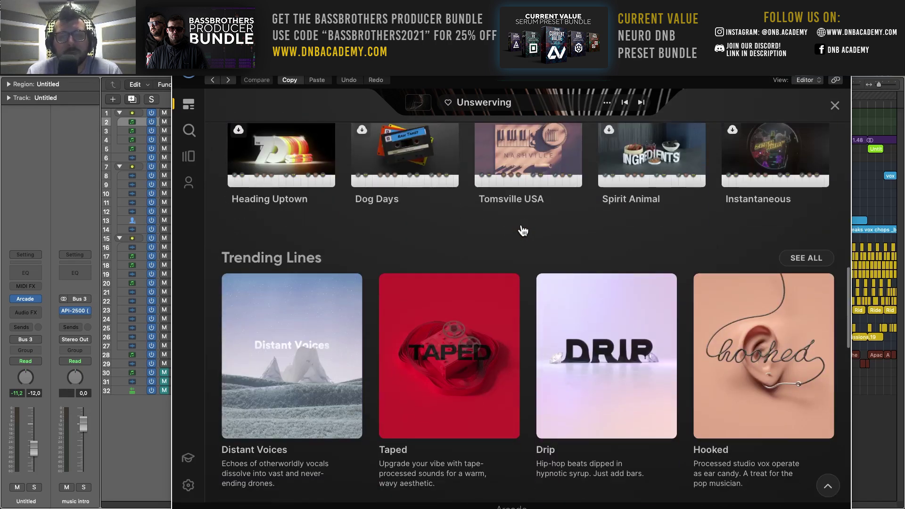
pyautogui.scroll(3, 522, 230)
pyautogui.scroll(15, 522, 231)
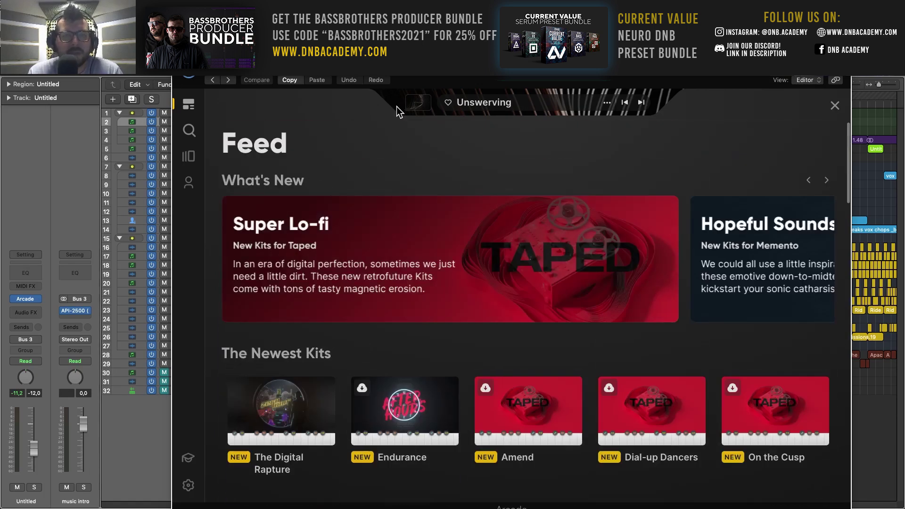
pyautogui.click(421, 108)
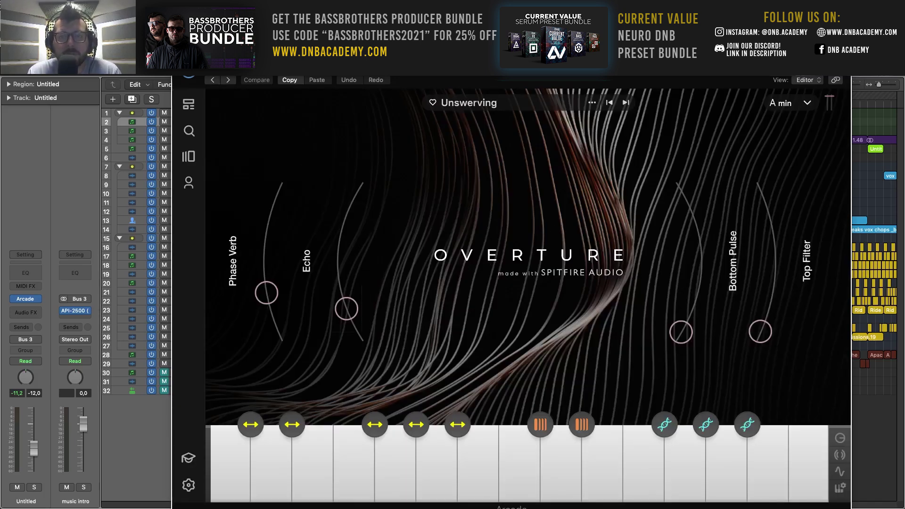
# Step: Move the Arcade window up to reveal its keyboard, audition several of the Unswerving kit's samples, and close the instrument
pyautogui.moveTo(472, 68); pyautogui.dragTo(470, 42)
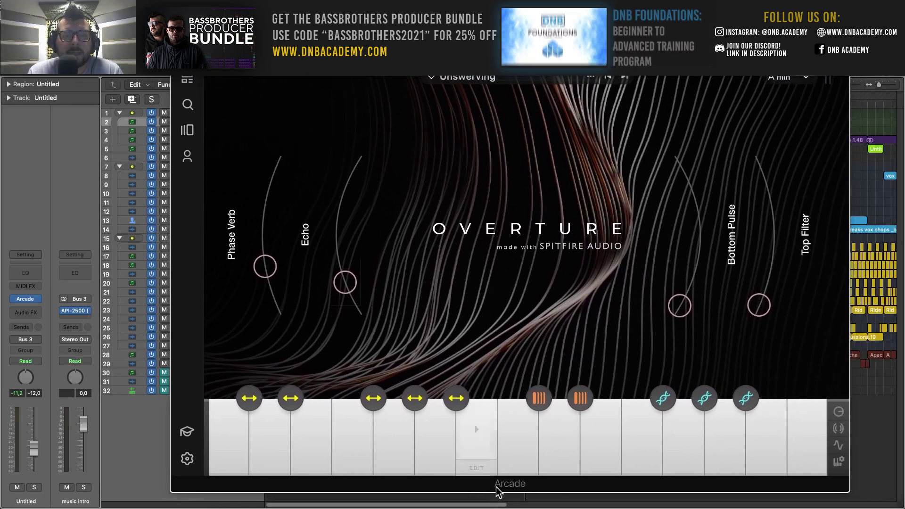
pyautogui.click(477, 444)
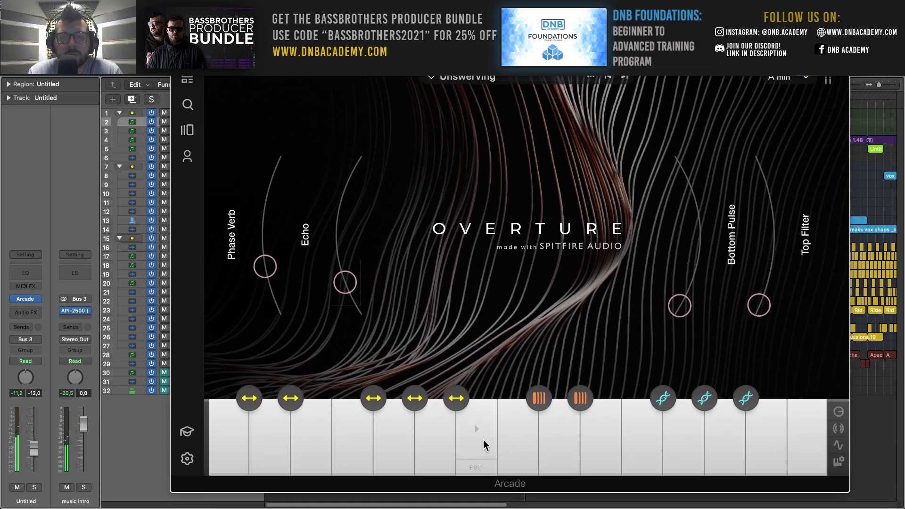
pyautogui.click(526, 442)
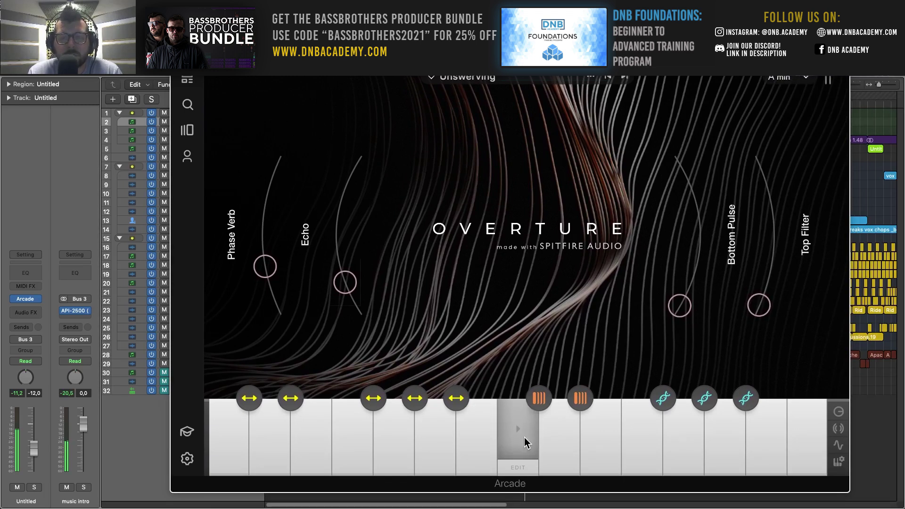
pyautogui.click(312, 439)
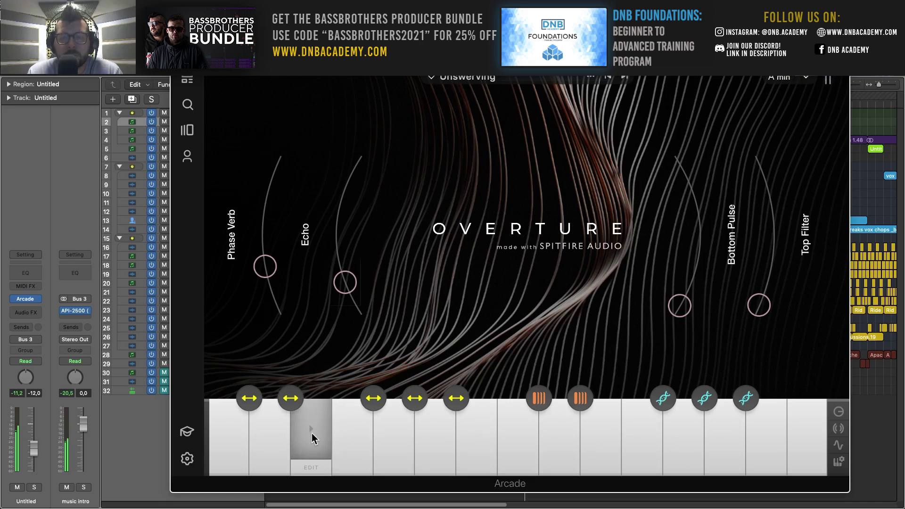
pyautogui.click(355, 436)
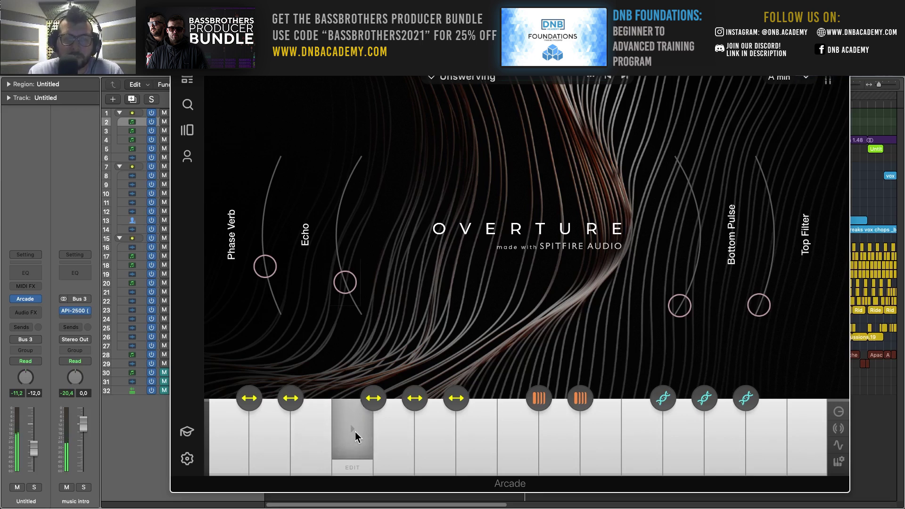
pyautogui.click(239, 433)
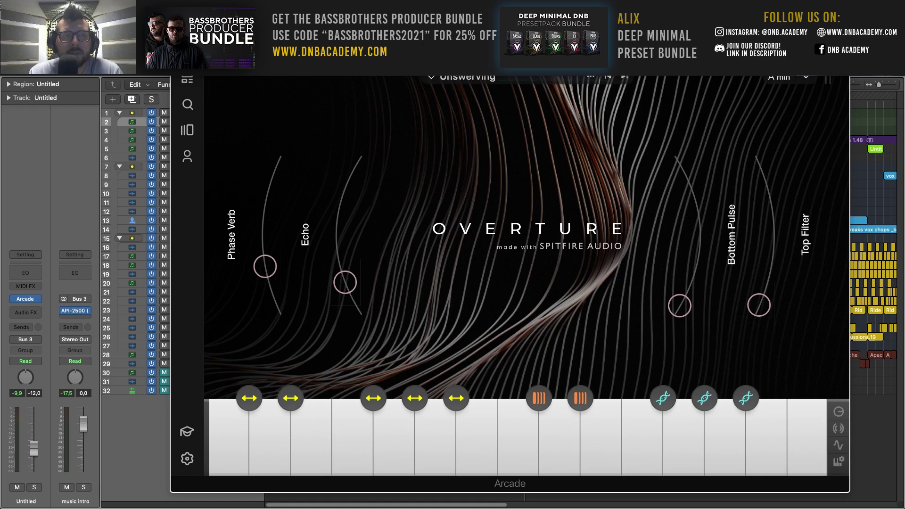
pyautogui.press('super+w')
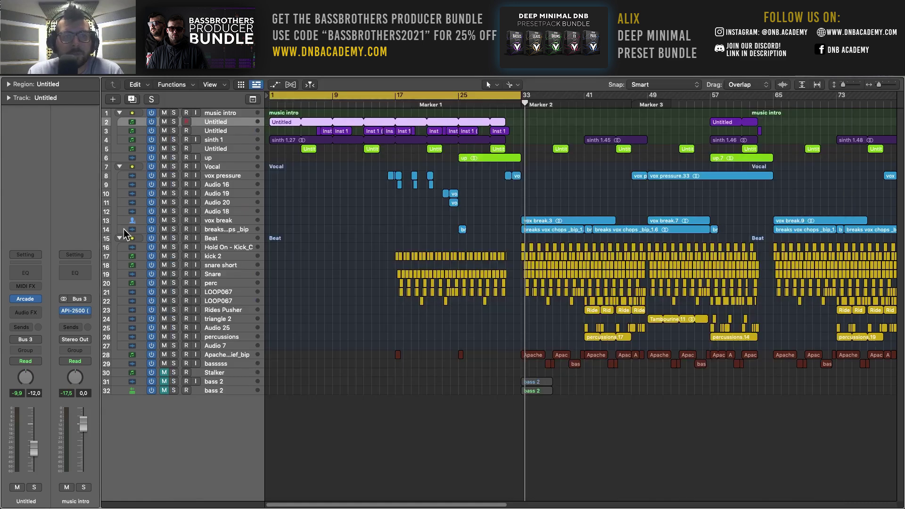
# Step: Zoom the arrangement in on the intro's first 33 bars with taller tracks, and play it from the start
pyautogui.scroll(2, 332, 179)
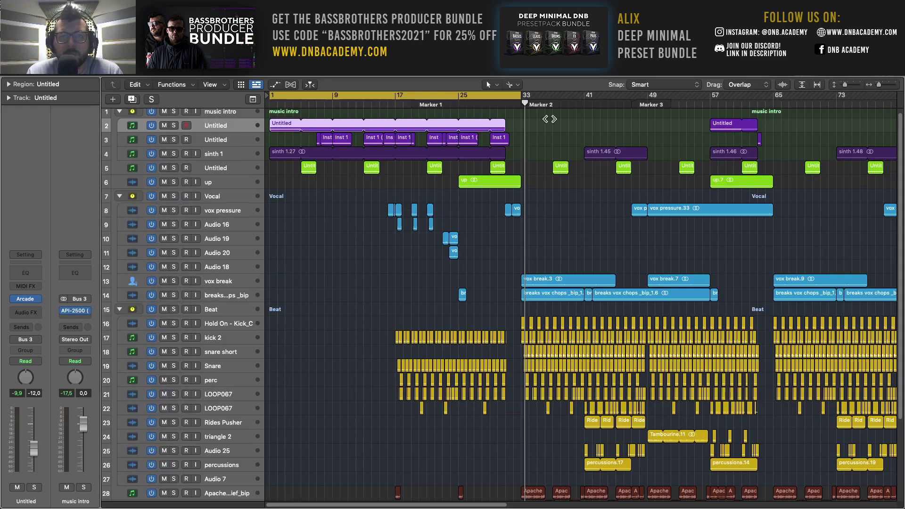
pyautogui.moveTo(879, 87); pyautogui.dragTo(882, 88)
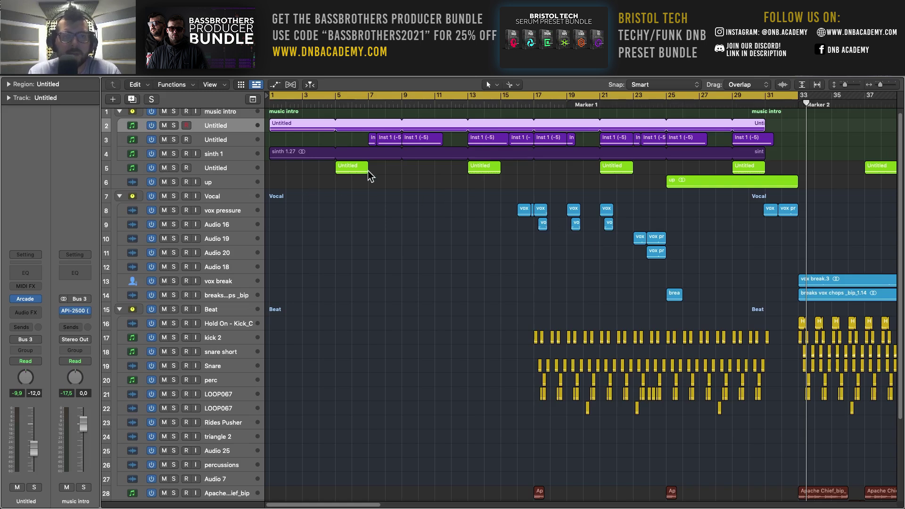
pyautogui.scroll(1, 451, 216)
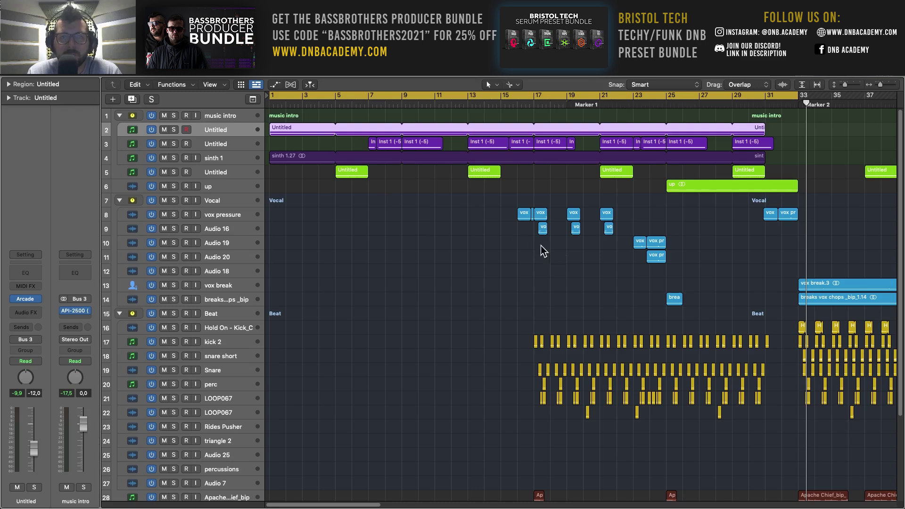
pyautogui.press('super+Down')
pyautogui.press('super+Down')
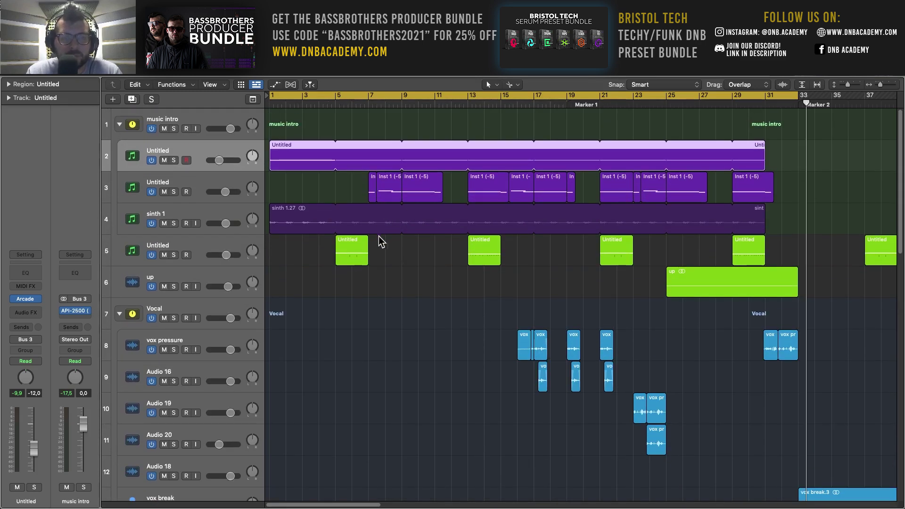
pyautogui.press('Return')
pyautogui.press('space')
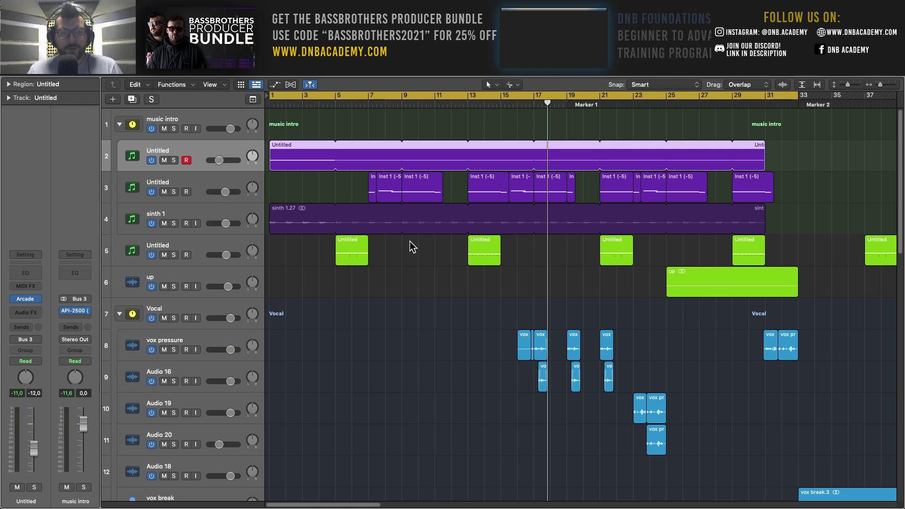
# Step: Solo the sinth 1 track and play it from the start of the arrangement
pyautogui.press('super+Down')
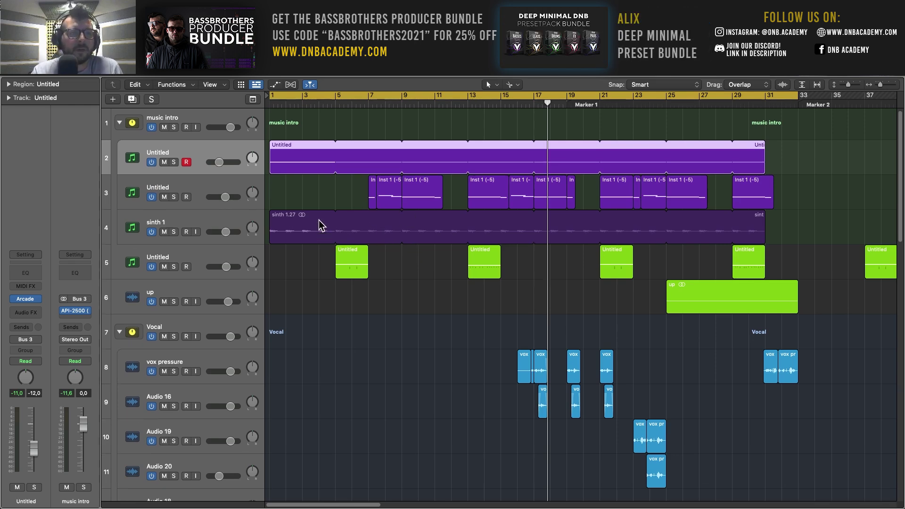
pyautogui.click(230, 217)
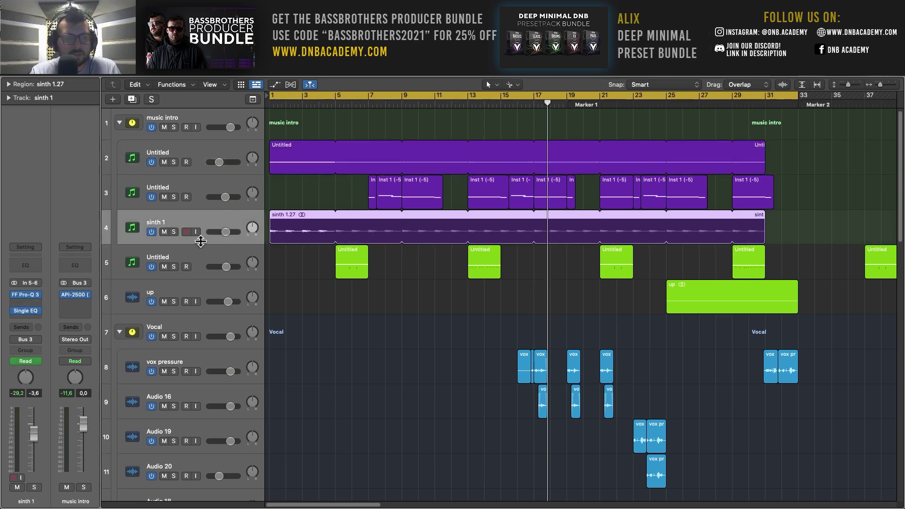
pyautogui.click(174, 232)
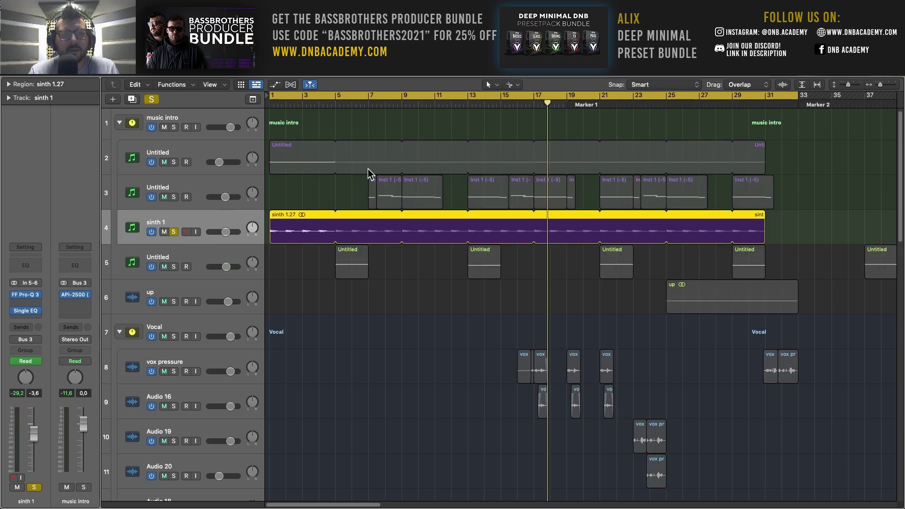
pyautogui.press('Return')
pyautogui.press('space')
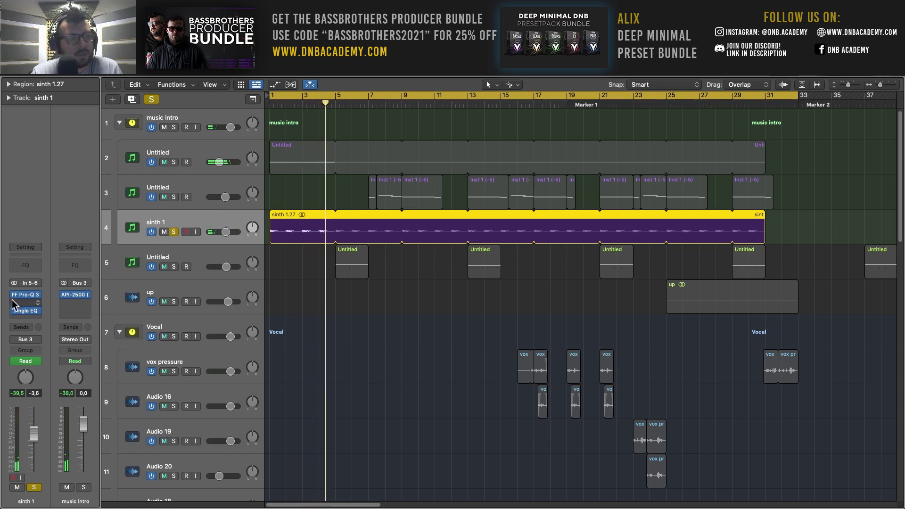
# Step: Open FF Pro-Q 3 on the sinth 1 track, compare its low cut bypassed and active during playback, and close it
pyautogui.click(37, 296)
pyautogui.press('space')
pyautogui.moveTo(535, 289)
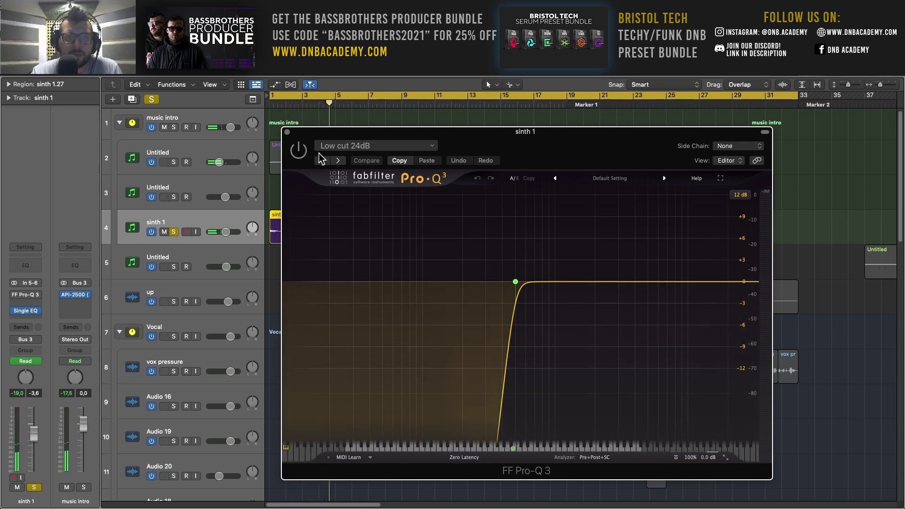
pyautogui.press('space')
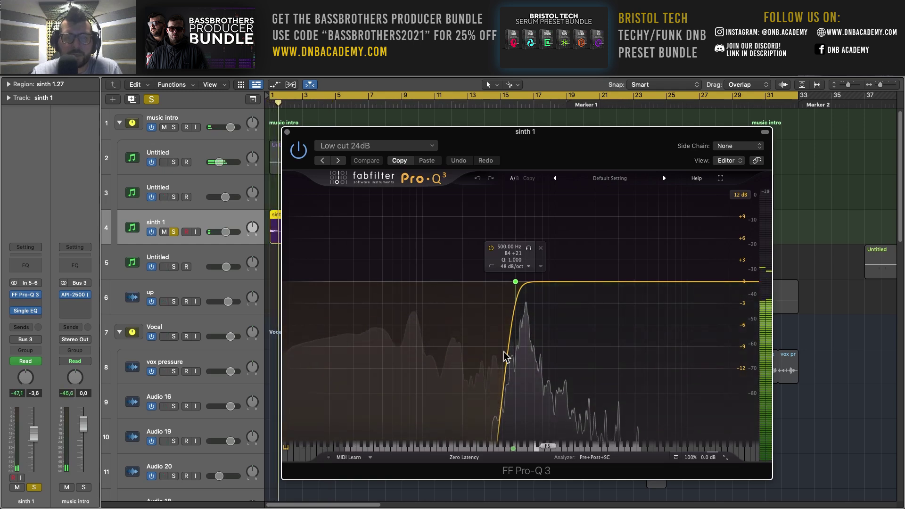
pyautogui.click(287, 132)
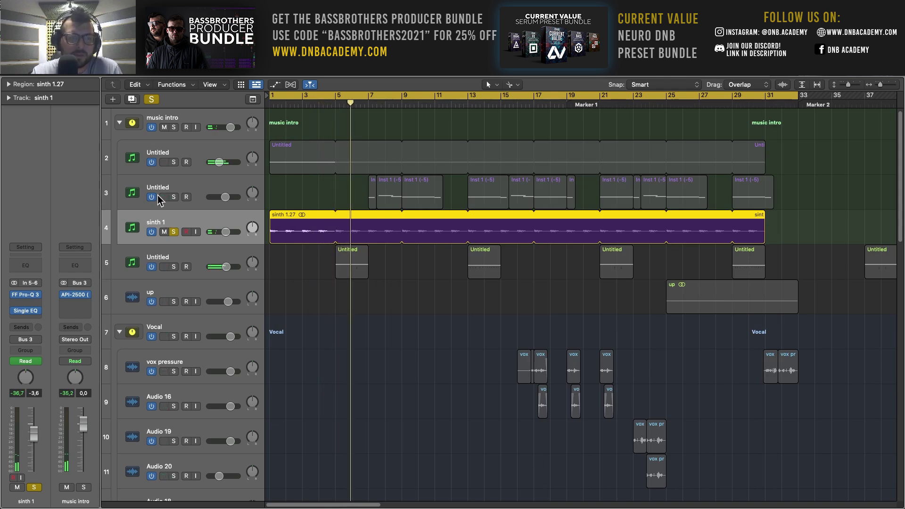
# Step: Show track automation and examine the Single Band EQ's high-cut frequency sweep on sinth 1, closing the EQ when done
pyautogui.click(275, 85)
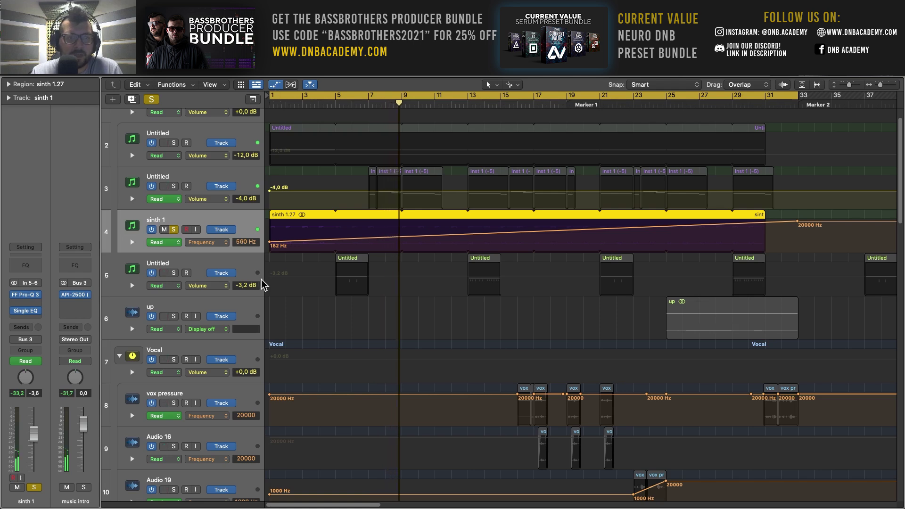
pyautogui.click(25, 310)
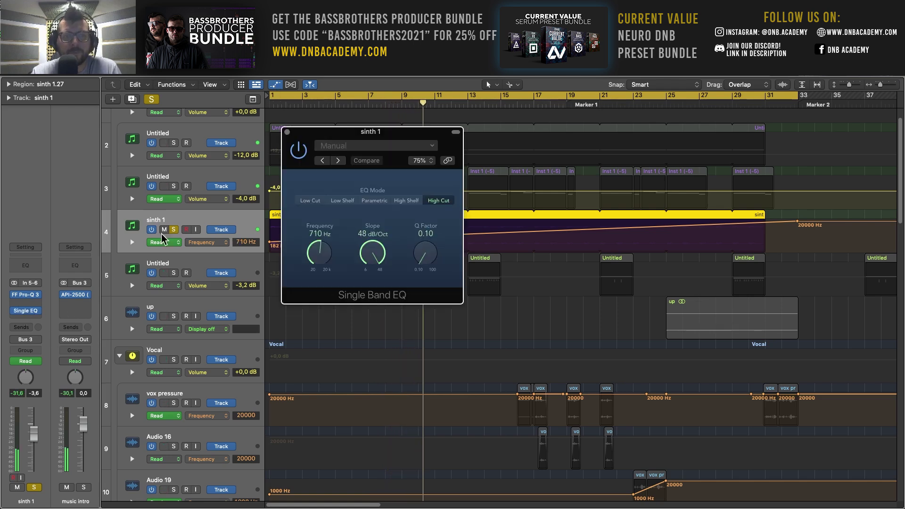
pyautogui.moveTo(377, 143); pyautogui.dragTo(269, 225)
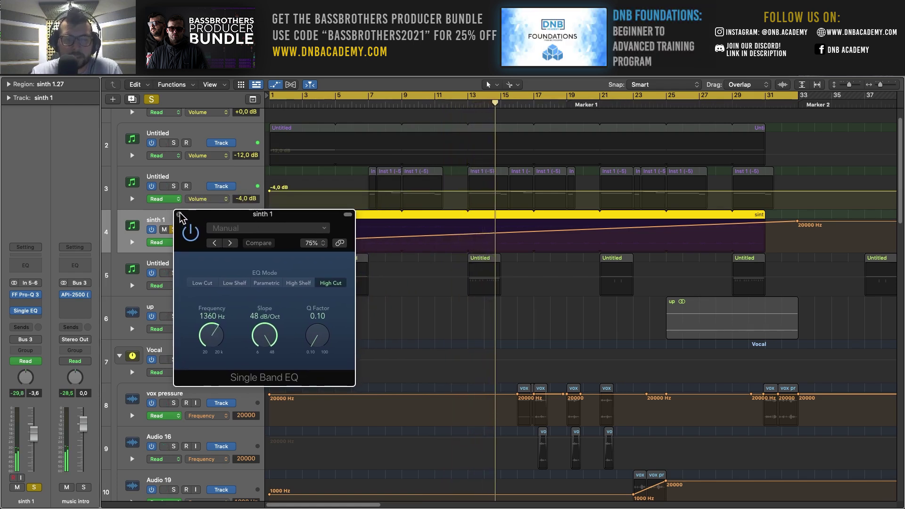
pyautogui.click(179, 214)
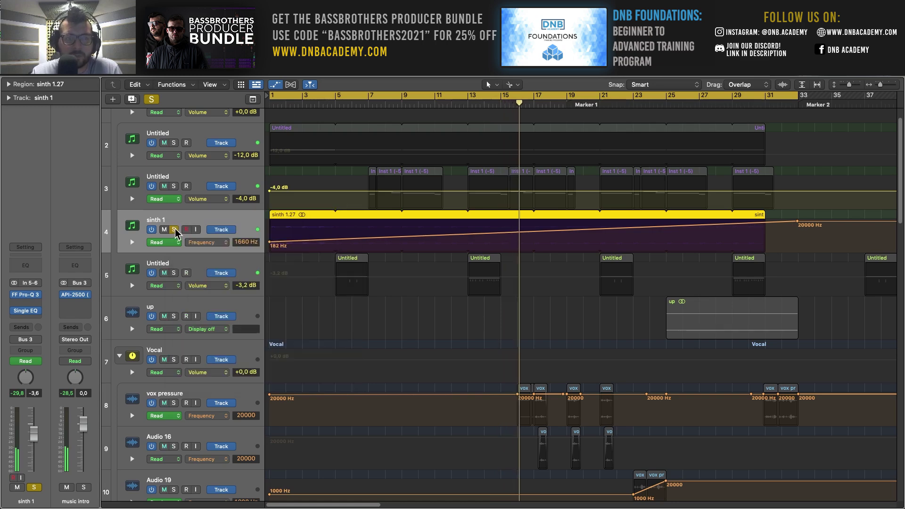
# Step: Compare sinth 1 alone with the full intro mix by toggling its solo, leaving the track unsoloed
pyautogui.click(174, 230)
pyautogui.click(174, 229)
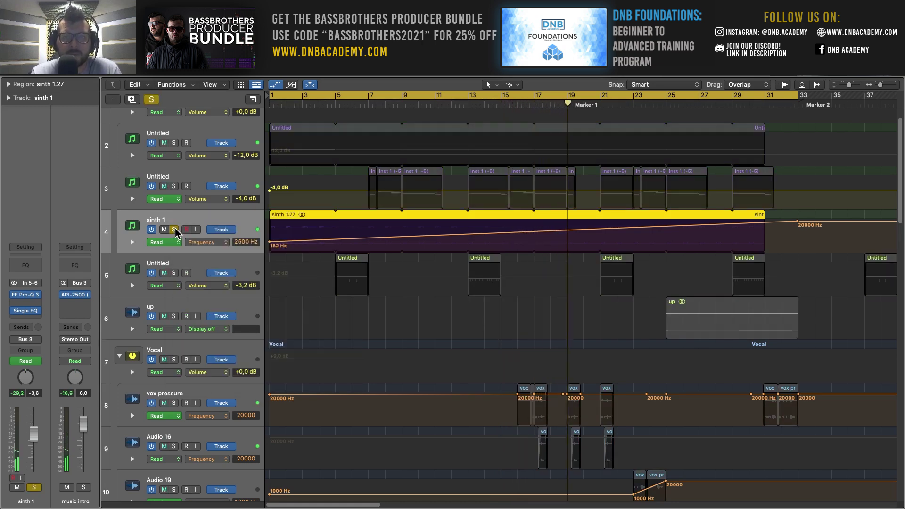
pyautogui.click(174, 229)
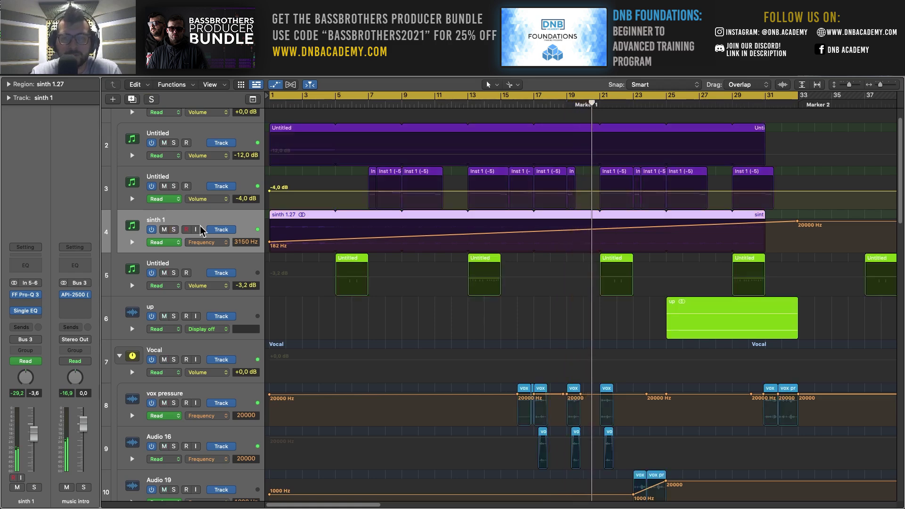
# Step: Look over the intro and vocal tracks' automation, and hide the automation lanes
pyautogui.scroll(-2, 448, 269)
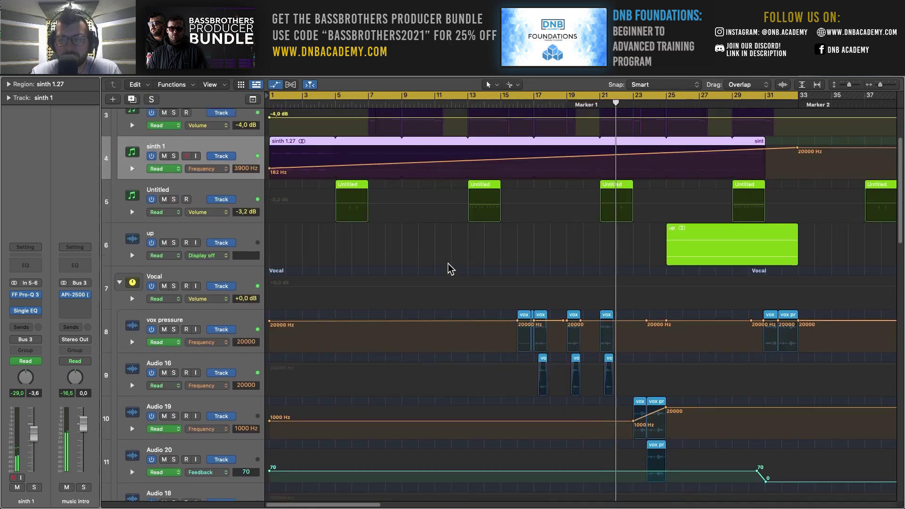
pyautogui.scroll(-2, 445, 265)
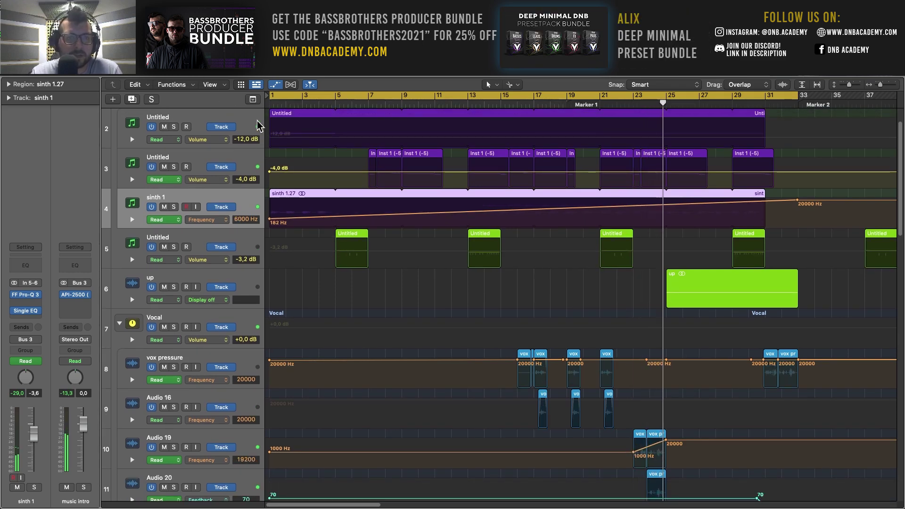
pyautogui.click(274, 85)
pyautogui.scroll(3, 450, 207)
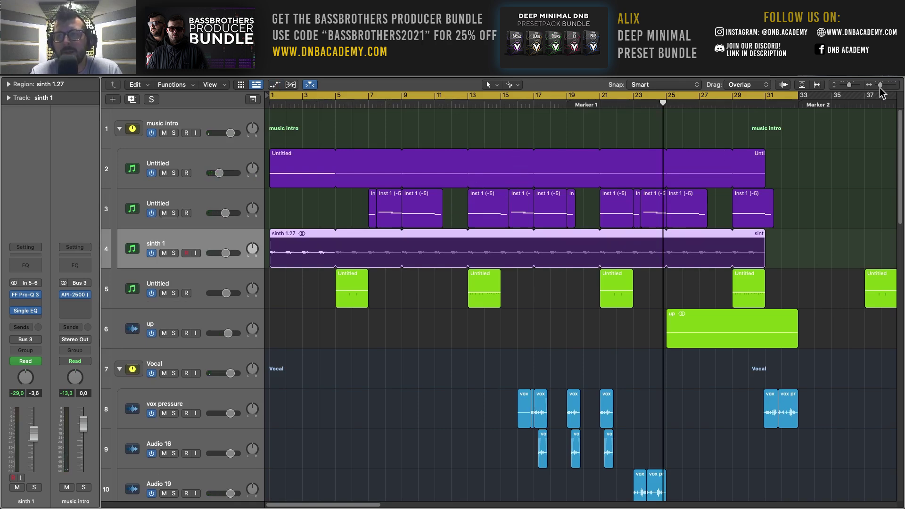
# Step: Zoom the arrangement out to show the sections after the intro, and play it again from the start
pyautogui.scroll(-5, 808, 124)
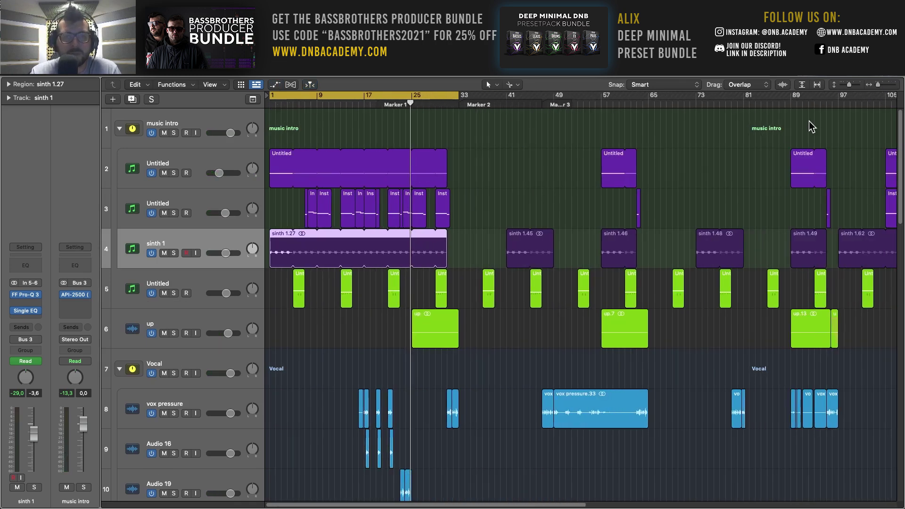
pyautogui.scroll(-2, 704, 142)
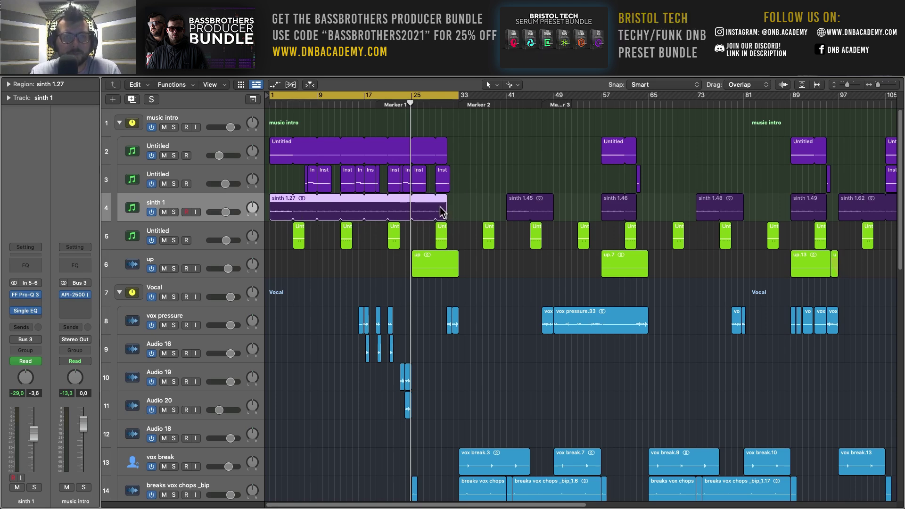
pyautogui.press('Return')
pyautogui.press('space')
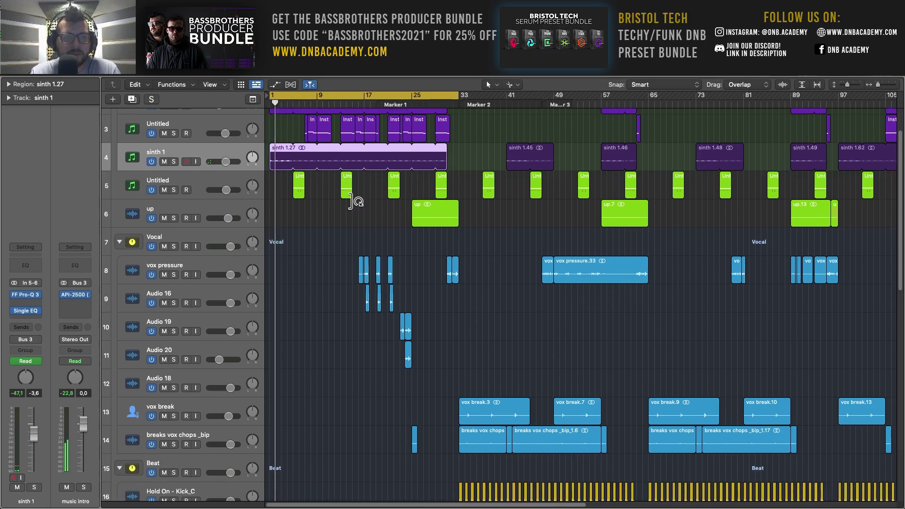
# Step: Solo the untitled instrument track directly below sinth 1 and restart playback from its first green region
pyautogui.scroll(-2, 351, 200)
pyautogui.scroll(1, 351, 200)
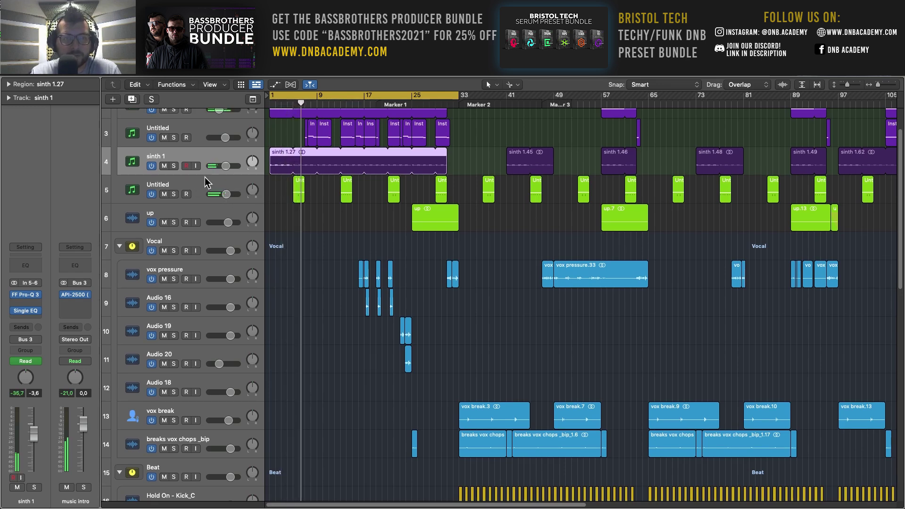
pyautogui.click(173, 194)
pyautogui.click(226, 200)
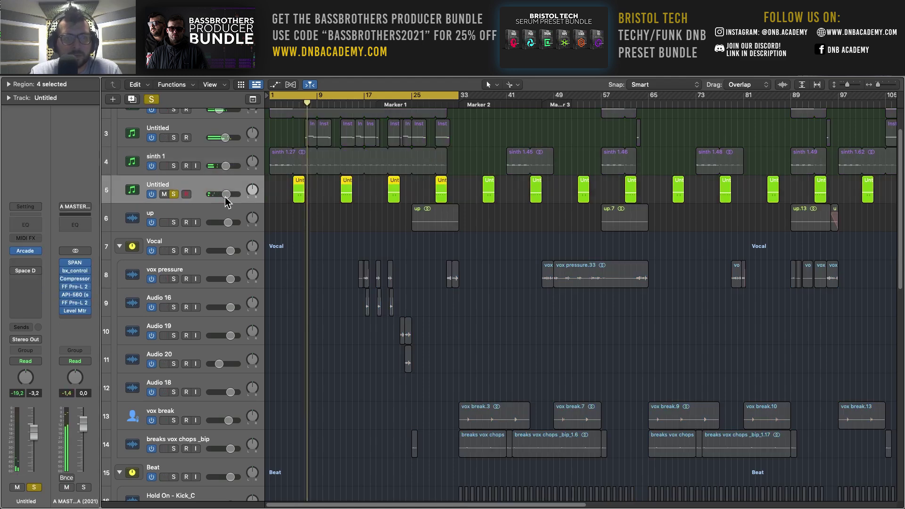
pyautogui.press('space')
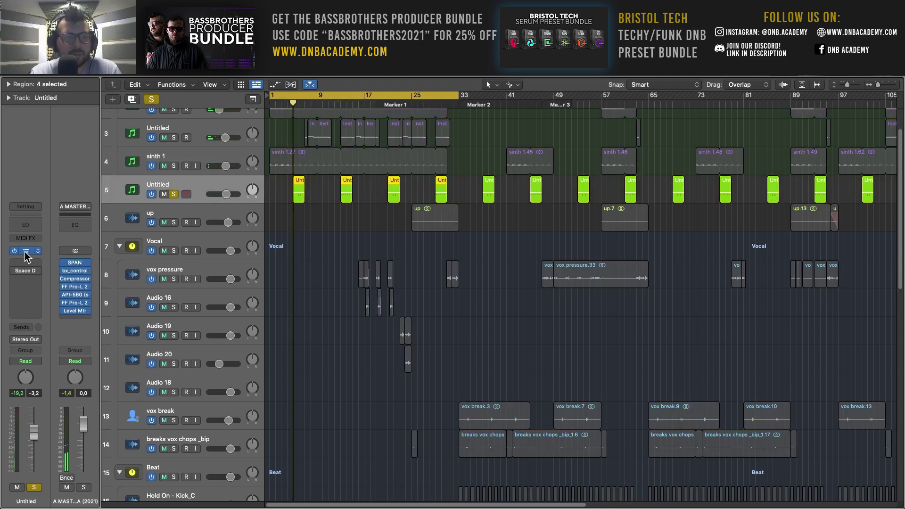
# Step: Open the soloed track's Arcade instrument, bring its full window into view to examine the StudDurd kit, and close it
pyautogui.click(25, 251)
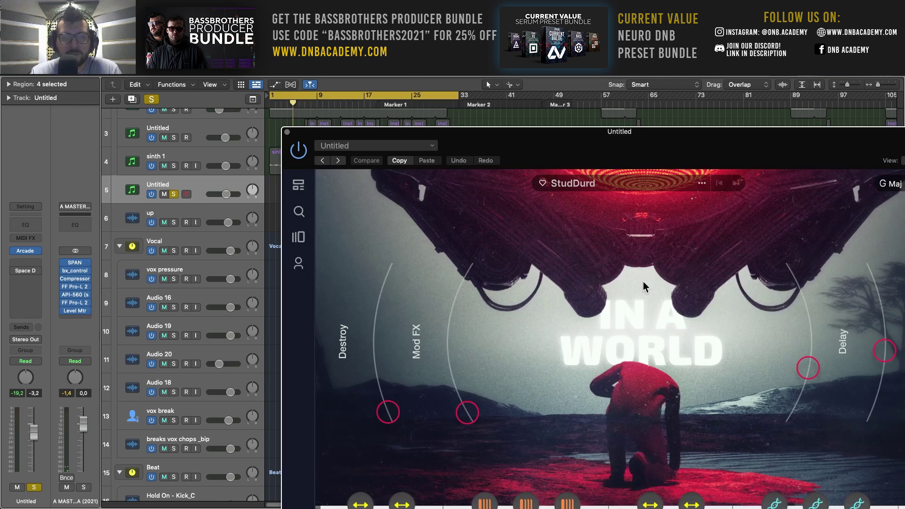
pyautogui.moveTo(739, 157); pyautogui.dragTo(595, 65)
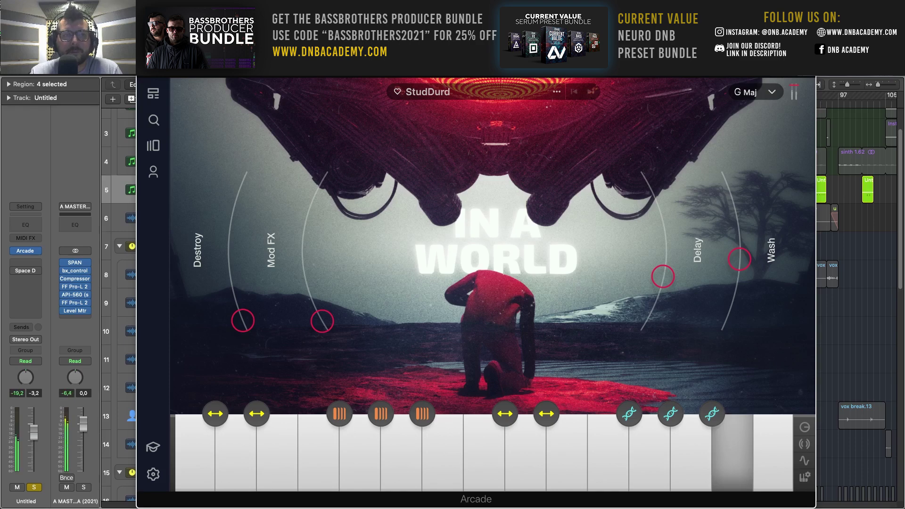
pyautogui.press('super+w')
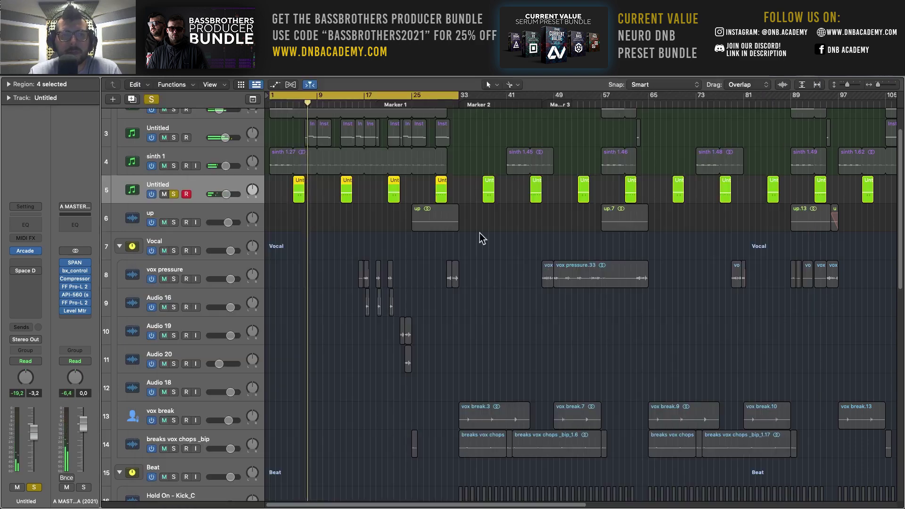
# Step: Audition the soloed track's second, third and fourth regions in the intro by starting playback just before each one
pyautogui.click(340, 103)
pyautogui.click(334, 103)
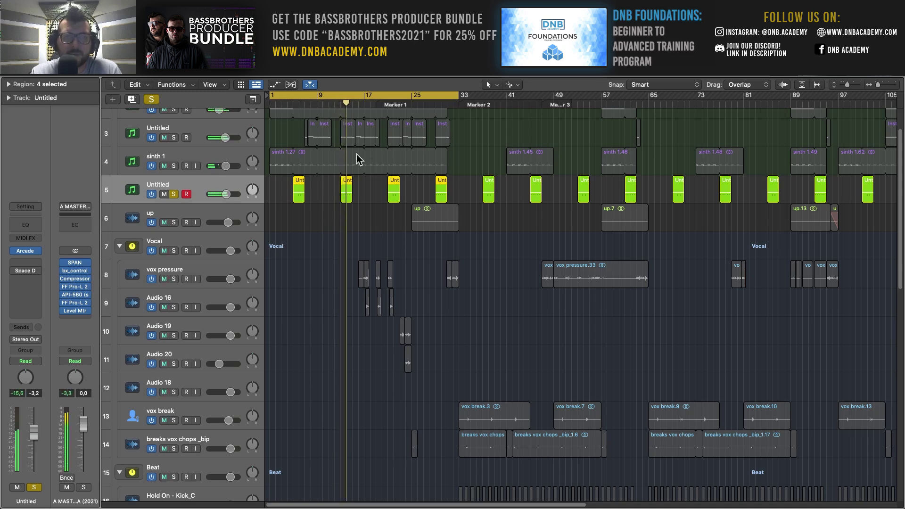
pyautogui.click(389, 103)
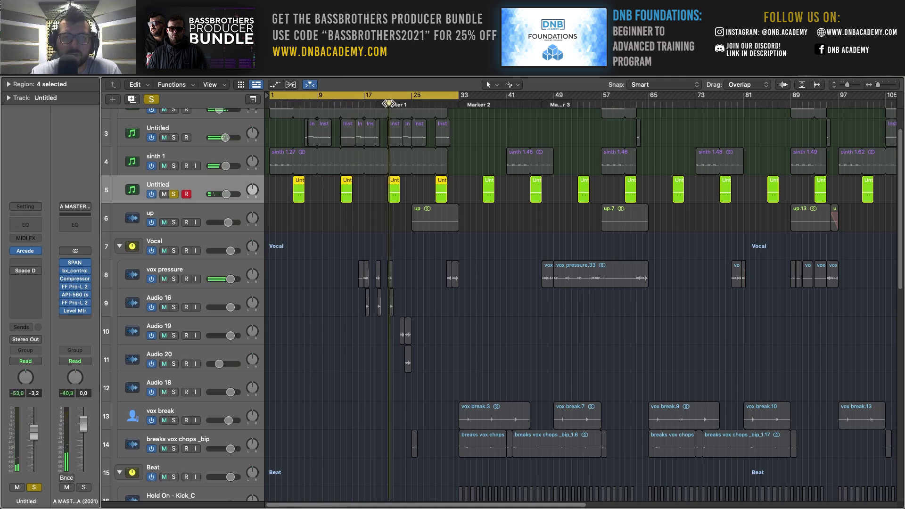
pyautogui.click(436, 103)
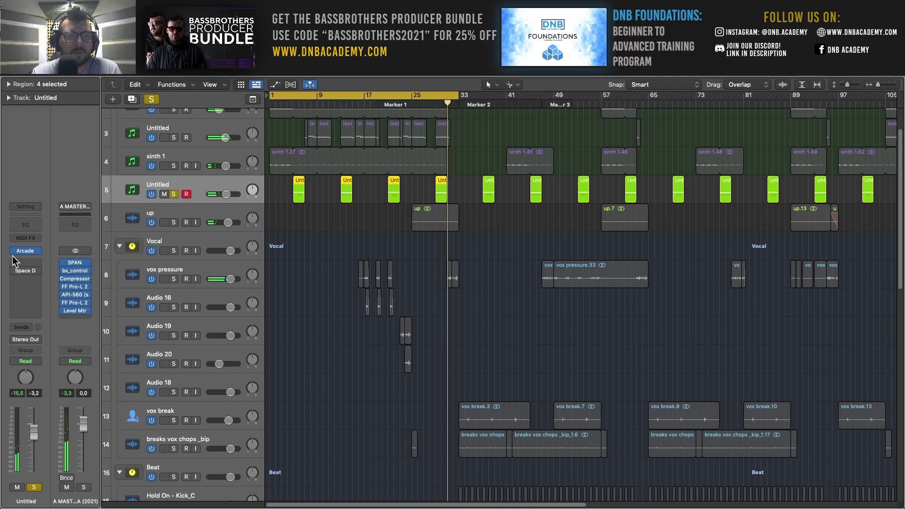
# Step: Open the Arcade instrument on track 5 to view its StudDurd kit, close it, and unsolo the track
pyautogui.click(38, 252)
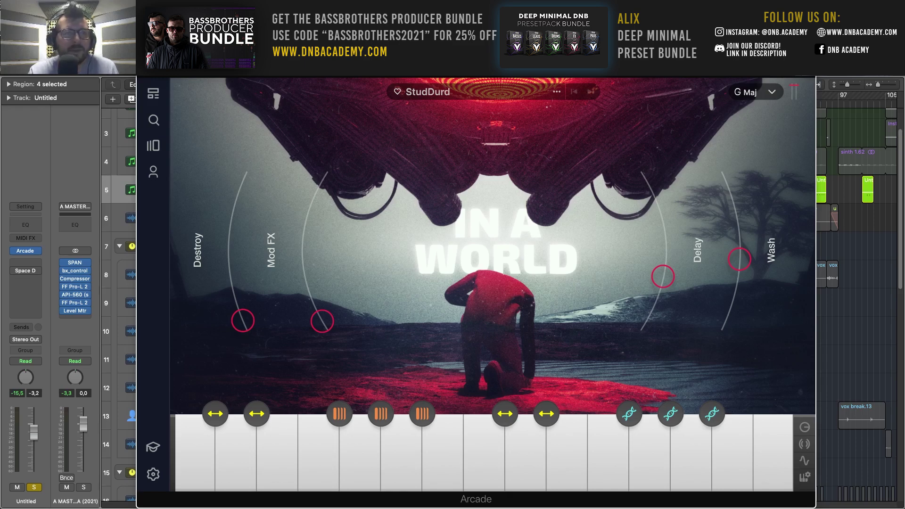
pyautogui.press('super+w')
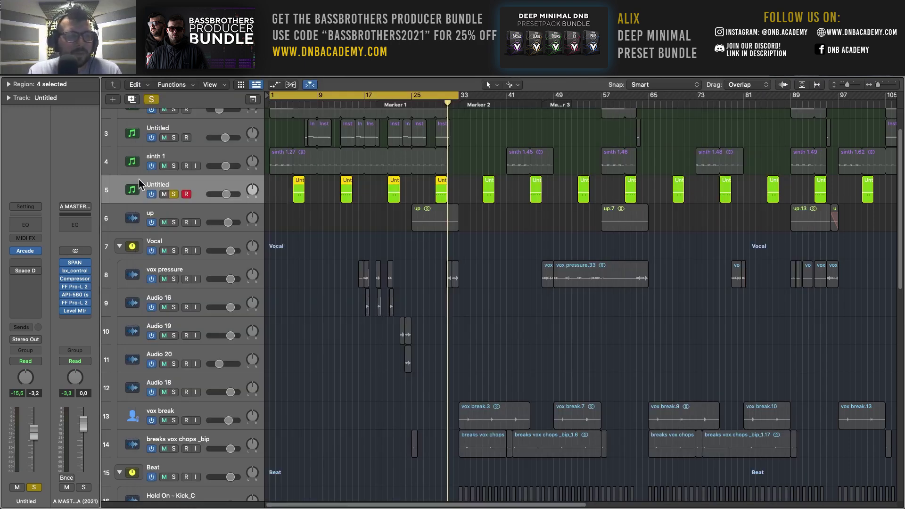
pyautogui.click(174, 195)
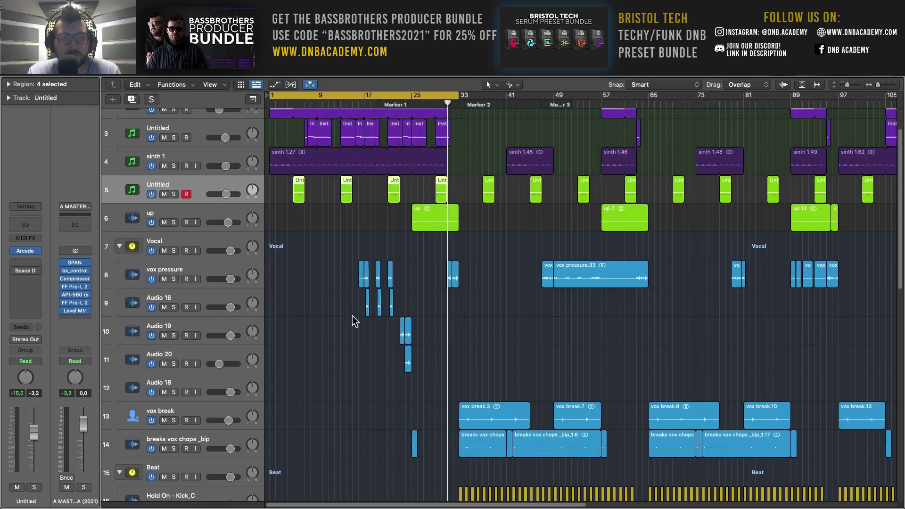
# Step: Play the full arrangement from the beginning to hear track 5 in context with the other intro parts
pyautogui.press('Return')
pyautogui.press('space')
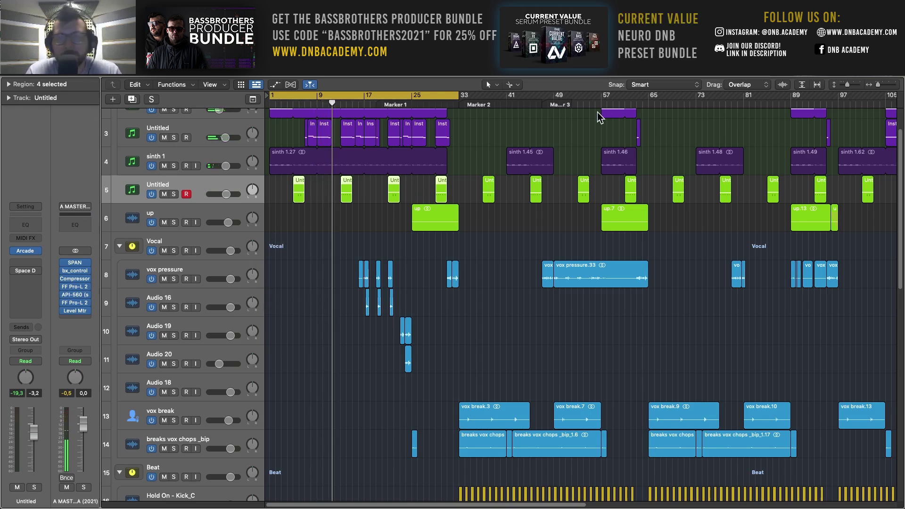
pyautogui.scroll(5, 467, 125)
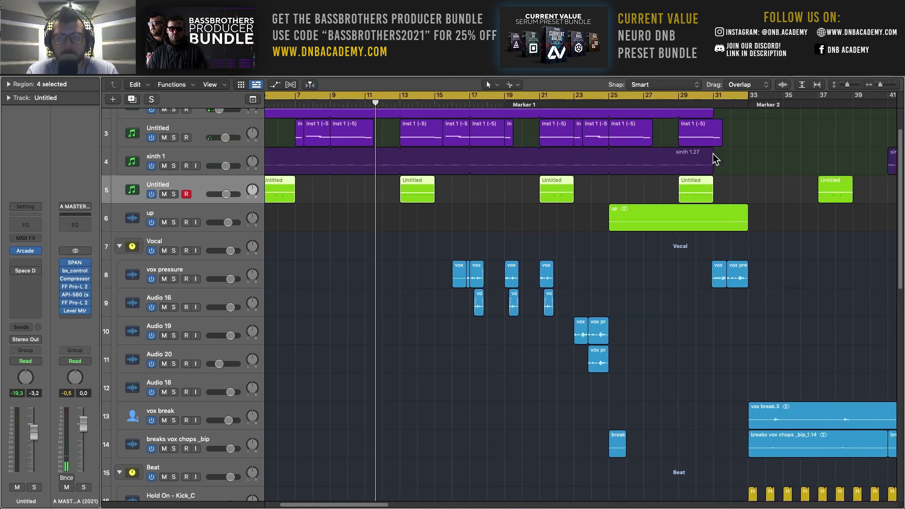
pyautogui.press('space')
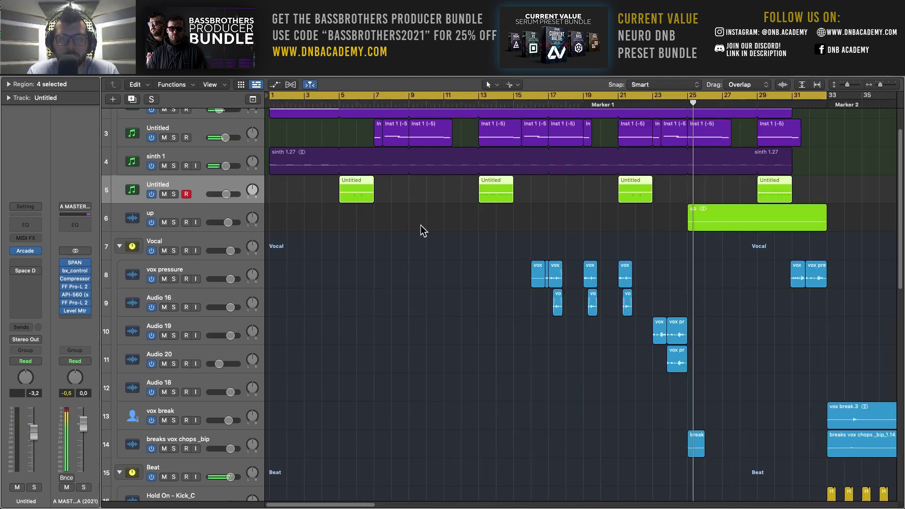
# Step: Audition the "up" track in solo over its region before bar 33, and restore the full mix
pyautogui.click(173, 222)
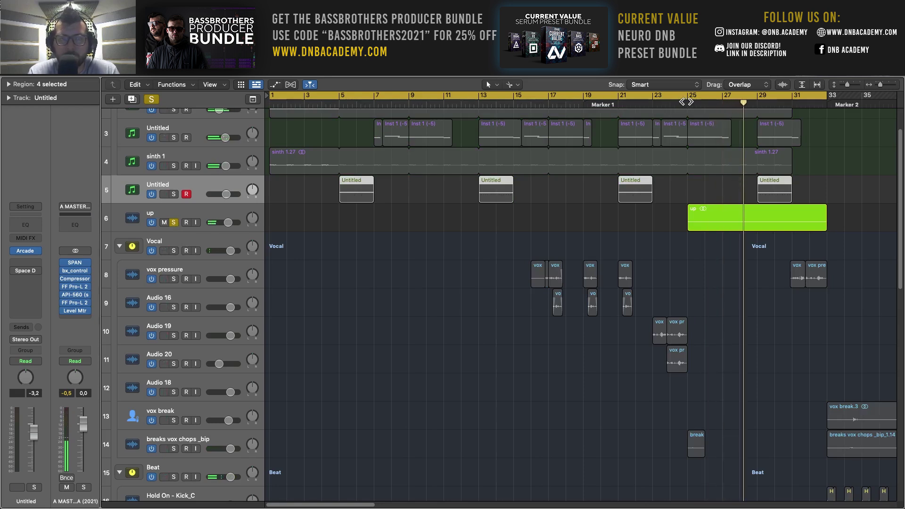
pyautogui.click(202, 213)
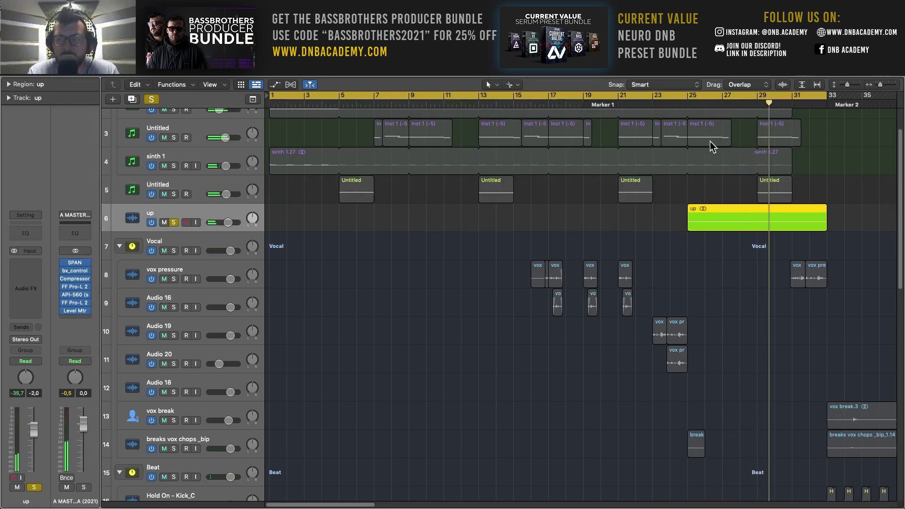
pyautogui.click(173, 222)
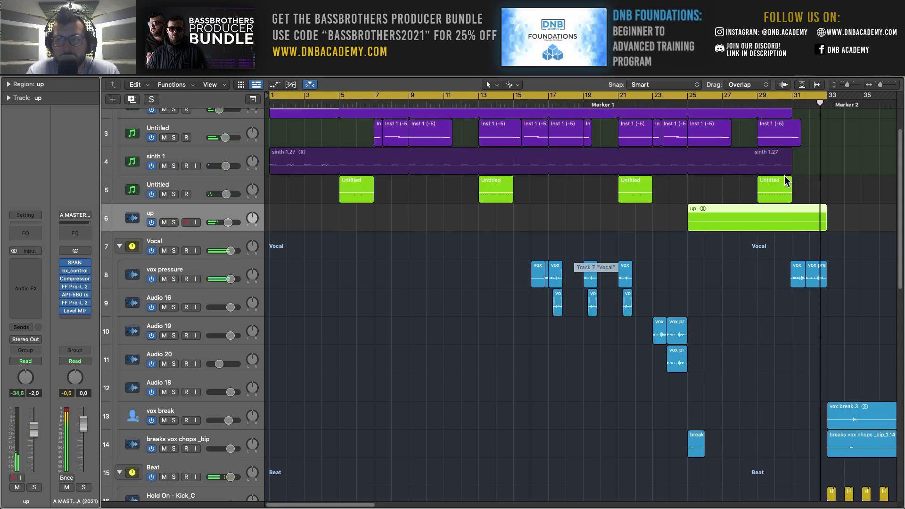
# Step: Select the Vocal track stack and look over the arrangement's intro, vocal, beat and bass tracks
pyautogui.click(880, 87)
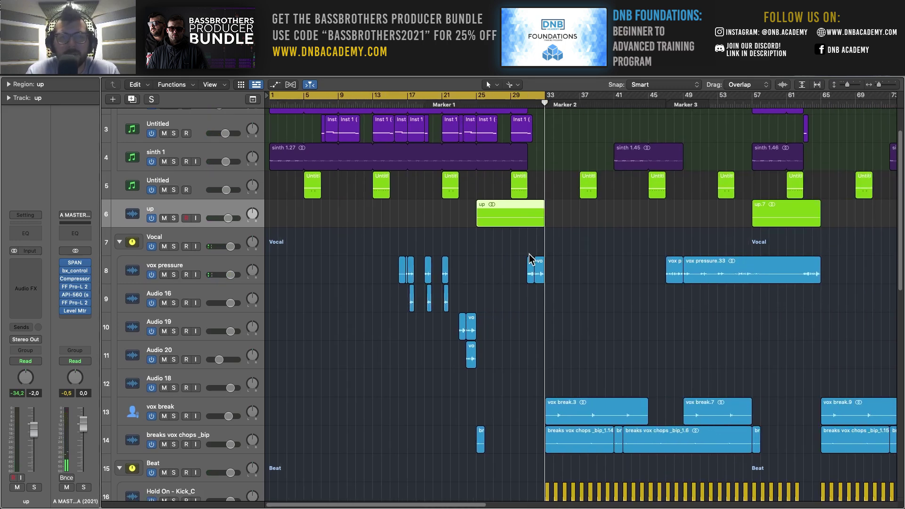
pyautogui.scroll(-2, 533, 257)
pyautogui.click(214, 225)
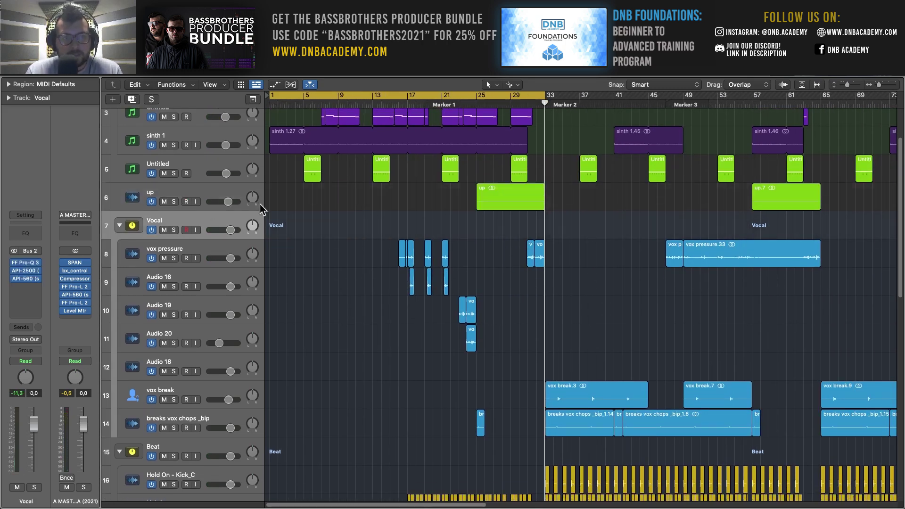
pyautogui.scroll(-2, 708, 224)
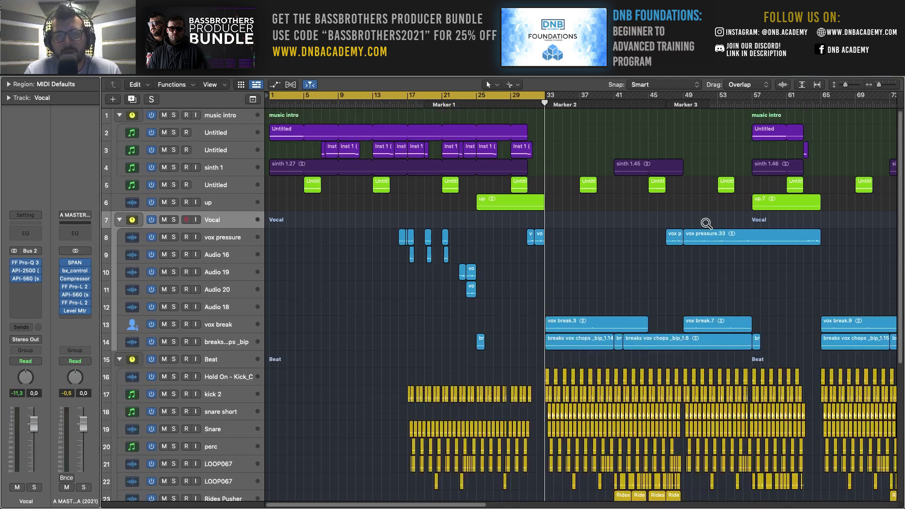
pyautogui.scroll(-2, 633, 249)
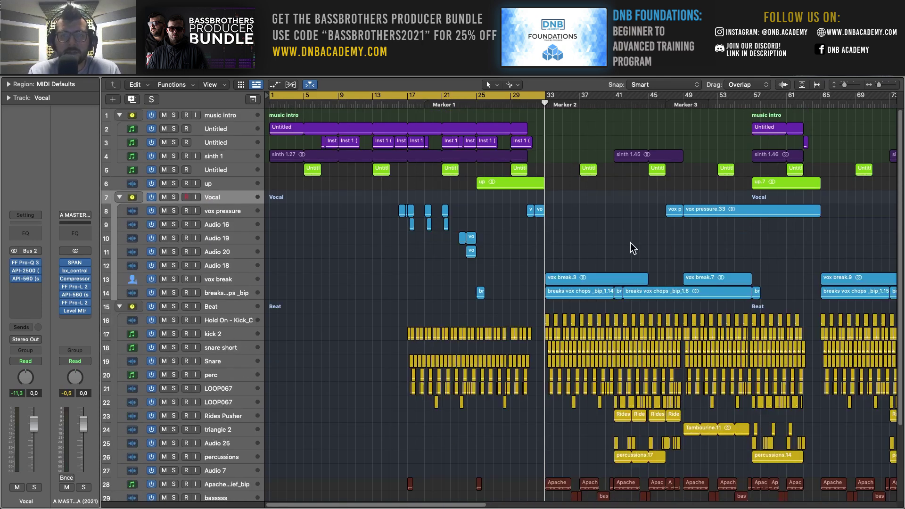
pyautogui.scroll(-1, 745, 186)
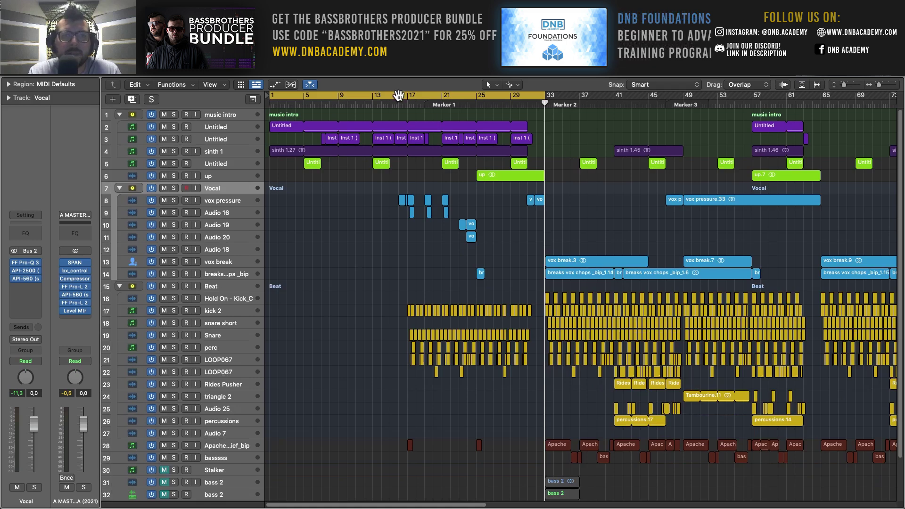
# Step: Move the cycle range's start to bar 13, keeping its end at bar 33
pyautogui.moveTo(372, 100); pyautogui.dragTo(545, 119)
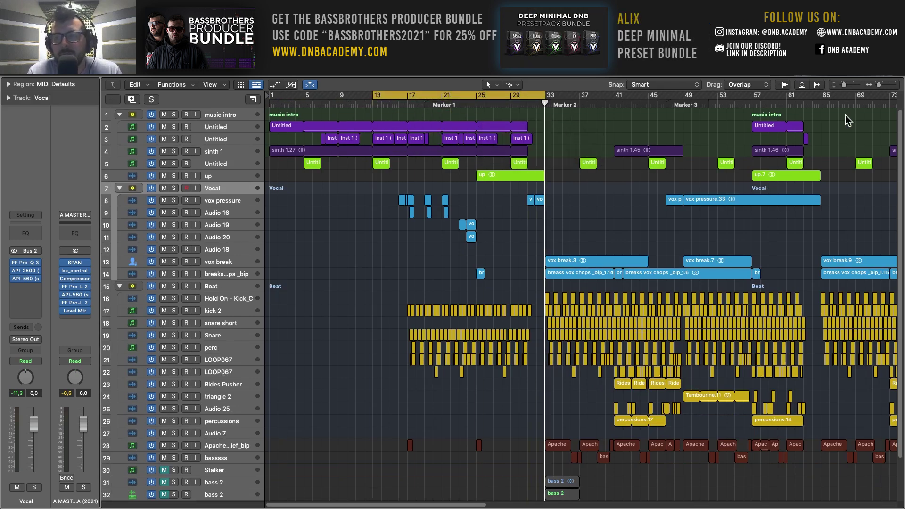
pyautogui.hscroll(5, 881, 89)
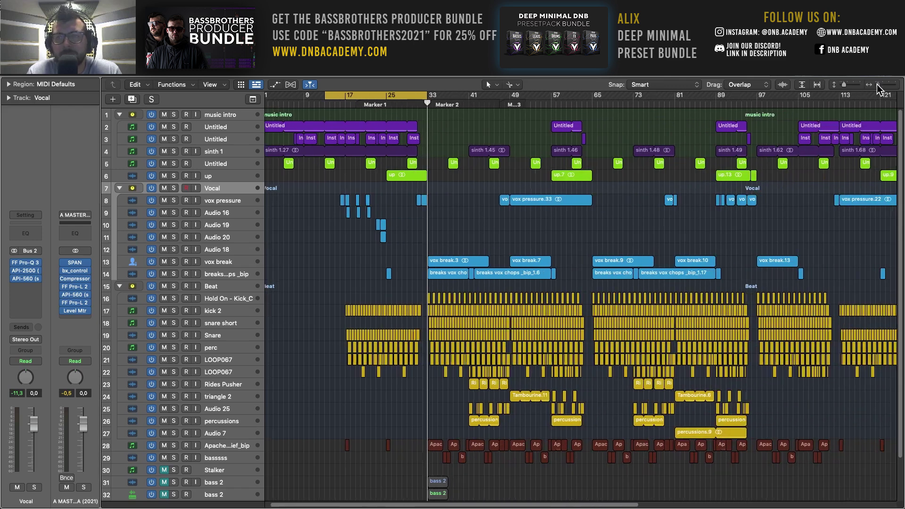
pyautogui.hscroll(3, 881, 89)
pyautogui.hscroll(-5, 646, 151)
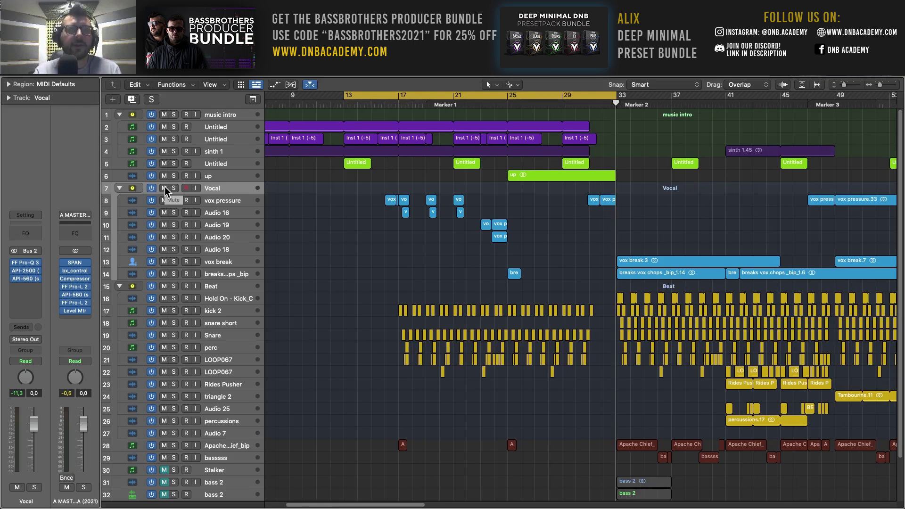
# Step: Select the vox pressure track and listen to its regions in the full mix from bar 13
pyautogui.click(231, 202)
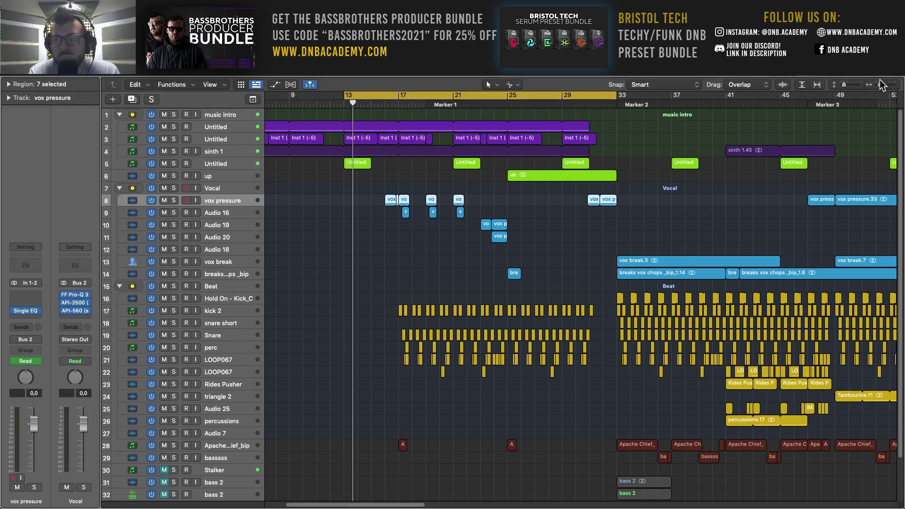
pyautogui.moveTo(880, 85); pyautogui.dragTo(884, 86)
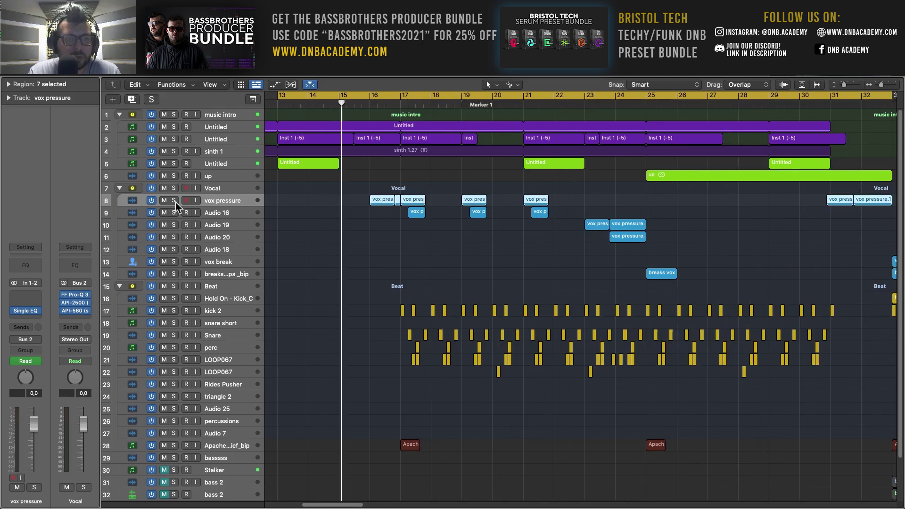
pyautogui.scroll(3, 379, 239)
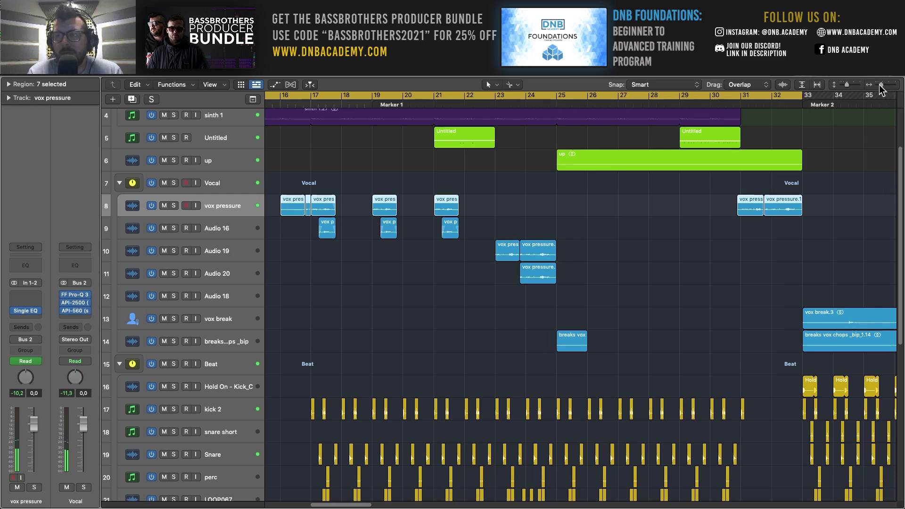
pyautogui.moveTo(880, 86); pyautogui.dragTo(878, 85)
# Step: Solo the Vocal track stack and move the cycle range's start to bar 16
pyautogui.click(211, 184)
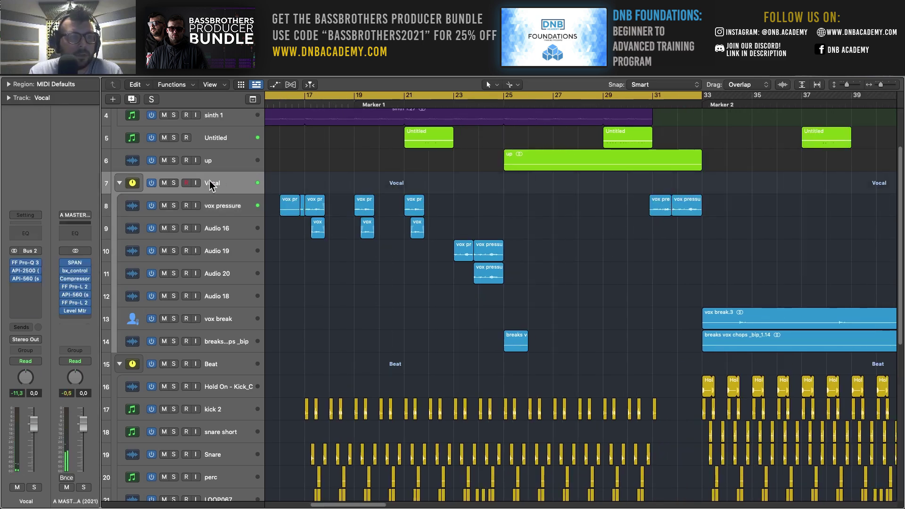
pyautogui.click(174, 183)
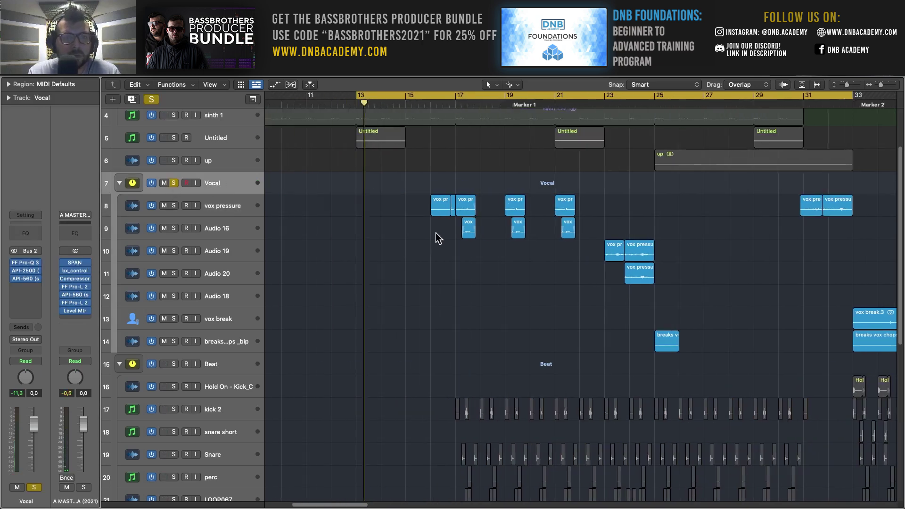
pyautogui.hscroll(3, 434, 214)
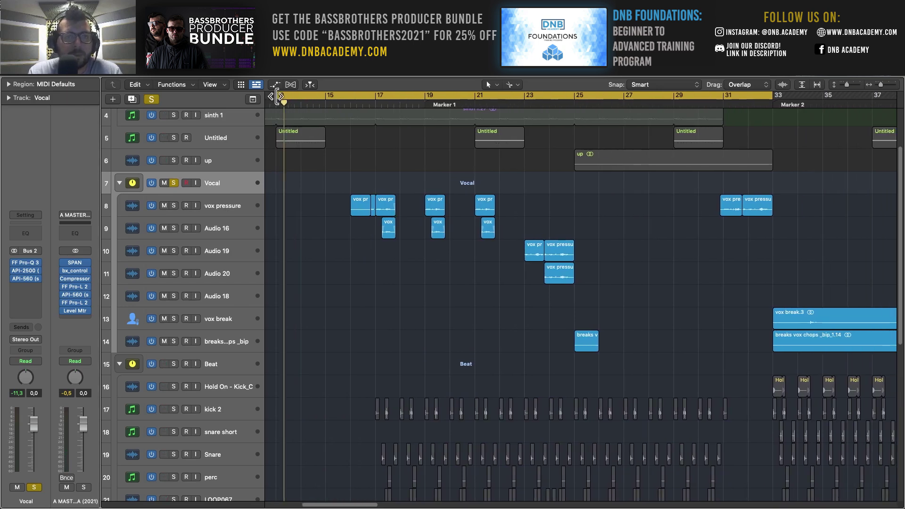
pyautogui.moveTo(278, 96); pyautogui.dragTo(351, 141)
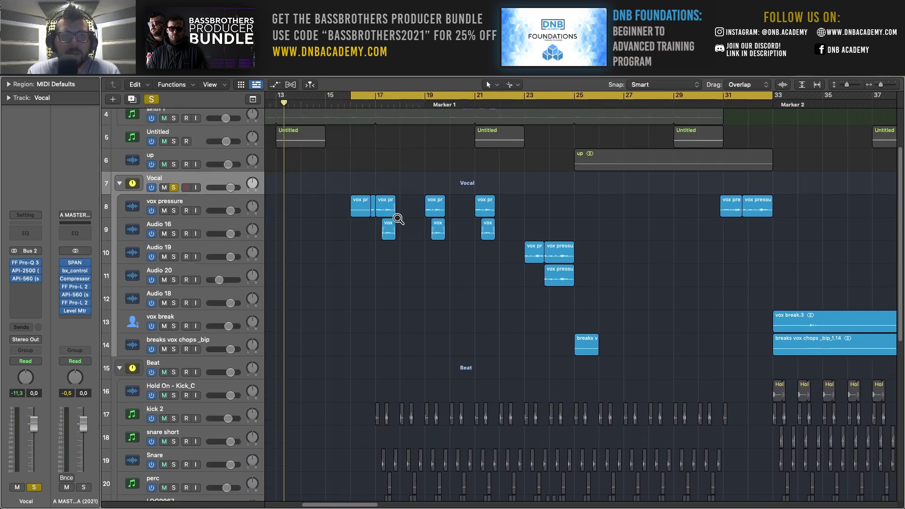
# Step: Select the Audio 20 track and play the soloed vocals from bar 23, examining the layered vox pressure regions
pyautogui.keyDown('ctrl'); pyautogui.keyDown('alt'); pyautogui.click(397, 219); pyautogui.keyUp('alt'); pyautogui.keyUp('ctrl')
pyautogui.moveTo(880, 85); pyautogui.dragTo(884, 91)
pyautogui.hscroll(5, 710, 247)
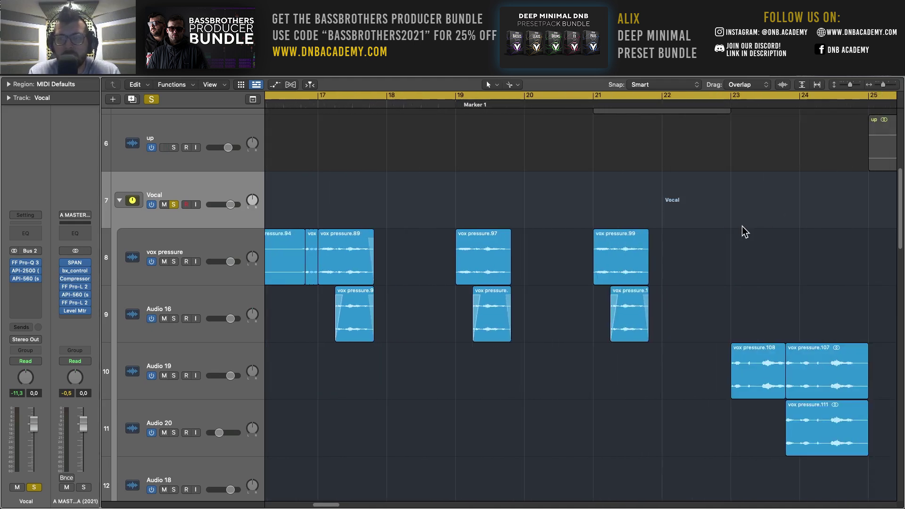
pyautogui.scroll(-3, 744, 232)
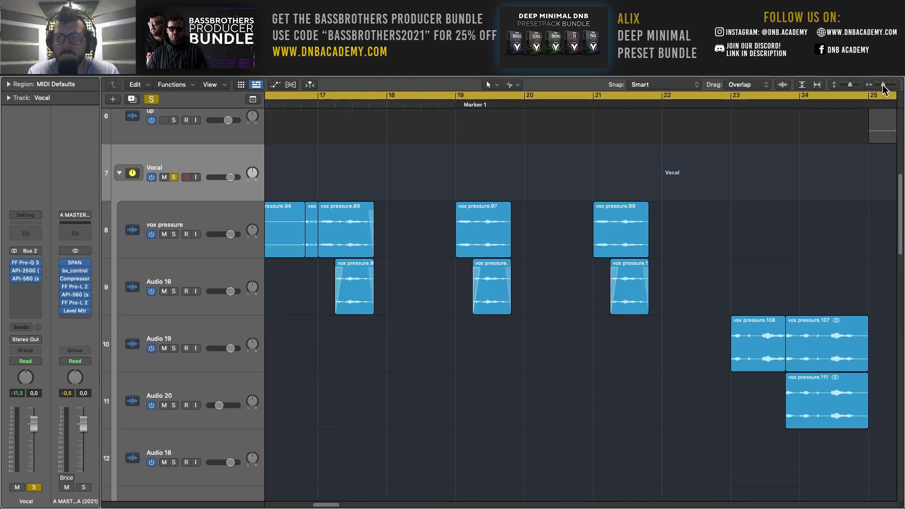
pyautogui.moveTo(885, 90); pyautogui.dragTo(881, 90)
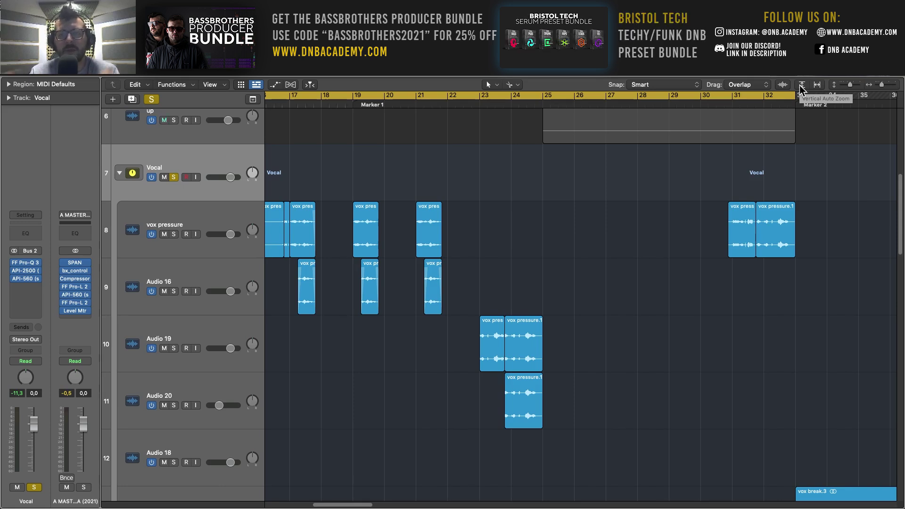
pyautogui.click(236, 383)
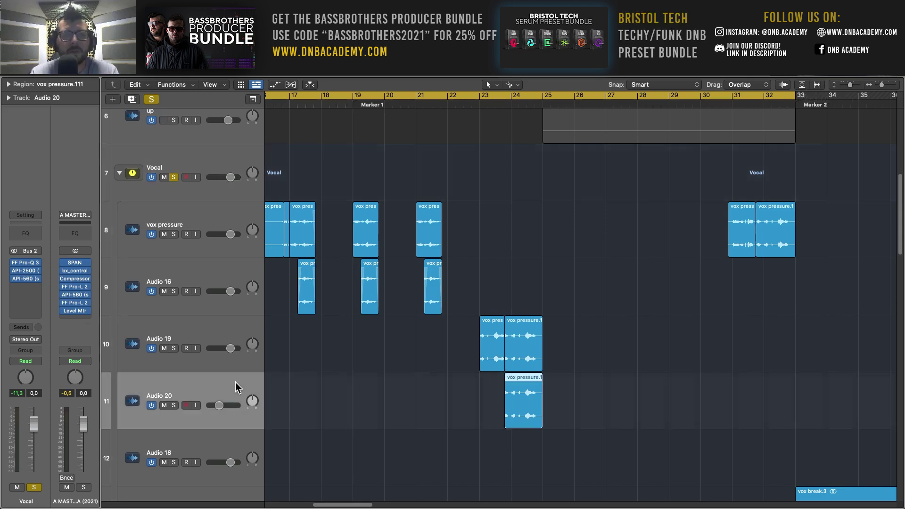
pyautogui.click(480, 104)
pyautogui.press('space')
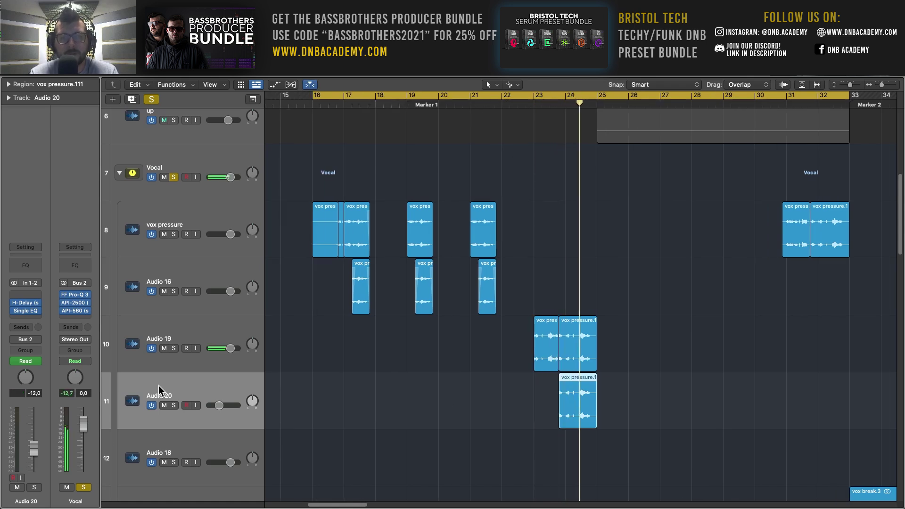
# Step: Show the track automation to examine the vocal tracks' Frequency and Feedback curves, and hide it again
pyautogui.click(277, 84)
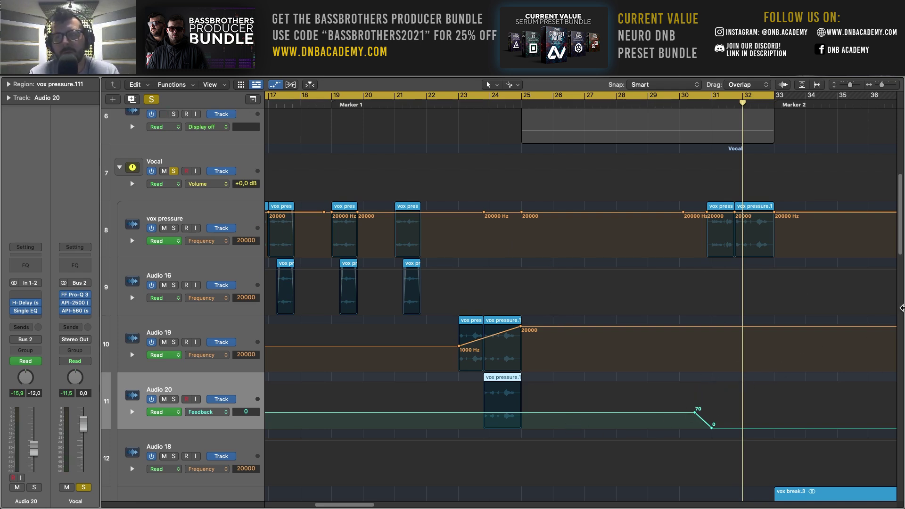
pyautogui.moveTo(883, 87); pyautogui.dragTo(880, 89)
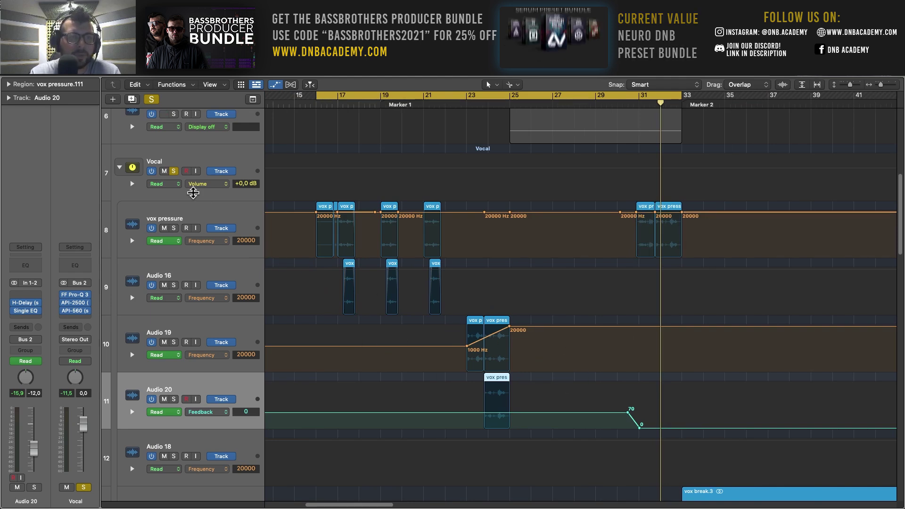
pyautogui.click(276, 85)
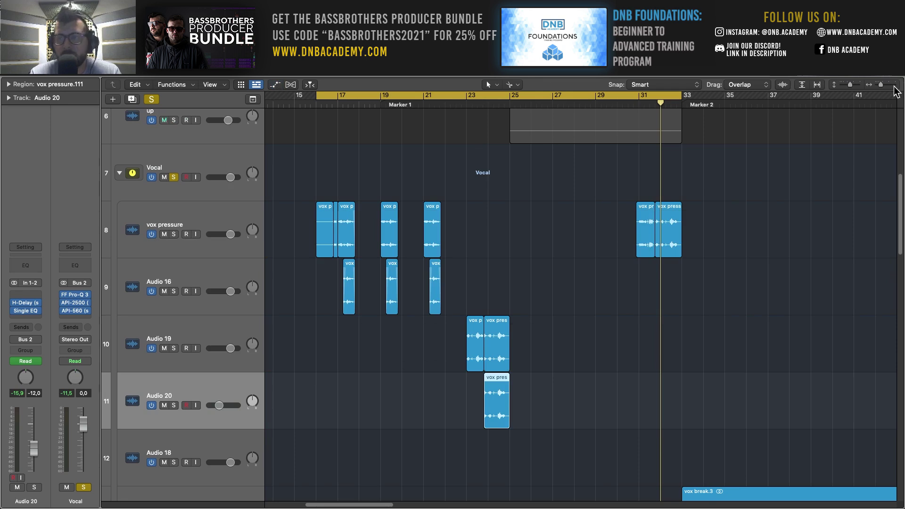
# Step: Play the soloed vocals from bar 16 and examine the overlapping vox pressure and Audio 16 regions around bar 17
pyautogui.moveTo(885, 88); pyautogui.dragTo(887, 89)
pyautogui.press('space')
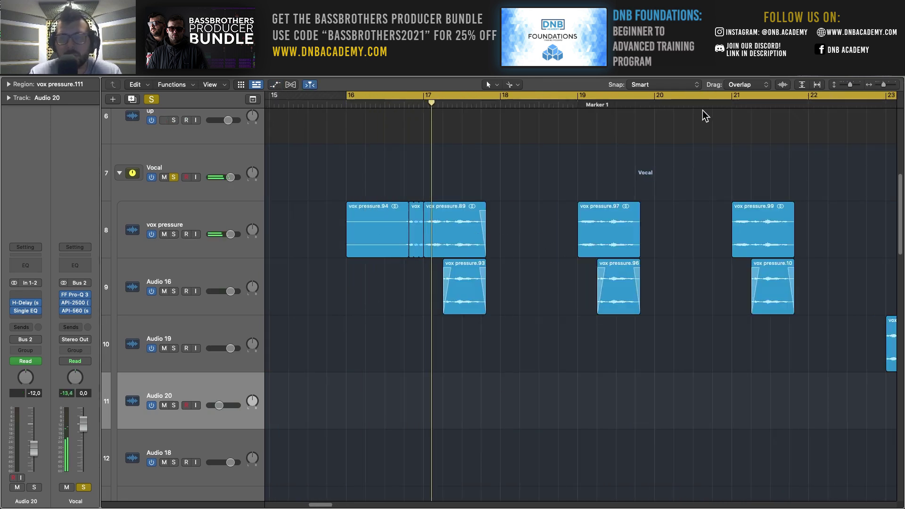
pyautogui.moveTo(883, 88); pyautogui.dragTo(886, 88)
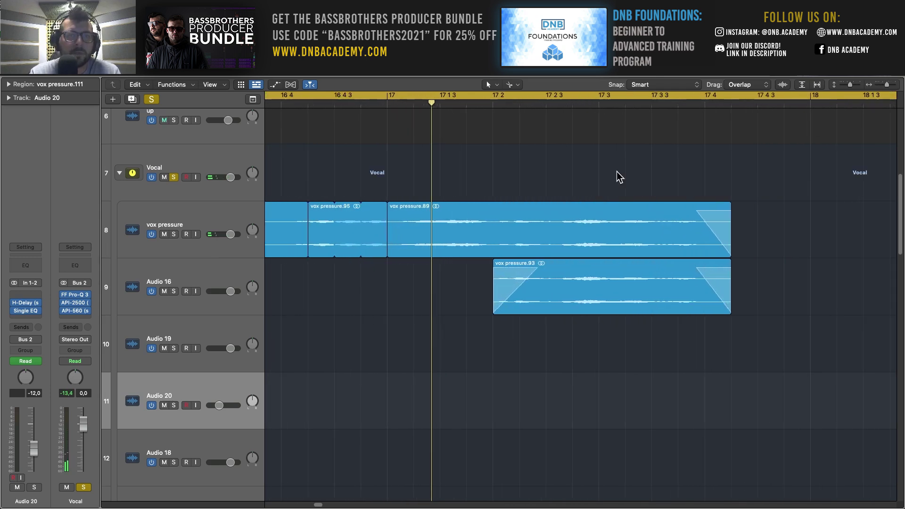
pyautogui.hscroll(-2, 374, 143)
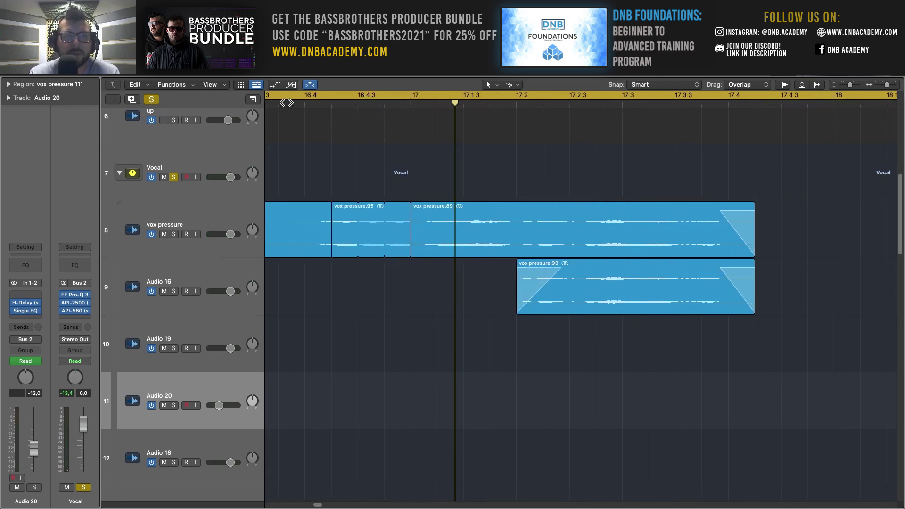
# Step: Play the soloed vocals past bar 17 and select the Audio 16 track to examine its overlapping region
pyautogui.press('space')
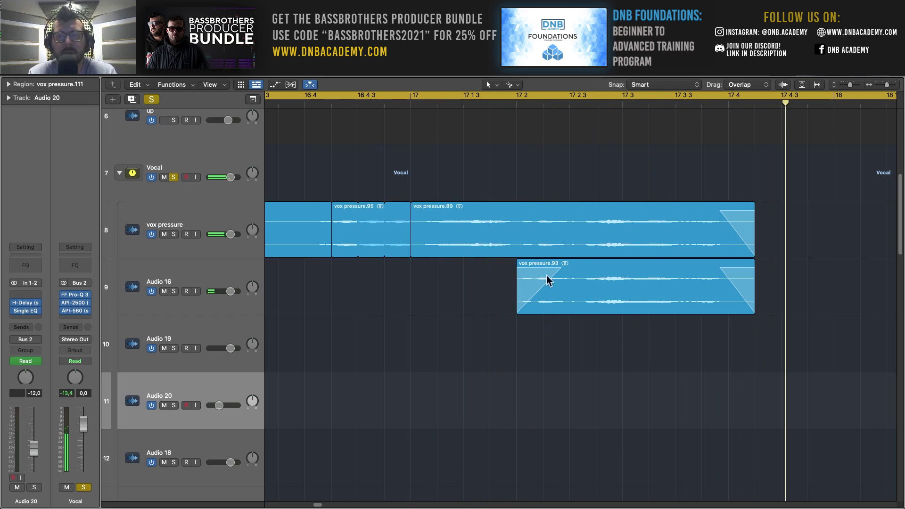
pyautogui.click(231, 269)
pyautogui.press('space')
pyautogui.hscroll(6, 640, 292)
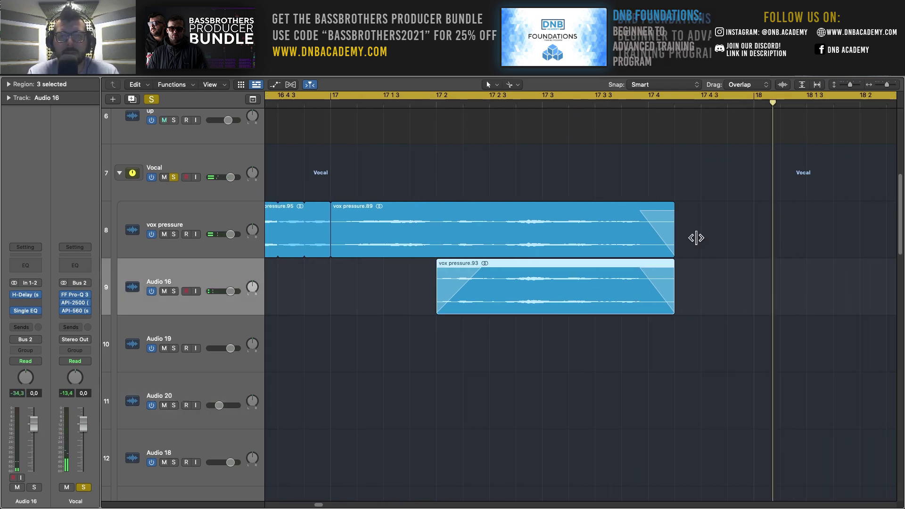
# Step: Audition the soloed vocals with the Audio 16 track muted, and unmute the track again
pyautogui.moveTo(885, 87); pyautogui.dragTo(883, 88)
pyautogui.click(165, 291)
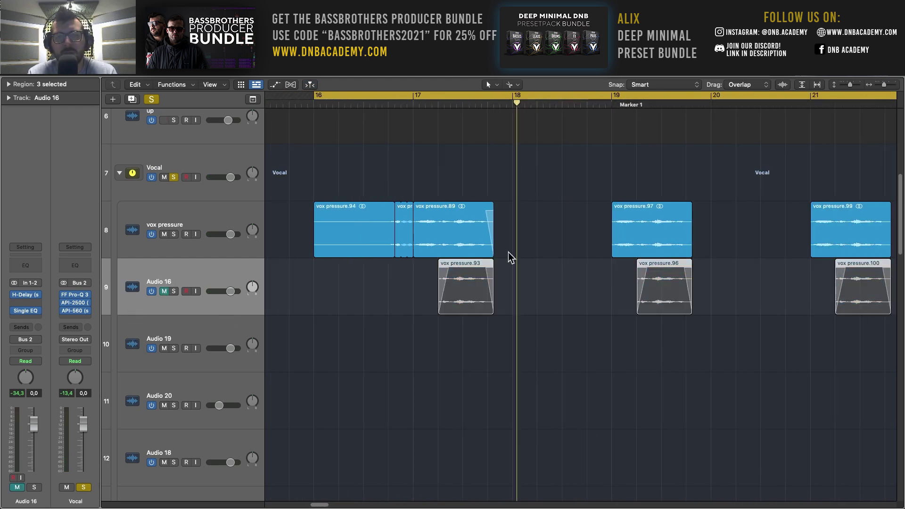
pyautogui.hotkey('shift', 'space')
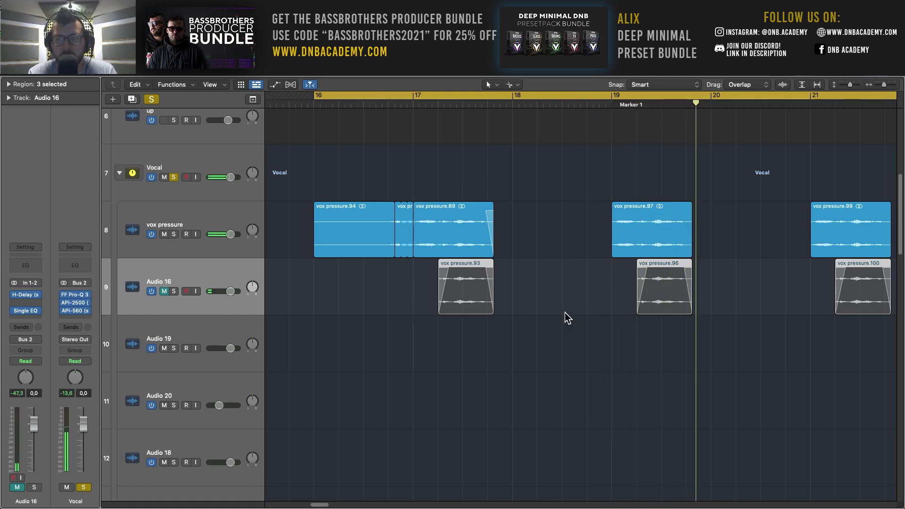
pyautogui.click(225, 207)
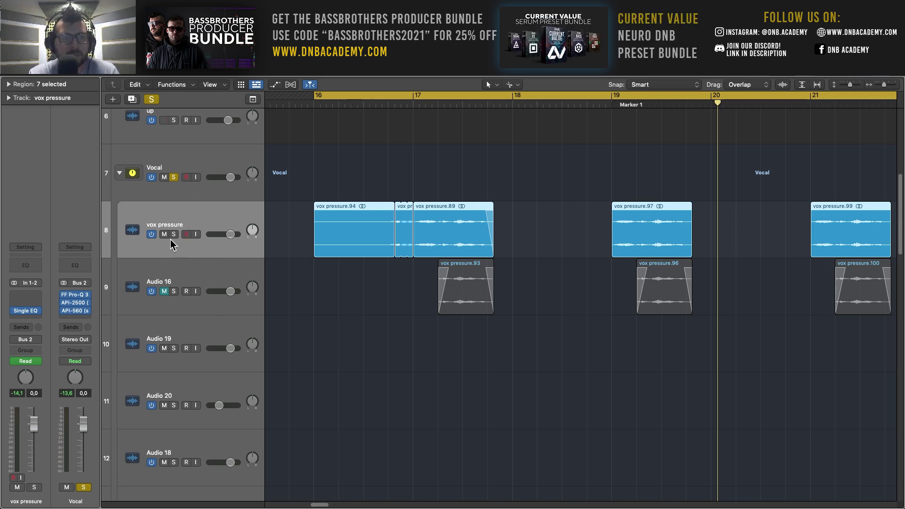
pyautogui.click(164, 291)
# Step: Examine the Audio 16 track's H-Delay settings, including its filters, play the soloed vocals with it, and close the plug-in
pyautogui.click(116, 289)
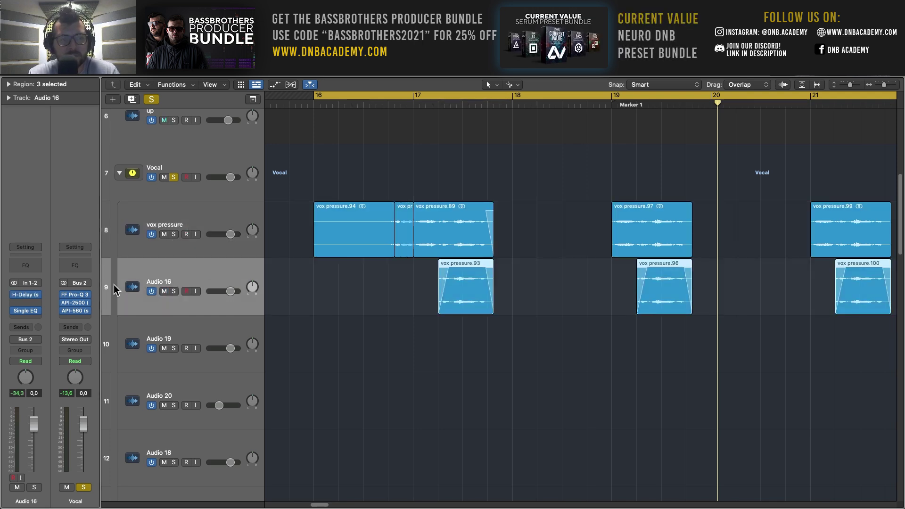
pyautogui.click(27, 295)
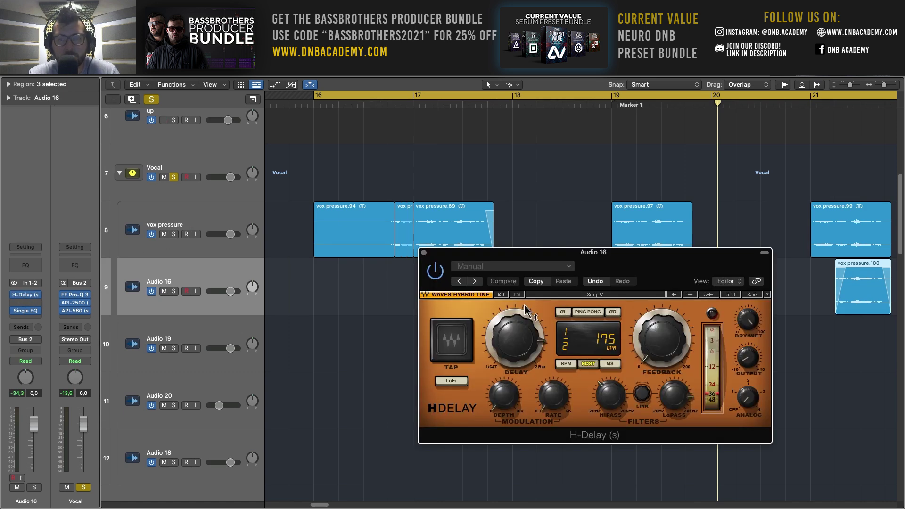
pyautogui.moveTo(584, 271); pyautogui.dragTo(696, 289)
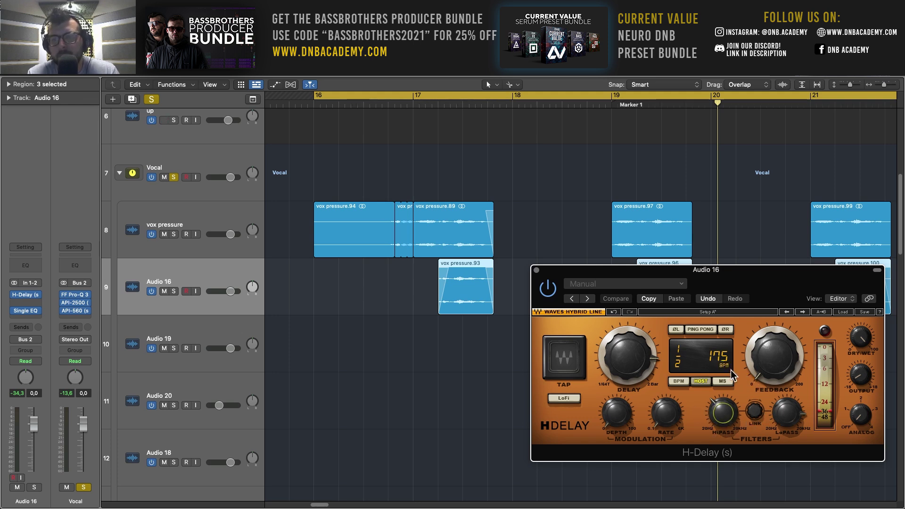
pyautogui.click(786, 418)
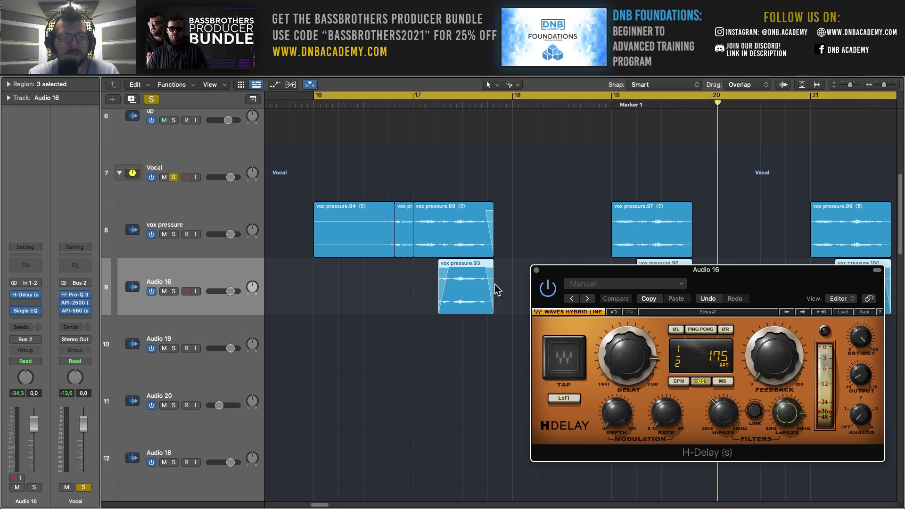
pyautogui.press('space')
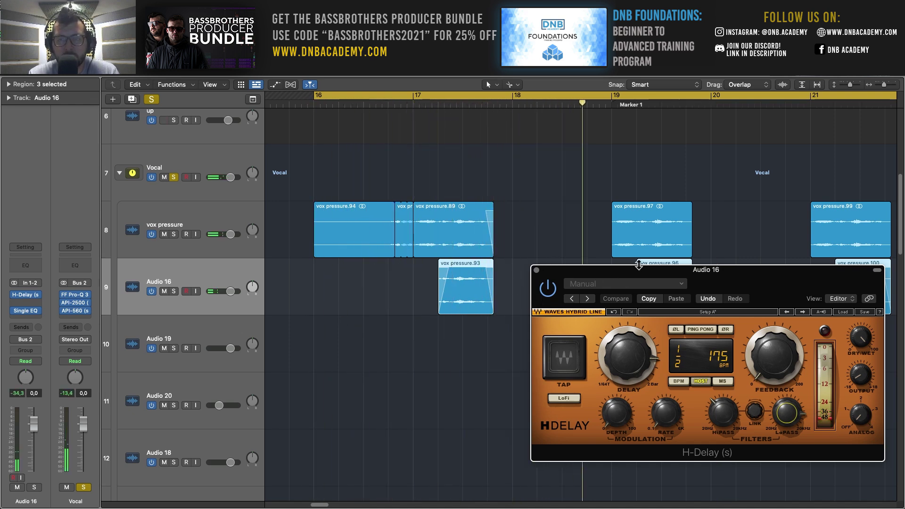
pyautogui.moveTo(585, 276); pyautogui.dragTo(303, 227)
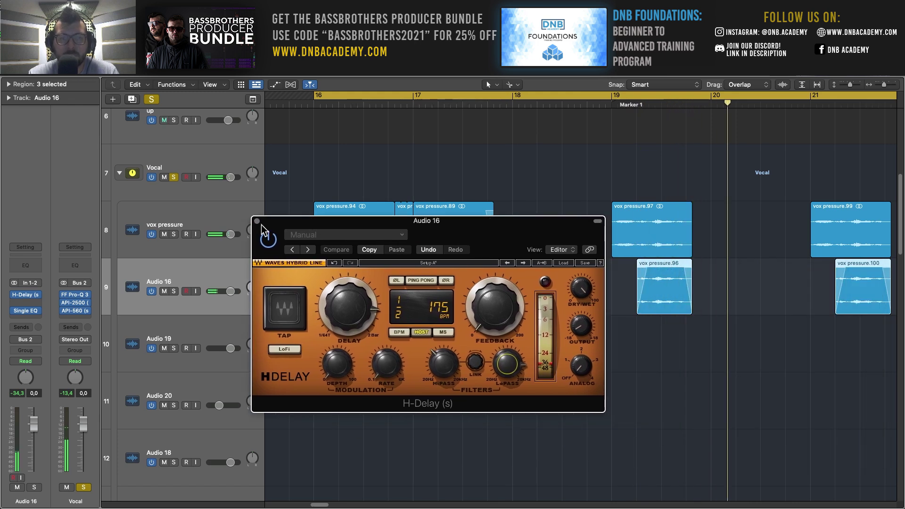
pyautogui.press('super+w')
# Step: Select the Audio 19 track, show the track automation and play from bar 23 to examine its Frequency curve
pyautogui.hscroll(10, 584, 383)
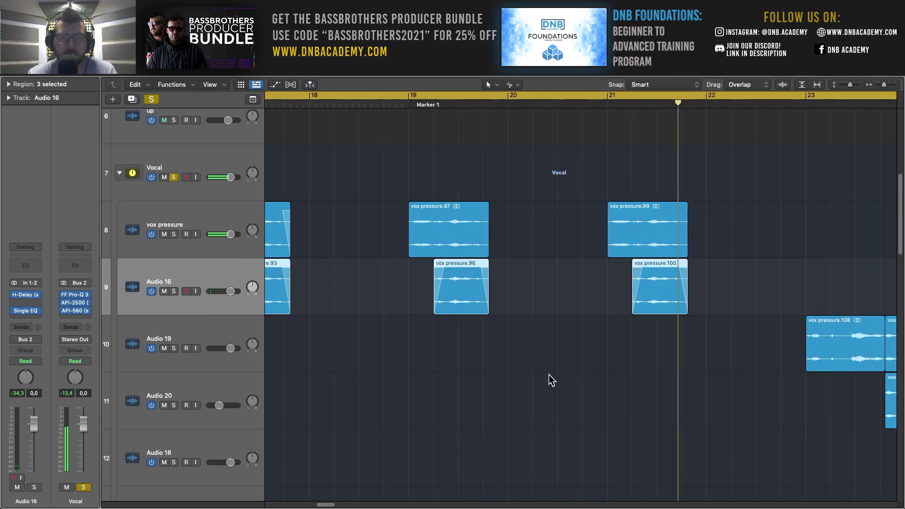
pyautogui.hscroll(3, 532, 360)
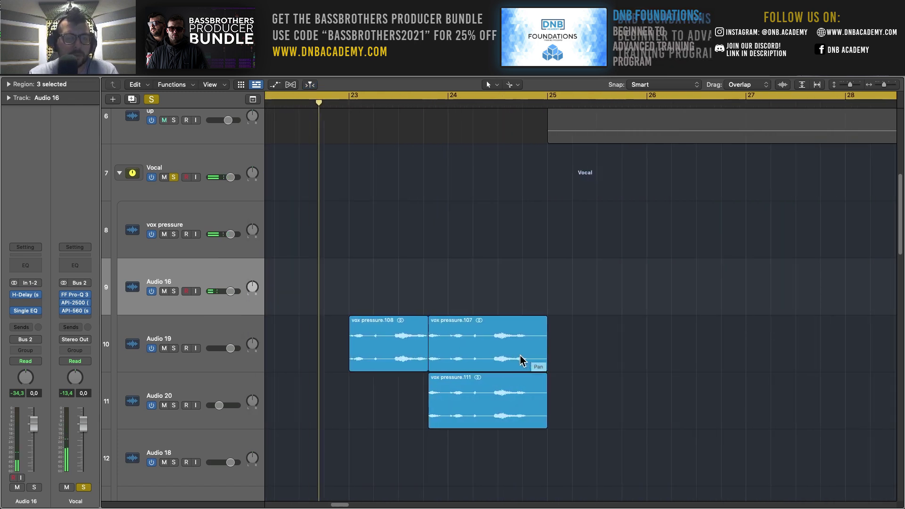
pyautogui.click(193, 323)
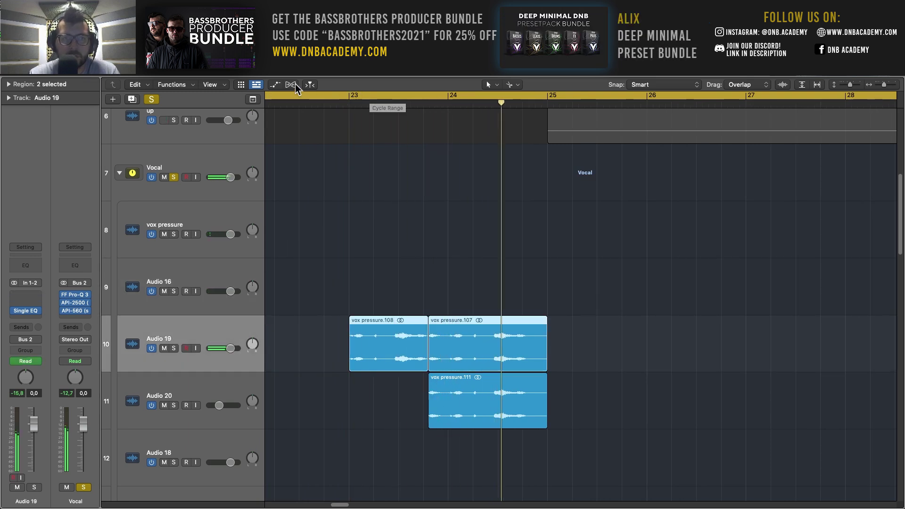
pyautogui.click(276, 85)
pyautogui.scroll(-5, 524, 260)
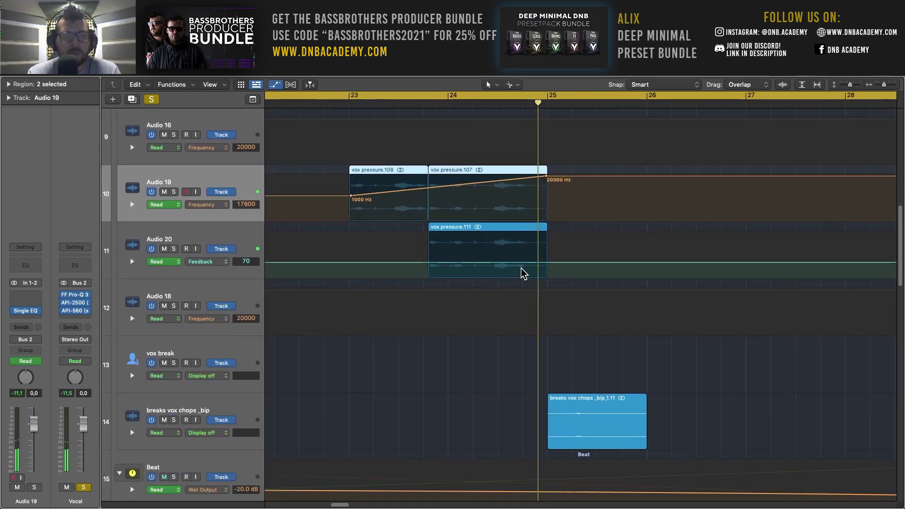
pyautogui.scroll(3, 518, 270)
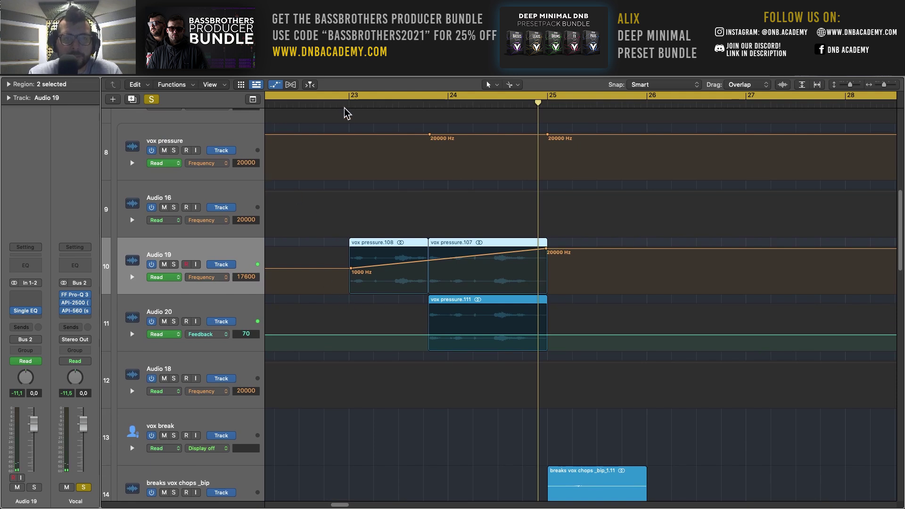
pyautogui.click(344, 104)
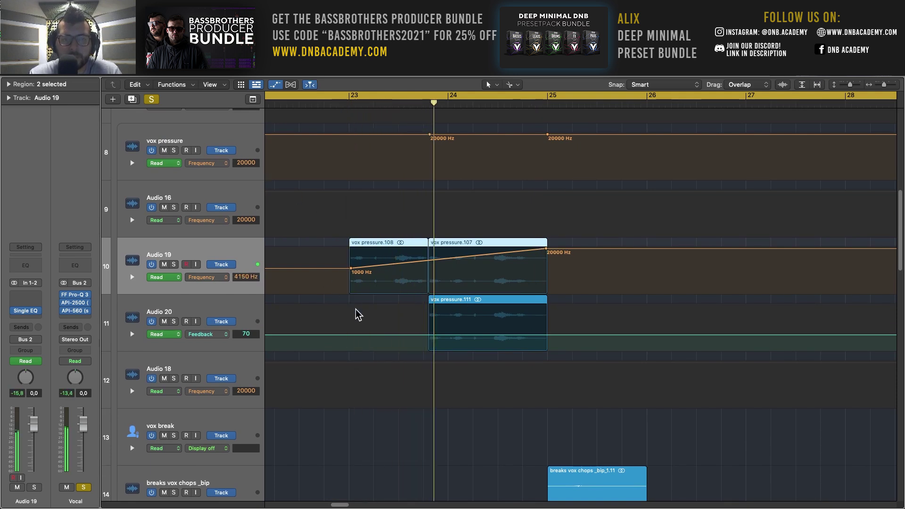
# Step: Select the Audio 20 track, examine its H-Delay settings, and close the plug-in
pyautogui.click(194, 309)
pyautogui.press('v')
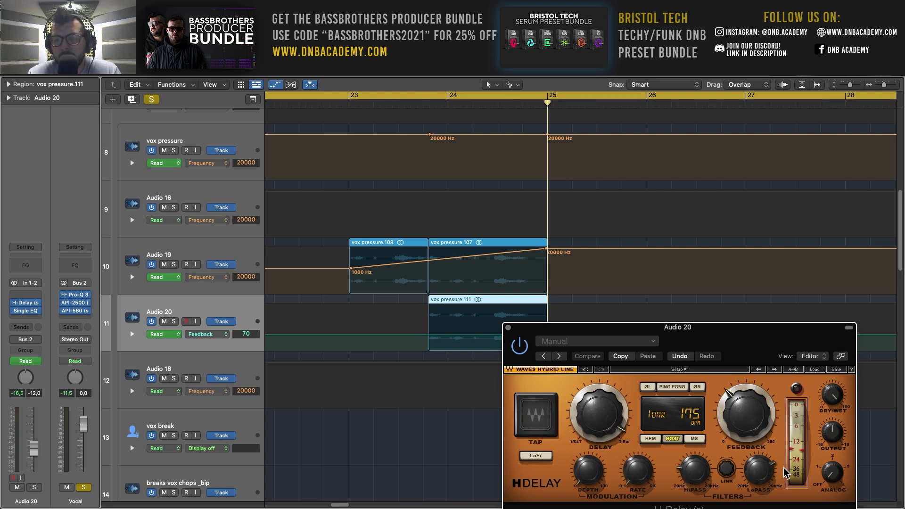
pyautogui.click(508, 328)
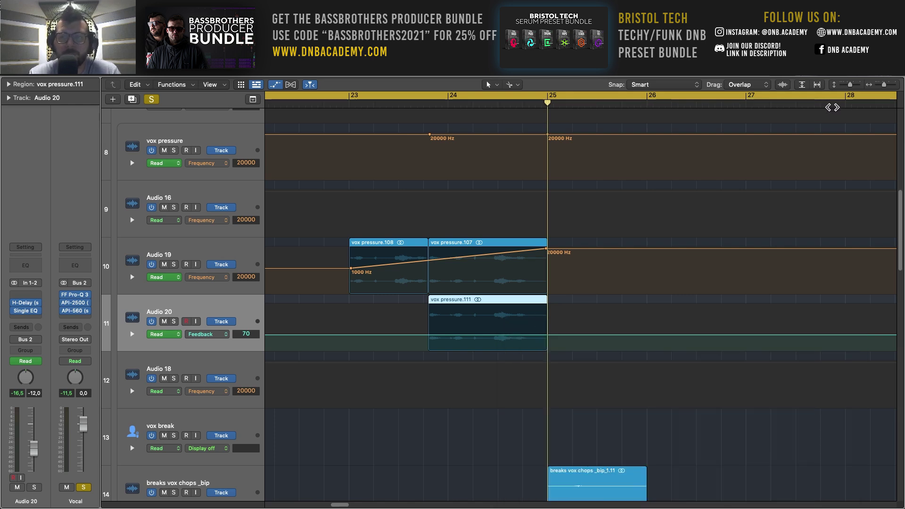
# Step: Turn off solo on the Vocal track stack and play the full arrangement from about bar 31
pyautogui.click(878, 91)
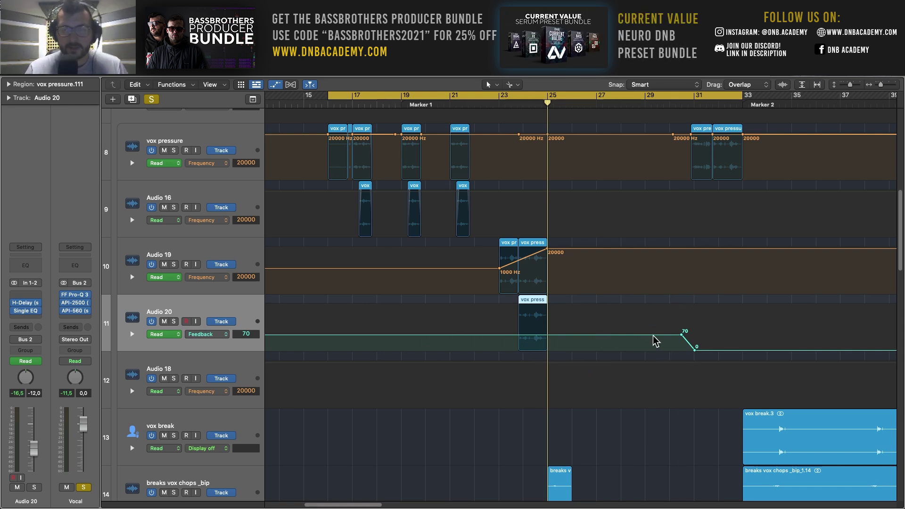
pyautogui.click(878, 91)
pyautogui.keyDown('ctrl'); pyautogui.keyDown('alt'); pyautogui.click(807, 122); pyautogui.keyUp('alt'); pyautogui.keyUp('ctrl')
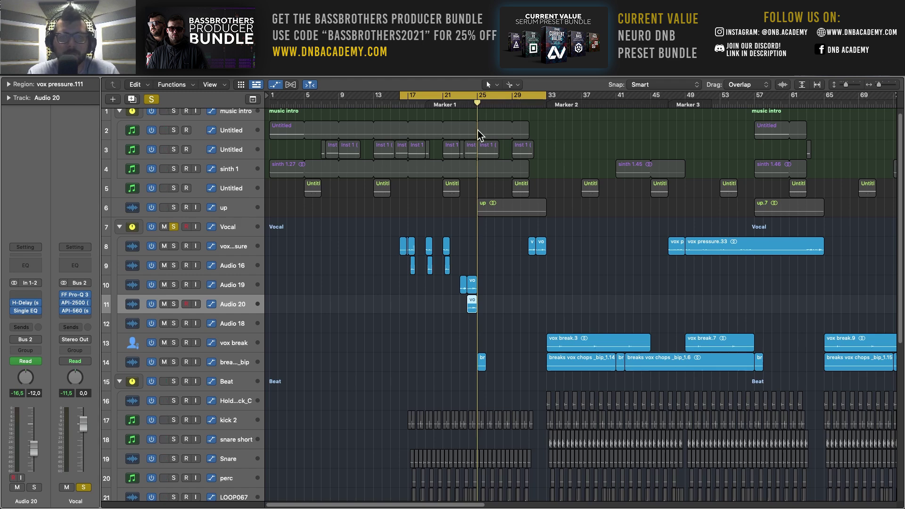
pyautogui.click(177, 226)
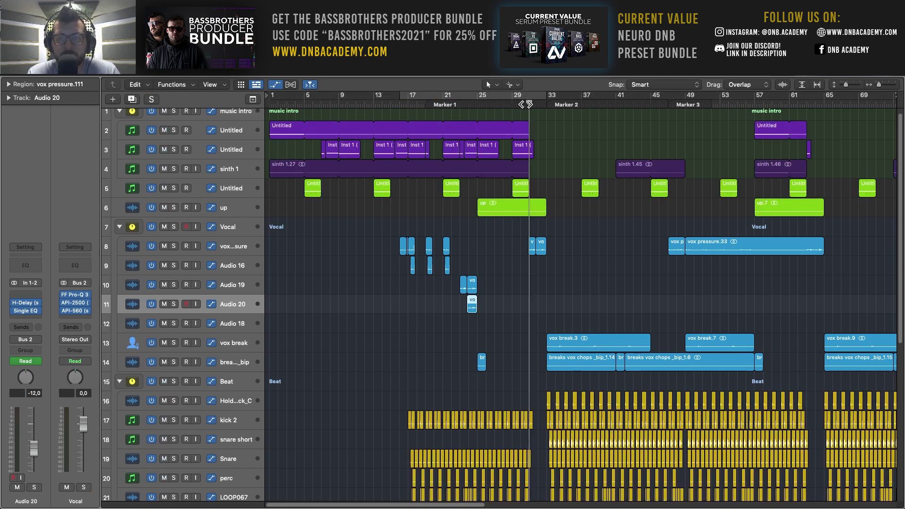
pyautogui.press('space')
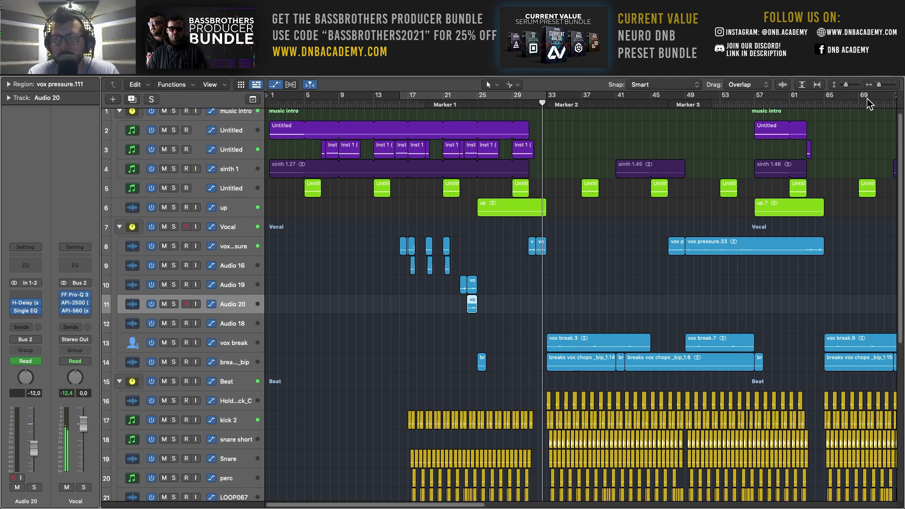
# Step: Examine the vox break and breaks vox chops _bip regions after Marker 2 during playback, hiding the track automation
pyautogui.moveTo(880, 85); pyautogui.dragTo(884, 86)
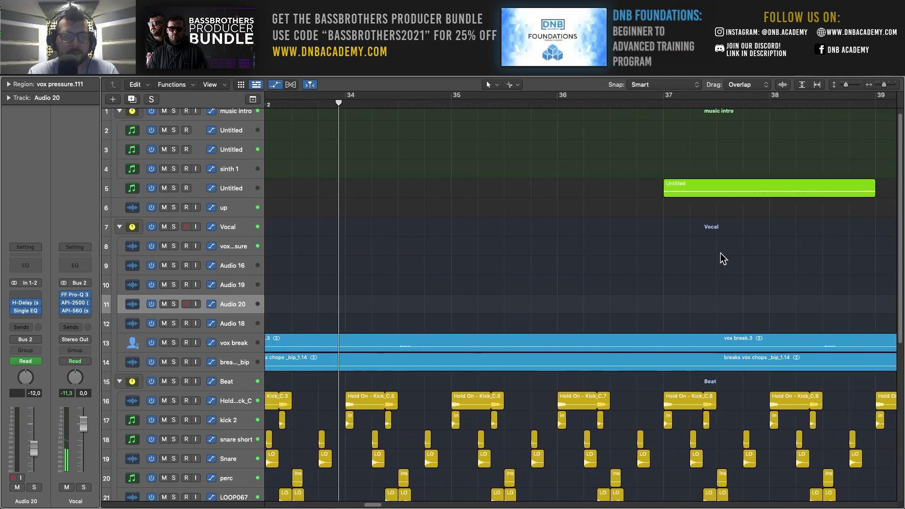
pyautogui.press('a')
pyautogui.keyDown('ctrl'); pyautogui.keyDown('alt'); pyautogui.click(703, 261); pyautogui.keyUp('alt'); pyautogui.keyUp('ctrl')
pyautogui.scroll(-8, 698, 266)
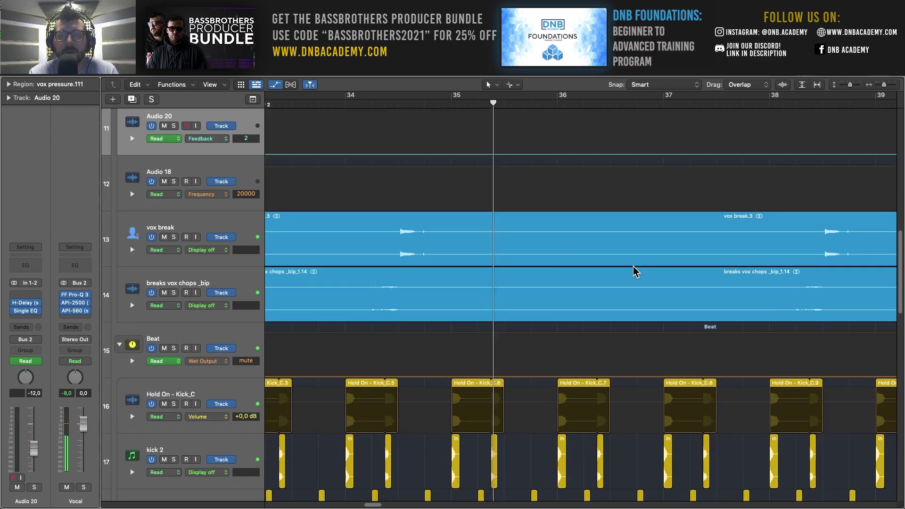
pyautogui.hscroll(10, 633, 272)
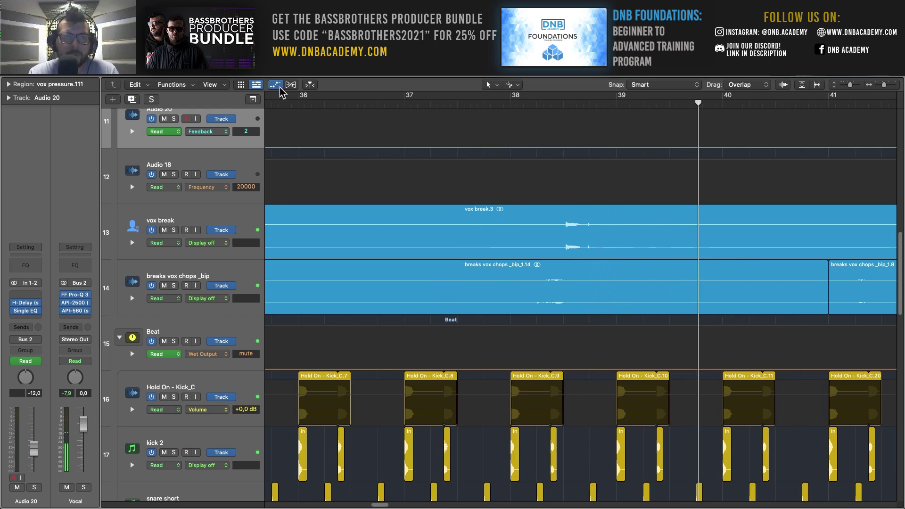
pyautogui.press('a')
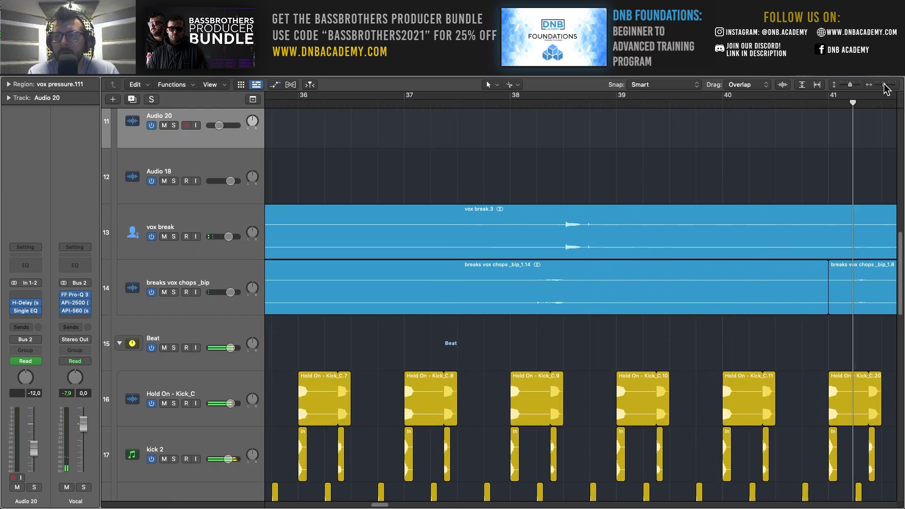
pyautogui.press('super+Left')
pyautogui.hscroll(10, 649, 216)
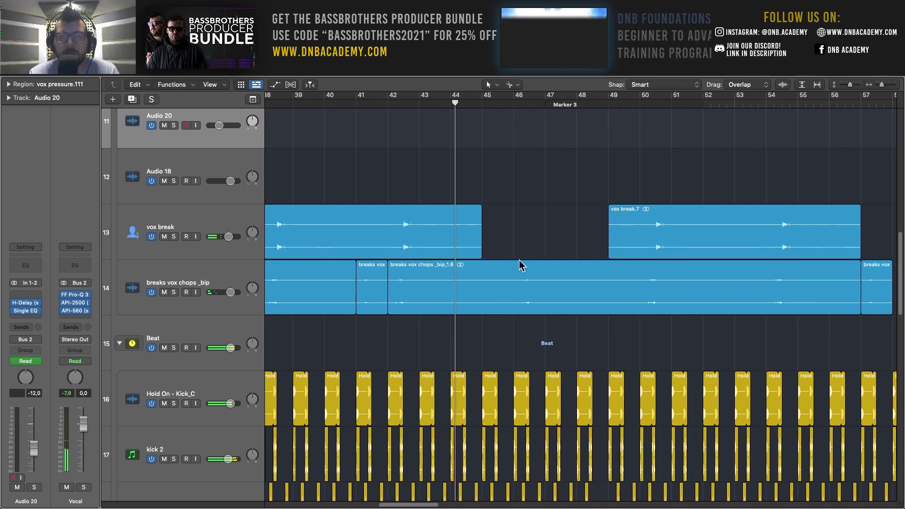
pyautogui.hscroll(-5, 632, 265)
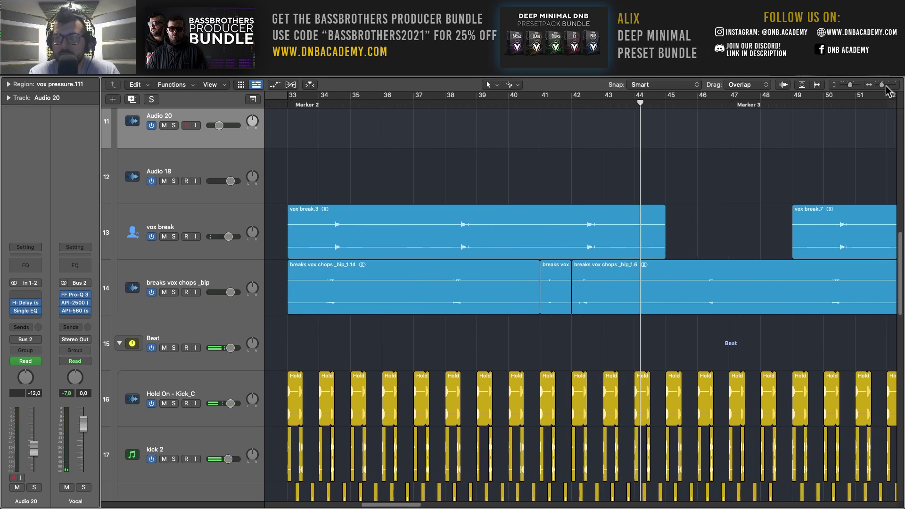
# Step: Play from just before Marker 2 with the vox break and breaks vox chops _bip tracks muted, and again with both unmuted
pyautogui.moveTo(884, 85); pyautogui.dragTo(882, 85)
pyautogui.scroll(-5, 734, 265)
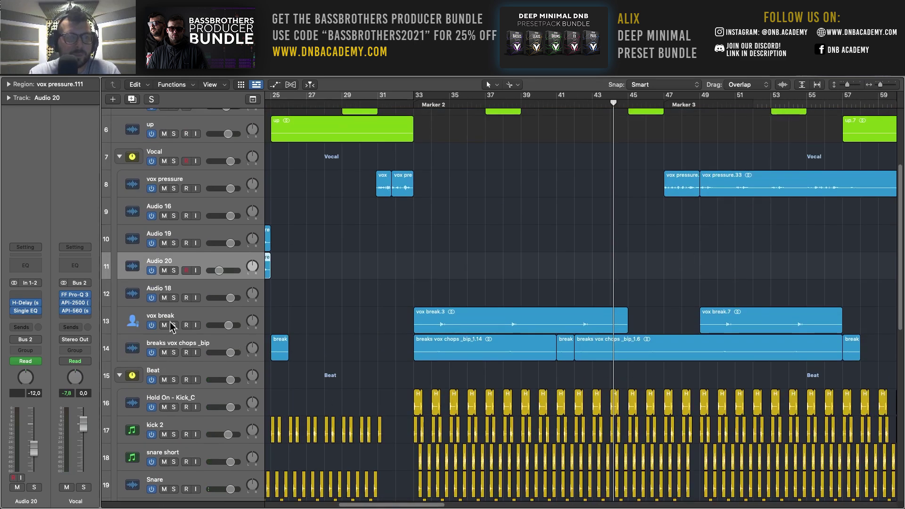
pyautogui.moveTo(164, 326); pyautogui.dragTo(166, 354)
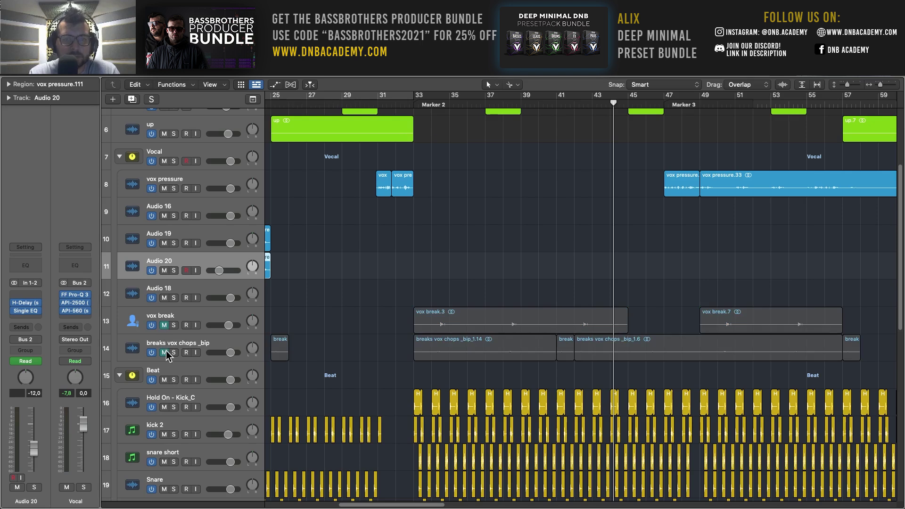
pyautogui.click(403, 109)
pyautogui.press('space')
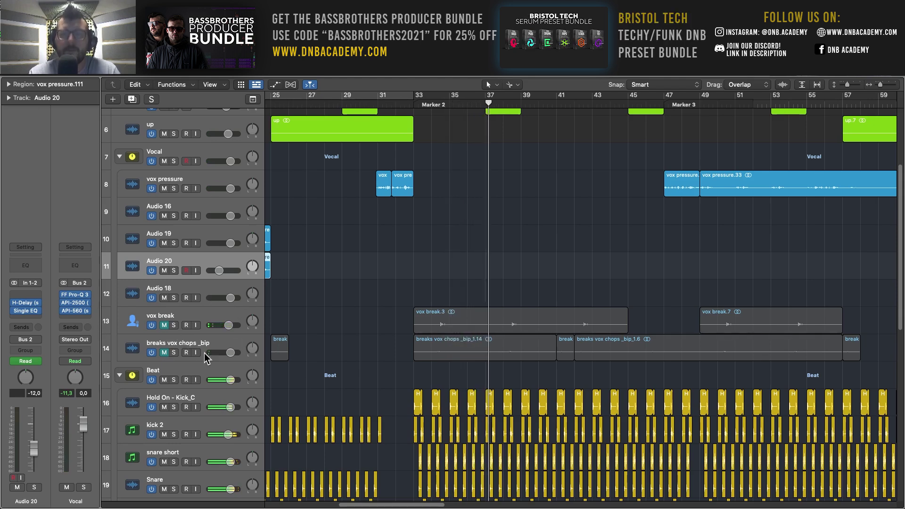
pyautogui.moveTo(165, 326); pyautogui.dragTo(165, 352)
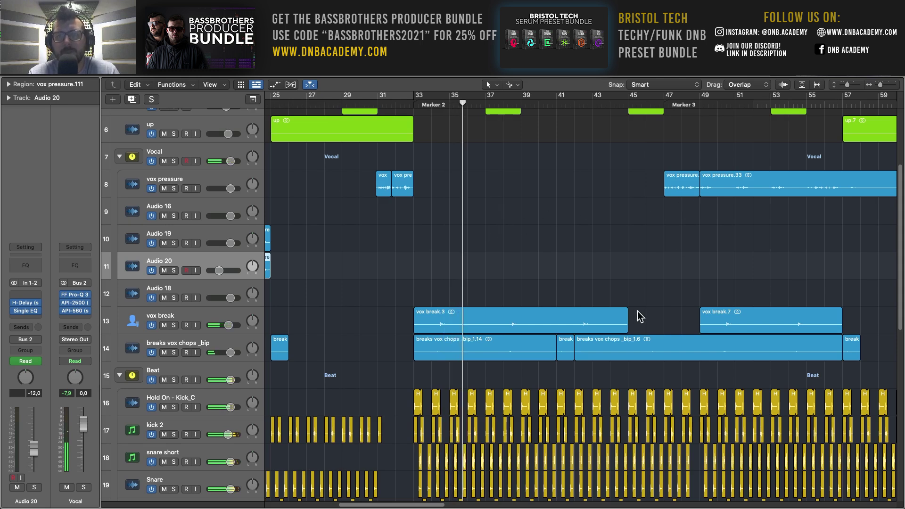
pyautogui.hscroll(5, 637, 302)
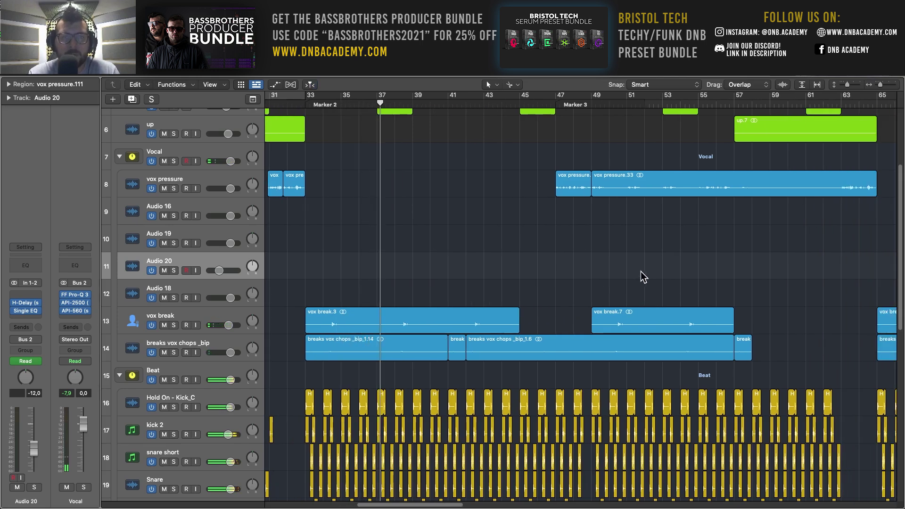
pyautogui.hscroll(2, 640, 272)
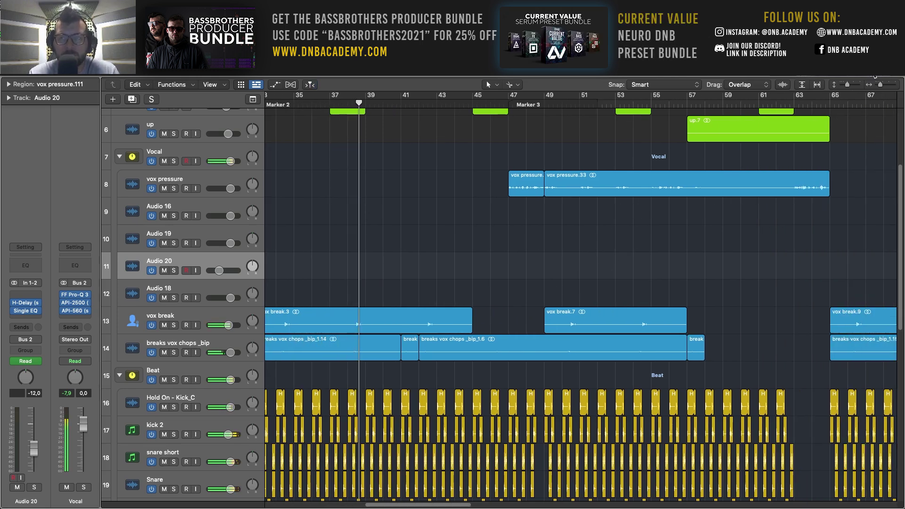
# Step: Examine where the vox break and breaks vox chops _bip regions recur across the arrangement, selecting each track in turn and comparing them with the Beat tracks
pyautogui.scroll(-10, 687, 212)
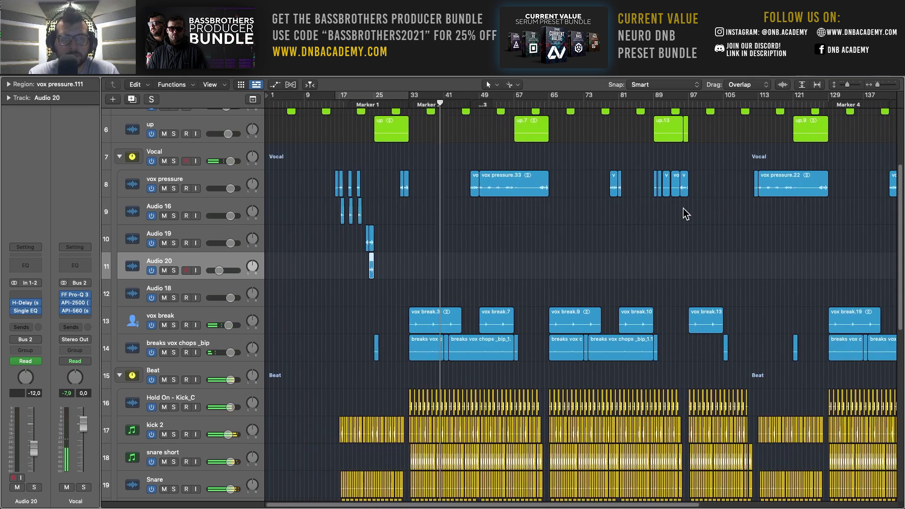
pyautogui.hscroll(3, 686, 214)
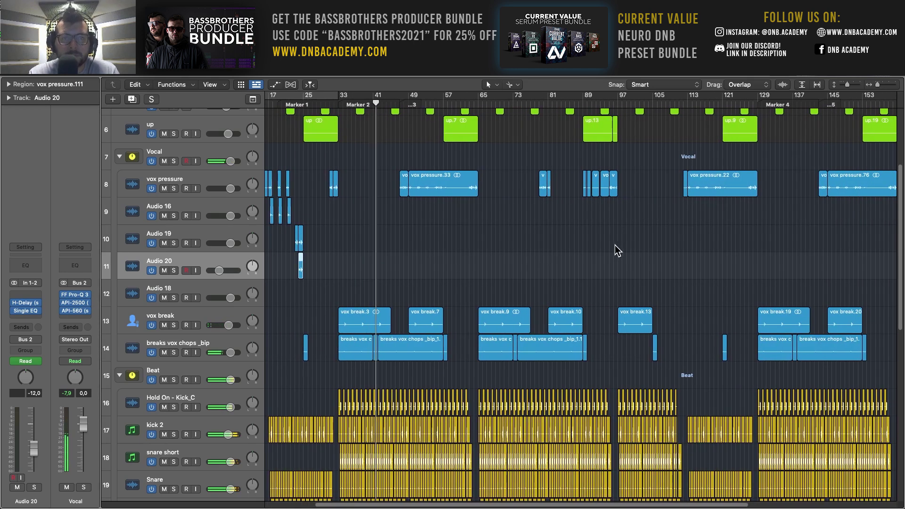
pyautogui.hscroll(-1, 612, 245)
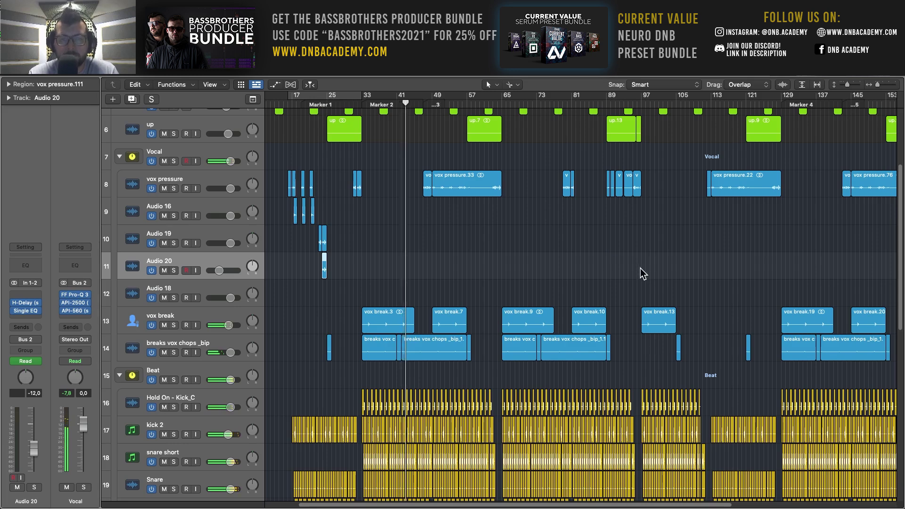
pyautogui.click(204, 312)
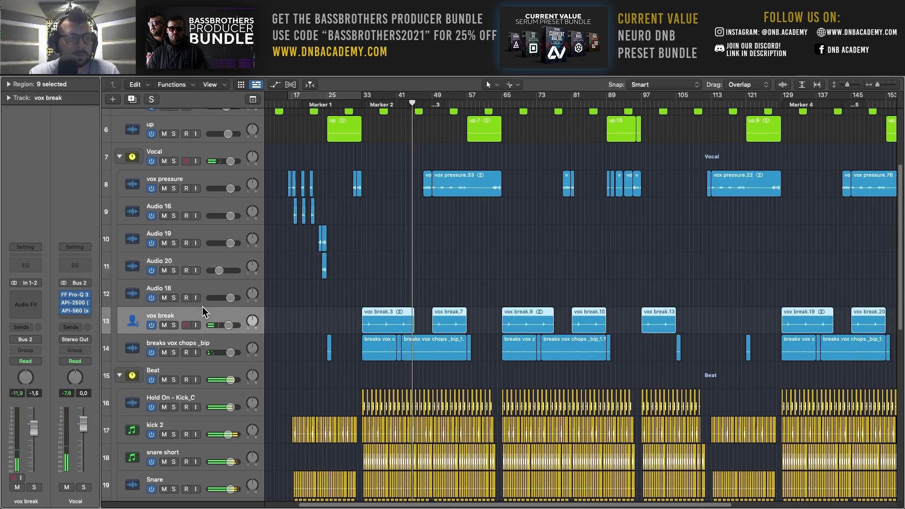
pyautogui.click(195, 348)
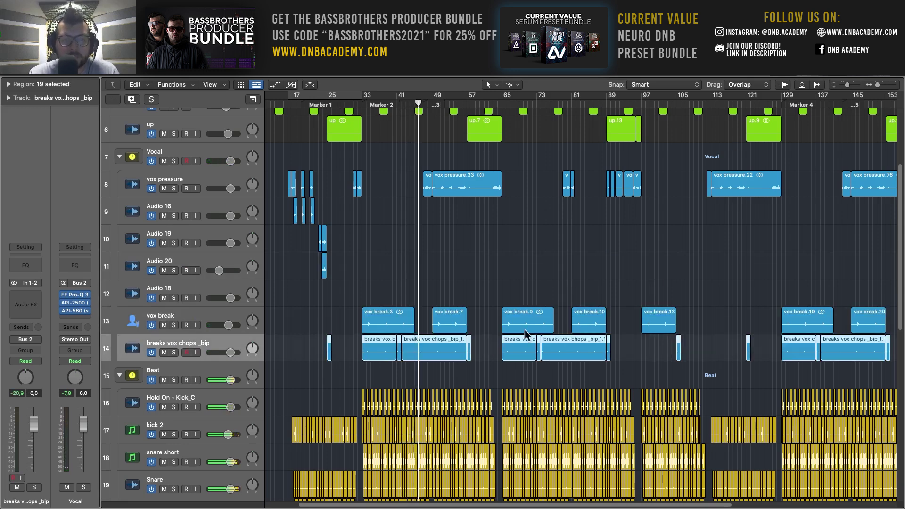
pyautogui.scroll(-10, 526, 334)
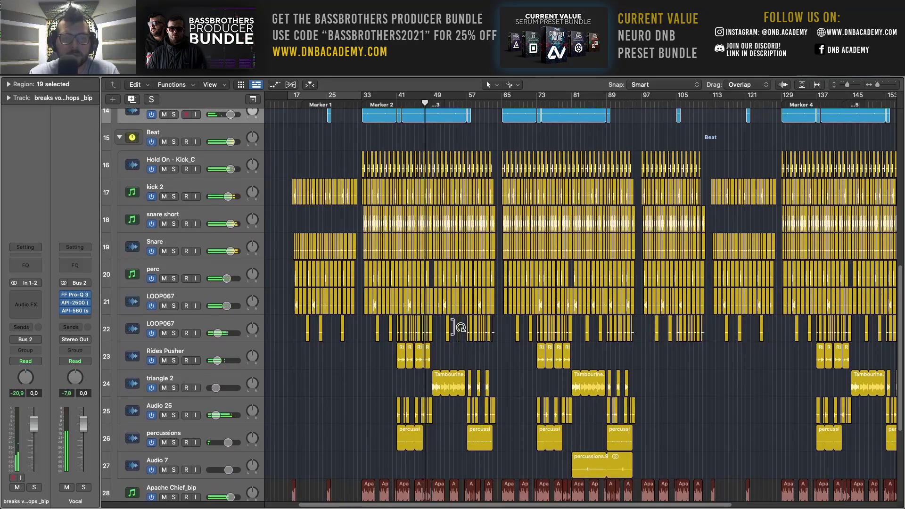
pyautogui.scroll(8, 458, 326)
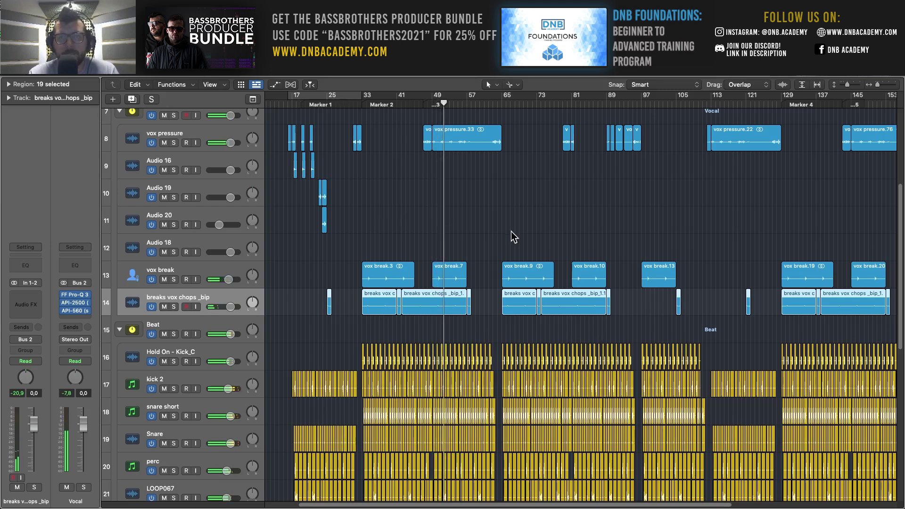
# Step: Select the vox pressure.33 region, and play the arrangement from about bar 89, following the short vox pressure chops
pyautogui.click(453, 136)
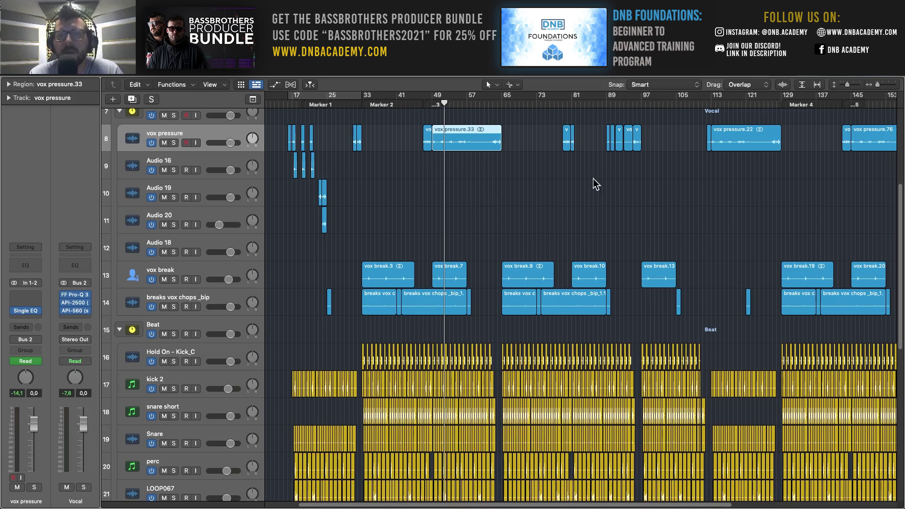
pyautogui.hscroll(3, 562, 193)
pyautogui.hscroll(3, 503, 175)
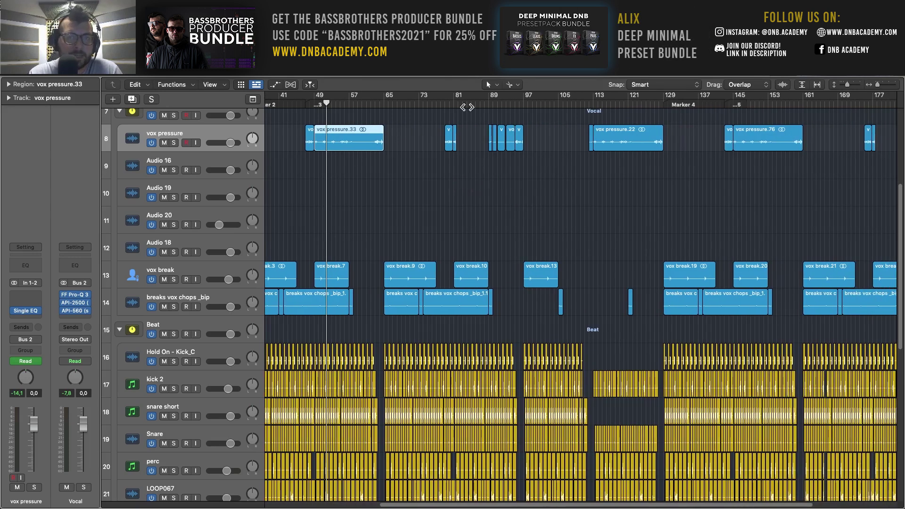
pyautogui.moveTo(879, 87); pyautogui.dragTo(882, 87)
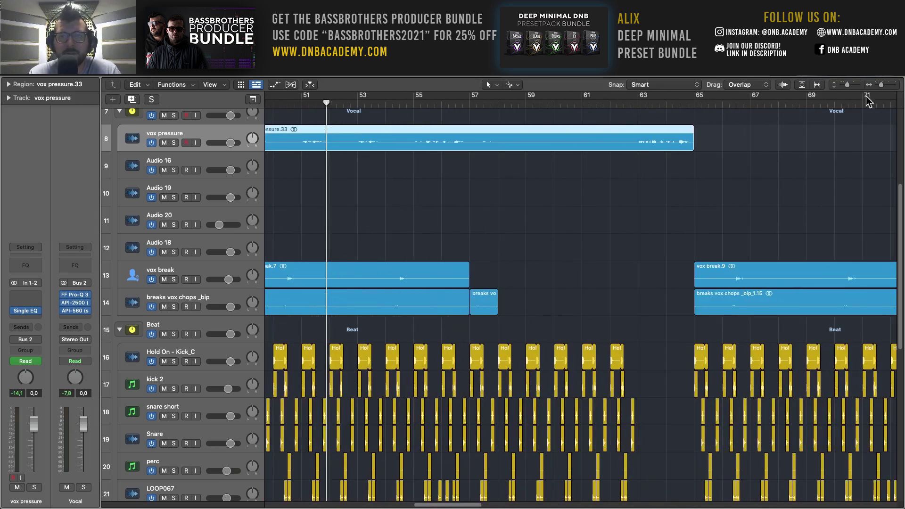
pyautogui.hscroll(10, 766, 164)
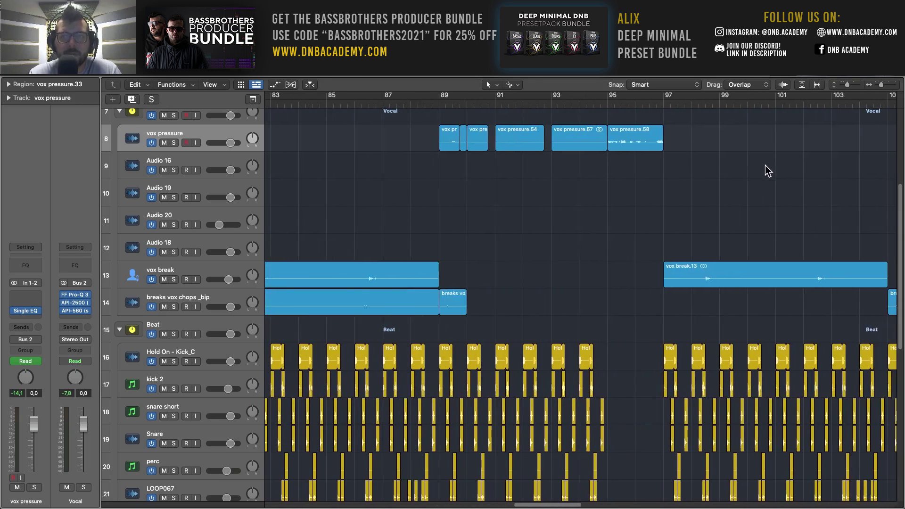
pyautogui.click(428, 103)
pyautogui.press('space')
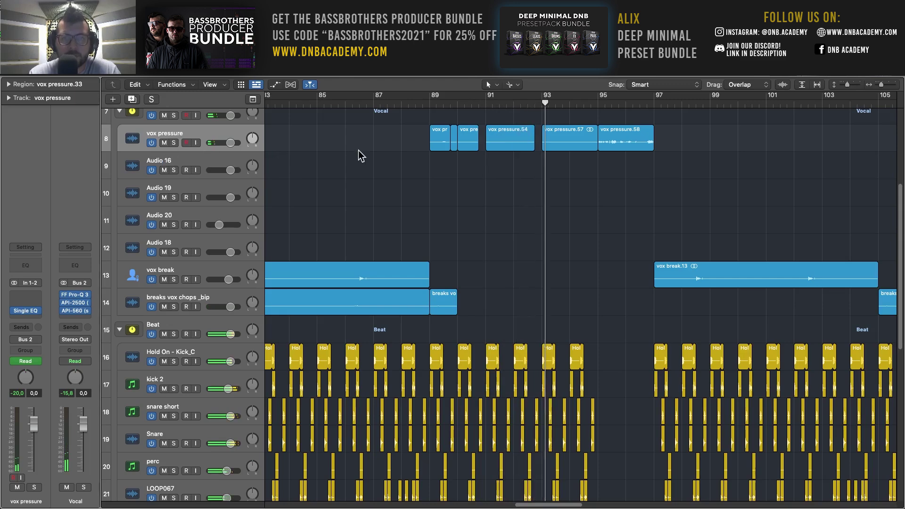
pyautogui.hscroll(3, 358, 156)
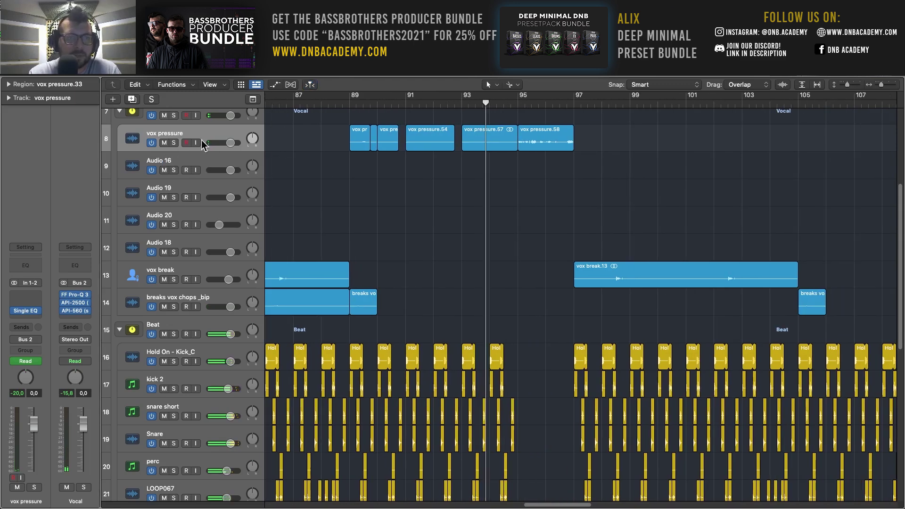
# Step: Solo the vox pressure track, play its chops from about bar 89, and turn the solo off during playback
pyautogui.click(173, 143)
pyautogui.click(347, 108)
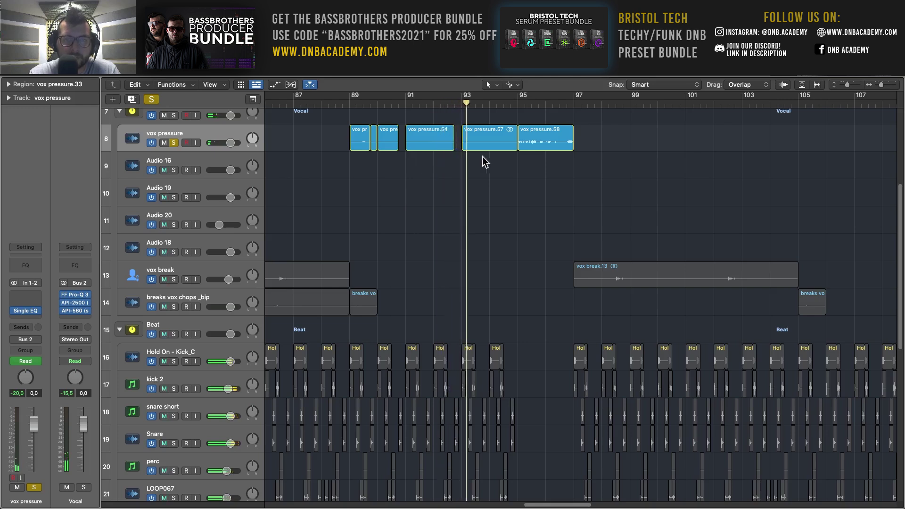
pyautogui.click(174, 143)
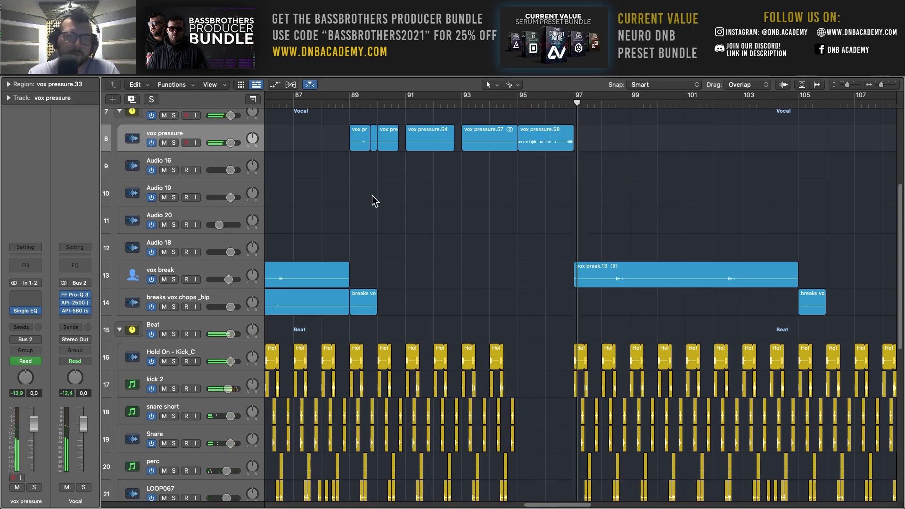
# Step: Set a cycle range over bar 32 and examine the two vox pressure regions just before Marker 2 up close
pyautogui.keyDown('ctrl'); pyautogui.keyDown('alt'); pyautogui.click(555, 166); pyautogui.keyUp('alt'); pyautogui.keyUp('ctrl')
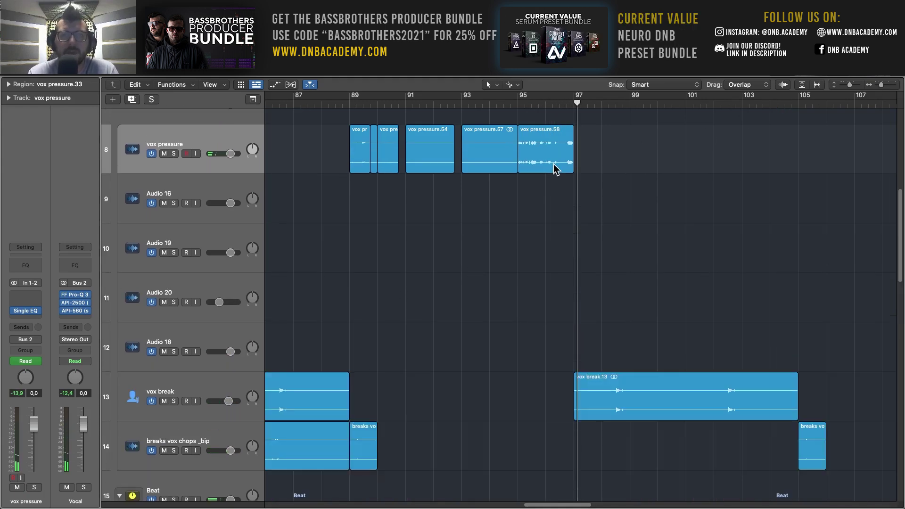
pyautogui.click(879, 85)
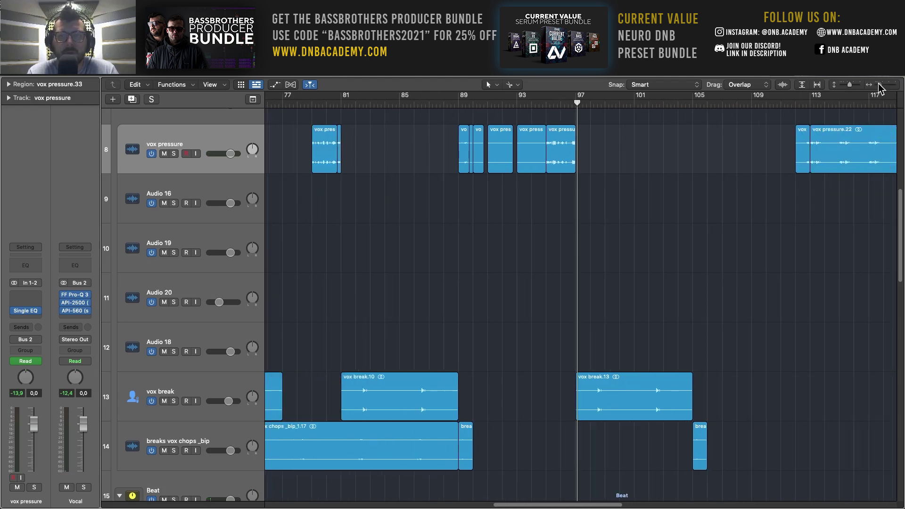
pyautogui.hscroll(-15, 312, 218)
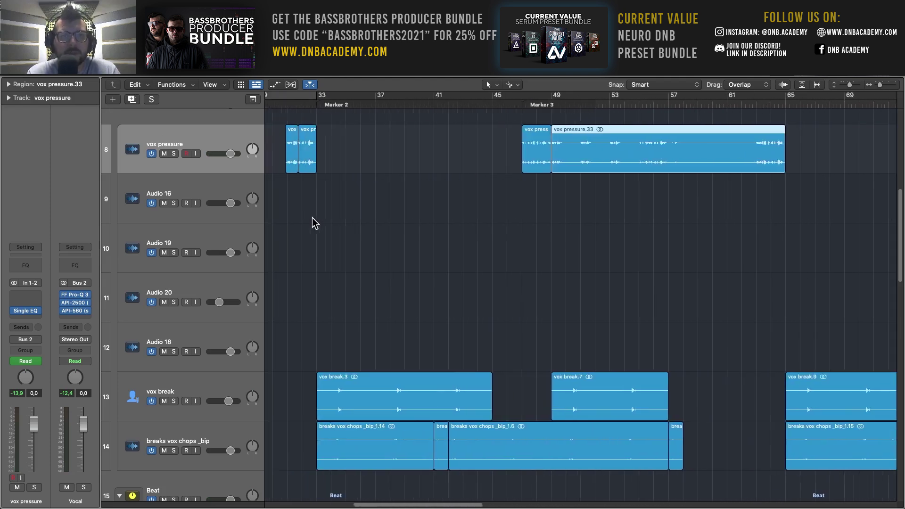
pyautogui.hscroll(-2, 312, 218)
pyautogui.hscroll(3, 312, 218)
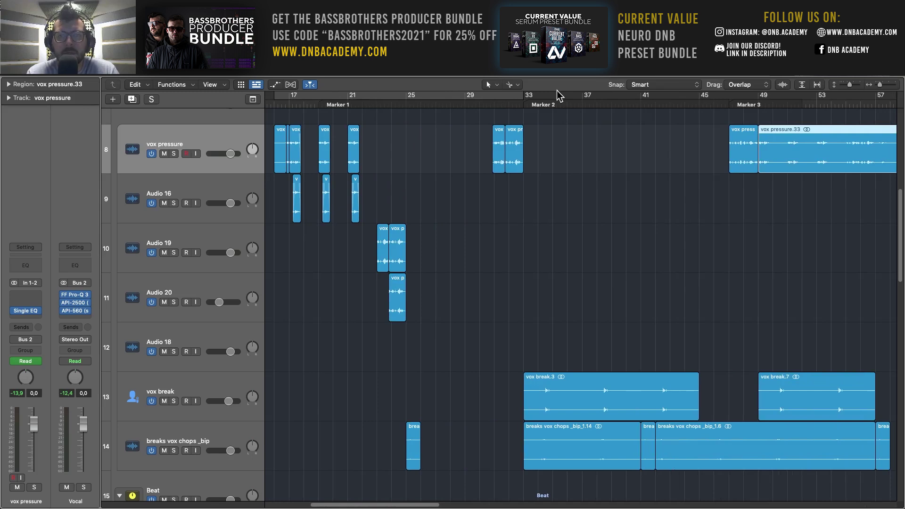
pyautogui.moveTo(509, 99); pyautogui.dragTo(522, 97)
pyautogui.press('super+Right')
pyautogui.press('super+Right')
pyautogui.press('super+Right')
pyautogui.press('super+Right')
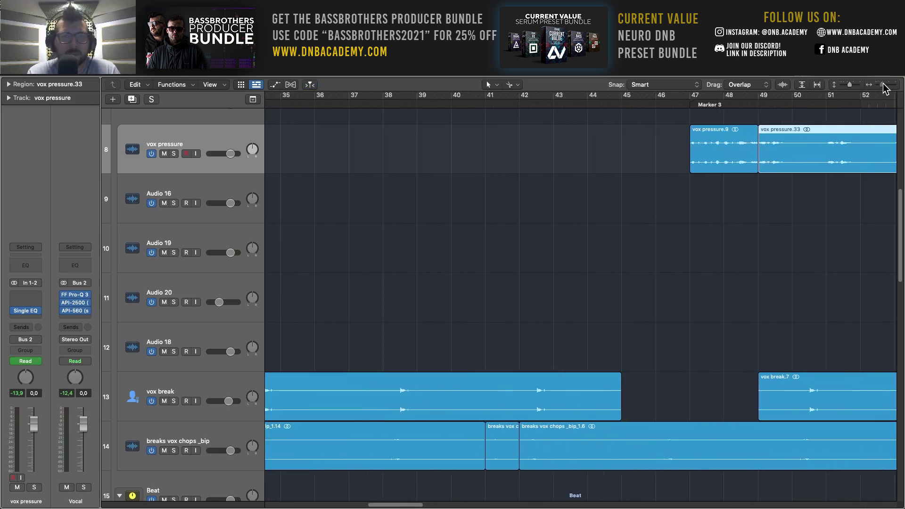
pyautogui.hscroll(3, 537, 189)
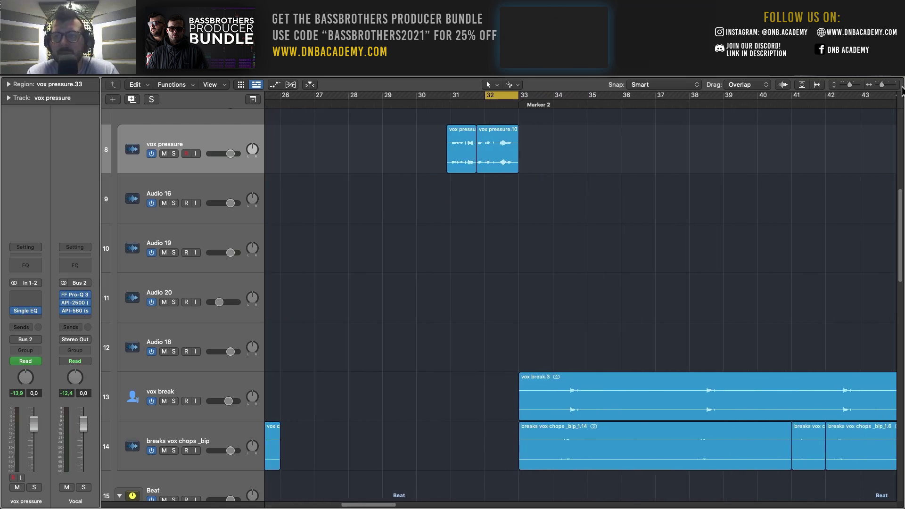
pyautogui.moveTo(882, 85); pyautogui.dragTo(885, 89)
pyautogui.press('super+Left')
pyautogui.hscroll(3, 788, 162)
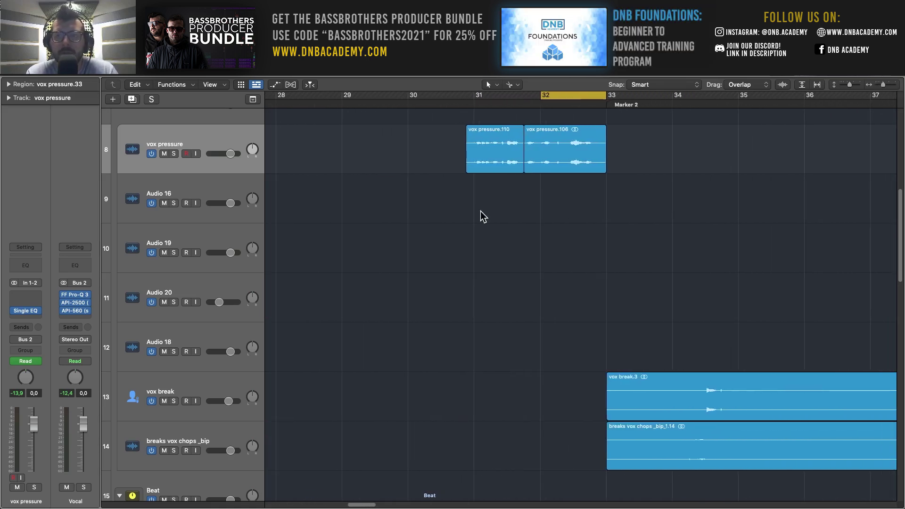
pyautogui.press('super+Right')
pyautogui.press('super+Down')
pyautogui.hscroll(-2, 798, 182)
pyautogui.press('super+Right')
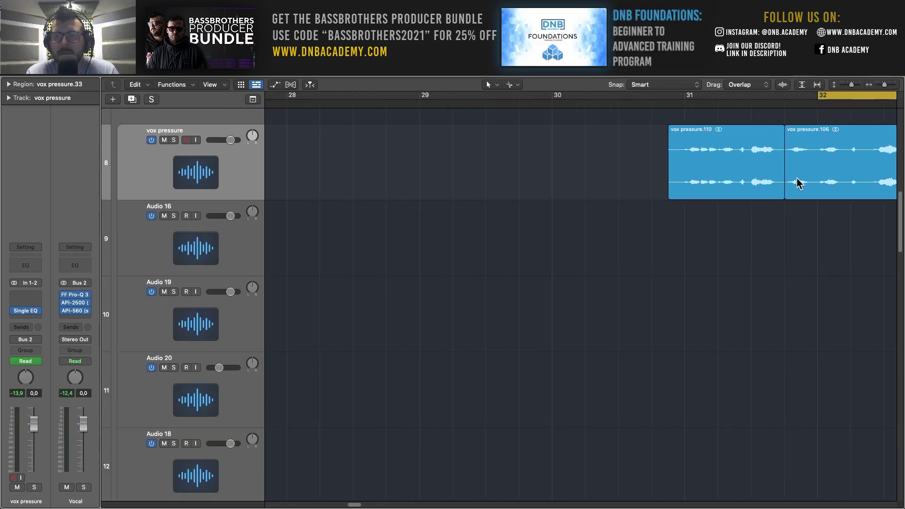
pyautogui.hscroll(5, 798, 184)
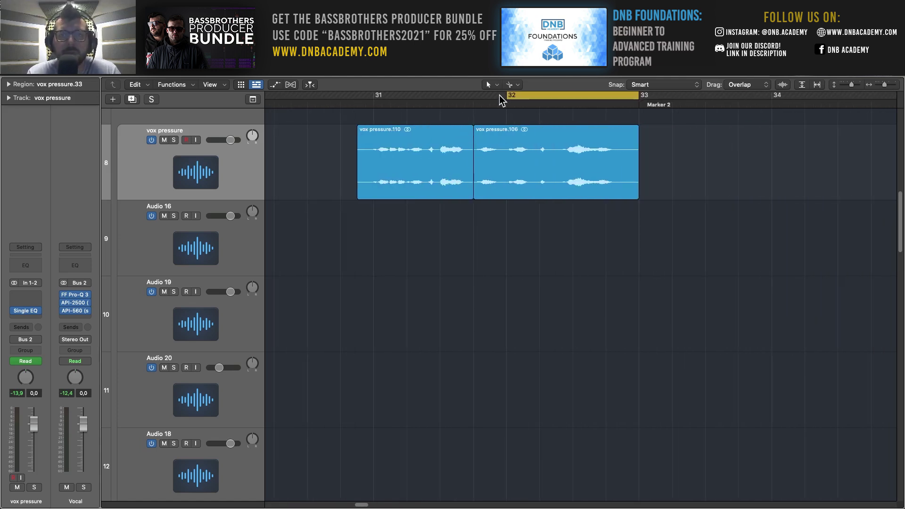
# Step: Set the cycle range to span bars 31 to 33 and play the two vox pressure regions inside it
pyautogui.moveTo(510, 95); pyautogui.dragTo(375, 95)
pyautogui.press('space')
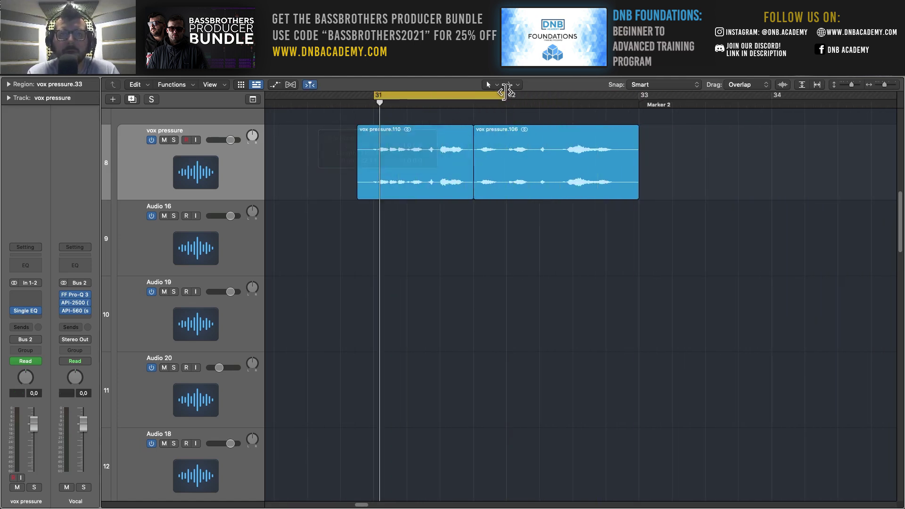
pyautogui.moveTo(503, 96); pyautogui.dragTo(640, 96)
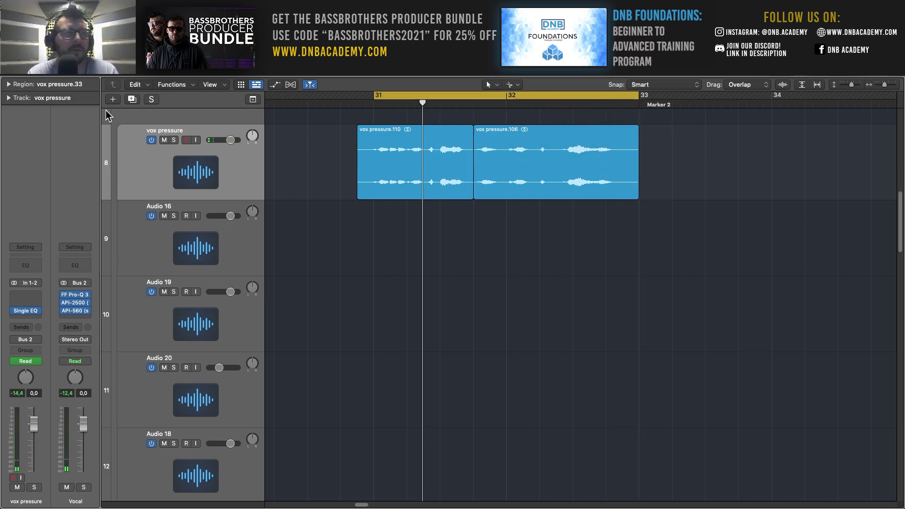
# Step: Try a Slow Down of 1359 with curve -69 at the end of vox pressure.106, audition it, and remove it
pyautogui.click(6, 83)
pyautogui.click(550, 174)
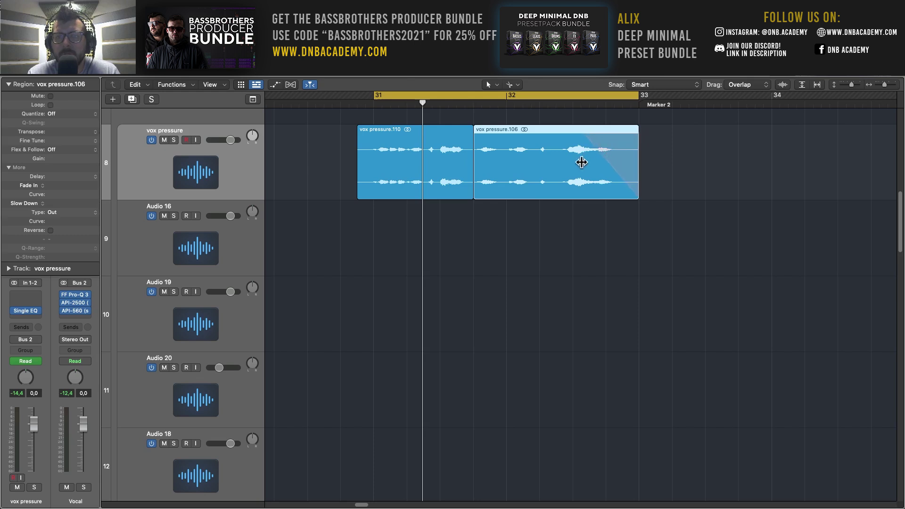
pyautogui.press('space')
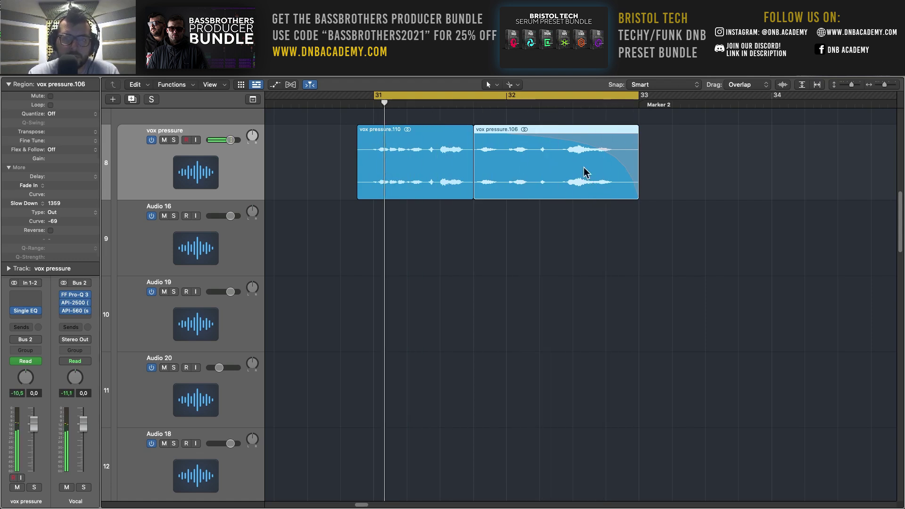
pyautogui.press('space')
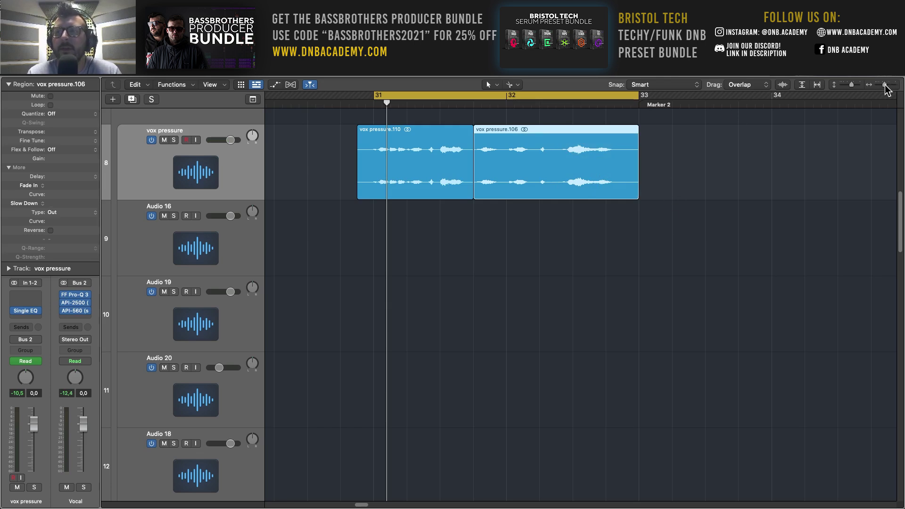
# Step: Play the vox pressure chops from bar 89 through vox pressure.58 again, examining the individual regions up close
pyautogui.moveTo(885, 86); pyautogui.dragTo(879, 87)
pyautogui.hscroll(10, 661, 171)
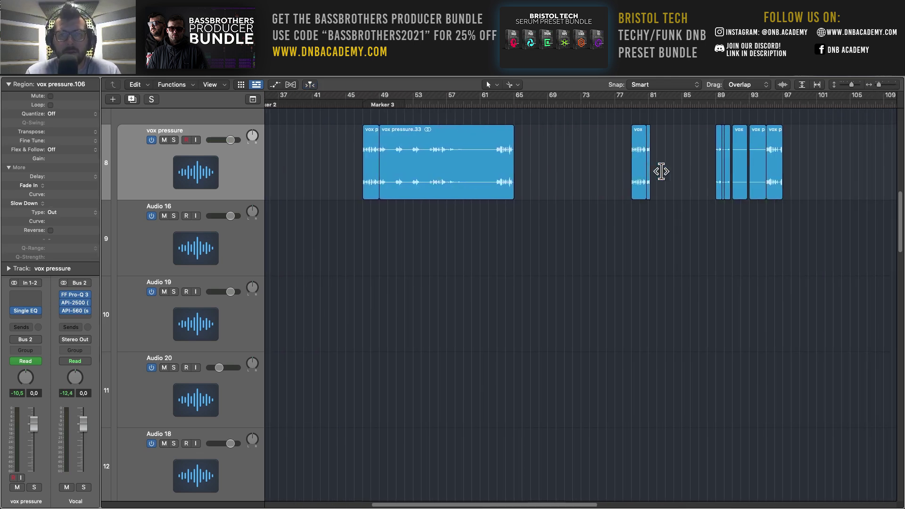
pyautogui.hscroll(6, 661, 171)
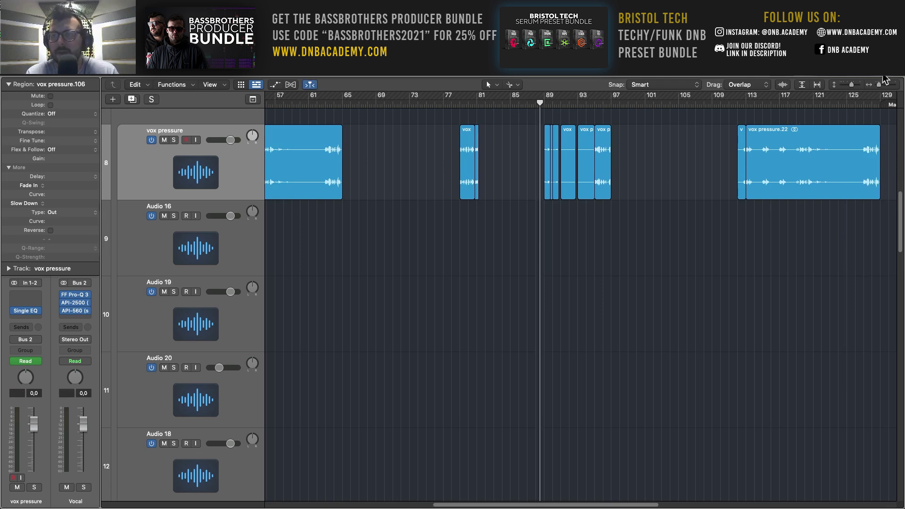
pyautogui.moveTo(879, 86); pyautogui.dragTo(885, 86)
pyautogui.hscroll(8, 716, 198)
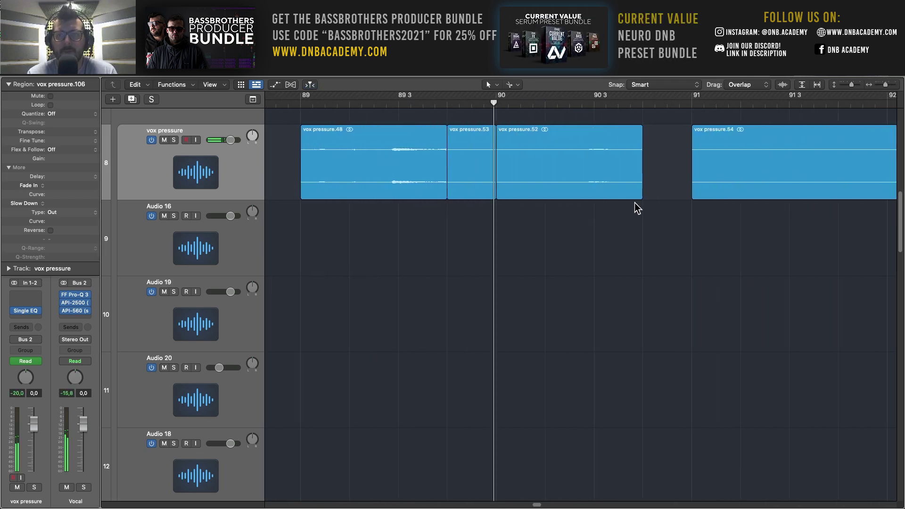
pyautogui.scroll(-6, 697, 193)
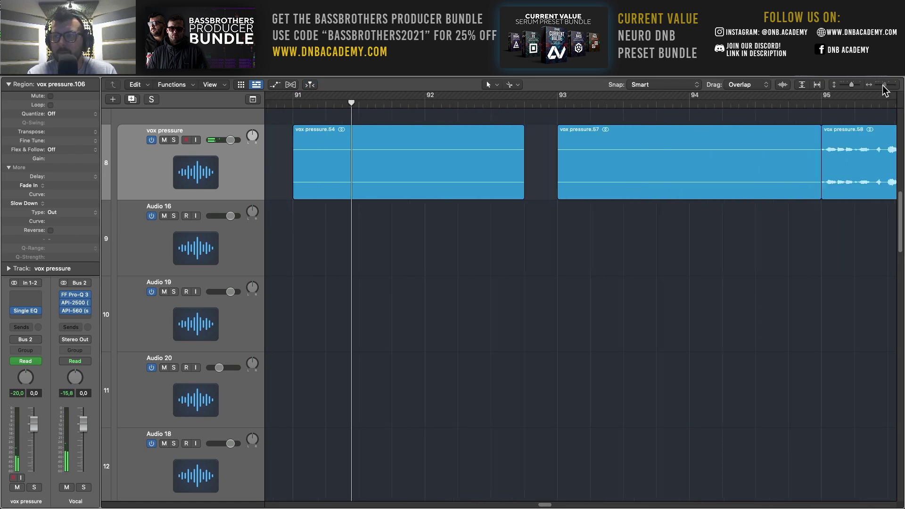
pyautogui.hscroll(6, 696, 187)
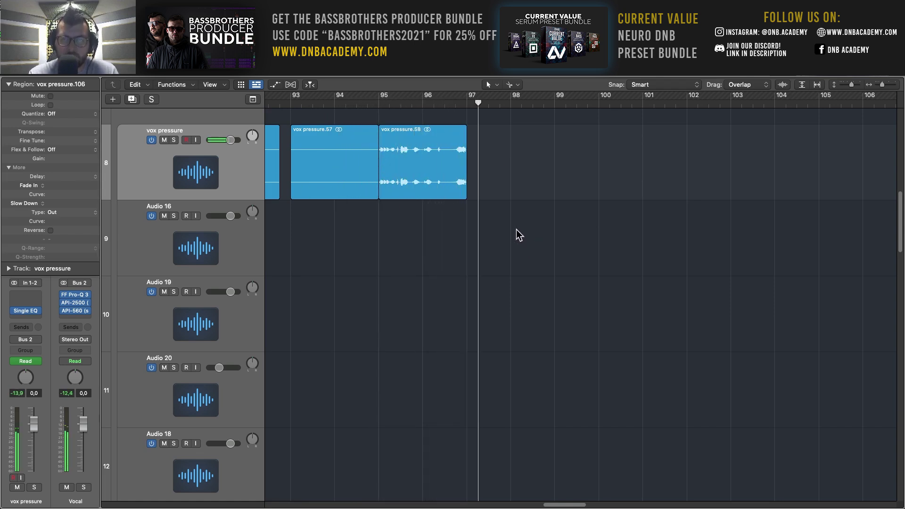
pyautogui.hscroll(4, 516, 230)
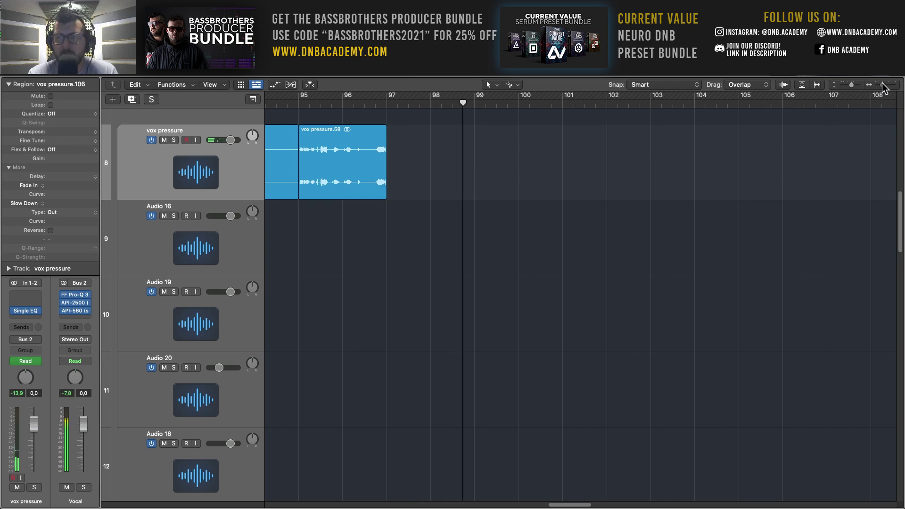
# Step: Survey the vox pressure chops across the full arrangement, with all 32 tracks in view
pyautogui.moveTo(882, 84); pyautogui.dragTo(877, 85)
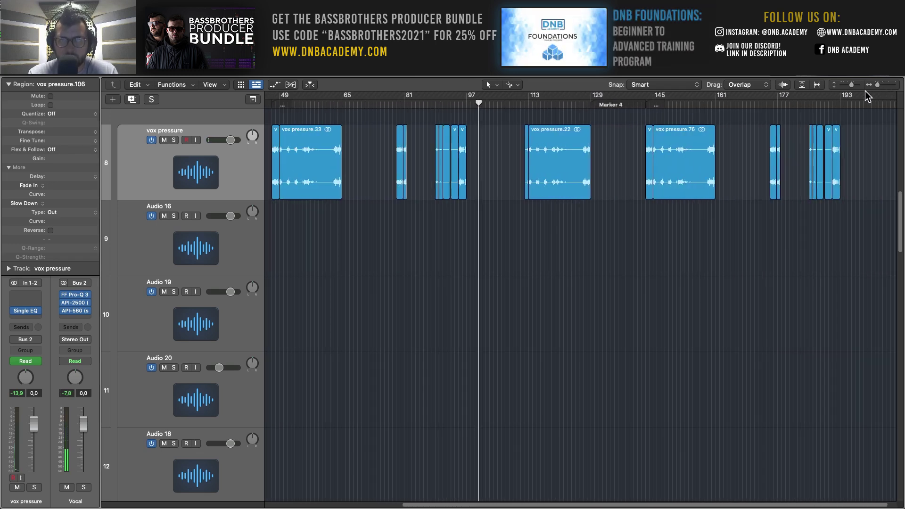
pyautogui.press('super+Up')
pyautogui.press('super+Up')
pyautogui.press('super+Up')
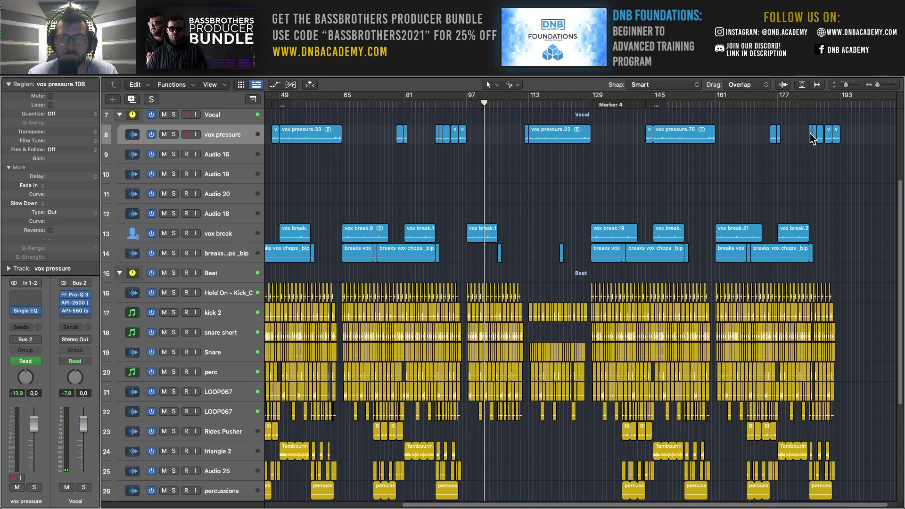
pyautogui.press('super+Up')
pyautogui.press('super+Up')
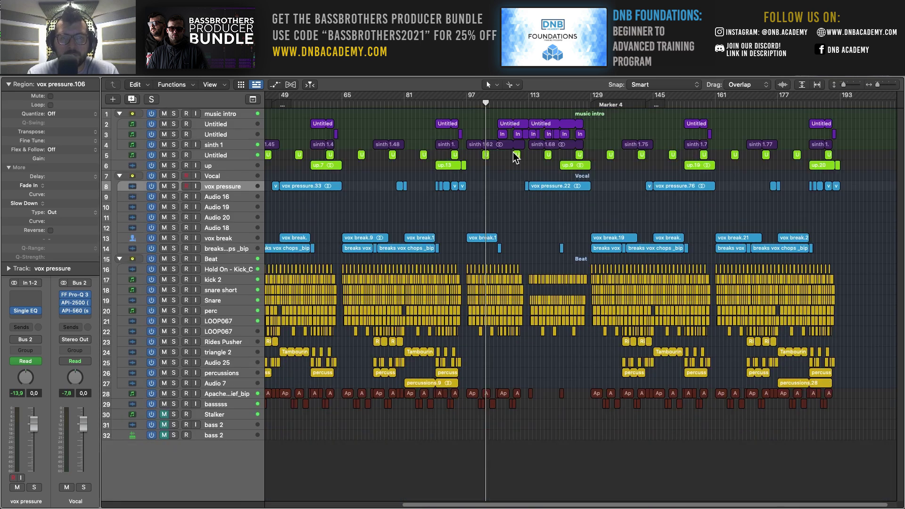
pyautogui.hscroll(-4, 541, 155)
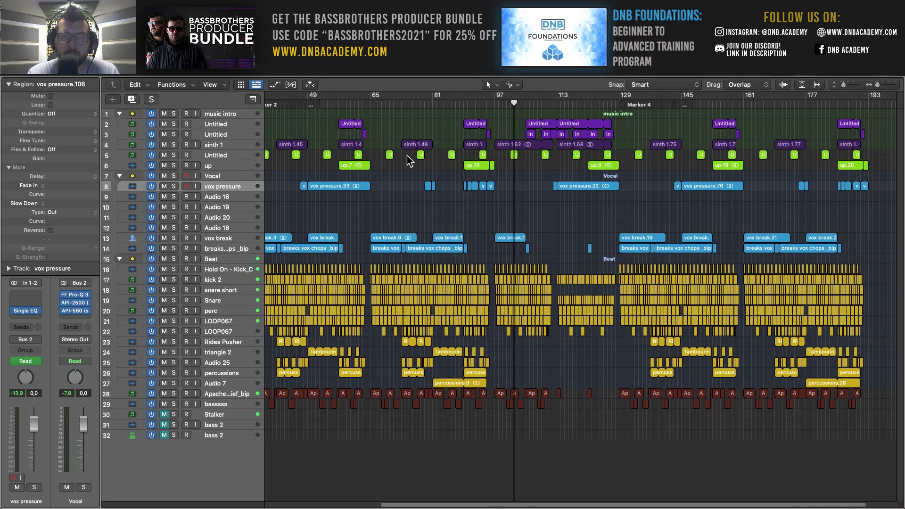
pyautogui.hscroll(-1, 454, 139)
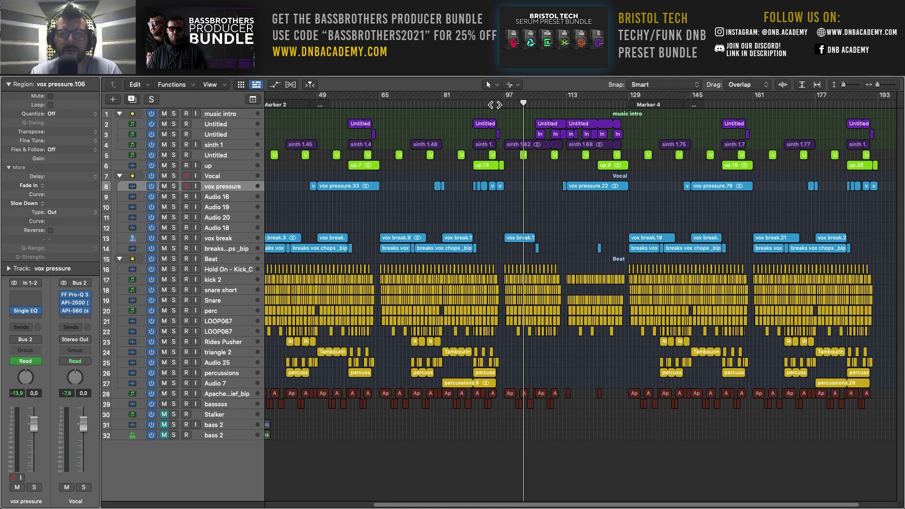
# Step: Play the transition into bar 97 and review the arrangement between Marker 1 and Marker 4
pyautogui.click(495, 104)
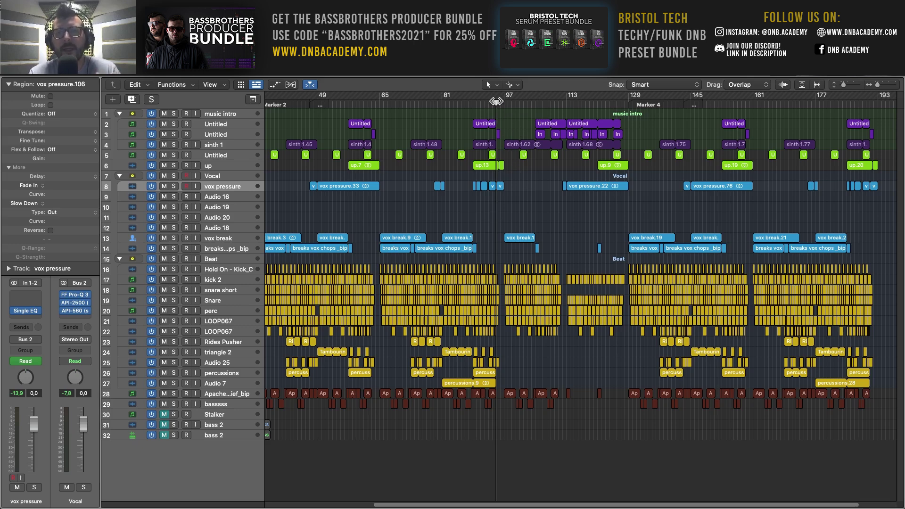
pyautogui.press('space')
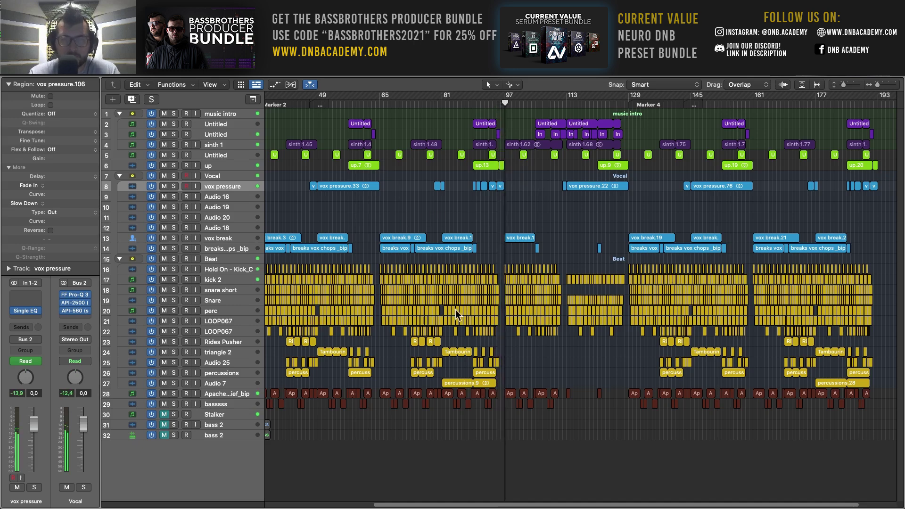
pyautogui.hscroll(3, 546, 329)
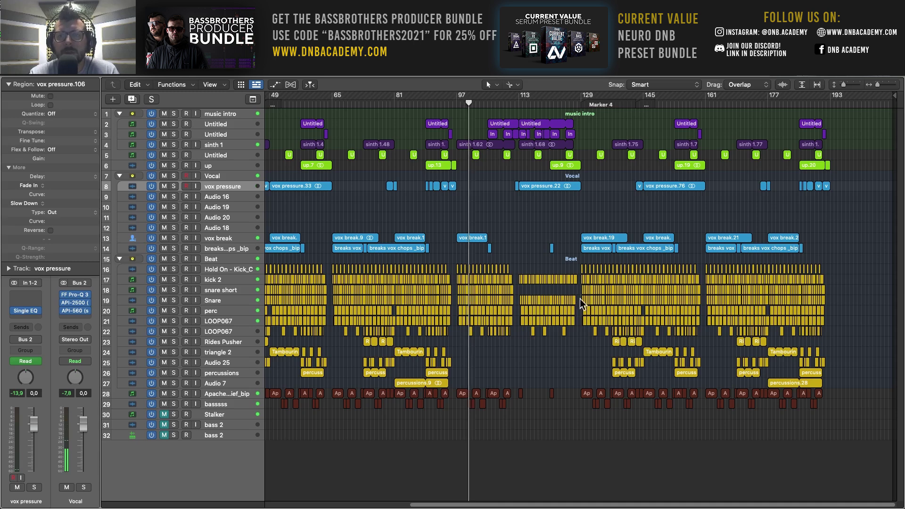
pyautogui.hscroll(-1, 561, 293)
pyautogui.hscroll(-8, 400, 257)
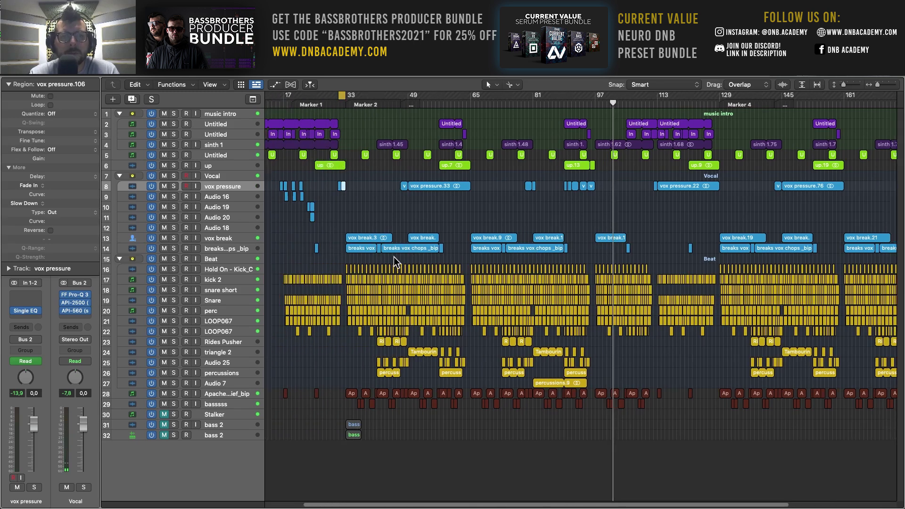
pyautogui.hscroll(2, 514, 217)
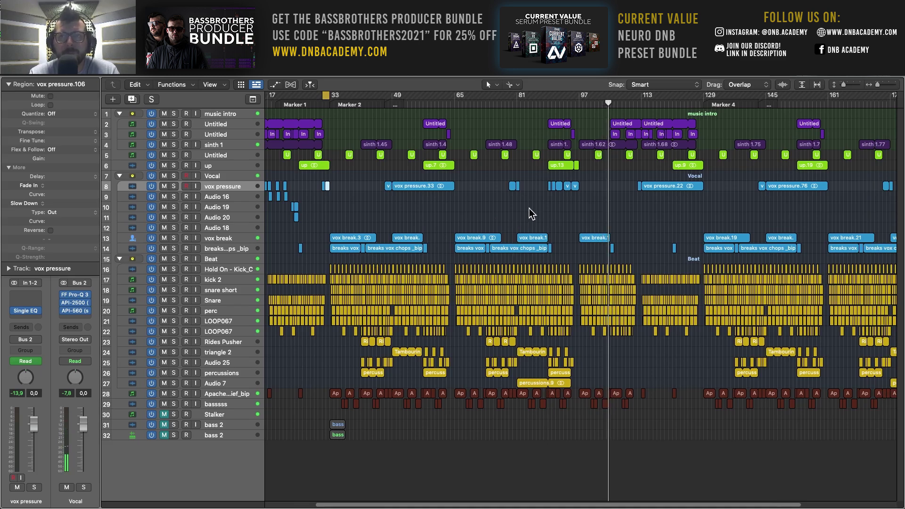
pyautogui.hscroll(4, 511, 236)
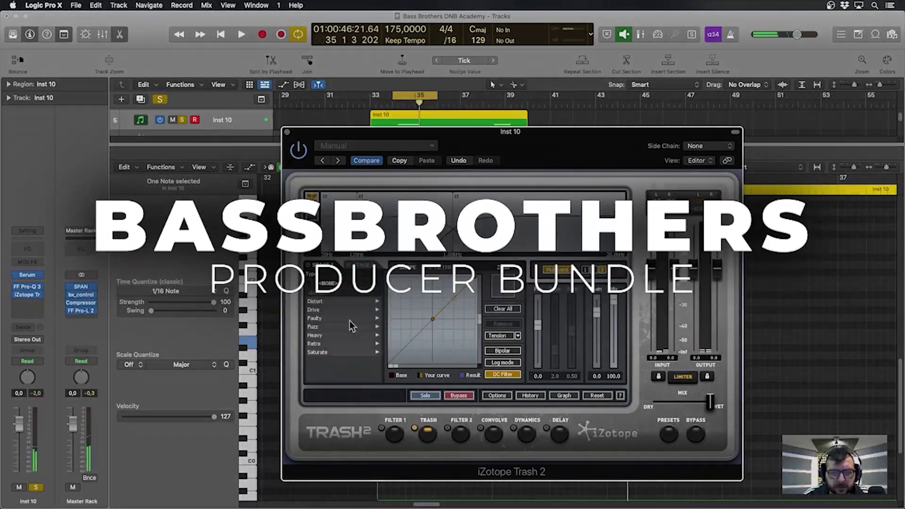
pyautogui.click(350, 318)
pyautogui.press('space')
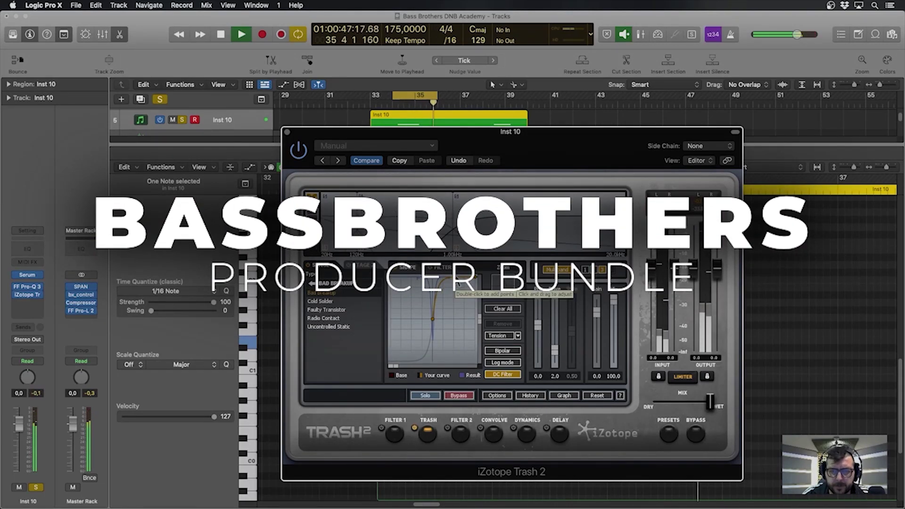
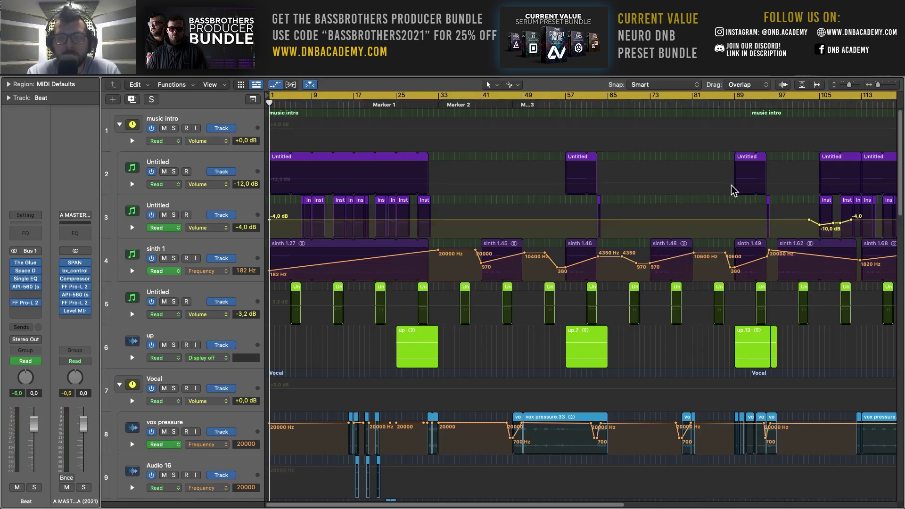
# Step: Examine the volume, frequency and feedback automation curves across the music intro and vocal tracks
pyautogui.scroll(-5, 737, 191)
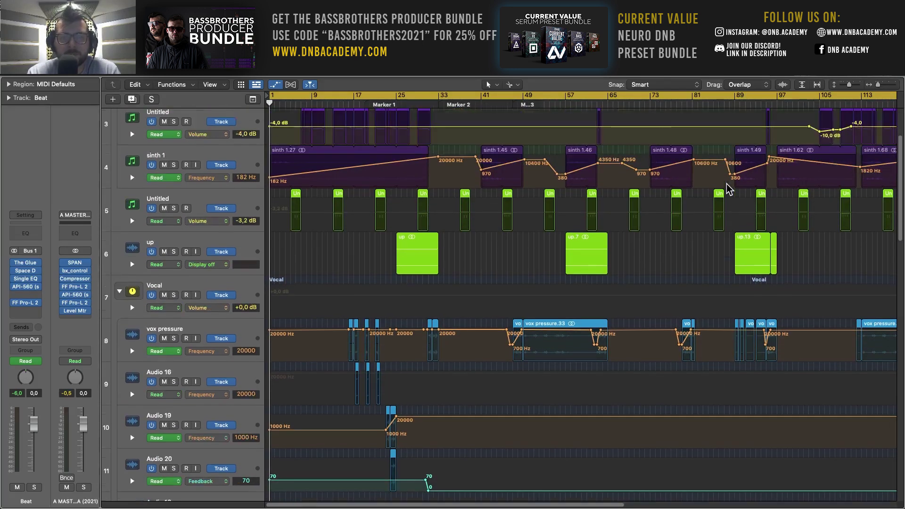
pyautogui.scroll(4, 729, 189)
pyautogui.click(878, 87)
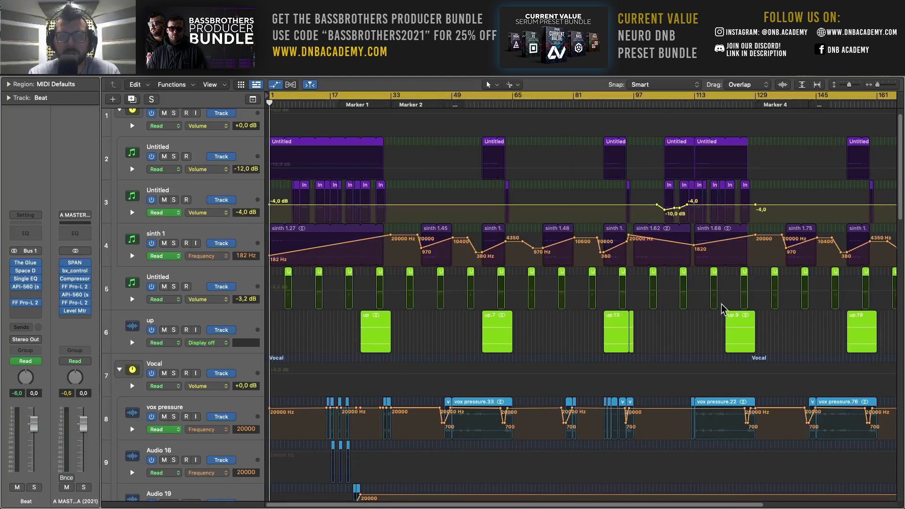
pyautogui.press('a')
pyautogui.press('a')
pyautogui.scroll(-3, 461, 265)
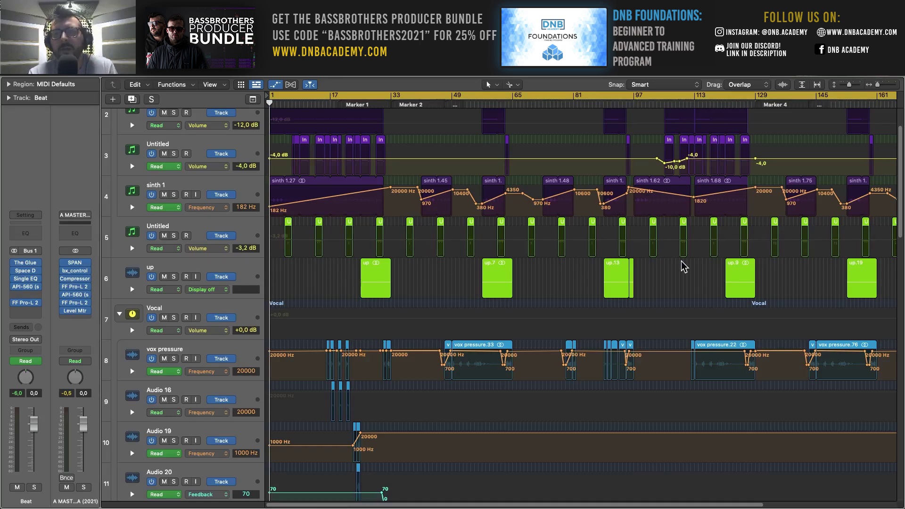
pyautogui.scroll(-1, 721, 182)
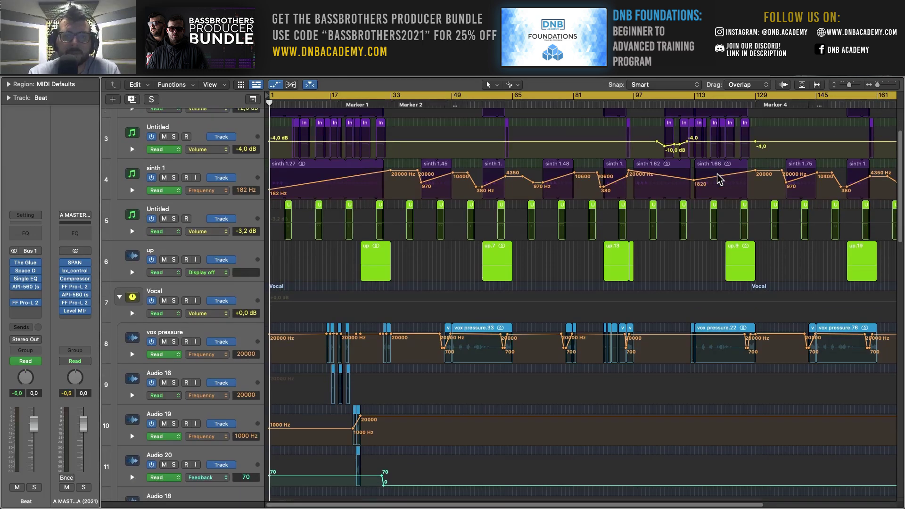
pyautogui.scroll(1, 718, 179)
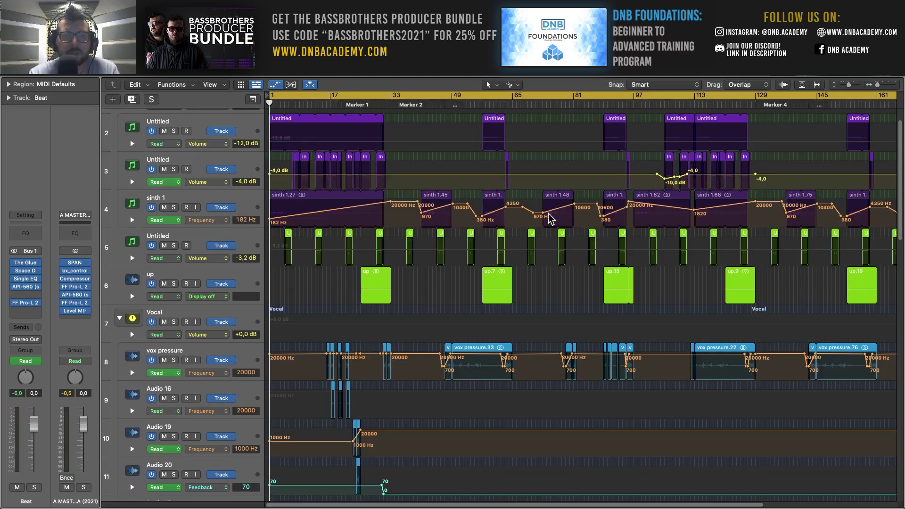
pyautogui.scroll(2, 596, 204)
# Step: Play from Marker 2 into the vox pressure.33 section, then hide the automation curves and review all tracks
pyautogui.doubleClick(414, 104)
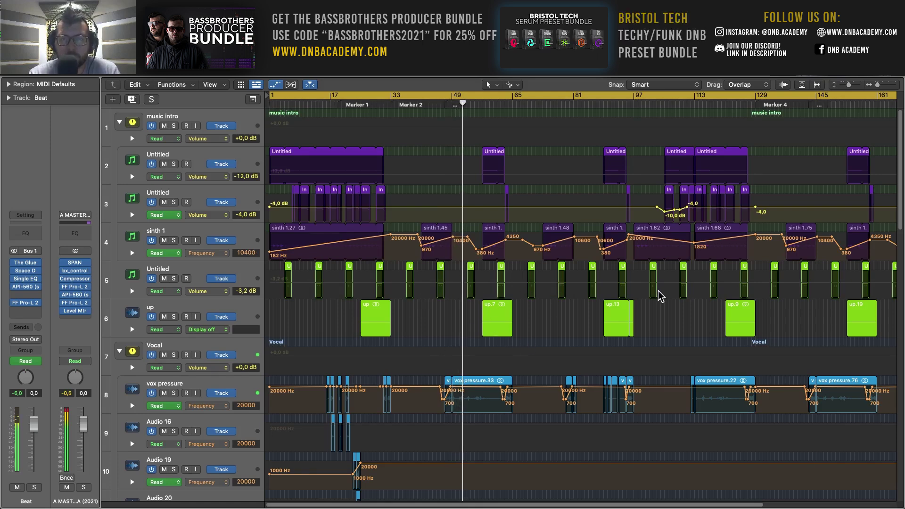
pyautogui.hscroll(3, 523, 272)
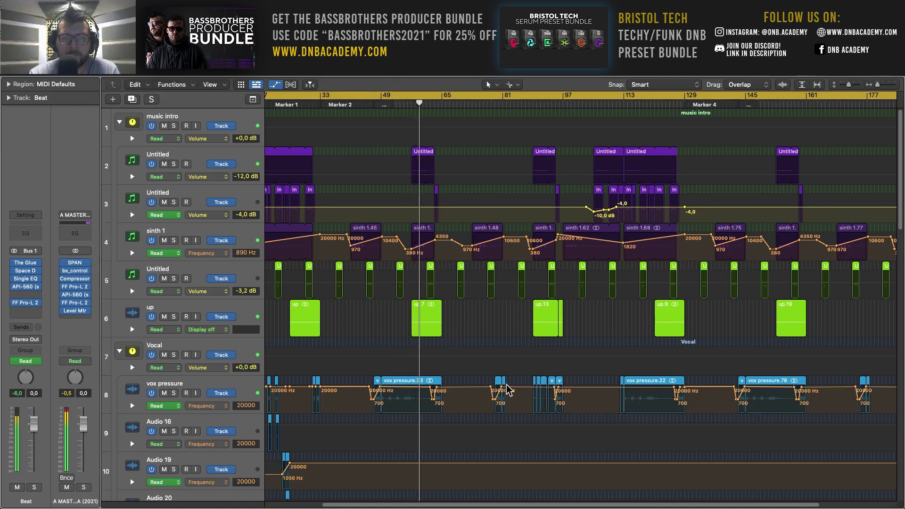
pyautogui.scroll(-4, 494, 341)
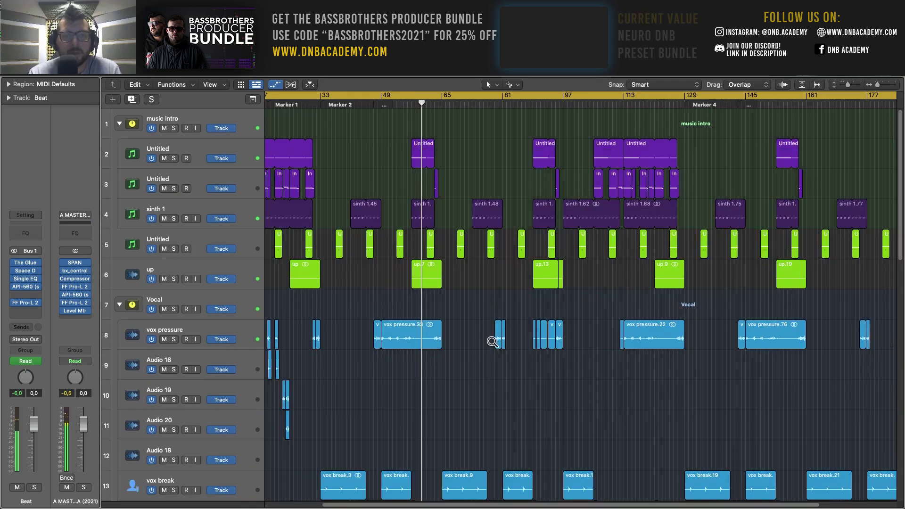
pyautogui.scroll(-1, 491, 338)
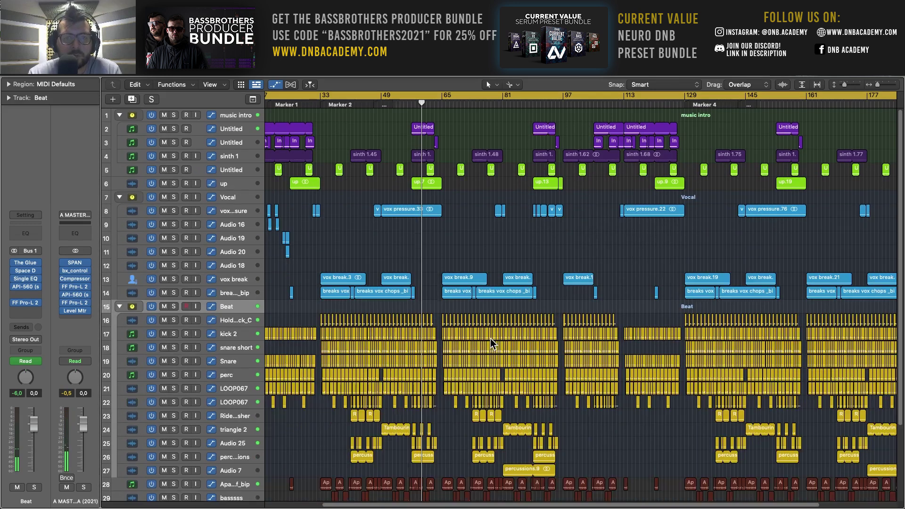
pyautogui.scroll(-3, 463, 372)
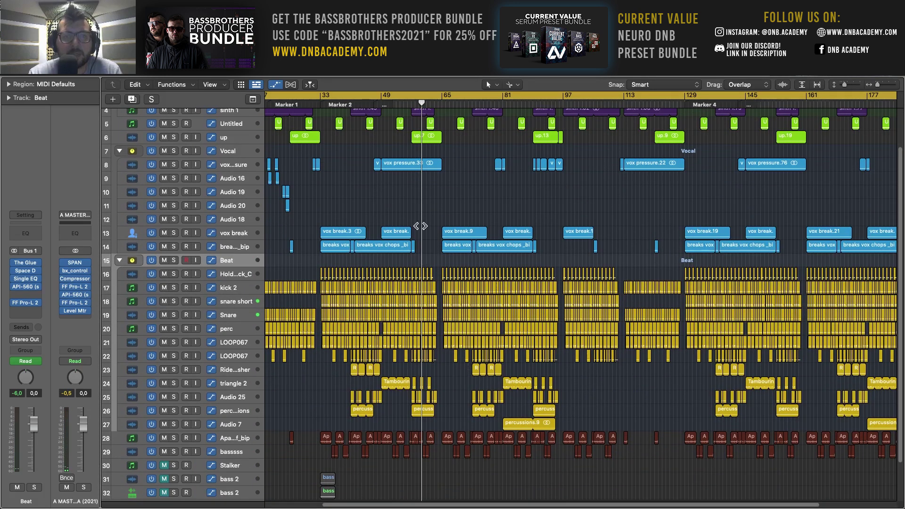
# Step: Compare the arrangement at bar 57 with bar 41 by playing from each position
pyautogui.press('space')
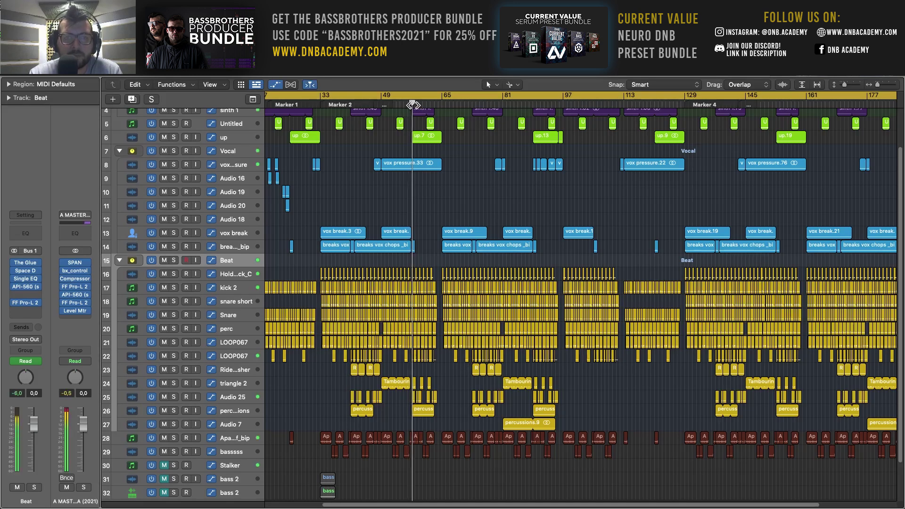
pyautogui.click(349, 104)
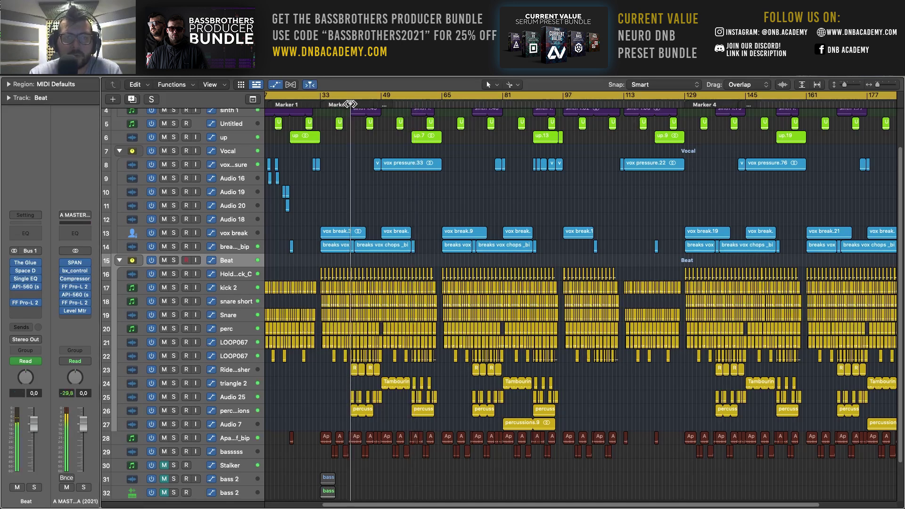
pyautogui.click(411, 104)
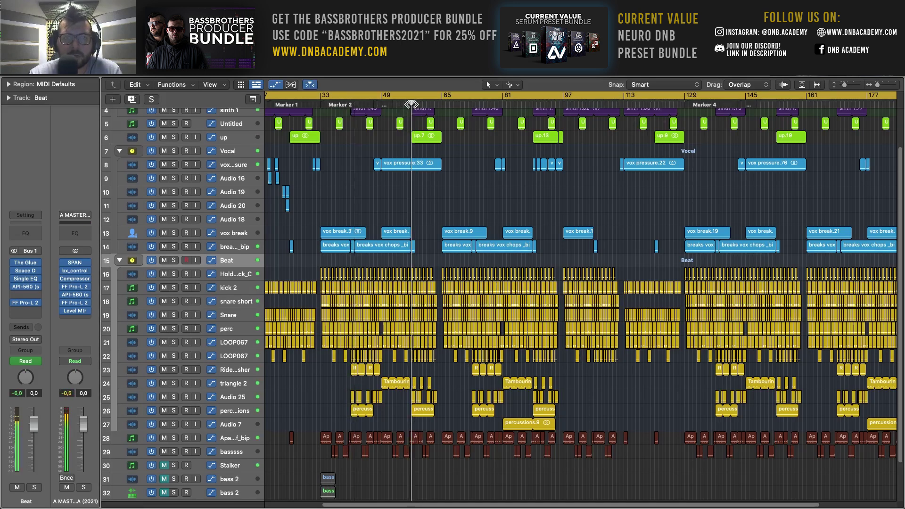
# Step: Play the section from bar 57 twice, examining its music, vocal and percussion regions against those up to bar 97
pyautogui.scroll(3, 511, 212)
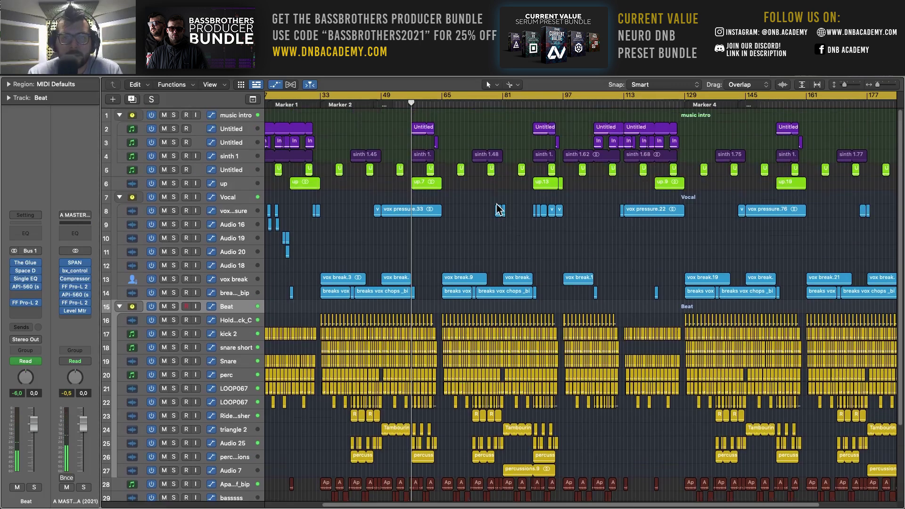
pyautogui.moveTo(878, 85); pyautogui.dragTo(880, 85)
pyautogui.scroll(-5, 634, 222)
pyautogui.press('super+Up')
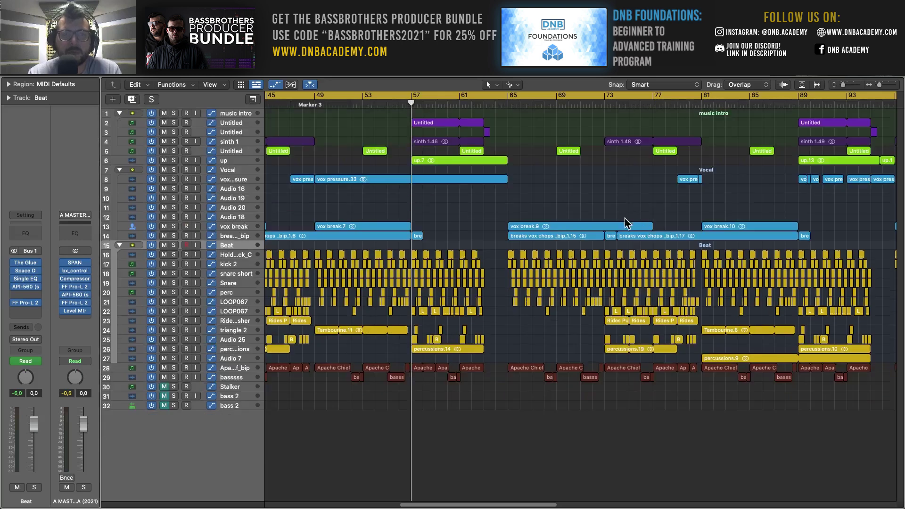
pyautogui.press('space')
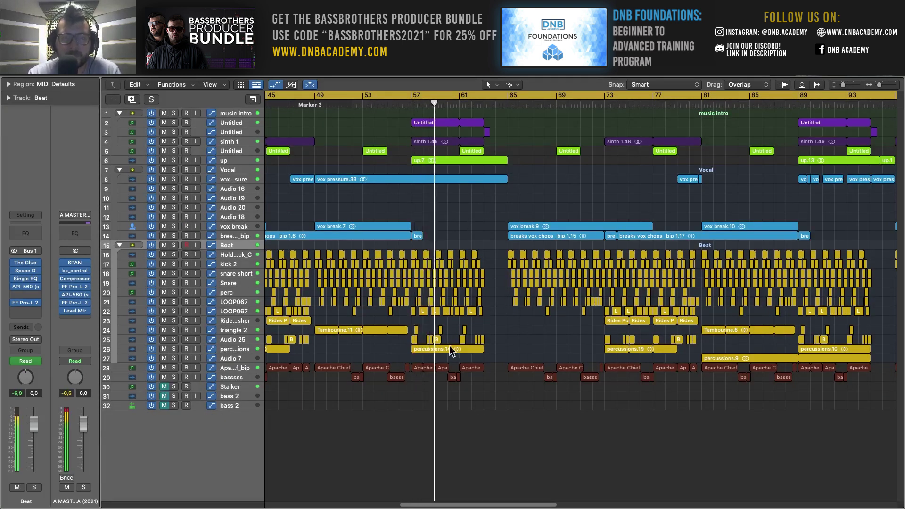
pyautogui.hscroll(-1, 478, 383)
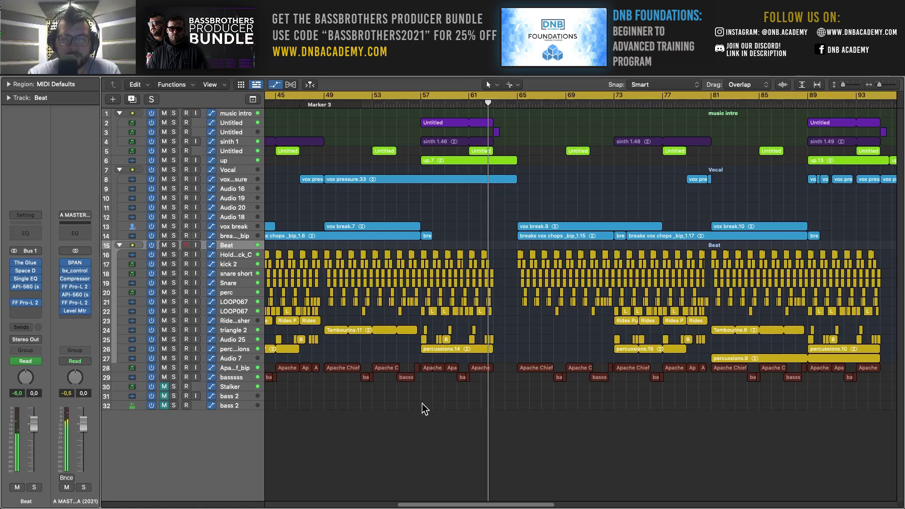
pyautogui.hscroll(-5, 425, 405)
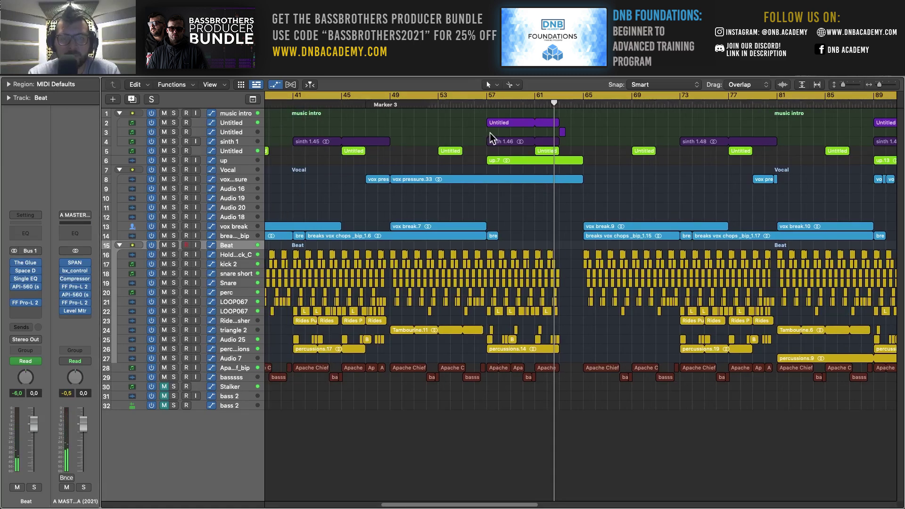
pyautogui.click(488, 104)
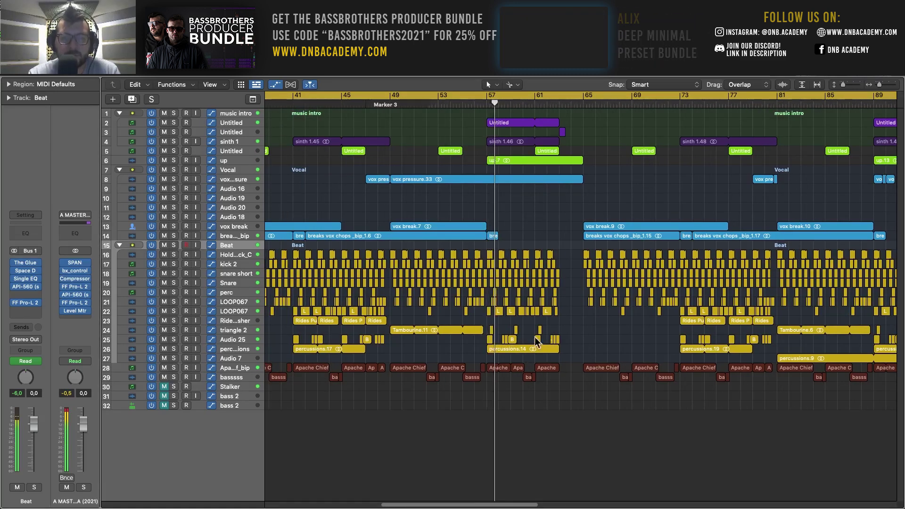
pyautogui.hscroll(5, 542, 338)
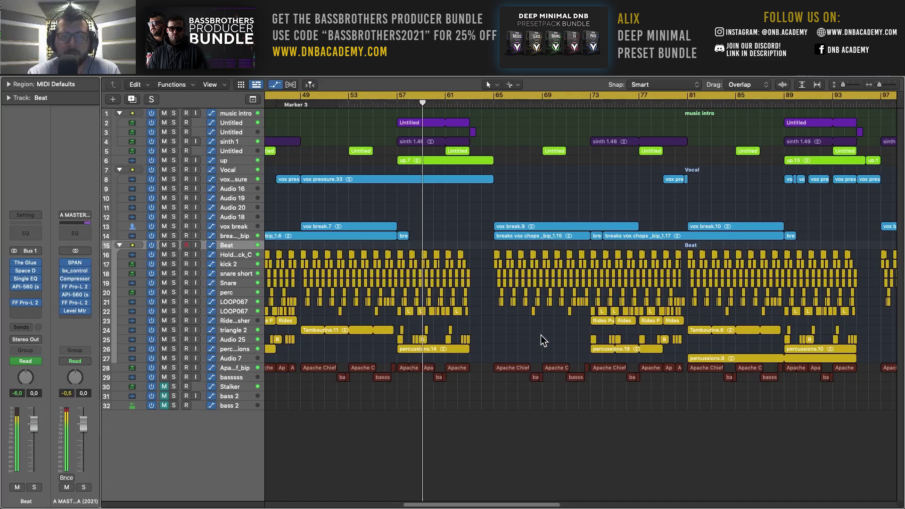
pyautogui.hscroll(1, 545, 335)
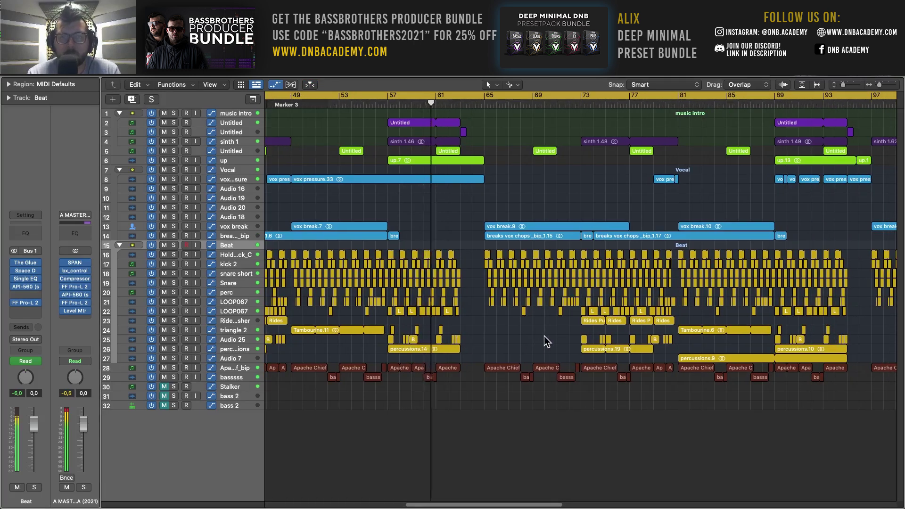
pyautogui.scroll(5, 417, 203)
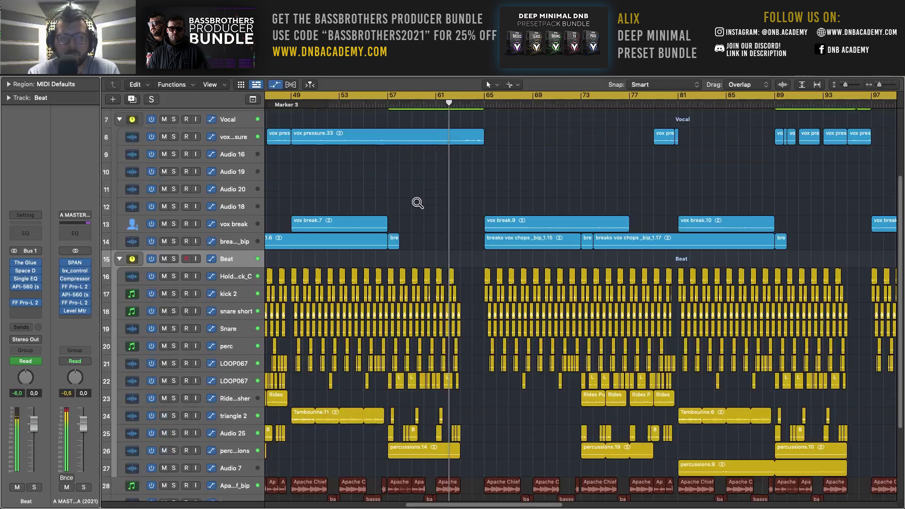
# Step: Show the automation curves and play the vox pressure filter dips around bar 62 and just before Marker 3
pyautogui.scroll(5, 418, 204)
pyautogui.press('a')
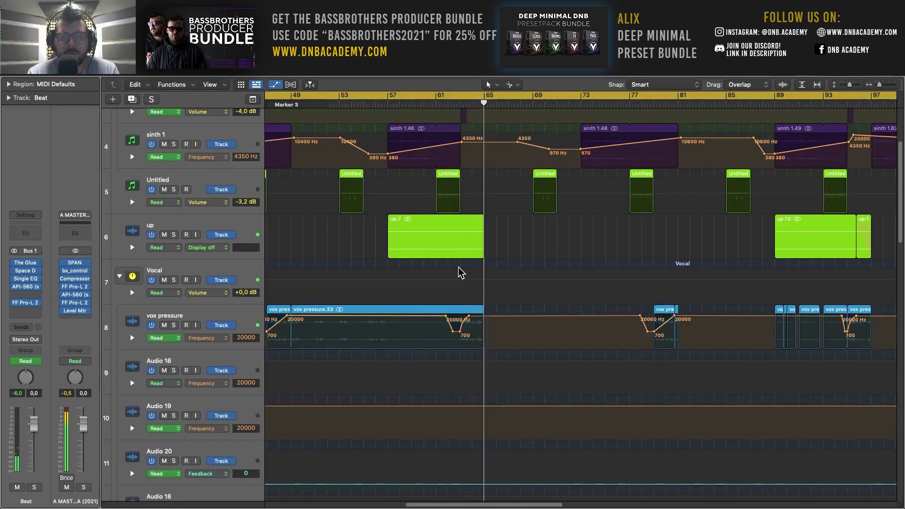
pyautogui.click(448, 101)
pyautogui.hscroll(-3, 364, 299)
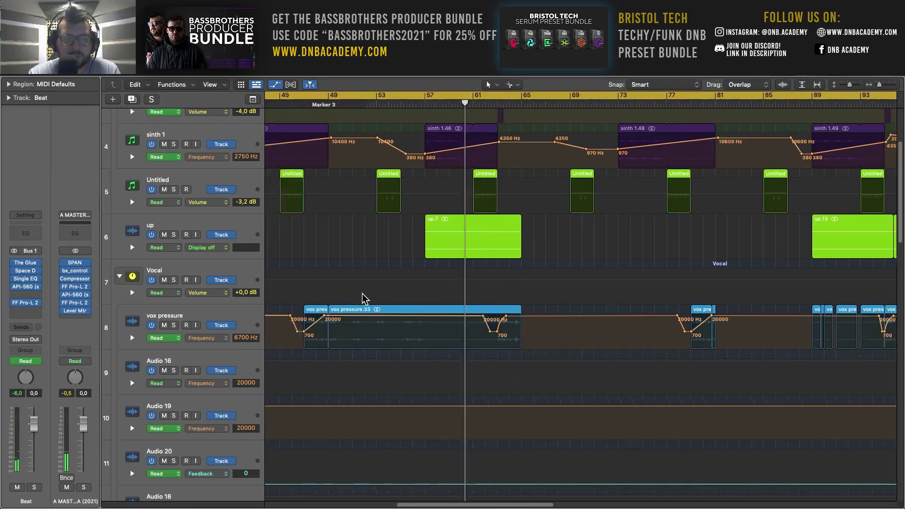
pyautogui.click(350, 104)
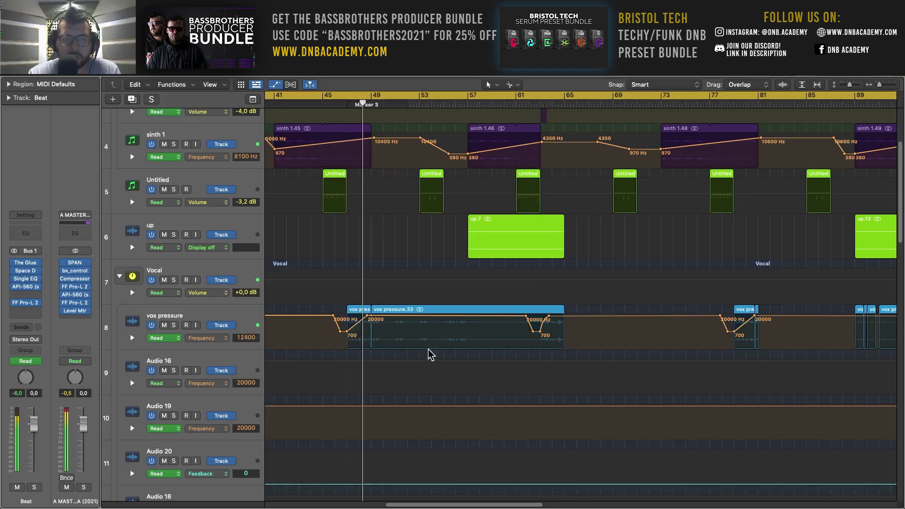
# Step: Try flattening the vox pressure frequency dip before bar 47 and audition the transition from about bar 46
pyautogui.moveTo(343, 332); pyautogui.dragTo(343, 300)
pyautogui.click(347, 97)
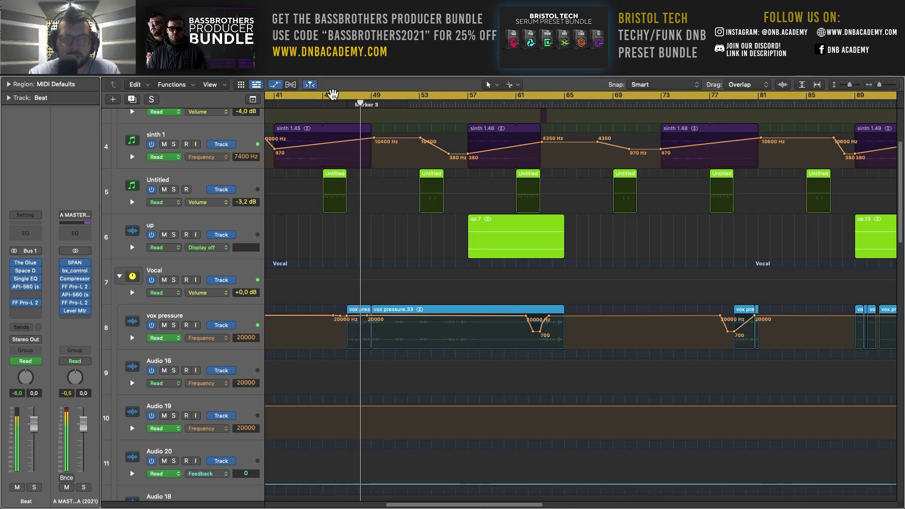
pyautogui.click(333, 96)
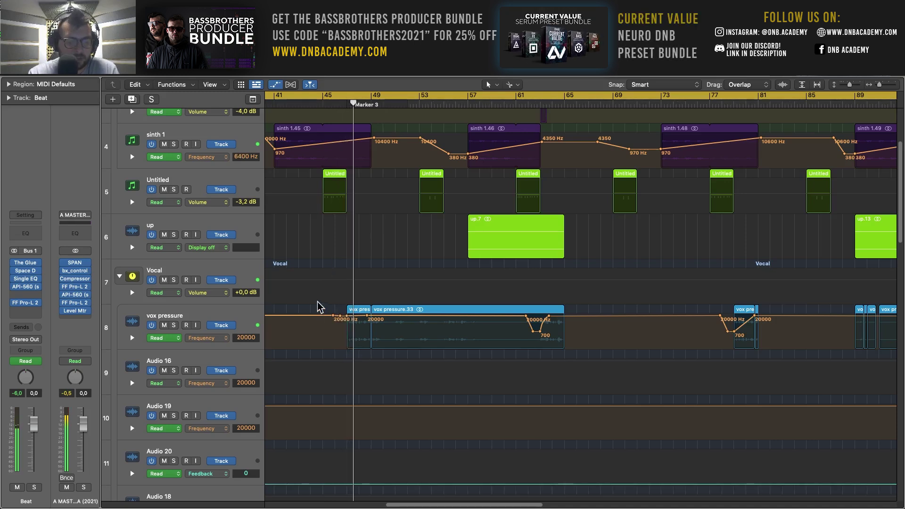
pyautogui.click(335, 99)
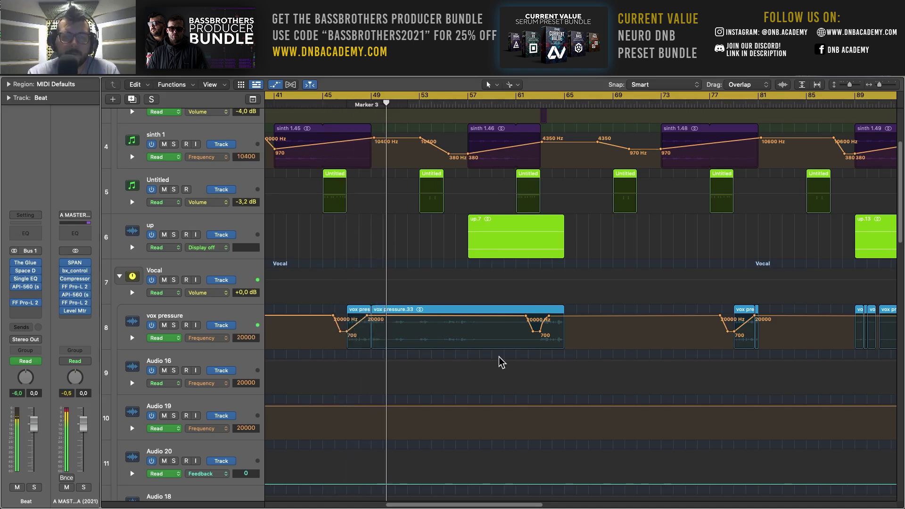
# Step: Examine the music intro and vocal regions with and without their automation curves, from bar 45 to past bar 105
pyautogui.hscroll(4, 467, 344)
pyautogui.hscroll(-3, 411, 320)
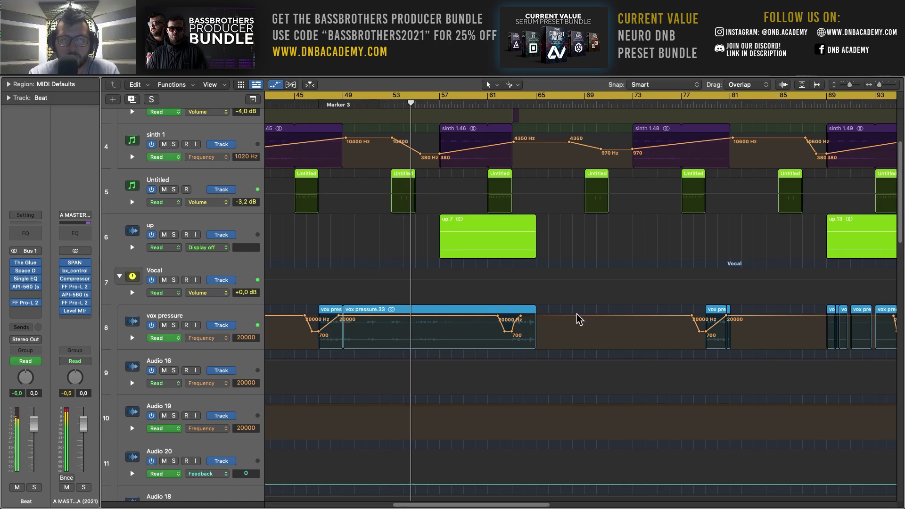
pyautogui.scroll(-5, 613, 328)
pyautogui.scroll(10, 595, 324)
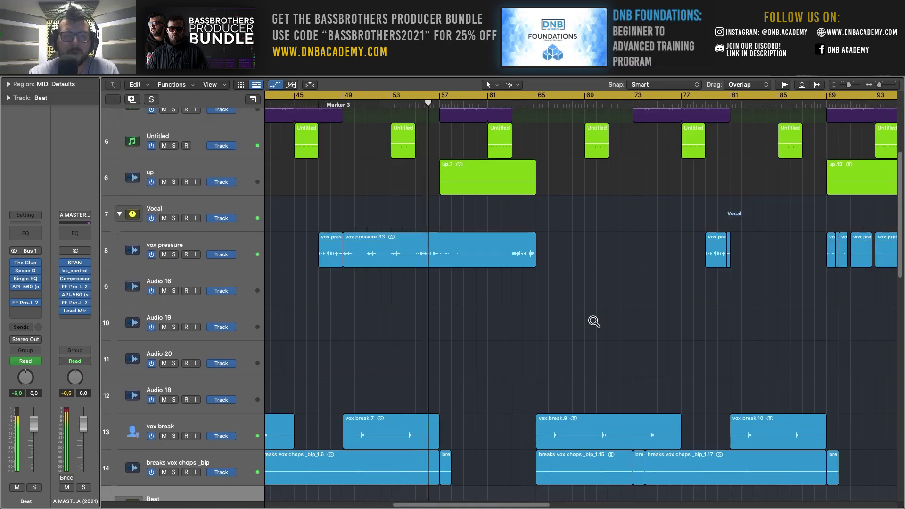
pyautogui.scroll(-15, 595, 325)
pyautogui.scroll(10, 595, 325)
pyautogui.scroll(5, 595, 325)
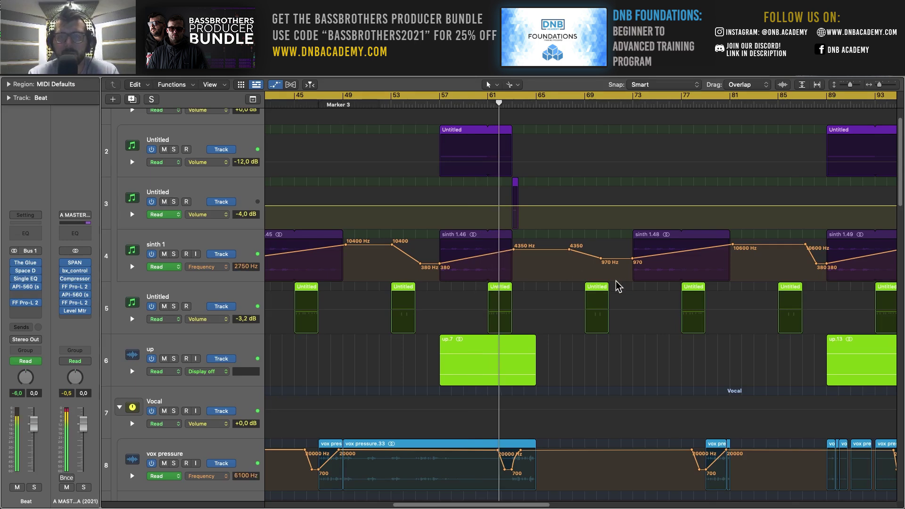
pyautogui.hscroll(8, 592, 283)
pyautogui.hscroll(12, 591, 285)
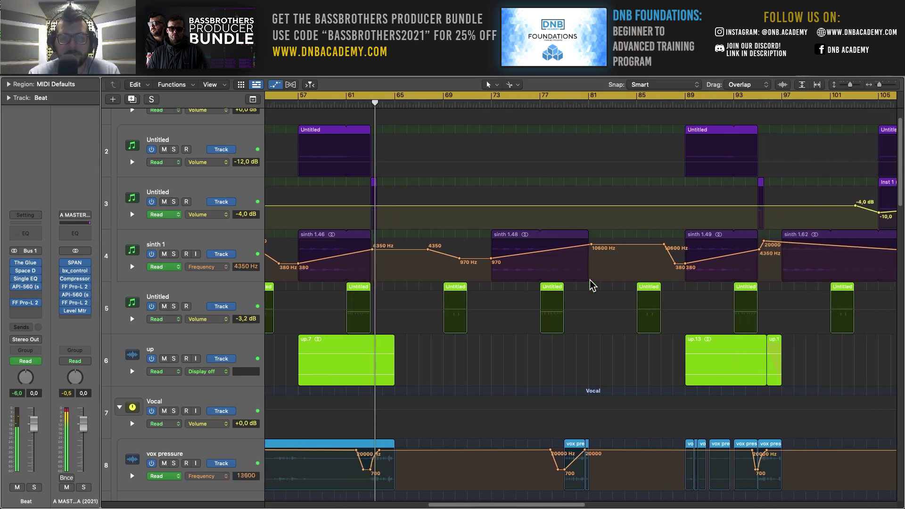
pyautogui.hscroll(-4, 591, 284)
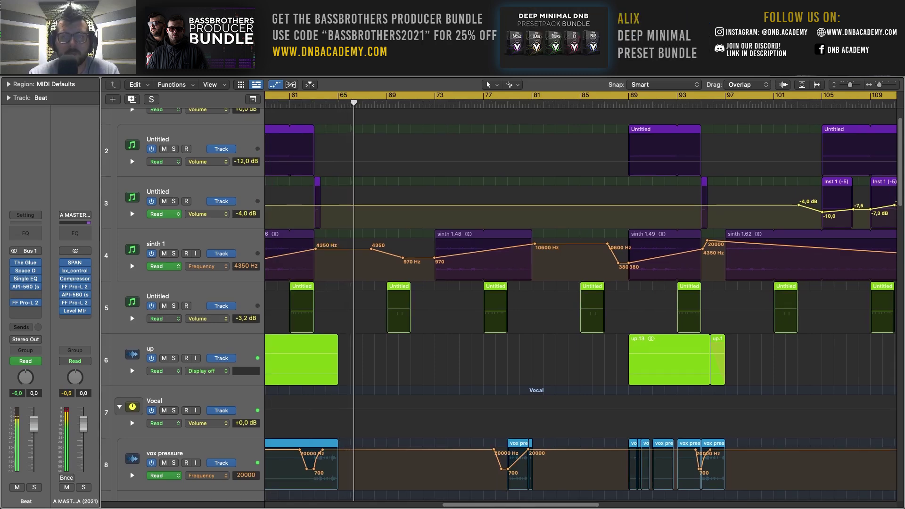
# Step: Play the section from bar 105 and examine its synth, riser and vox pressure automation
pyautogui.moveTo(880, 85); pyautogui.dragTo(878, 85)
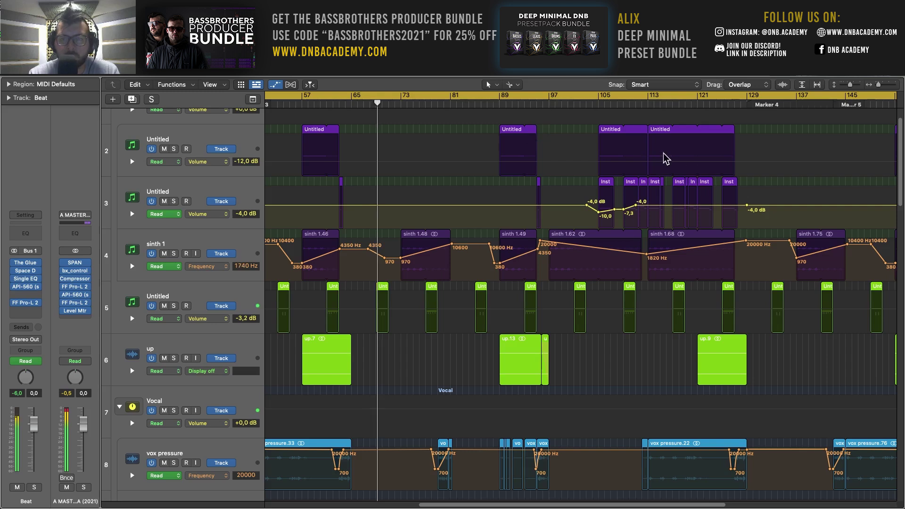
pyautogui.click(597, 105)
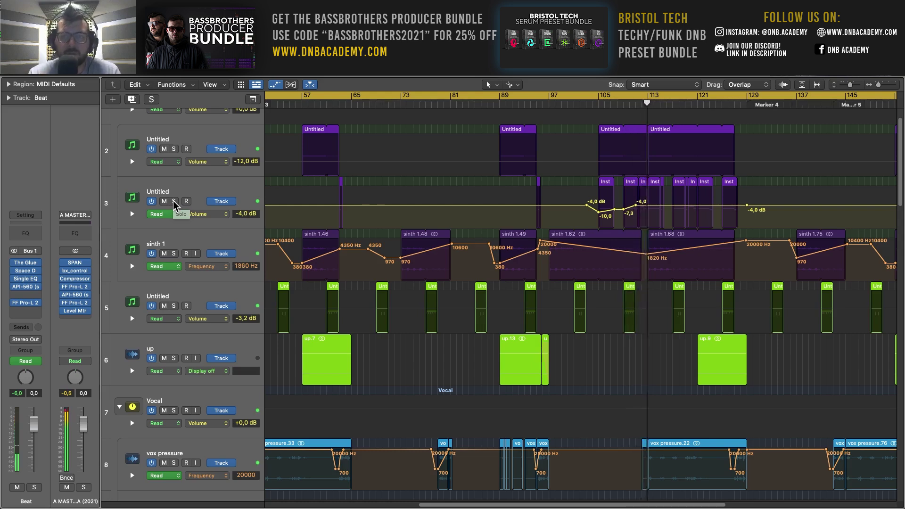
pyautogui.scroll(-5, 655, 263)
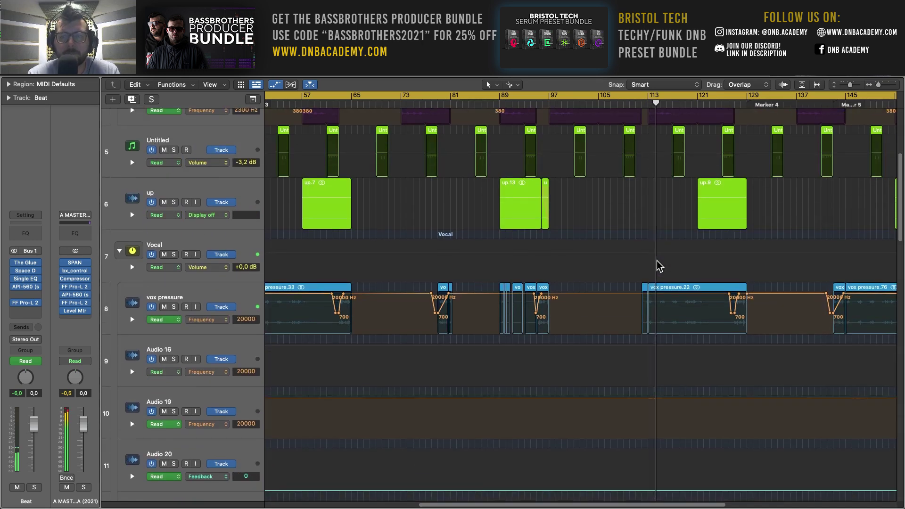
pyautogui.scroll(2, 658, 264)
pyautogui.scroll(-3, 657, 262)
pyautogui.scroll(3, 656, 258)
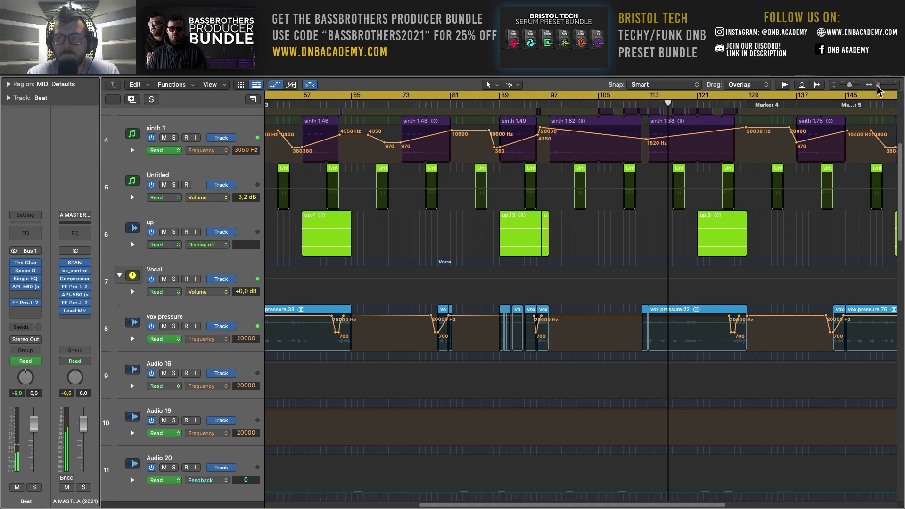
# Step: Return to bar 17 and review the intro's music, vocal and drum regions with the automation curves hidden
pyautogui.moveTo(877, 89); pyautogui.dragTo(876, 90)
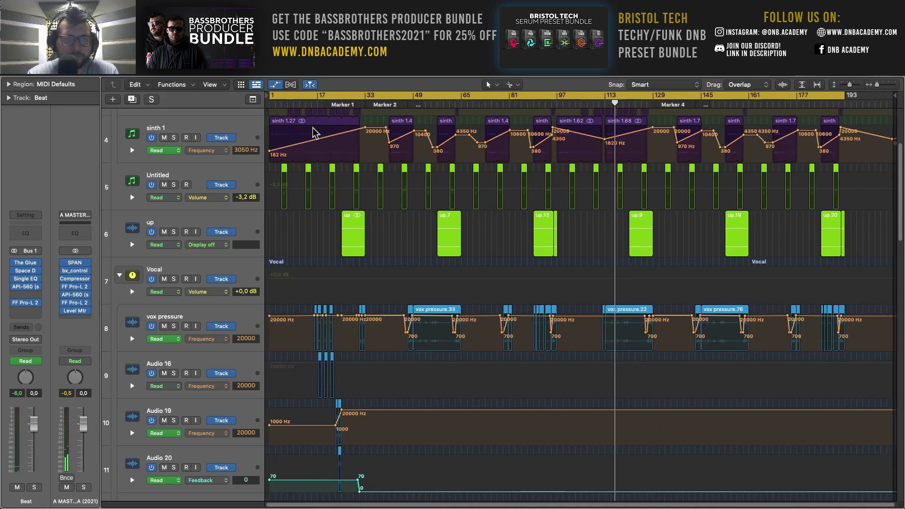
pyautogui.press('space')
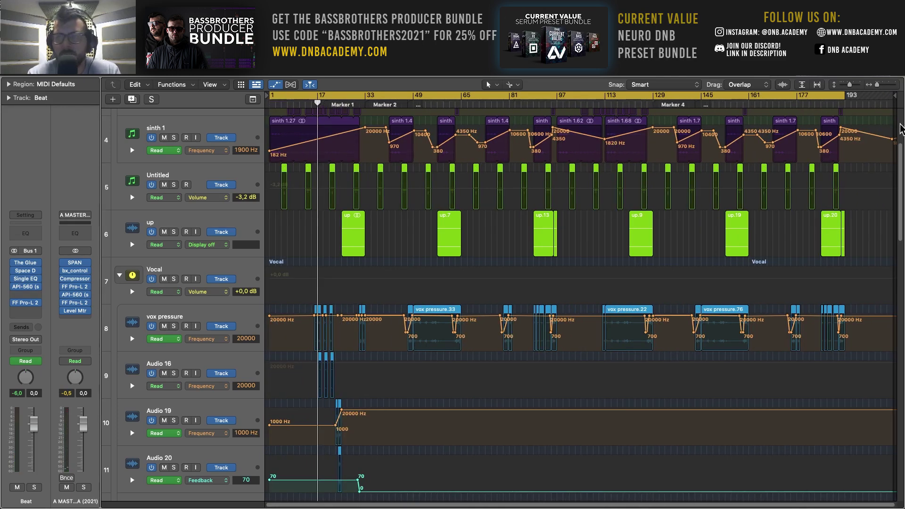
pyautogui.moveTo(876, 88); pyautogui.dragTo(881, 88)
pyautogui.press('a')
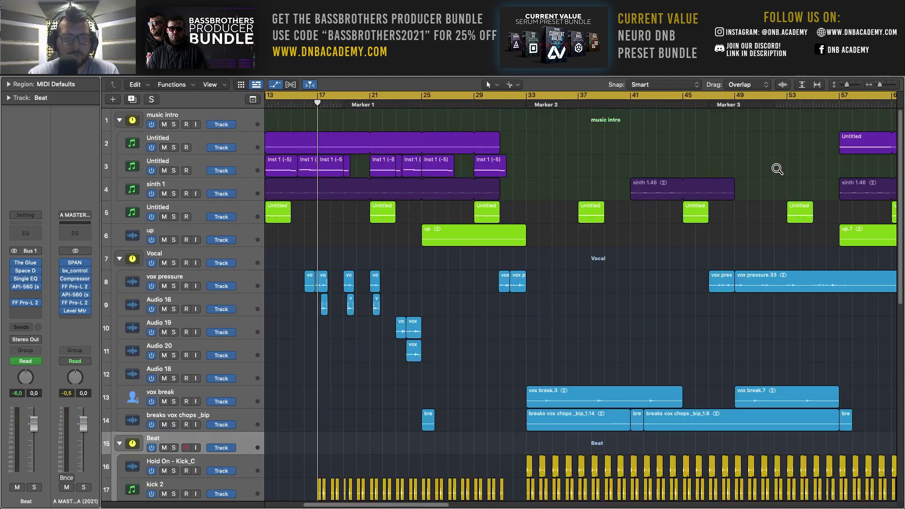
pyautogui.keyDown('ctrl'); pyautogui.keyDown('alt'); pyautogui.click(774, 171); pyautogui.keyUp('alt'); pyautogui.keyUp('ctrl')
pyautogui.scroll(-10, 612, 171)
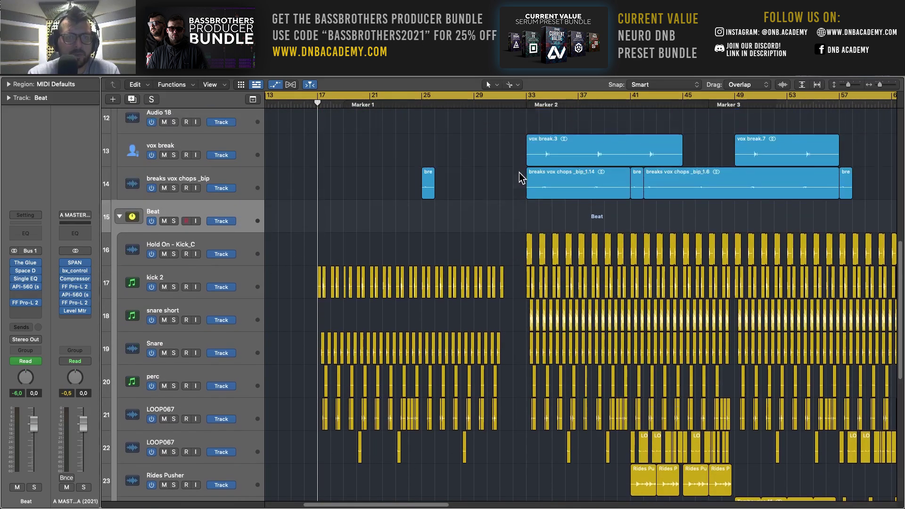
# Step: Expand the Beat track's automation lanes and play a cycle from bar 13 to bar 33
pyautogui.press('a')
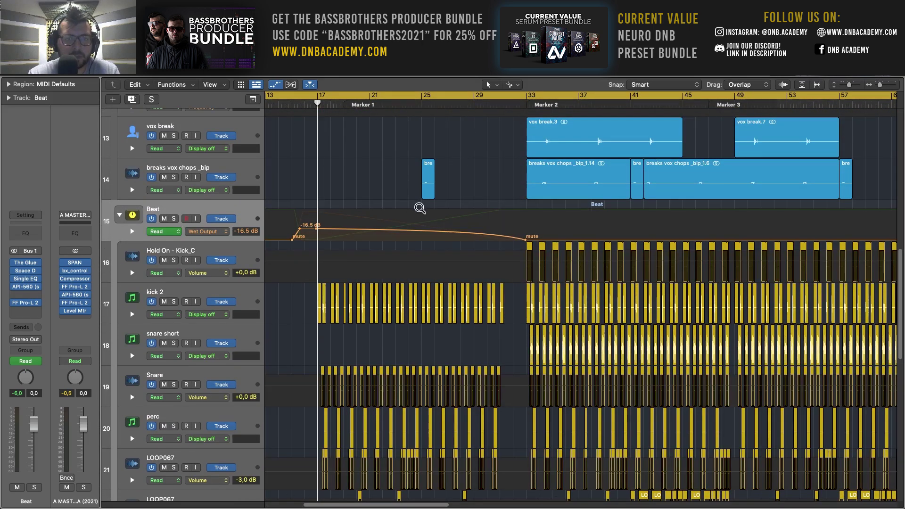
pyautogui.click(132, 232)
pyautogui.hscroll(-5, 562, 291)
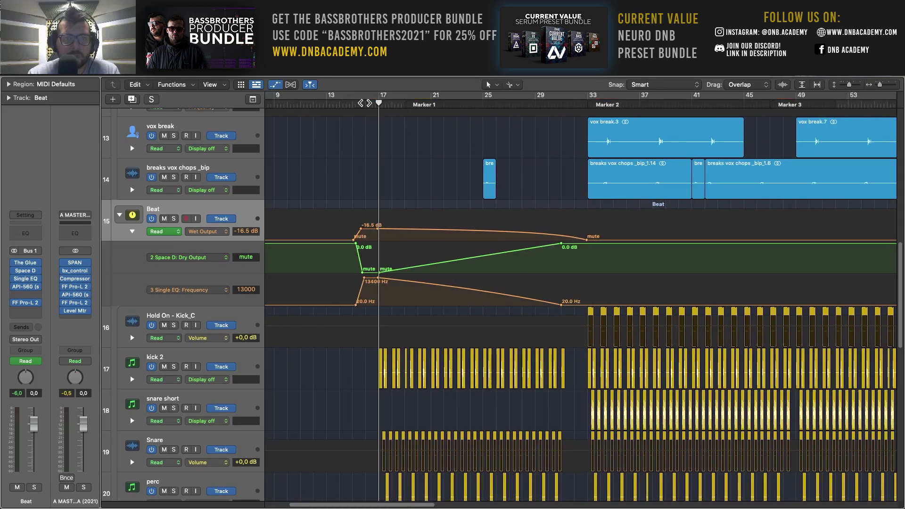
pyautogui.moveTo(330, 101); pyautogui.dragTo(587, 158)
pyautogui.press('space')
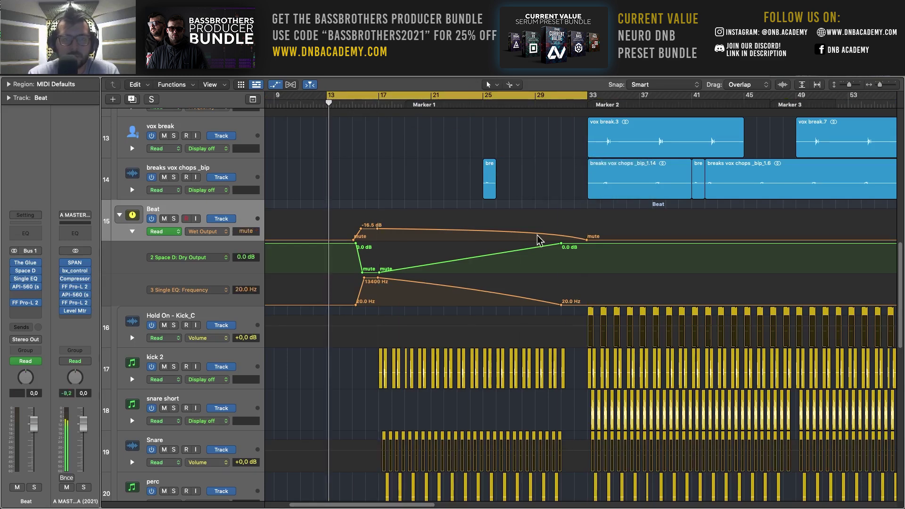
pyautogui.scroll(-5, 377, 292)
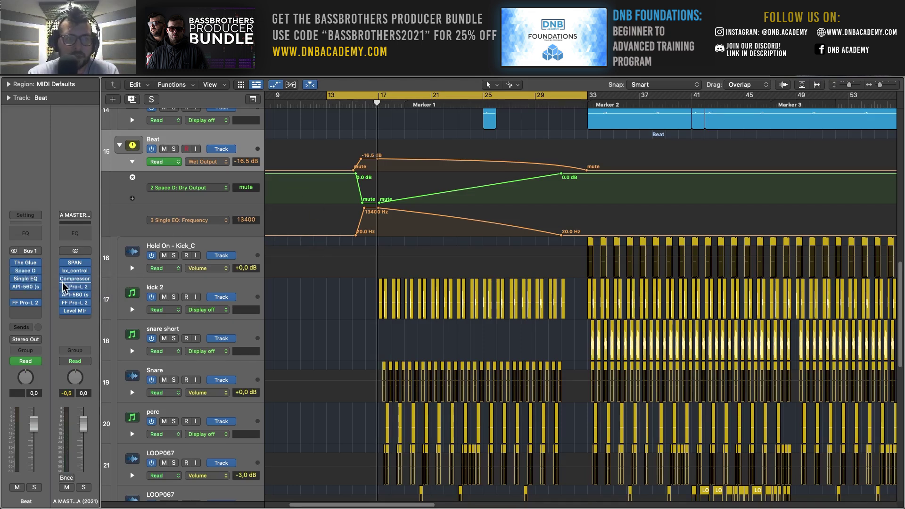
# Step: Inspect the Beat track's Space Designer reverb and Single Band EQ settings alongside the track's automation curves
pyautogui.click(25, 271)
pyautogui.moveTo(424, 132); pyautogui.dragTo(529, 84)
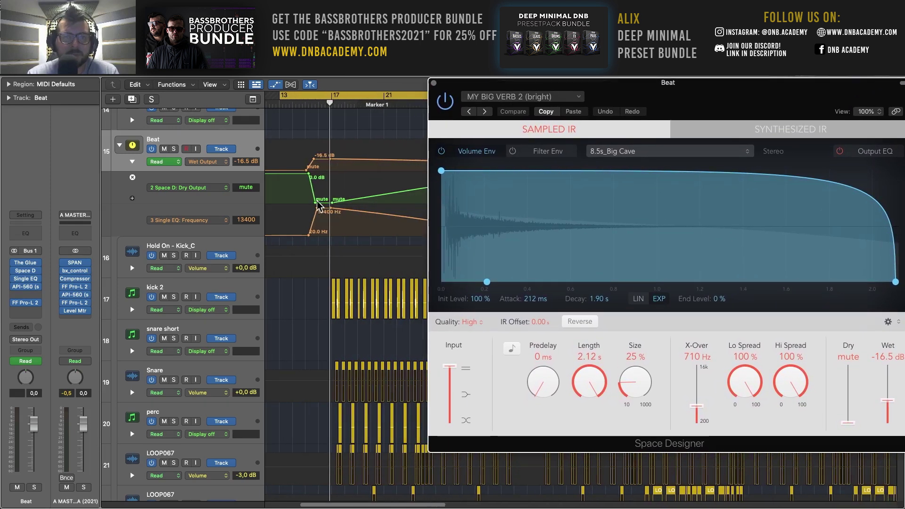
pyautogui.hscroll(2, 311, 217)
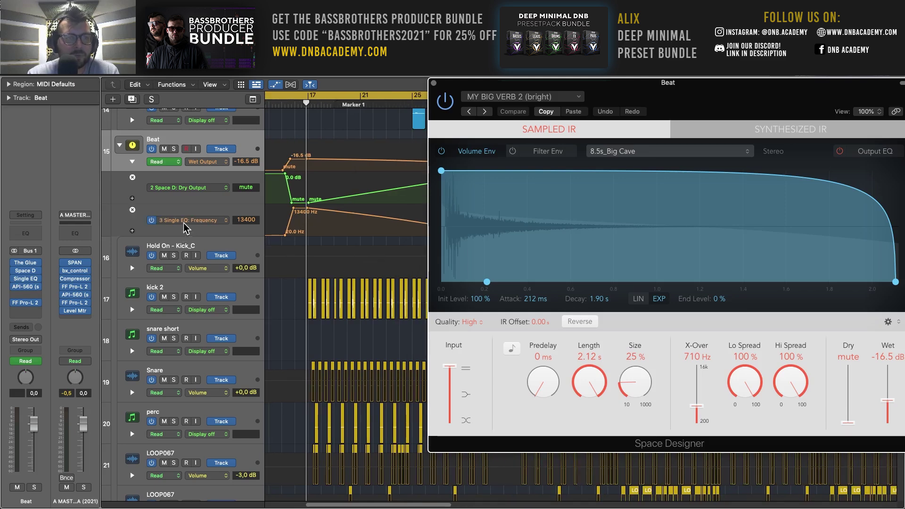
pyautogui.click(25, 279)
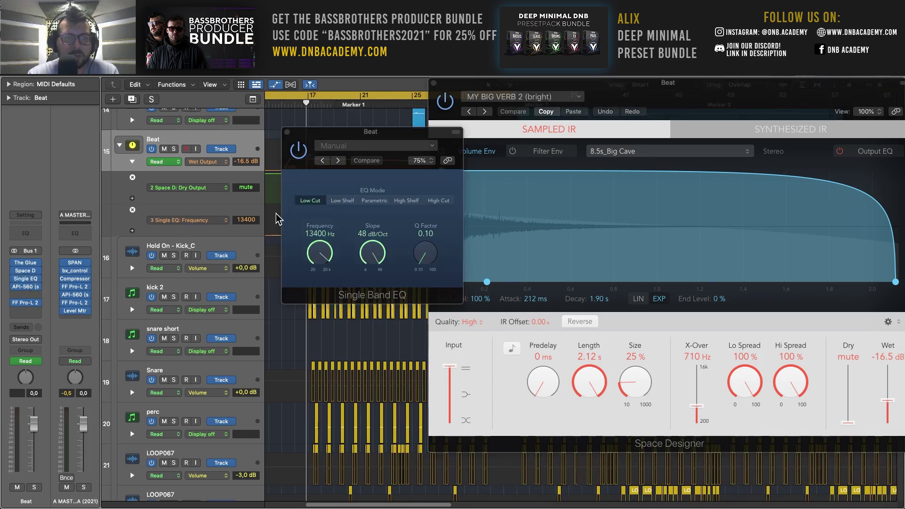
pyautogui.click(287, 132)
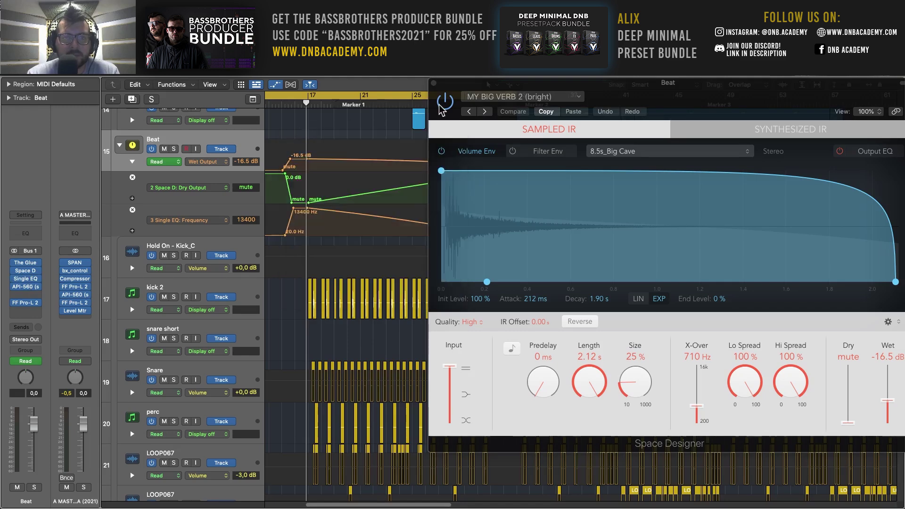
pyautogui.moveTo(514, 91); pyautogui.dragTo(489, 77)
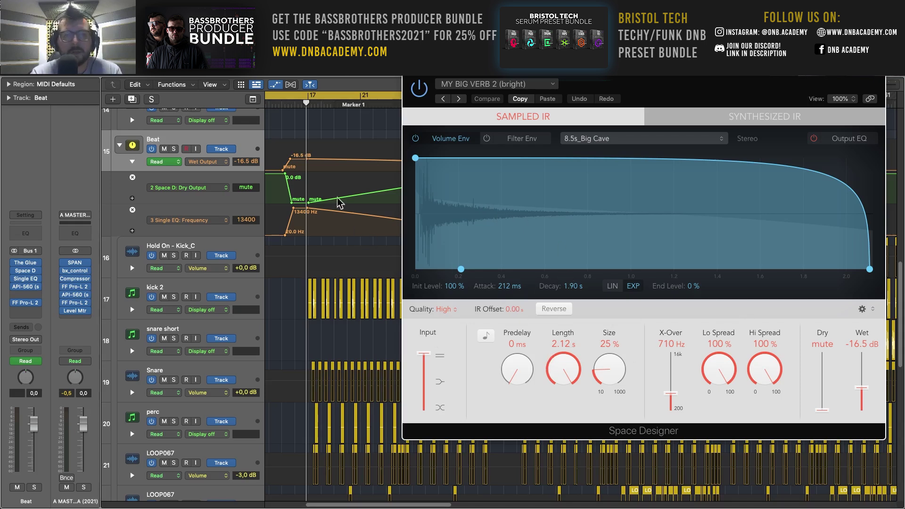
# Step: Play the Beat intro while watching the reverb's dry and wet levels, then close Space Designer and extend the cycle to about bar 37
pyautogui.press('space')
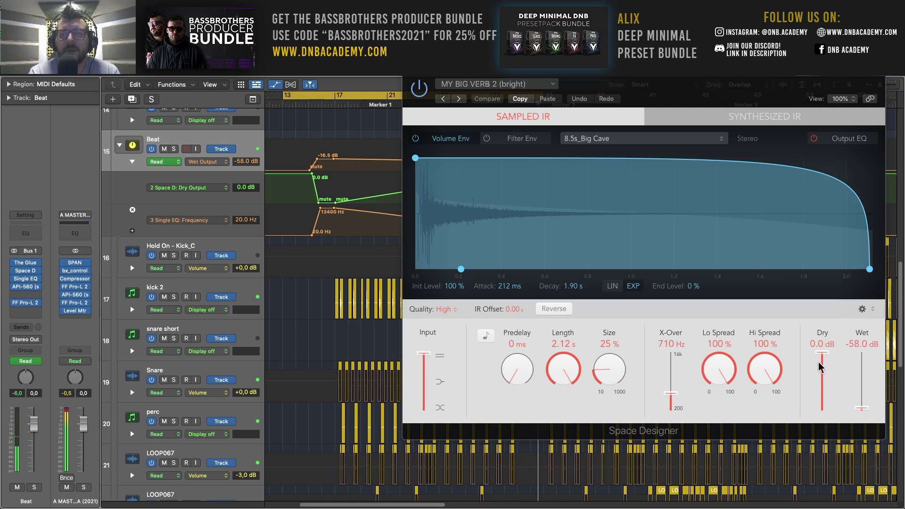
pyautogui.click(409, 79)
pyautogui.moveTo(543, 97); pyautogui.dragTo(596, 96)
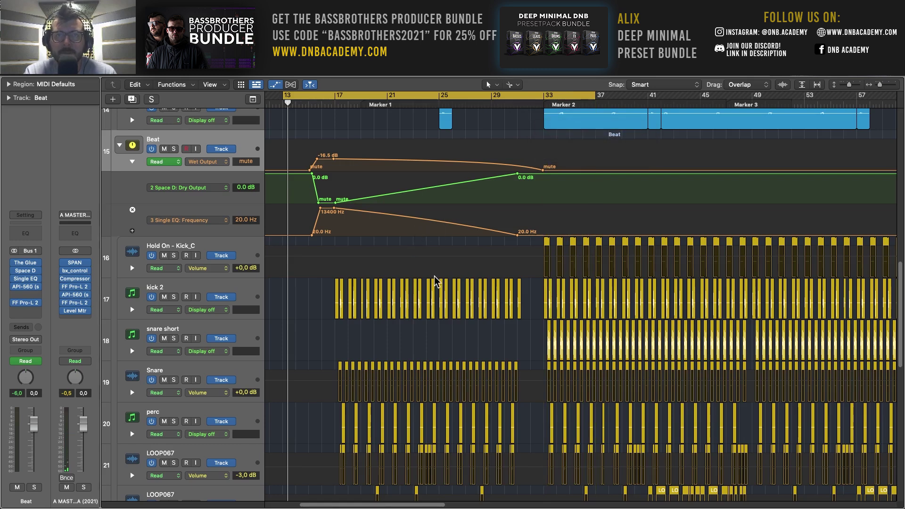
# Step: Examine the Beat track's wet output, dry output and EQ frequency automation across the whole arrangement
pyautogui.press('super+Down')
pyautogui.press('super+Up')
pyautogui.press('super+Up')
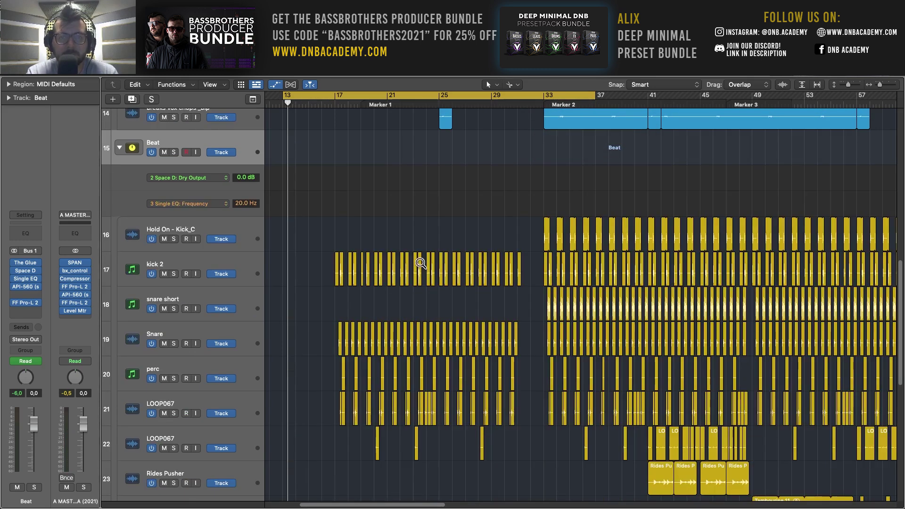
pyautogui.press('super+Down')
pyautogui.press('super+Up')
pyautogui.press('super+Down')
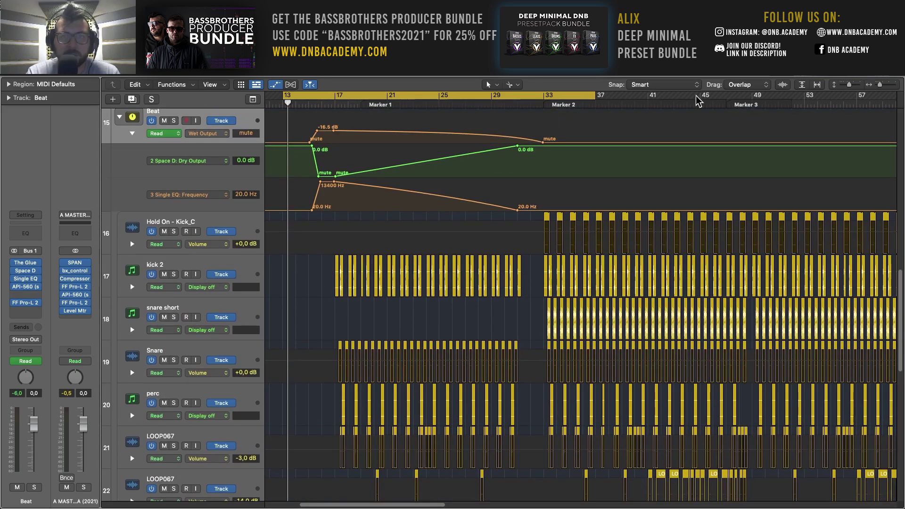
pyautogui.moveTo(880, 85); pyautogui.dragTo(878, 85)
pyautogui.keyDown('ctrl'); pyautogui.keyDown('alt'); pyautogui.click(681, 146); pyautogui.keyUp('alt'); pyautogui.keyUp('ctrl')
pyautogui.press('a')
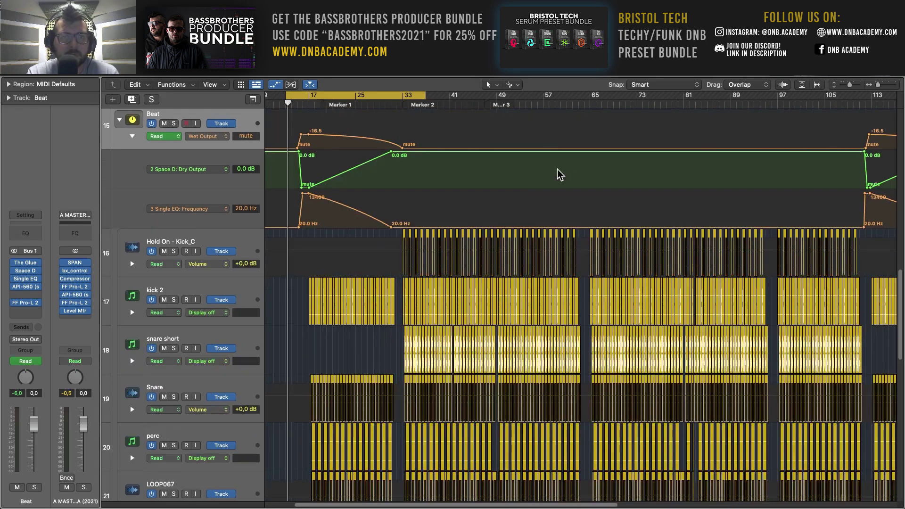
pyautogui.hscroll(-5, 574, 181)
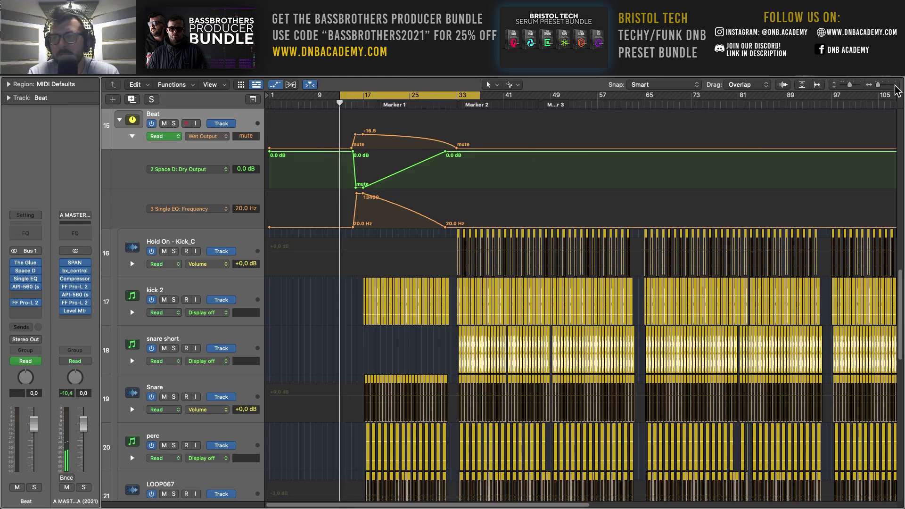
pyautogui.moveTo(879, 90); pyautogui.dragTo(876, 86)
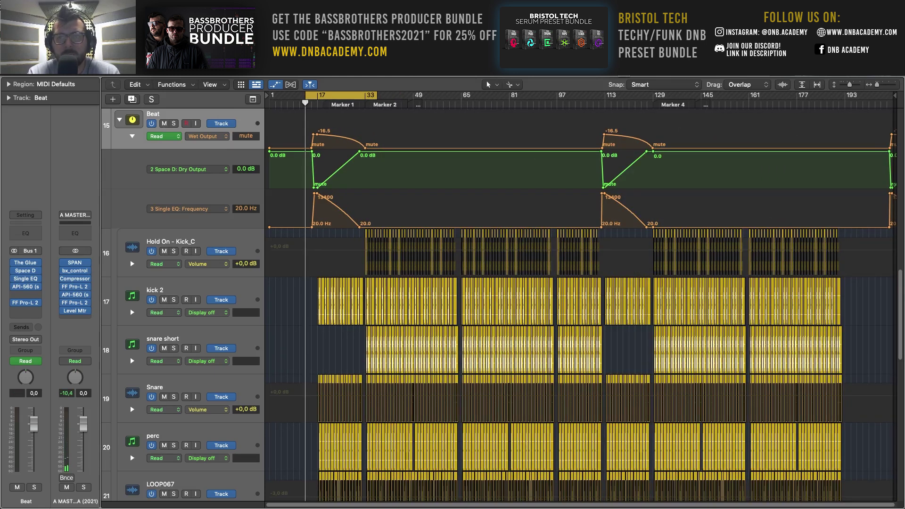
# Step: Play the second intro from about bar 113 with the cycle off while looking through the drum, vocal and music tracks
pyautogui.doubleClick(598, 105)
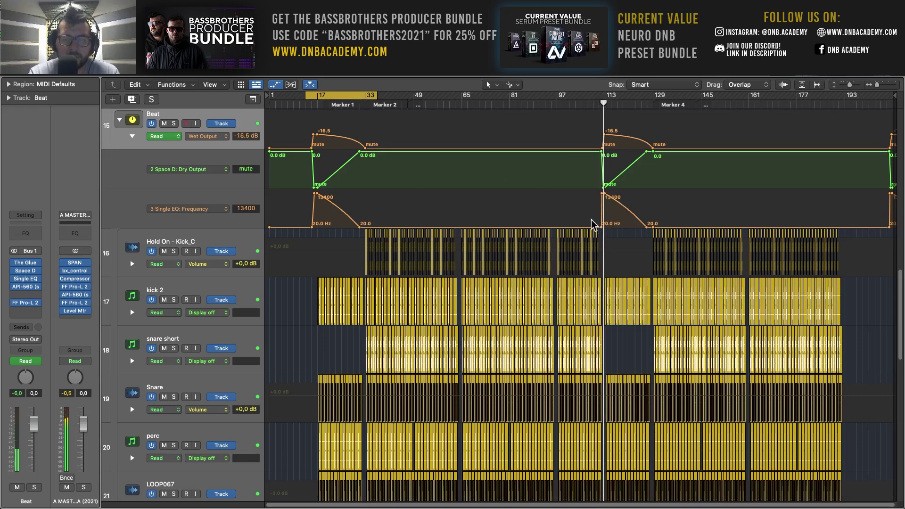
pyautogui.click(336, 97)
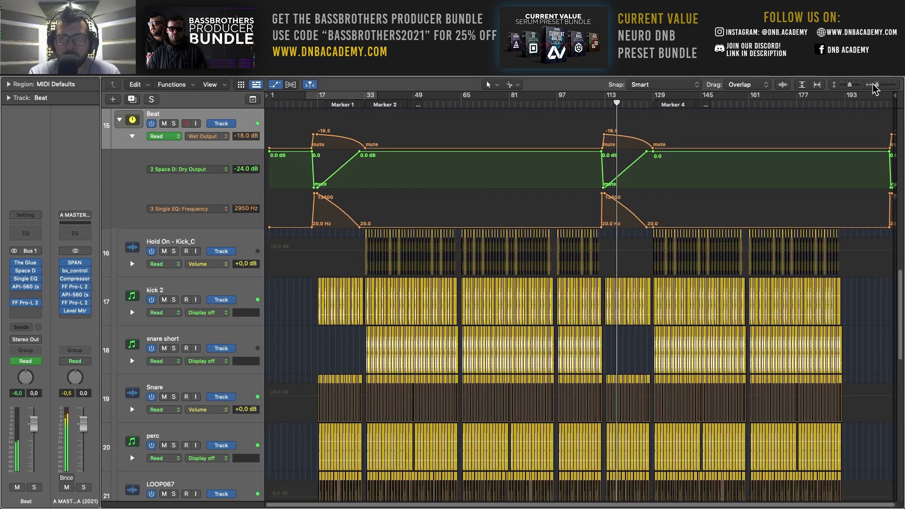
pyautogui.press('super+Up')
pyautogui.scroll(-10, 842, 149)
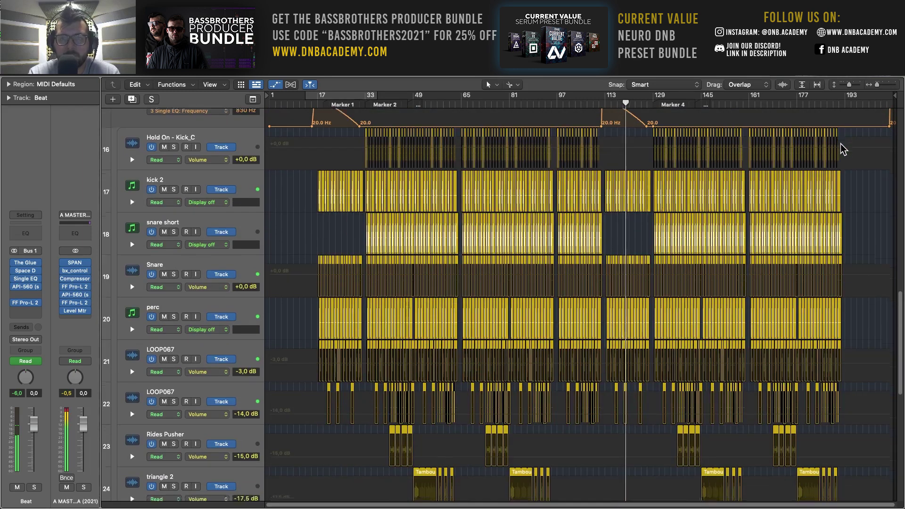
pyautogui.scroll(10, 843, 149)
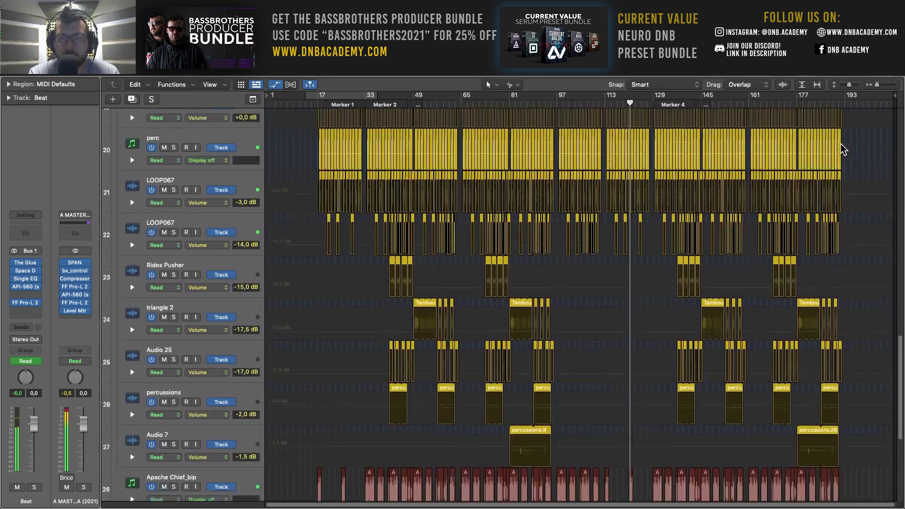
pyautogui.scroll(8, 843, 149)
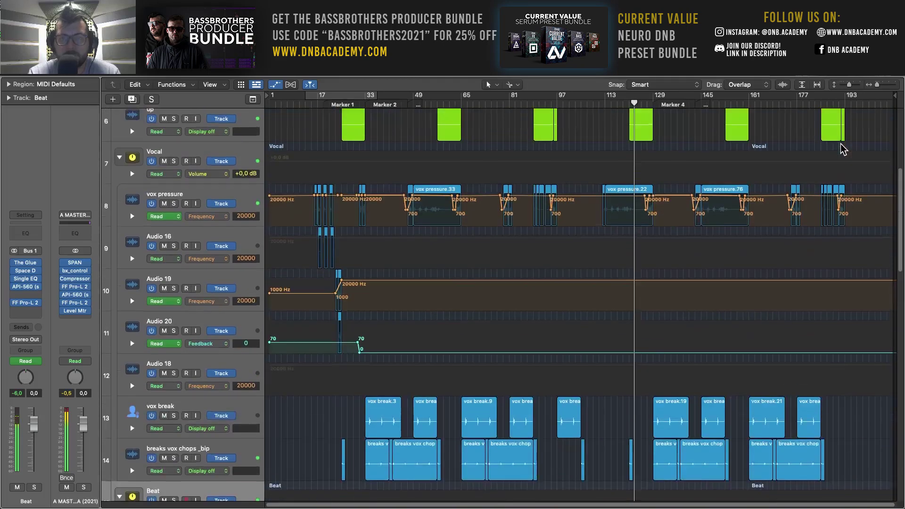
pyautogui.scroll(5, 843, 149)
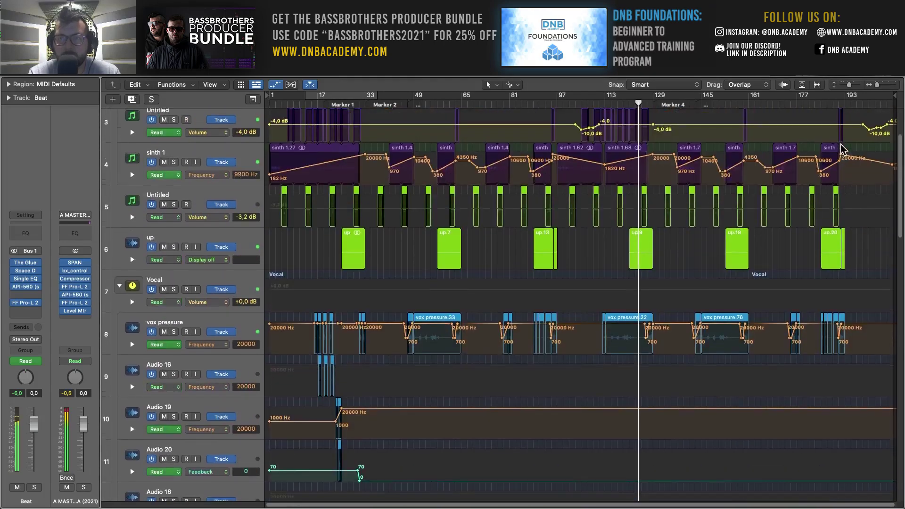
pyautogui.scroll(2, 843, 149)
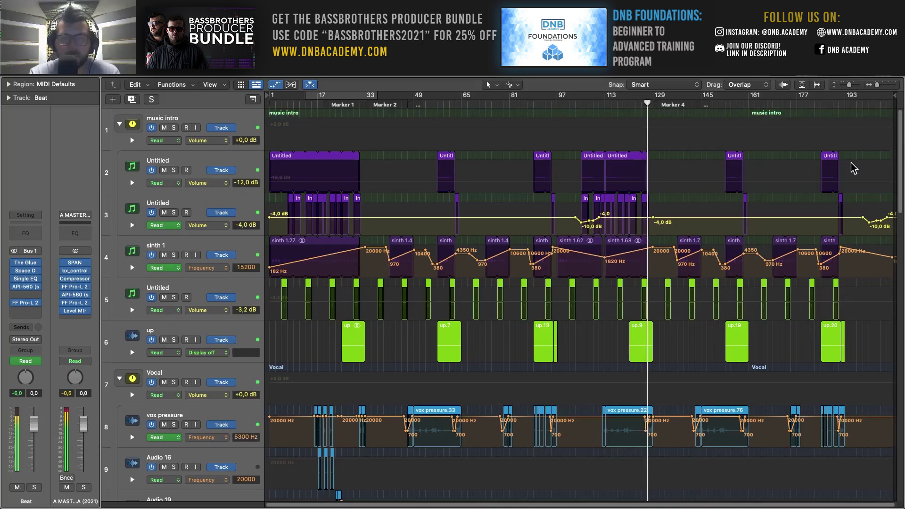
pyautogui.scroll(-1, 853, 167)
pyautogui.scroll(-4, 853, 168)
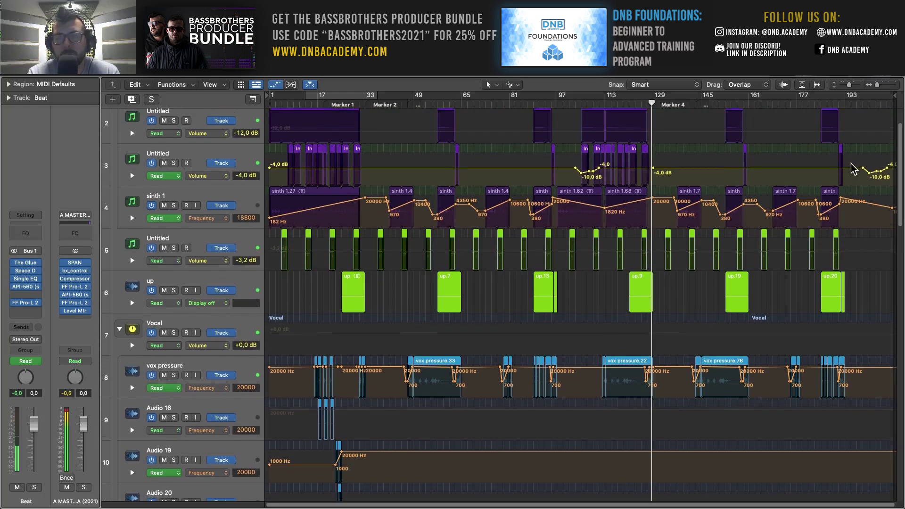
# Step: Hide the track automation and reduce the track heights to fit the whole arrangement in view
pyautogui.press('a')
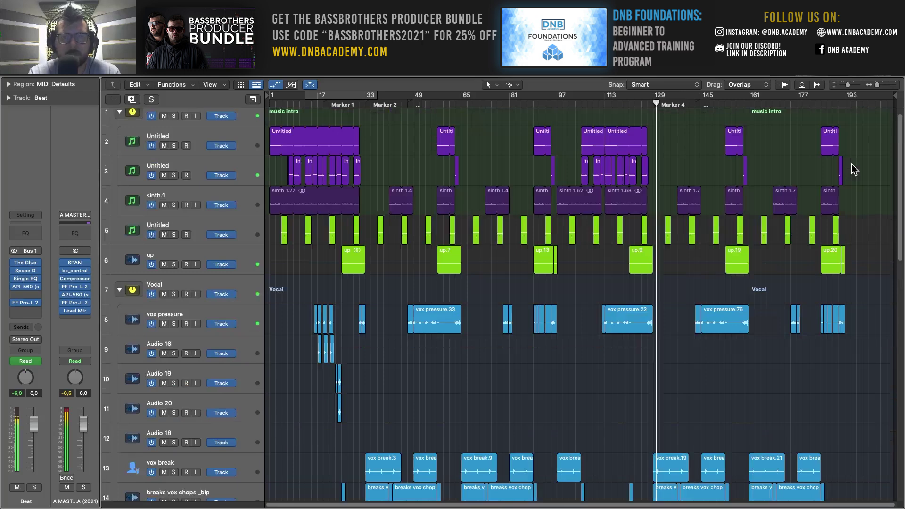
pyautogui.keyDown('ctrl'); pyautogui.keyDown('alt'); pyautogui.click(851, 164); pyautogui.keyUp('alt'); pyautogui.keyUp('ctrl')
pyautogui.keyDown('ctrl'); pyautogui.keyDown('alt'); pyautogui.click(852, 164); pyautogui.keyUp('alt'); pyautogui.keyUp('ctrl')
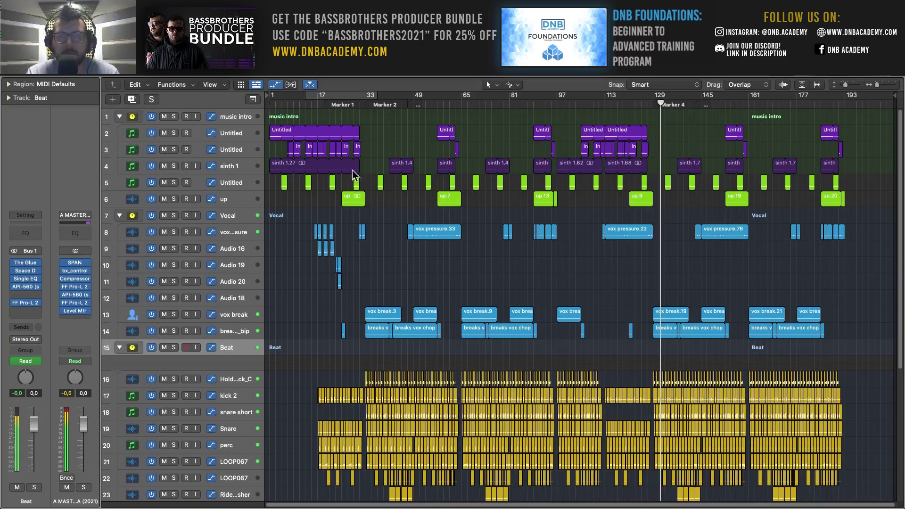
pyautogui.click(277, 86)
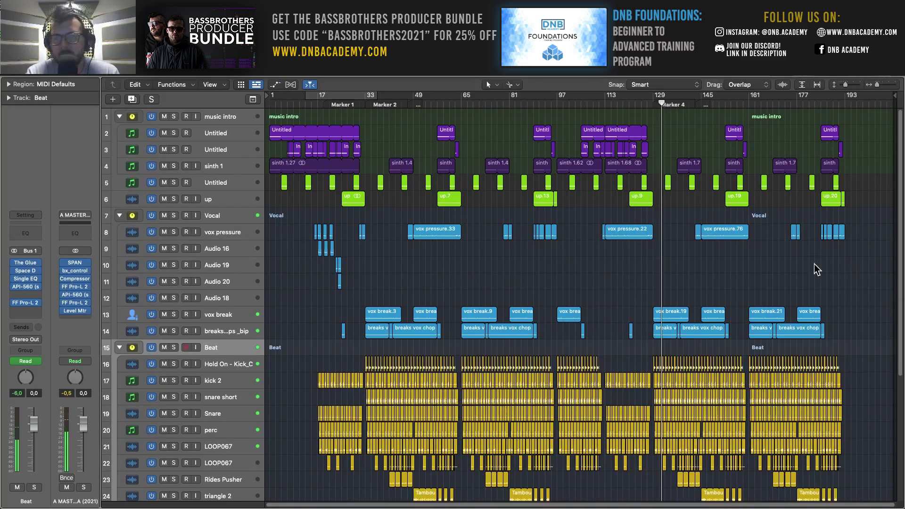
pyautogui.keyDown('ctrl'); pyautogui.keyDown('alt'); pyautogui.click(771, 265); pyautogui.keyUp('alt'); pyautogui.keyUp('ctrl')
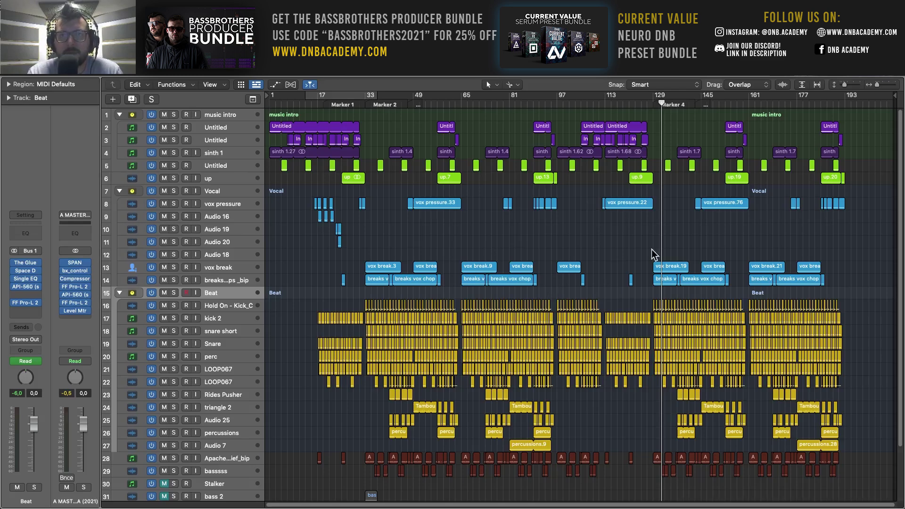
# Step: Bypass the master channel's plug-ins from bx_control through Level Meter and play the drop from about bar 33
pyautogui.scroll(-2, 621, 237)
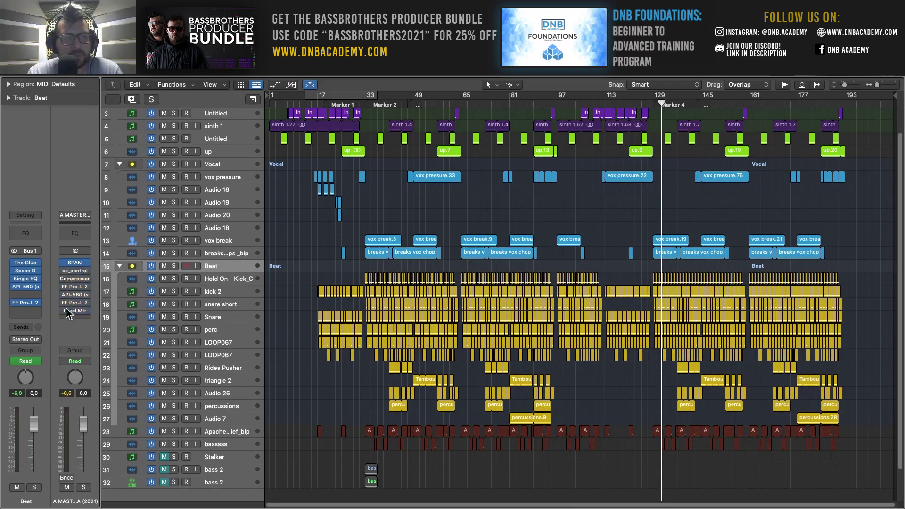
pyautogui.click(363, 102)
pyautogui.press('space')
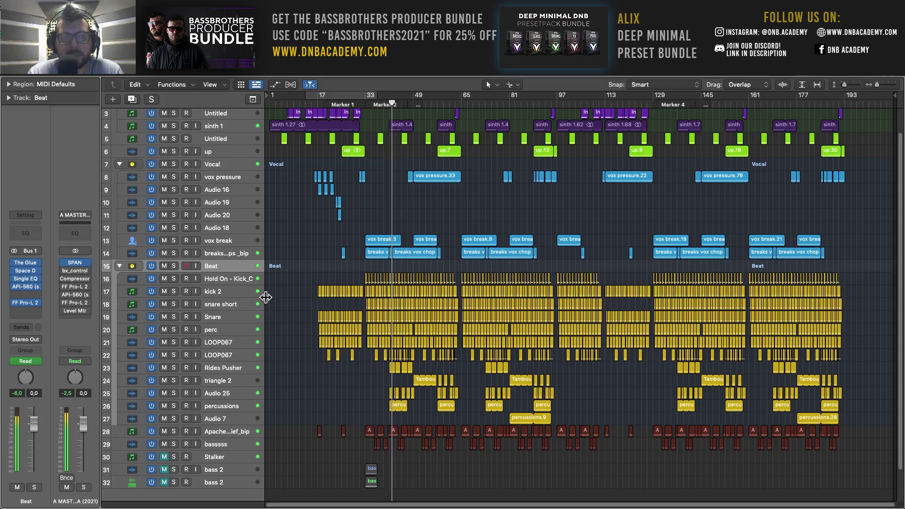
# Step: Replay the drop with the master's Level Meter enabled and set to True Peak & RMS, and close the meter
pyautogui.moveTo(70, 279)
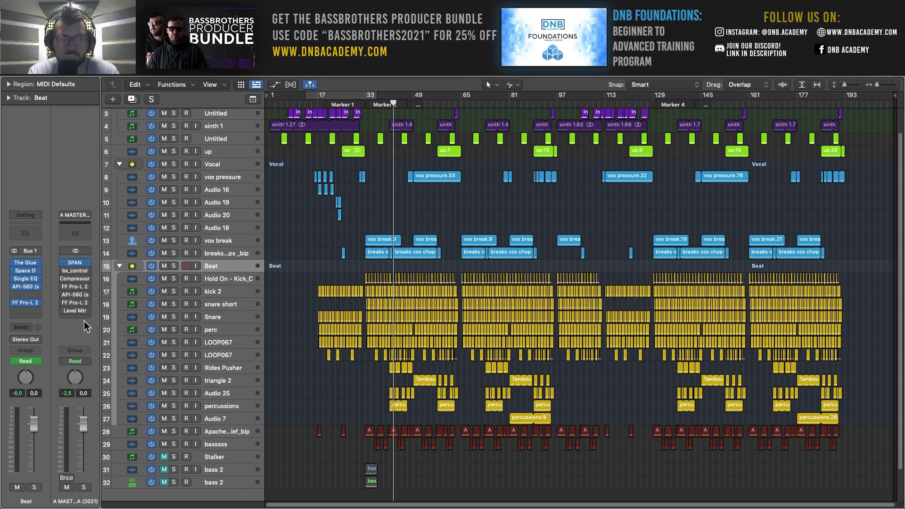
pyautogui.click(356, 114)
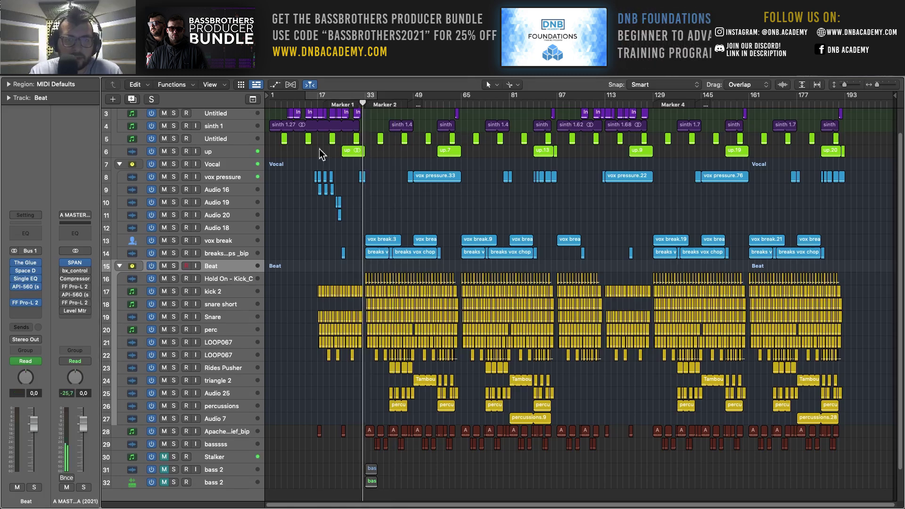
pyautogui.press('space')
pyautogui.click(64, 311)
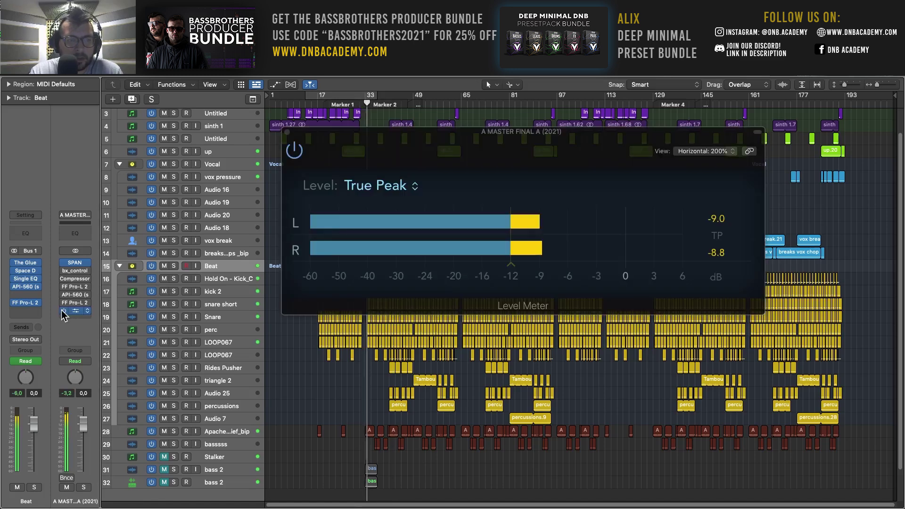
pyautogui.click(414, 185)
pyautogui.click(380, 197)
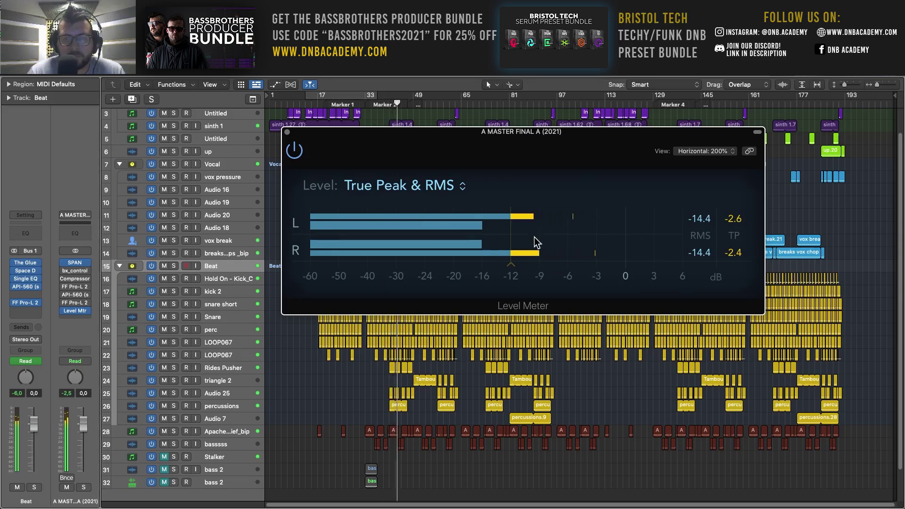
pyautogui.press('space')
pyautogui.click(287, 132)
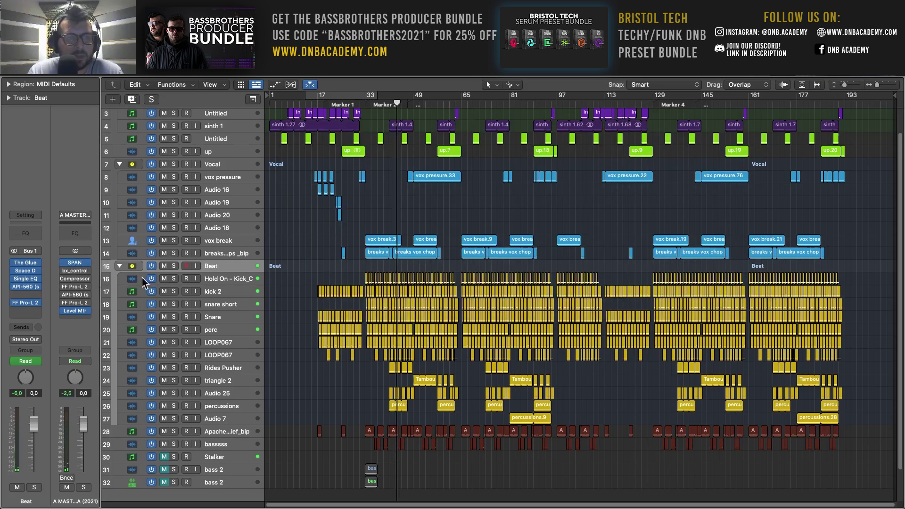
# Step: Open the master's bx_control V2, set a cycle from about bar 33 to bar 49 and play it
pyautogui.click(74, 272)
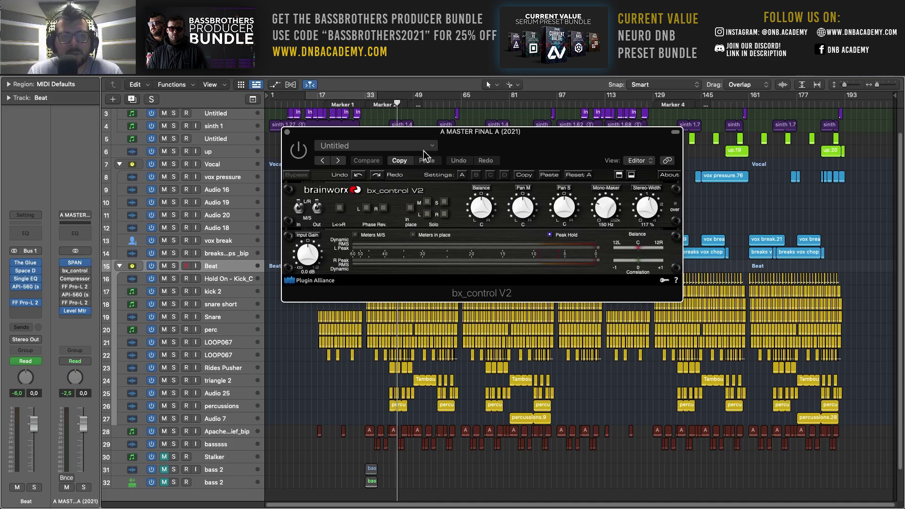
pyautogui.moveTo(423, 135); pyautogui.dragTo(565, 127)
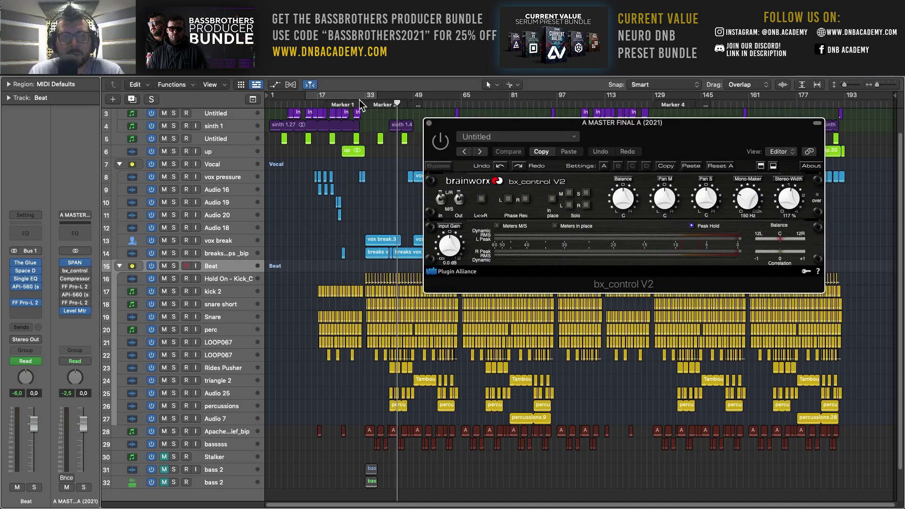
pyautogui.moveTo(363, 96); pyautogui.dragTo(413, 109)
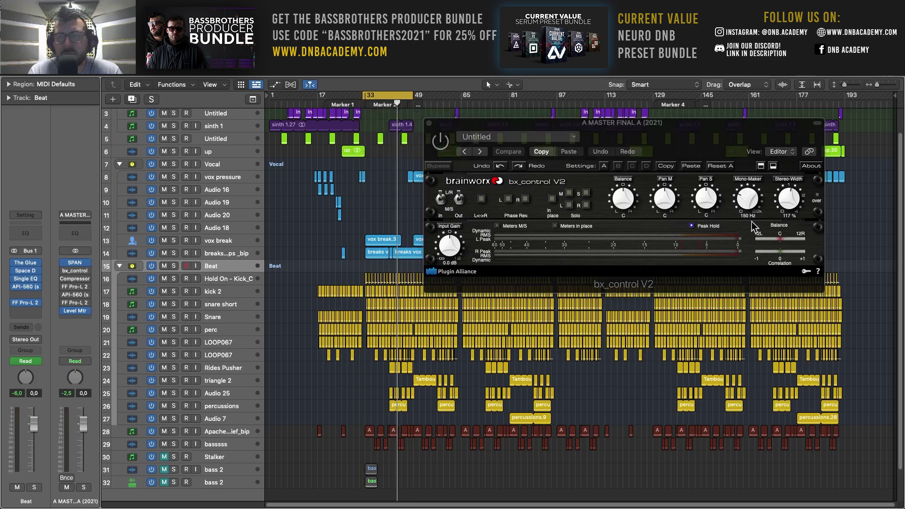
pyautogui.press('space')
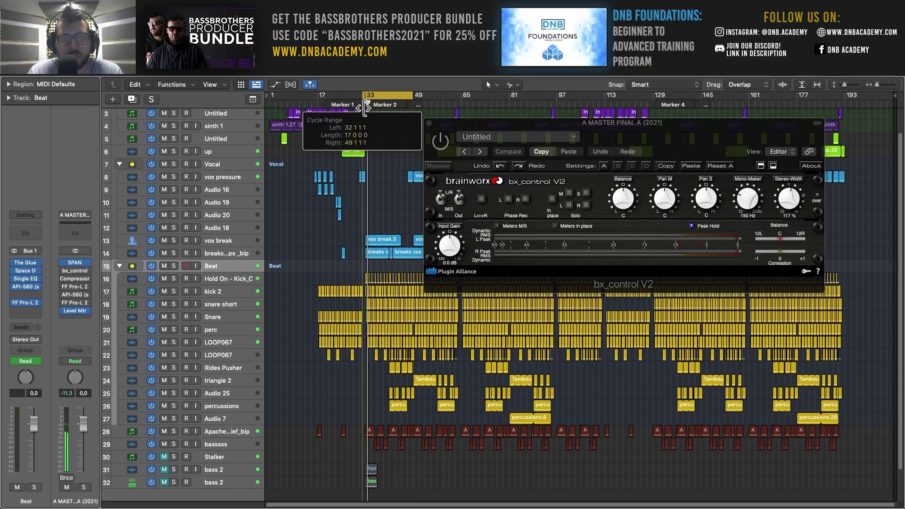
# Step: Toggle bx_control V2's bypass during playback, leave the plug-in active and close it
pyautogui.click(439, 152)
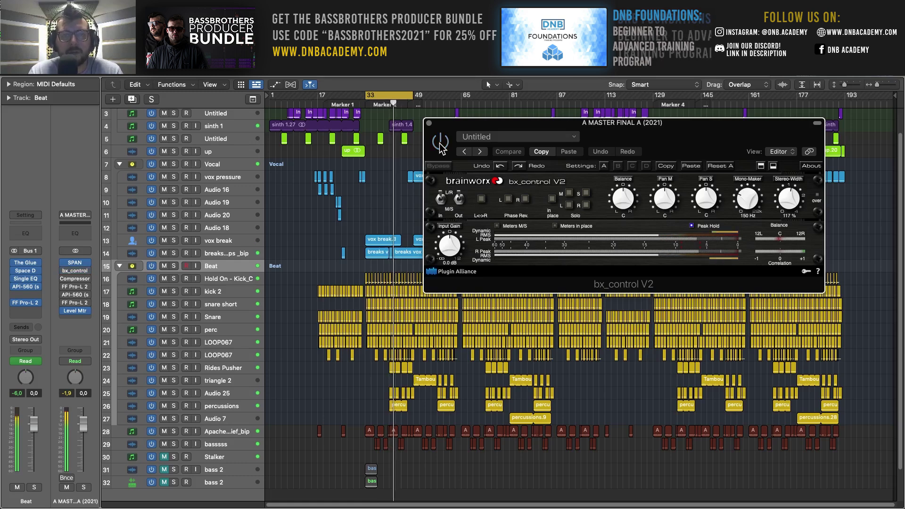
pyautogui.click(440, 143)
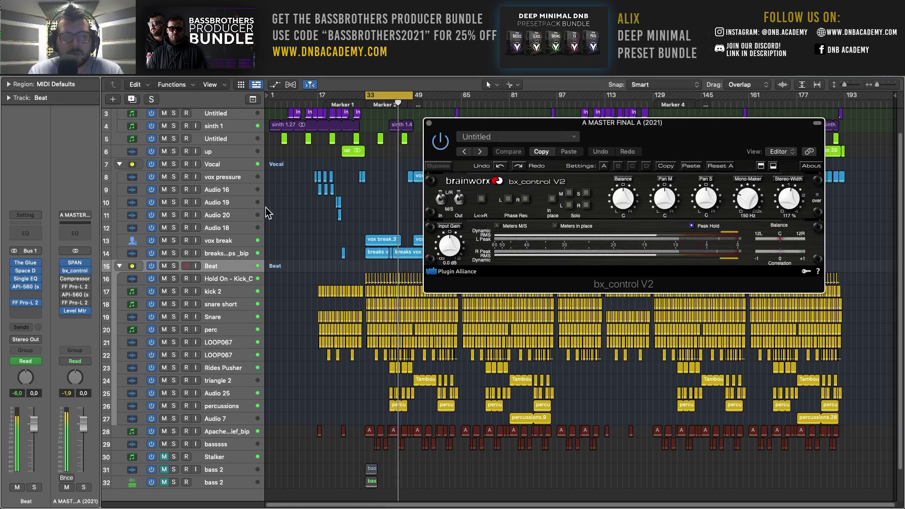
pyautogui.click(429, 123)
# Step: Enable and open the master's Compressor, and play the cycle while comparing the sound bypassed and active
pyautogui.moveTo(79, 279)
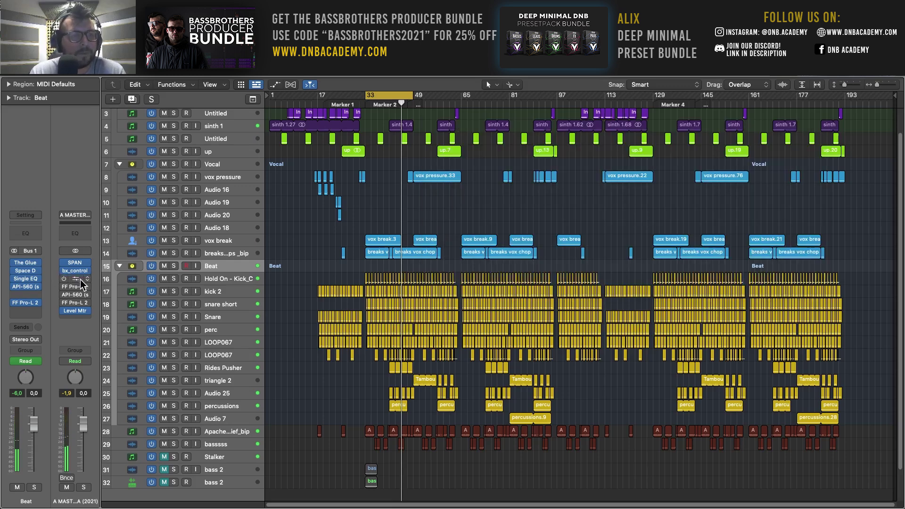
pyautogui.click(78, 279)
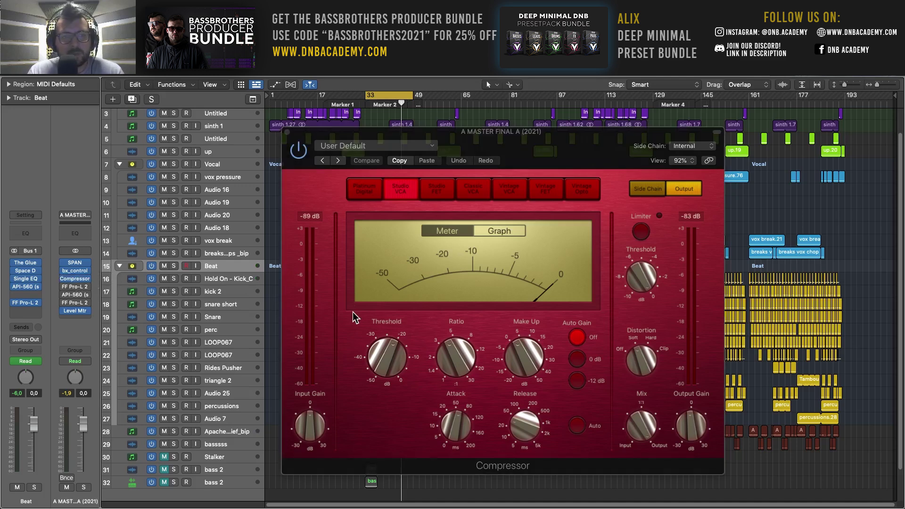
pyautogui.press('space')
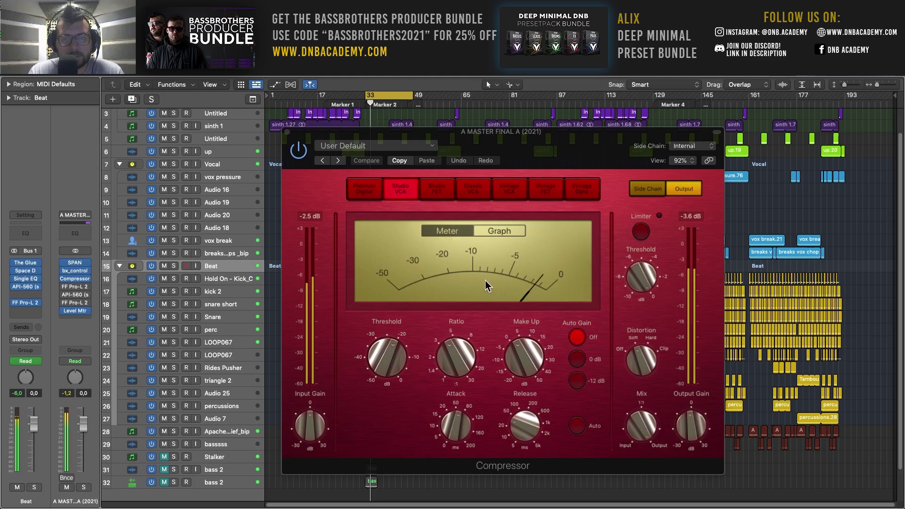
pyautogui.click(299, 150)
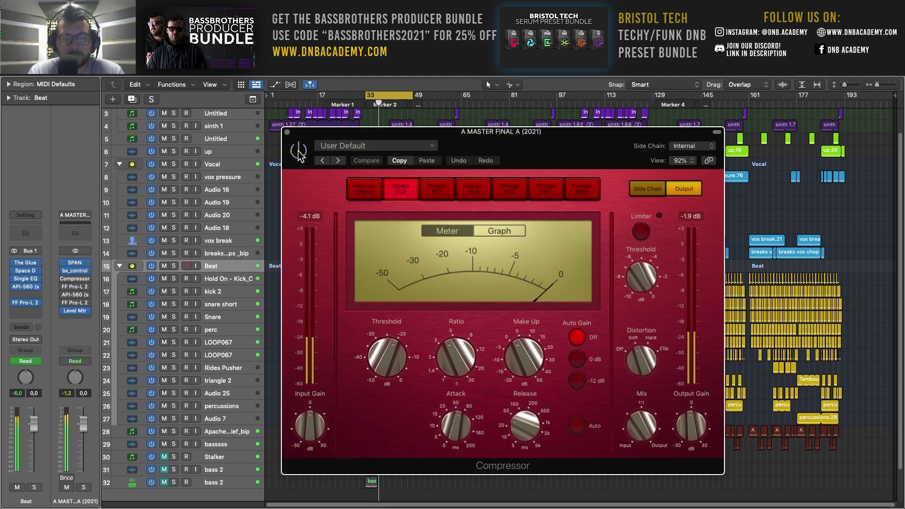
pyautogui.click(299, 151)
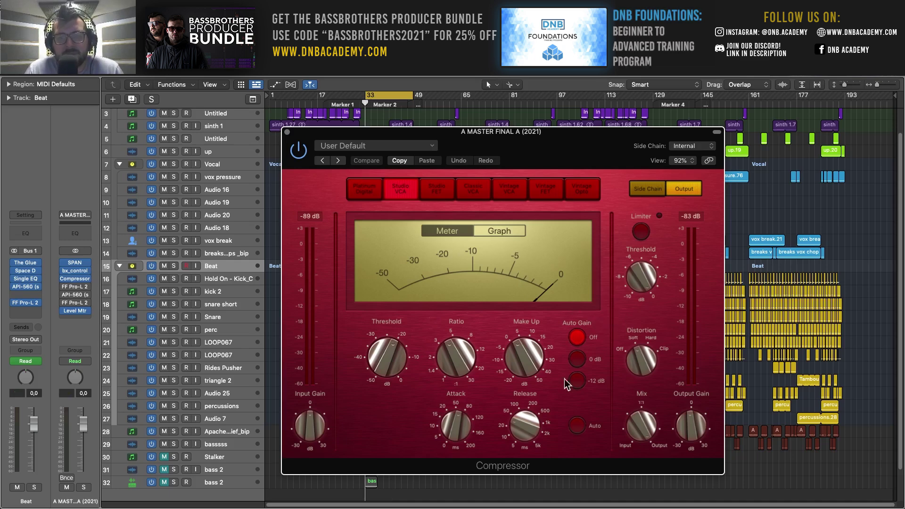
# Step: Check the Compressor's attack and release settings and replay the drop, comparing bypassed and active sound again
pyautogui.press('space')
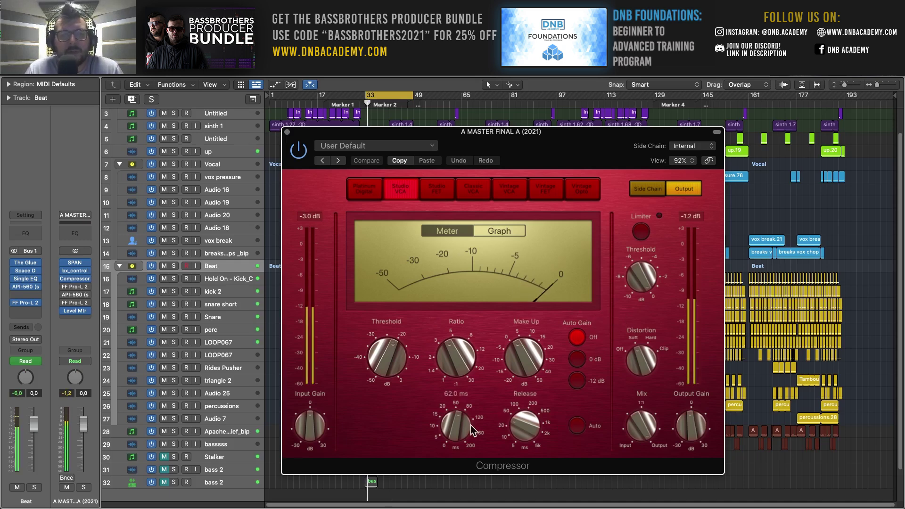
pyautogui.moveTo(457, 428)
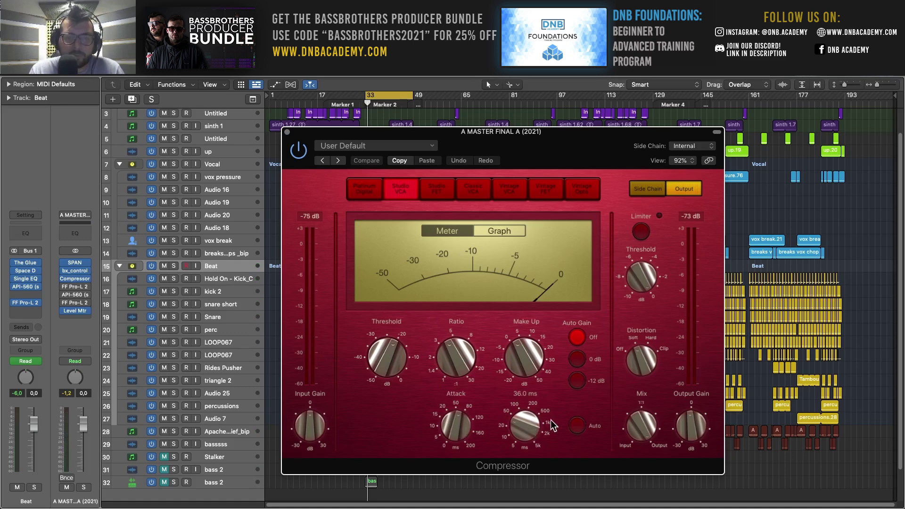
pyautogui.press('space')
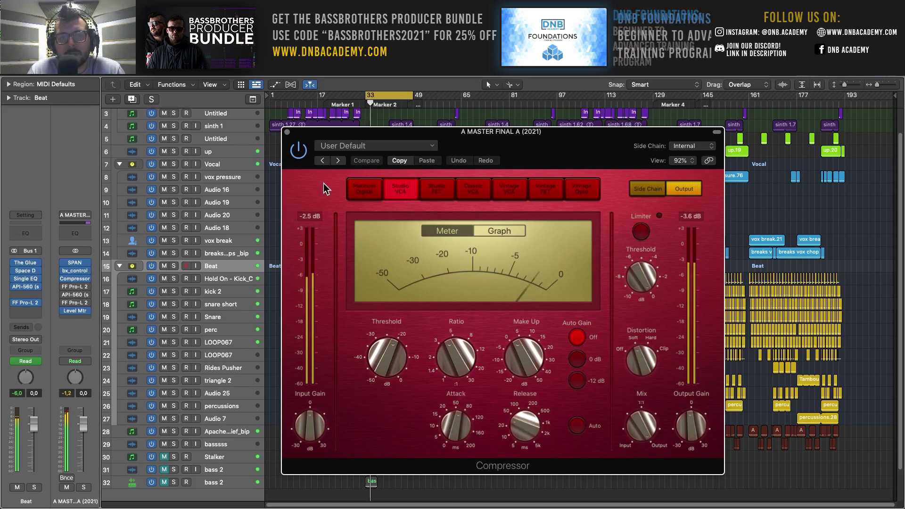
pyautogui.click(298, 151)
pyautogui.click(298, 151)
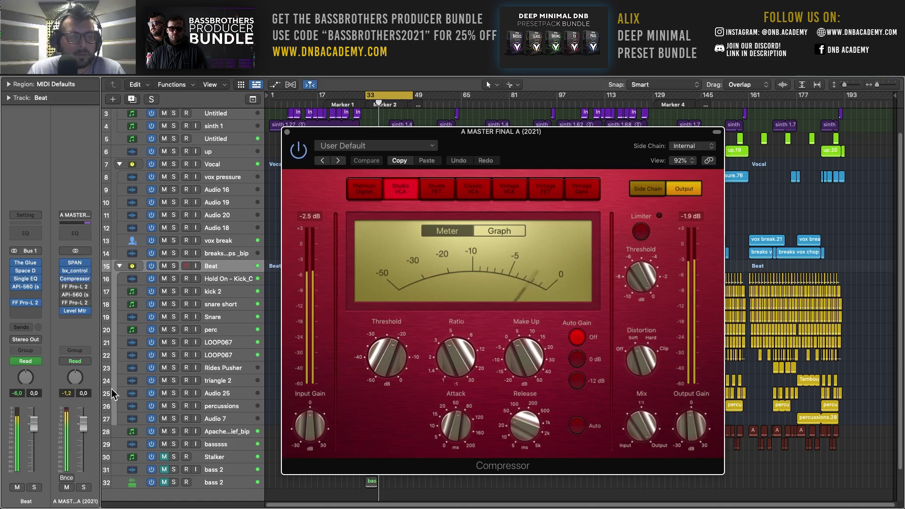
pyautogui.click(68, 398)
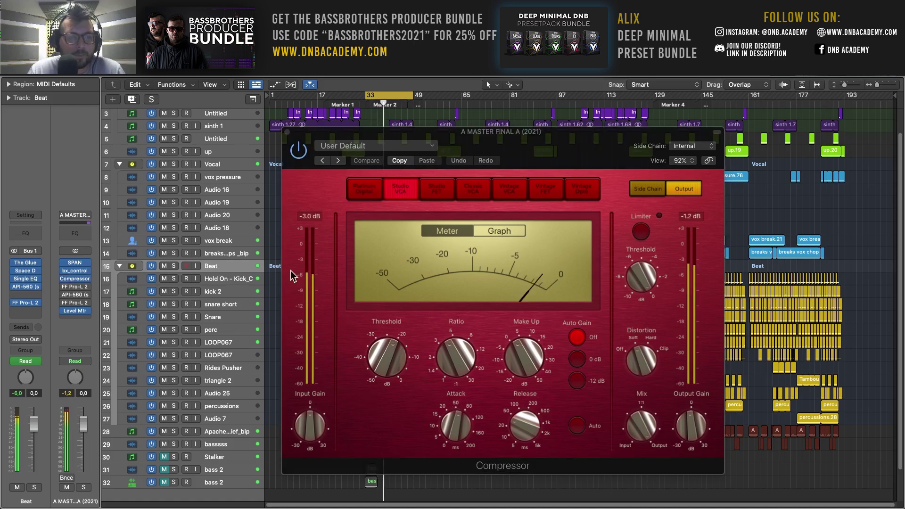
# Step: Compare the Compressor bypassed and active while playing the drop, and fine-tune its output gain
pyautogui.click(298, 154)
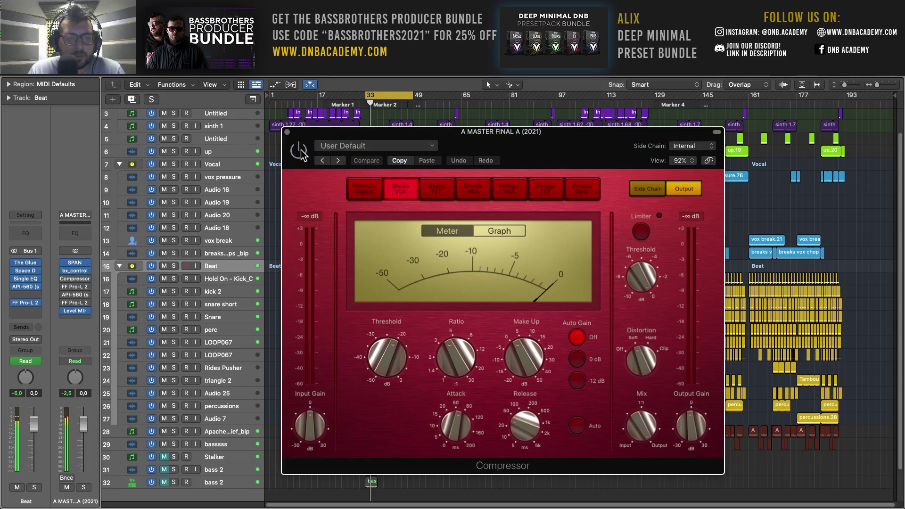
pyautogui.press('space')
pyautogui.moveTo(692, 427); pyautogui.dragTo(692, 428)
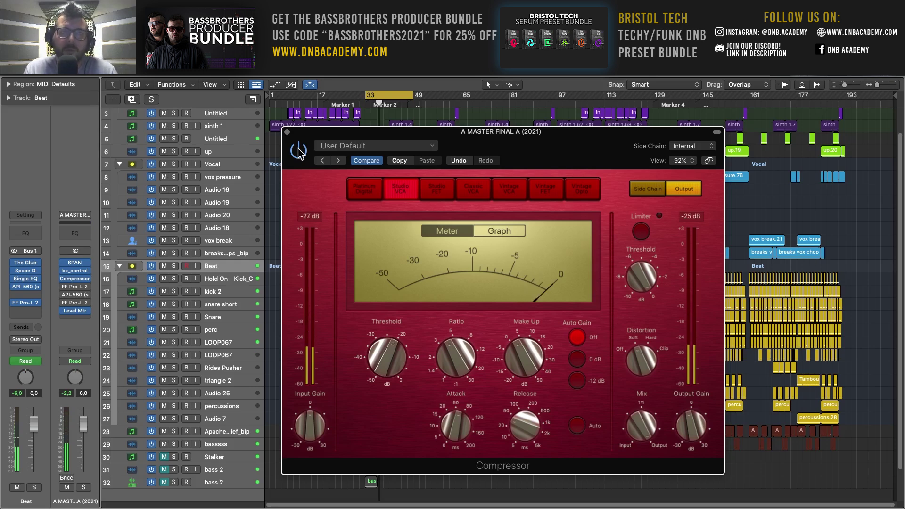
pyautogui.press('space')
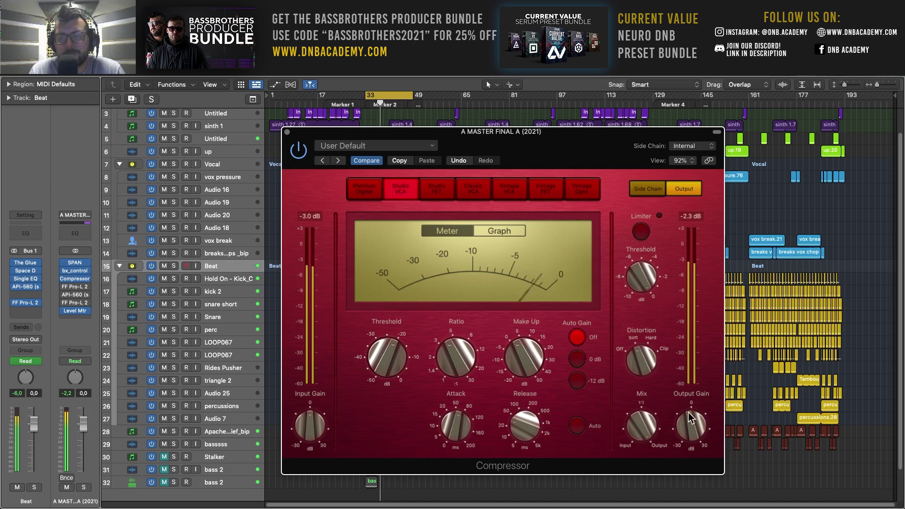
pyautogui.moveTo(690, 424); pyautogui.dragTo(690, 422)
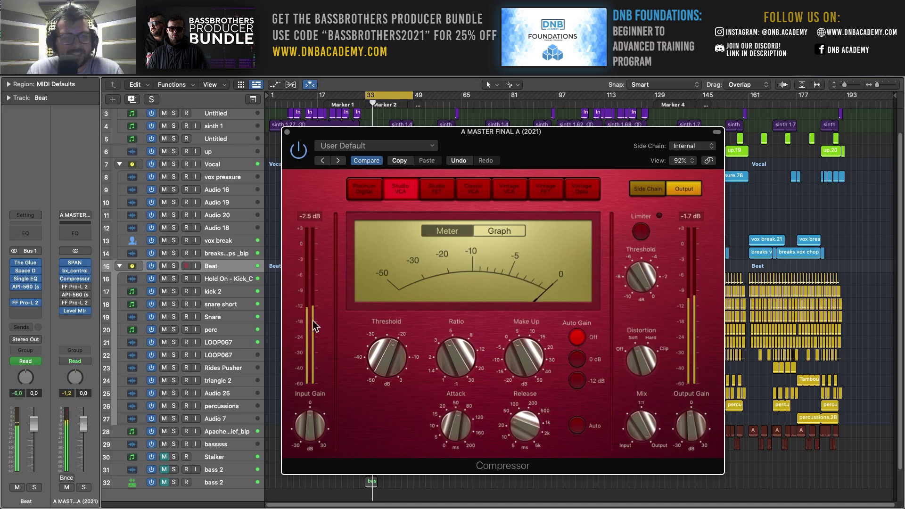
# Step: Open and enable the master's first FF Pro-L 2, move it aside and play the drop through it
pyautogui.click(81, 287)
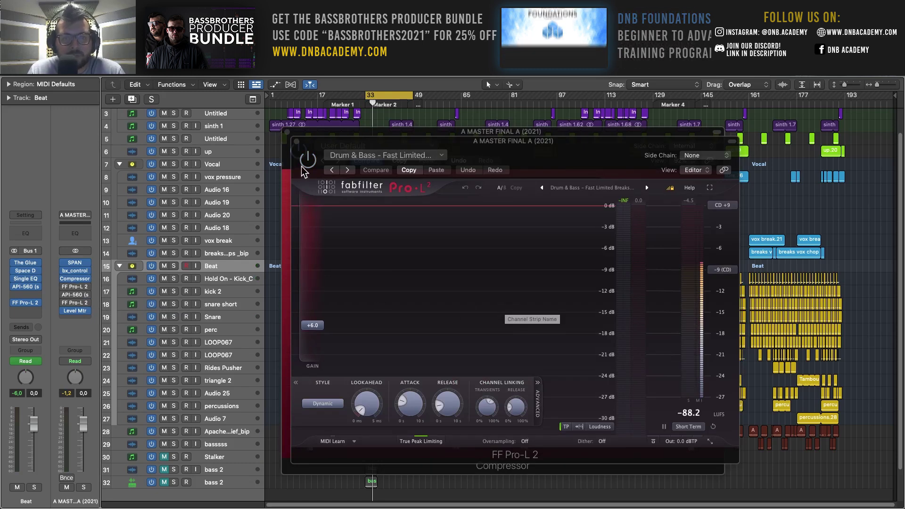
pyautogui.moveTo(498, 144); pyautogui.dragTo(561, 142)
pyautogui.press('space')
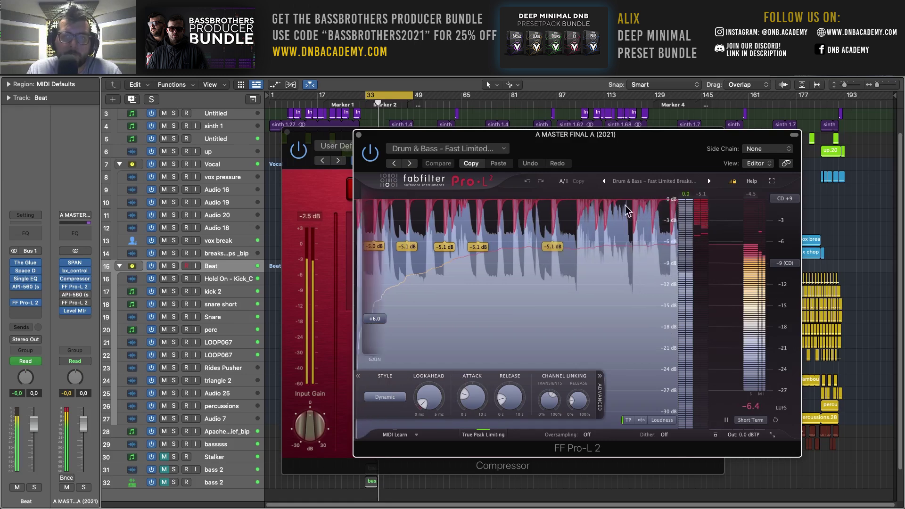
pyautogui.press('space')
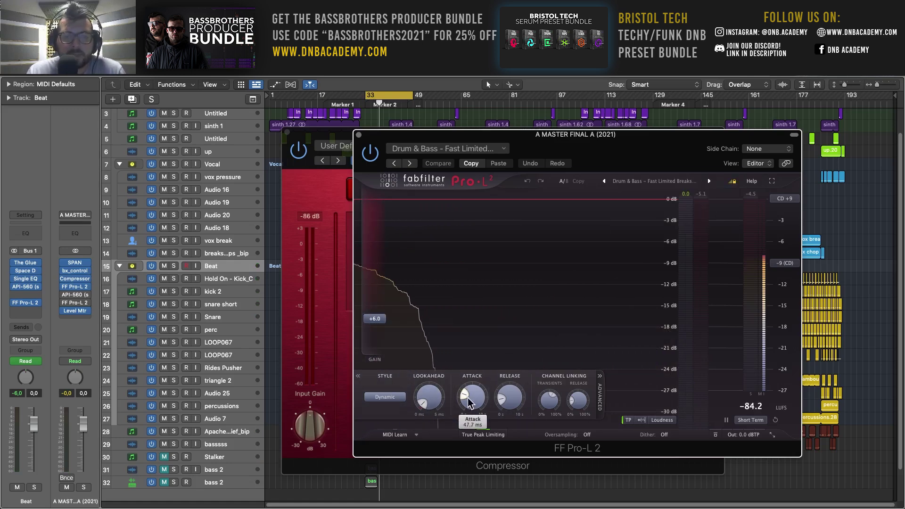
# Step: Replay the drop comparing the first FF Pro-L 2 bypassed and active, check its gain and channel linking, and close it with the Compressor
pyautogui.press('space')
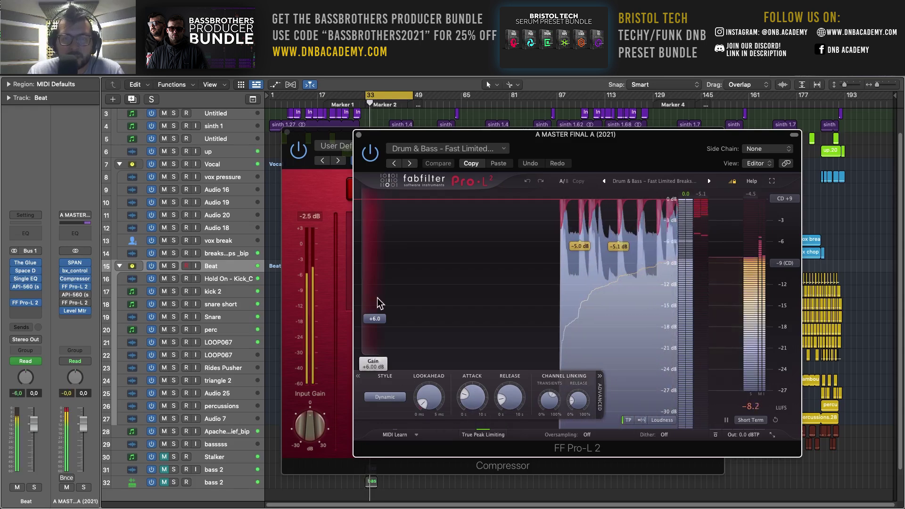
pyautogui.click(370, 157)
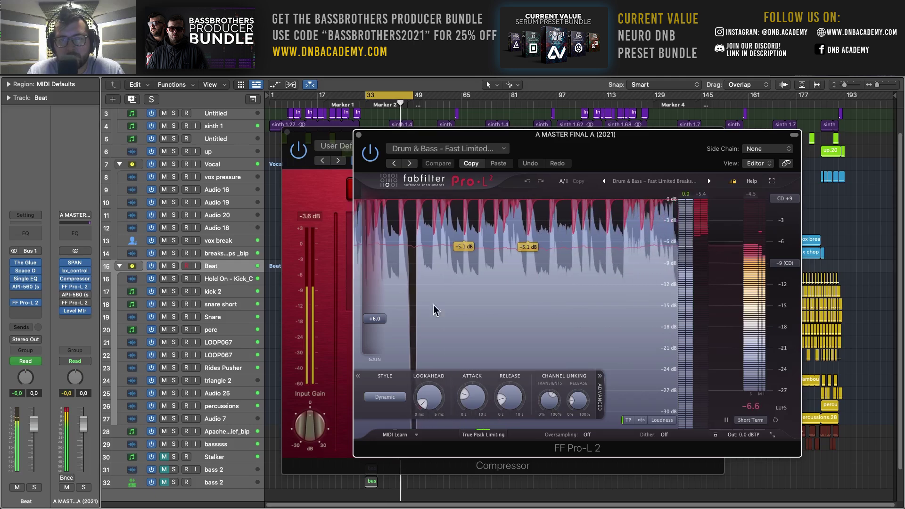
pyautogui.moveTo(375, 319)
pyautogui.mouseDown()
pyautogui.moveTo(387, 350)
pyautogui.moveTo(393, 317)
pyautogui.mouseUp()
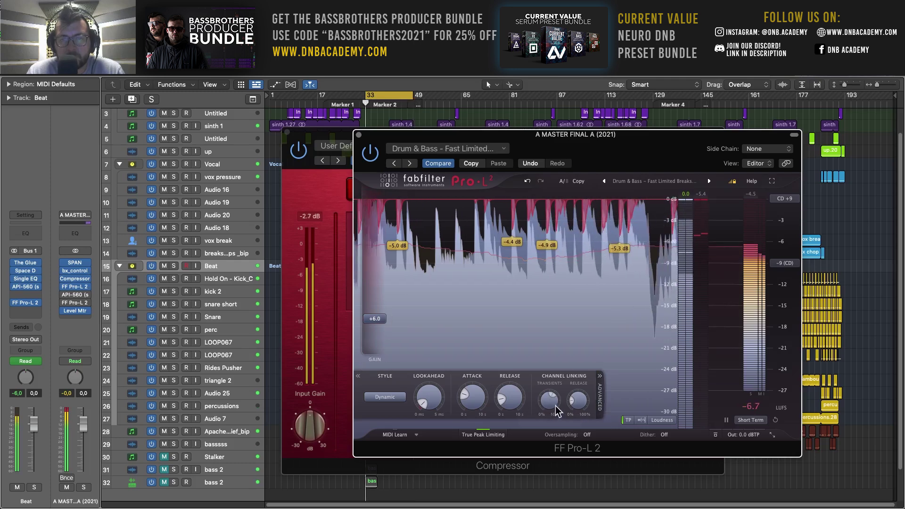
pyautogui.moveTo(551, 403)
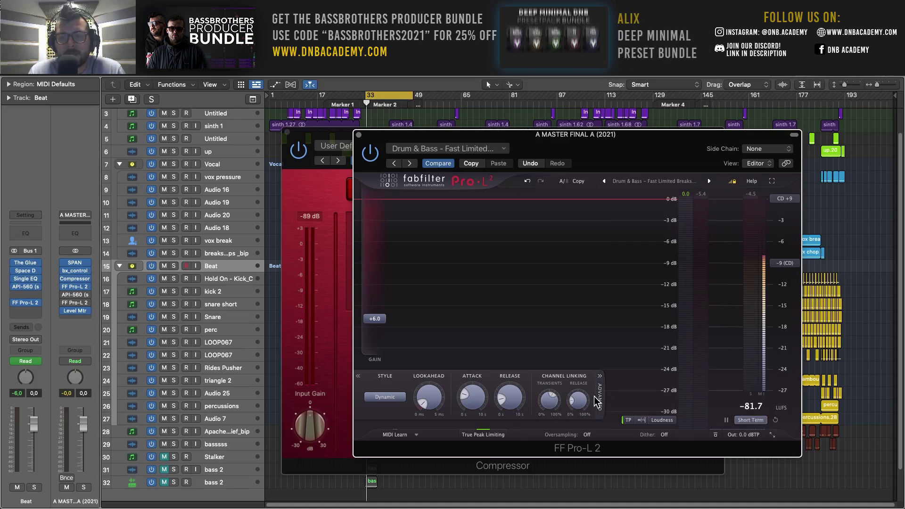
pyautogui.press('space')
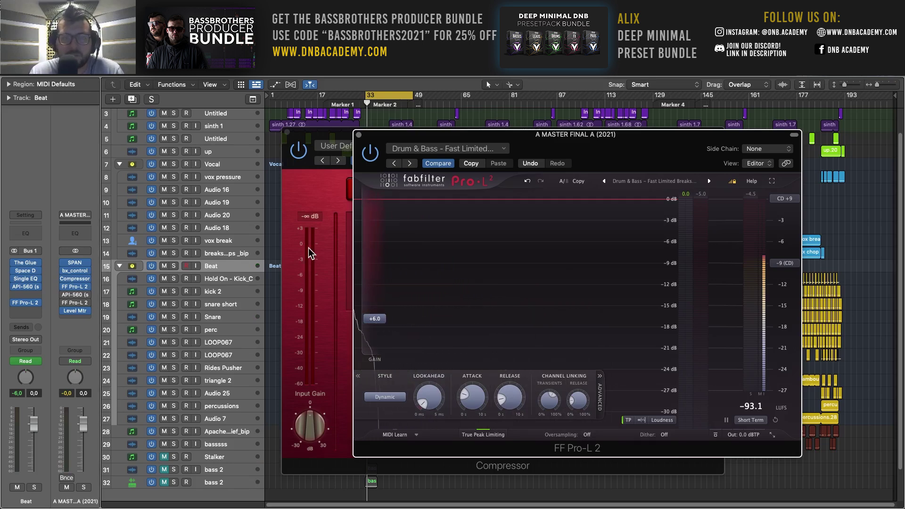
pyautogui.press('space')
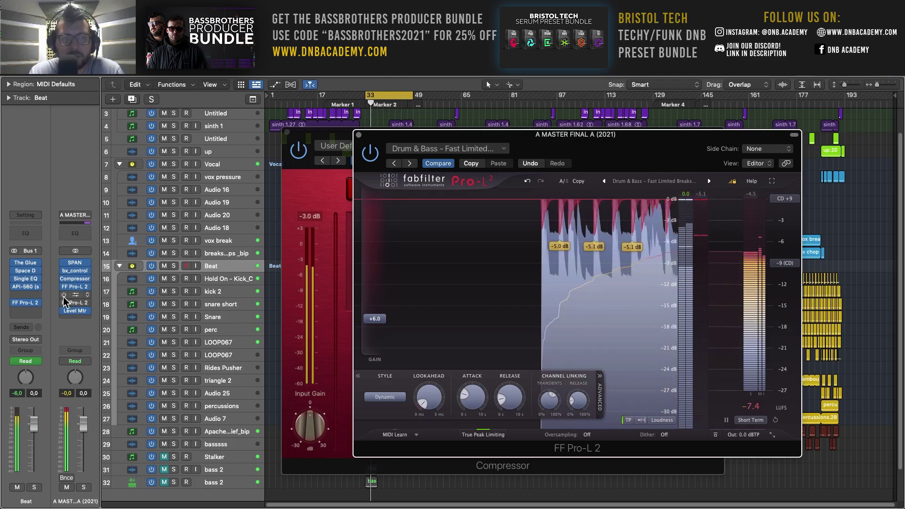
pyautogui.click(359, 134)
pyautogui.click(288, 132)
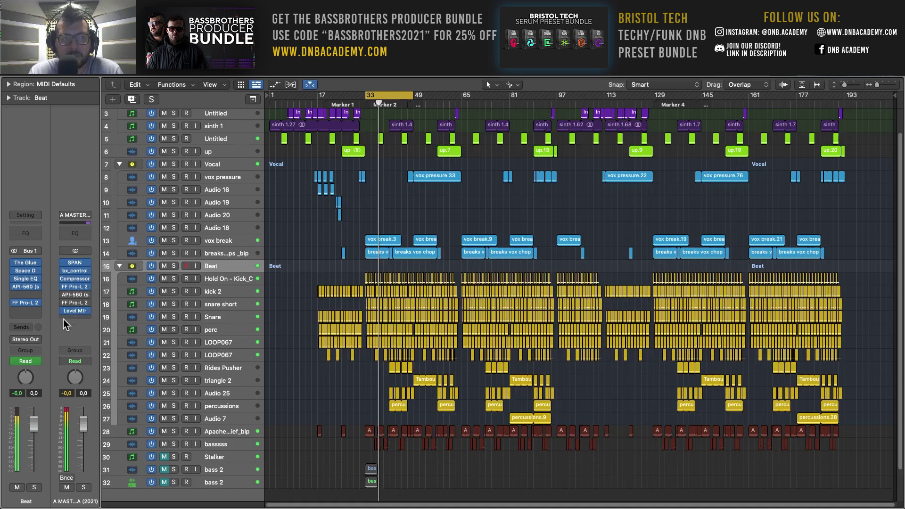
# Step: Open and enable the master's API-560 equalizer, move it clear of the drop and play the cycle through it
pyautogui.click(77, 294)
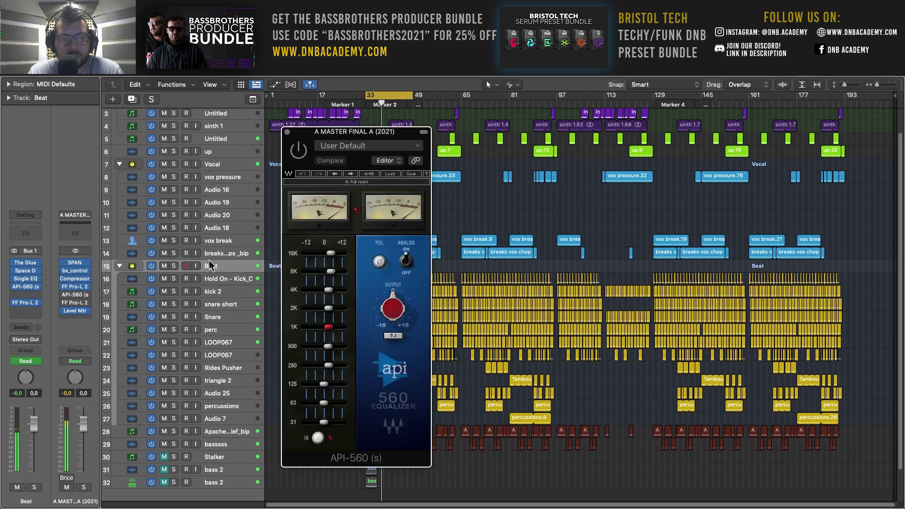
pyautogui.moveTo(375, 134); pyautogui.dragTo(546, 114)
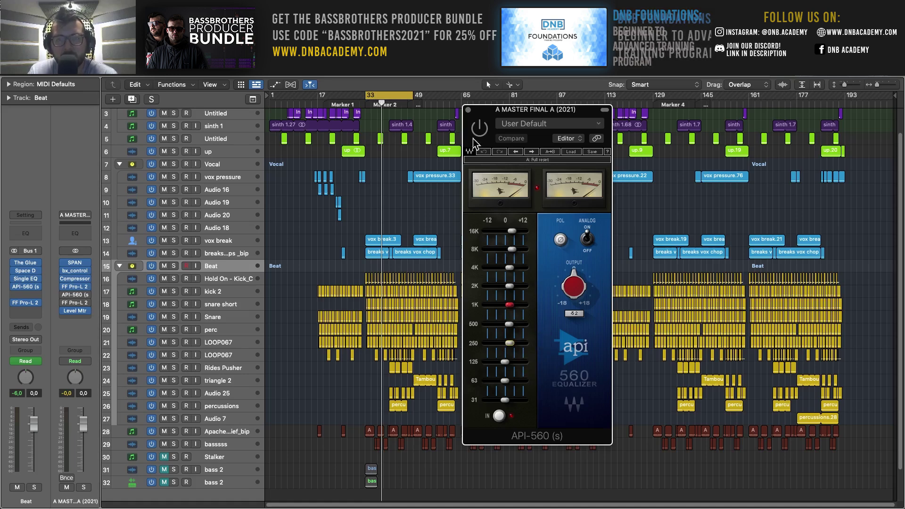
pyautogui.moveTo(528, 225)
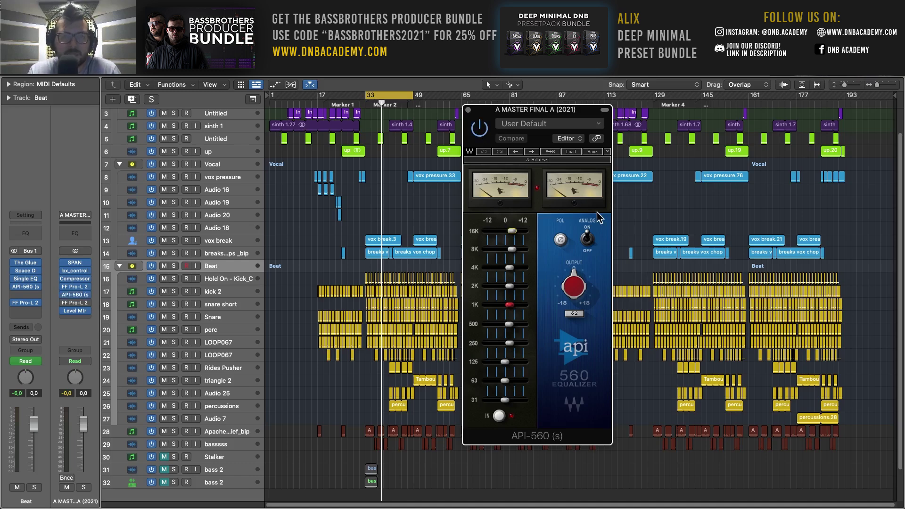
pyautogui.press('space')
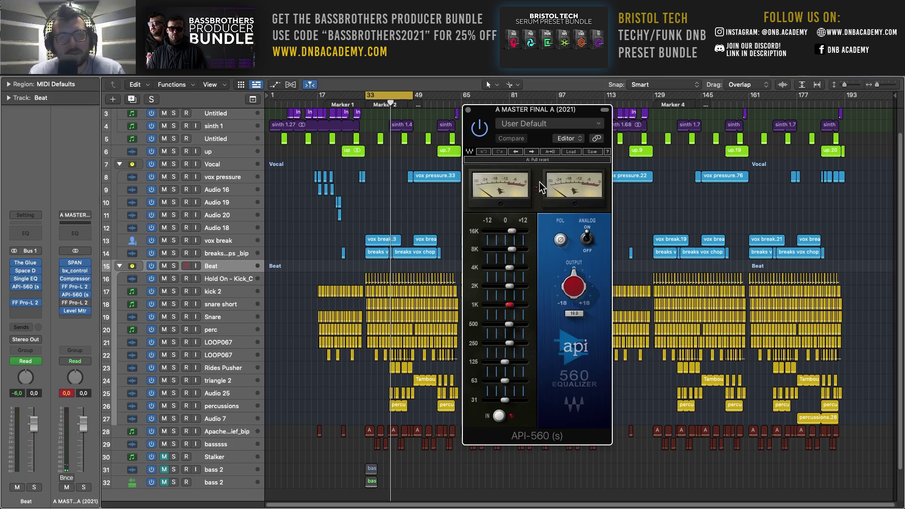
pyautogui.moveTo(545, 116); pyautogui.dragTo(515, 118)
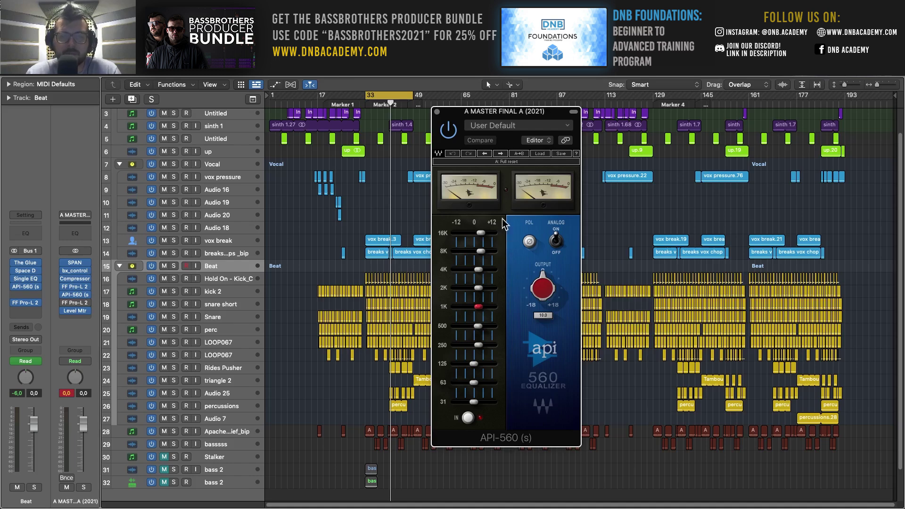
pyautogui.press('space')
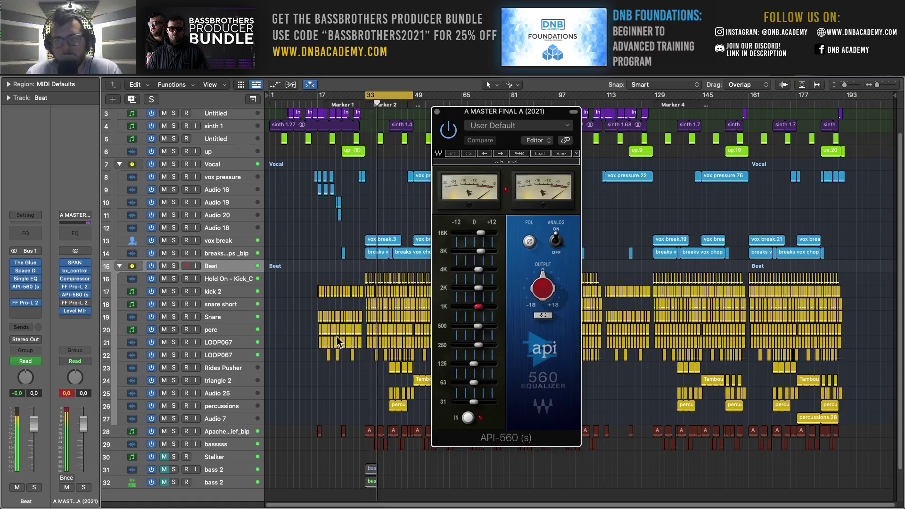
# Step: Open and enable the master's second FF Pro-L 2, place it beside the API-560 and play the drop
pyautogui.click(75, 303)
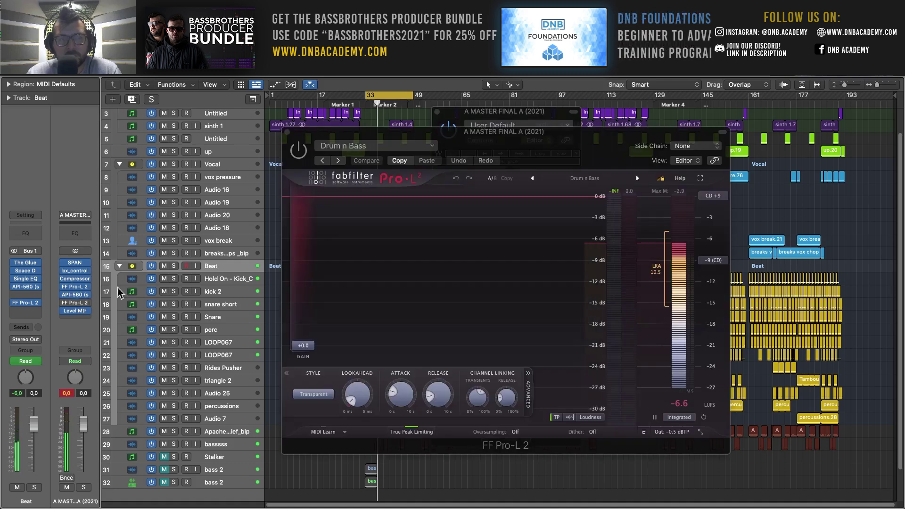
pyautogui.moveTo(408, 132); pyautogui.dragTo(571, 131)
pyautogui.moveTo(498, 117); pyautogui.dragTo(278, 109)
pyautogui.moveTo(589, 138); pyautogui.dragTo(539, 101)
pyautogui.press('space')
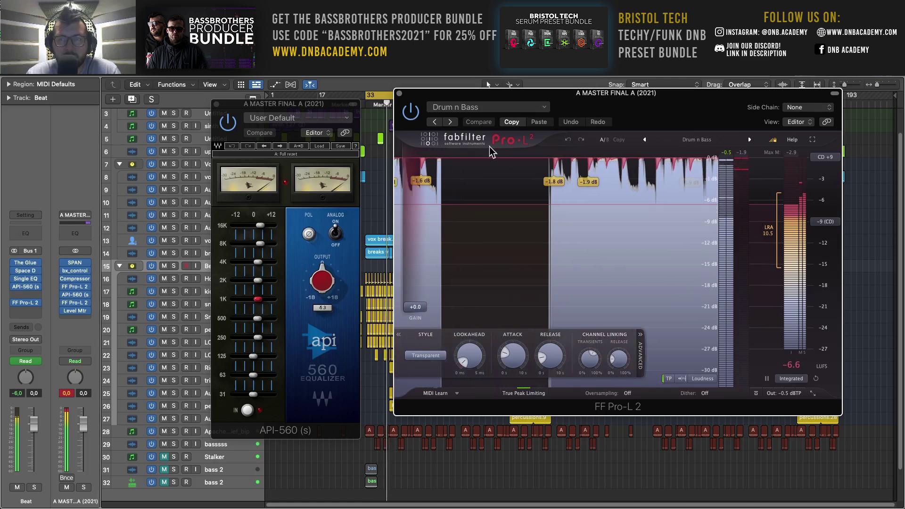
# Step: Toggle the second FF Pro-L 2's bypass during playback and restart its integrated loudness measurement, leaving the limiter active
pyautogui.click(411, 112)
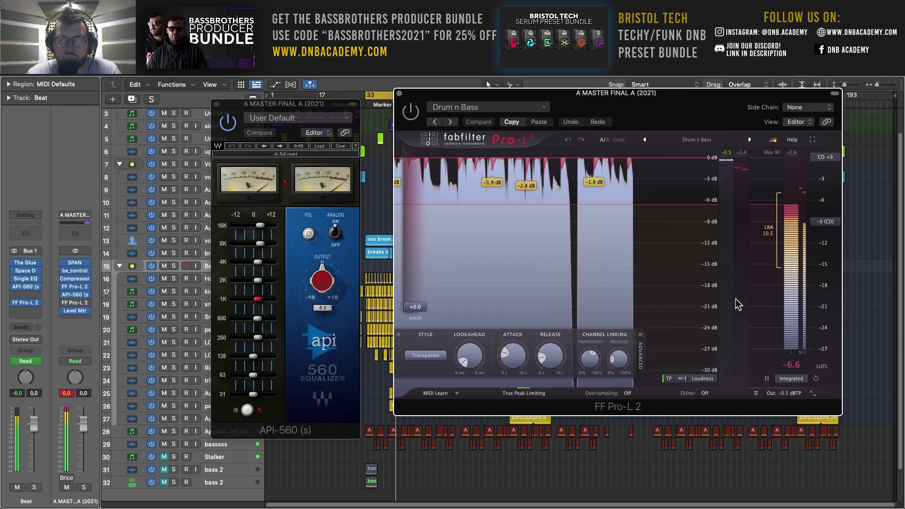
pyautogui.click(816, 379)
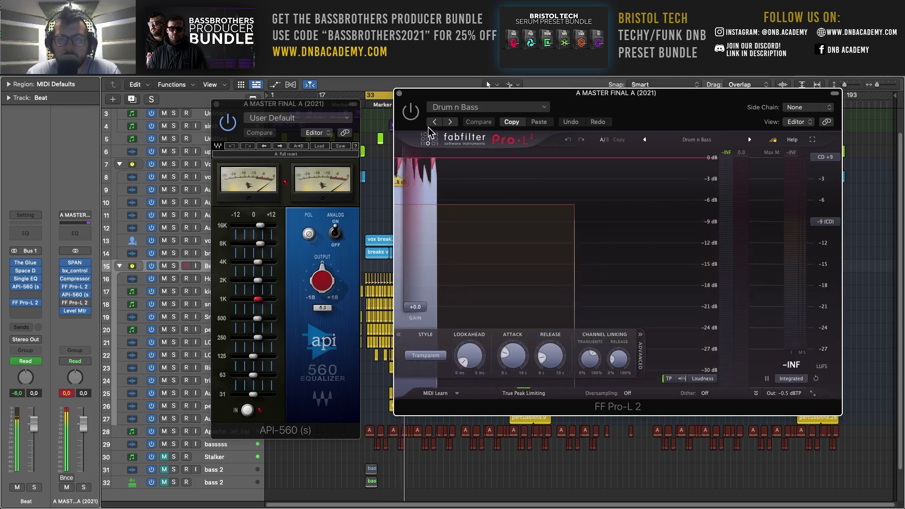
pyautogui.click(413, 112)
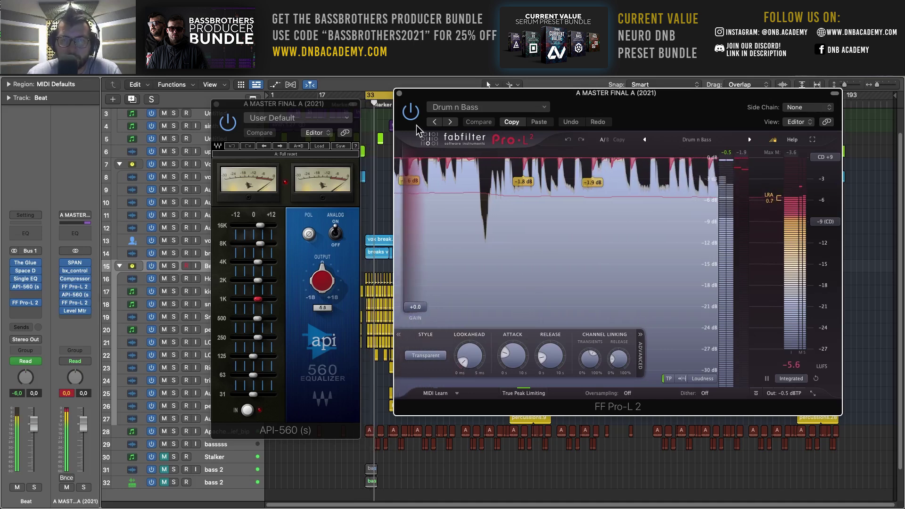
pyautogui.press('space')
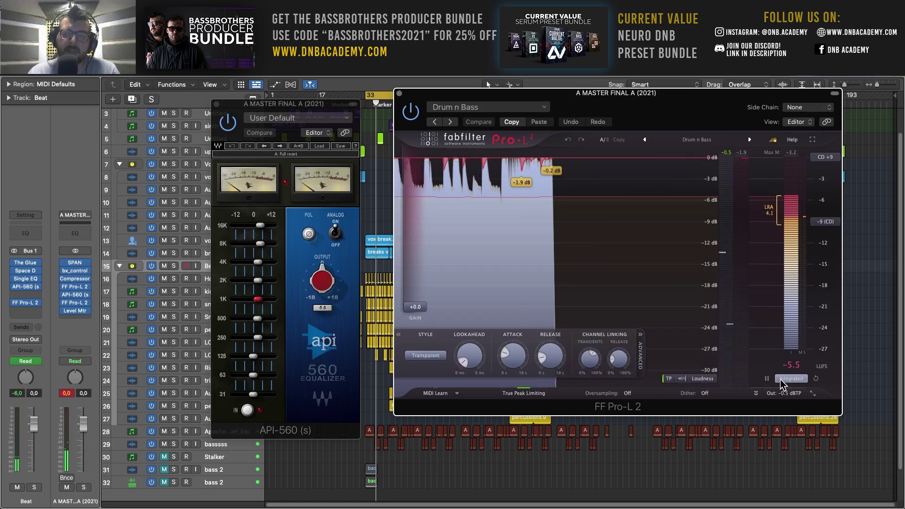
pyautogui.moveTo(783, 396)
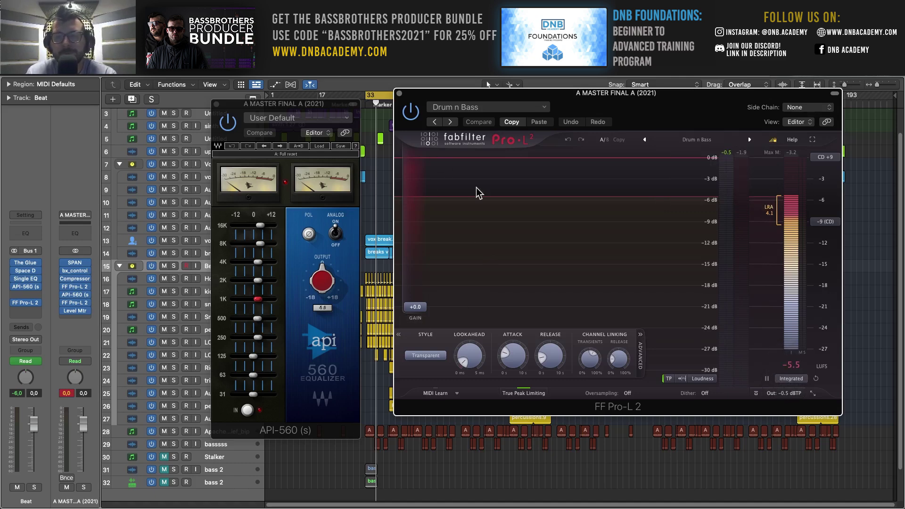
# Step: Reset the channel peak readings, and close the API-560 and second FF Pro-L 2 windows
pyautogui.moveTo(615, 97); pyautogui.dragTo(651, 87)
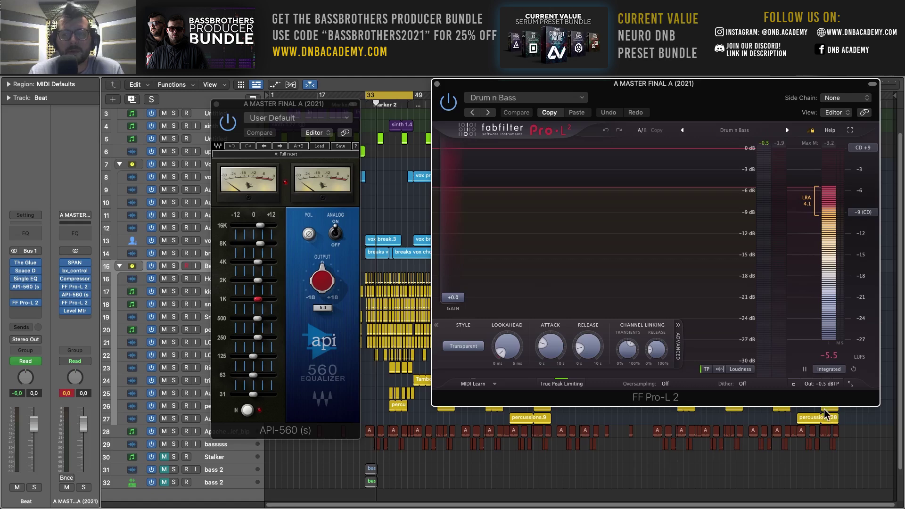
pyautogui.moveTo(825, 387)
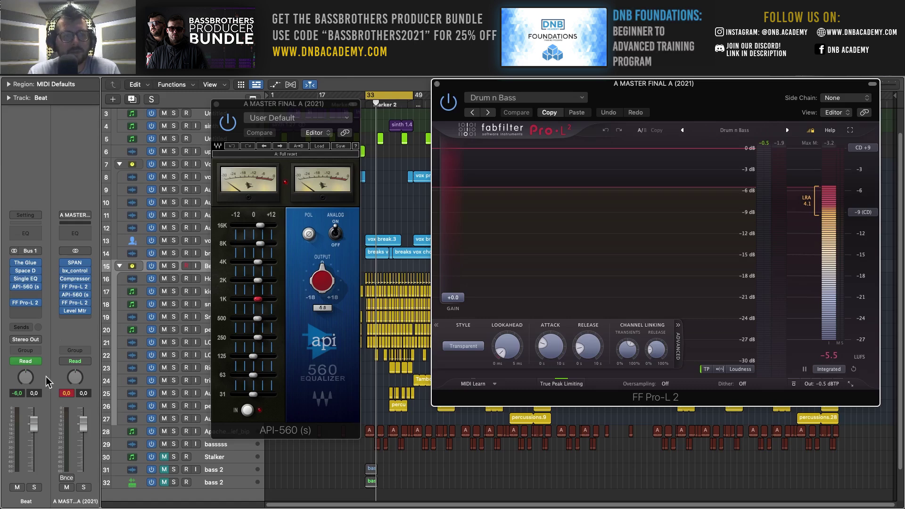
pyautogui.click(68, 393)
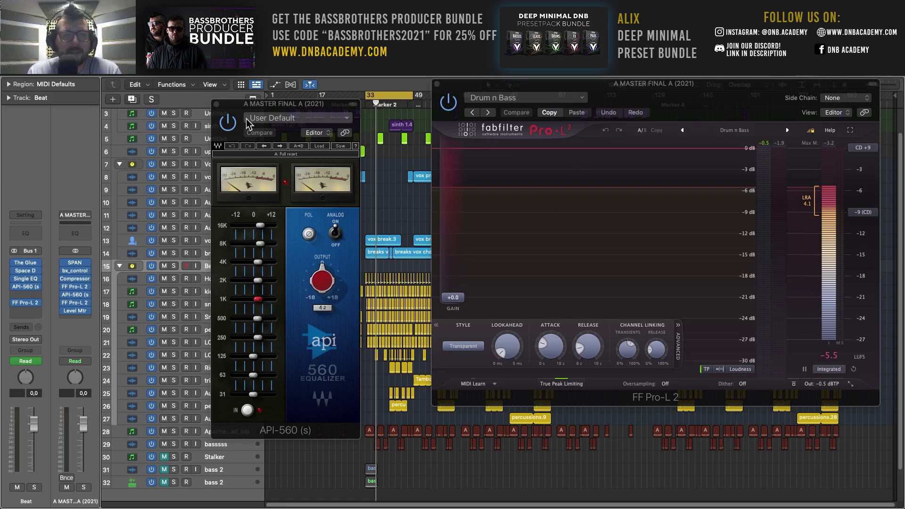
pyautogui.click(216, 105)
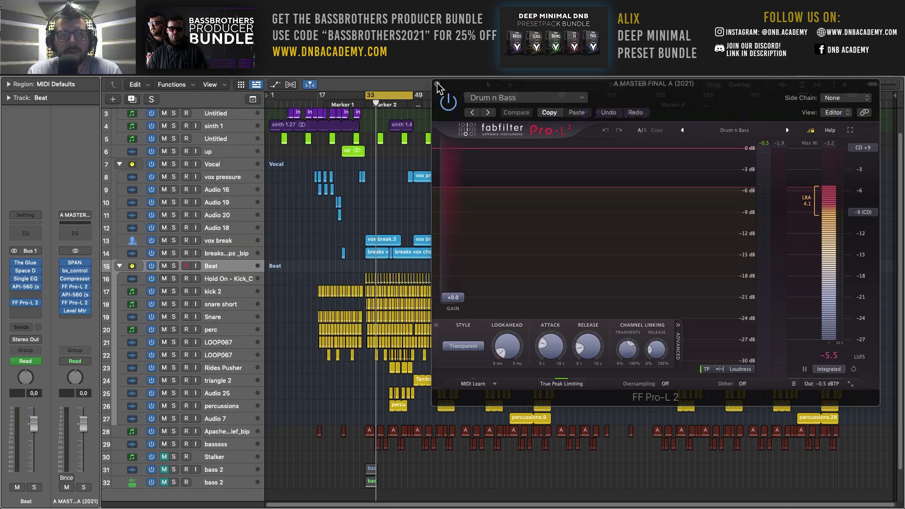
pyautogui.click(437, 85)
# Step: Extend the cycle to span bars 1 to 113, open the master's Level Meter and play from the start
pyautogui.moveTo(414, 96); pyautogui.dragTo(605, 143)
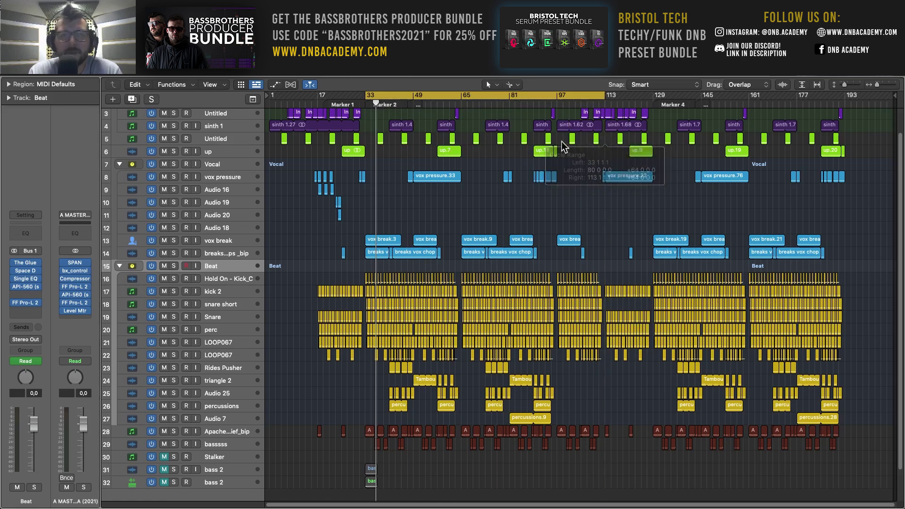
pyautogui.moveTo(366, 97); pyautogui.dragTo(271, 113)
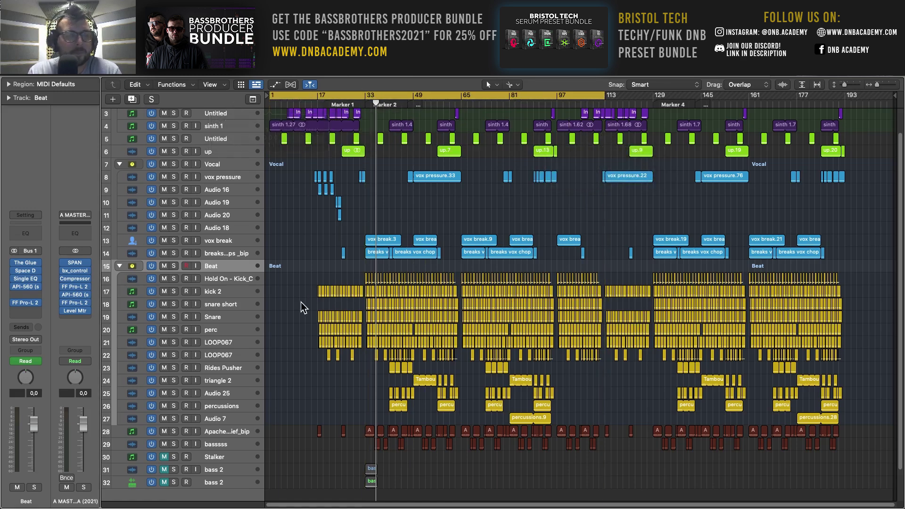
pyautogui.click(75, 311)
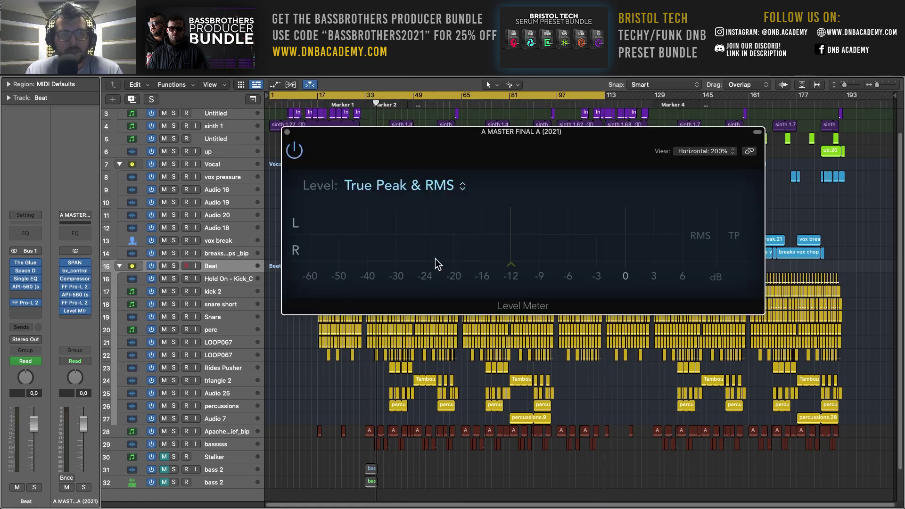
pyautogui.press('space')
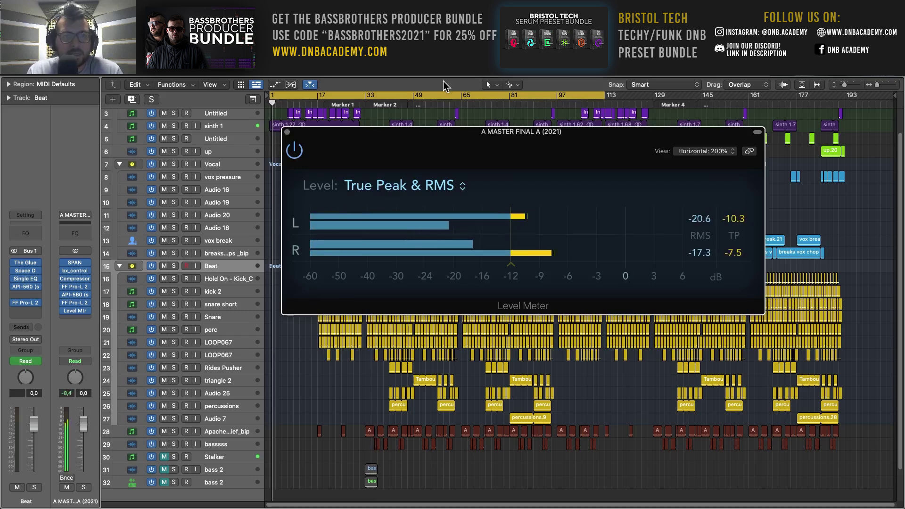
# Step: Move the Level Meter down clear of the ruler and play from the drop at Marker 2 to read its levels
pyautogui.moveTo(440, 132); pyautogui.dragTo(417, 194)
pyautogui.click(369, 107)
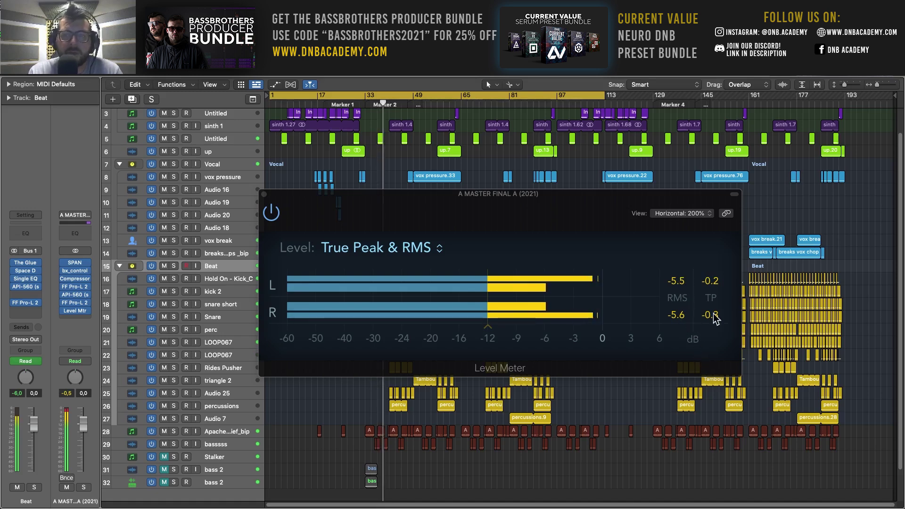
pyautogui.press('space')
# Step: Open the master's second FF Pro-L 2 and place it side by side with the Level Meter
pyautogui.click(74, 302)
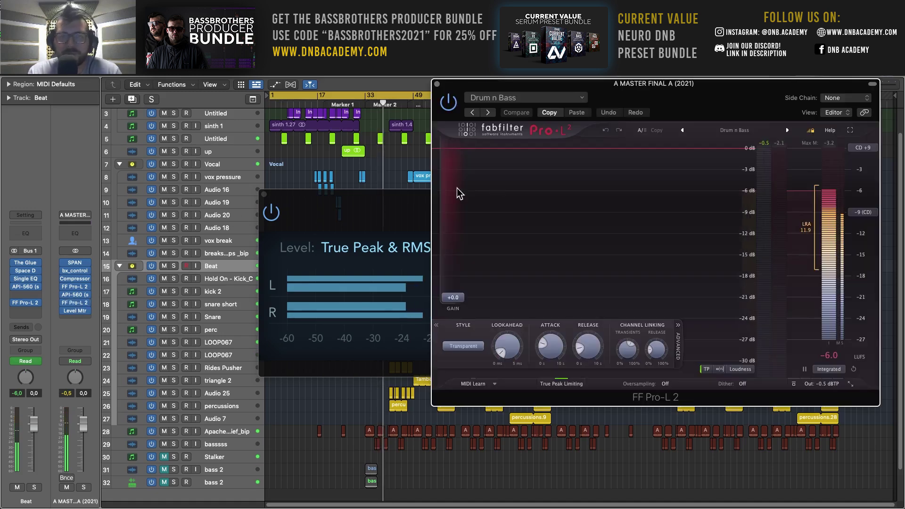
pyautogui.moveTo(700, 84)
pyautogui.mouseDown()
pyautogui.moveTo(669, 93)
pyautogui.moveTo(712, 81)
pyautogui.mouseUp()
pyautogui.moveTo(356, 204); pyautogui.dragTo(147, 200)
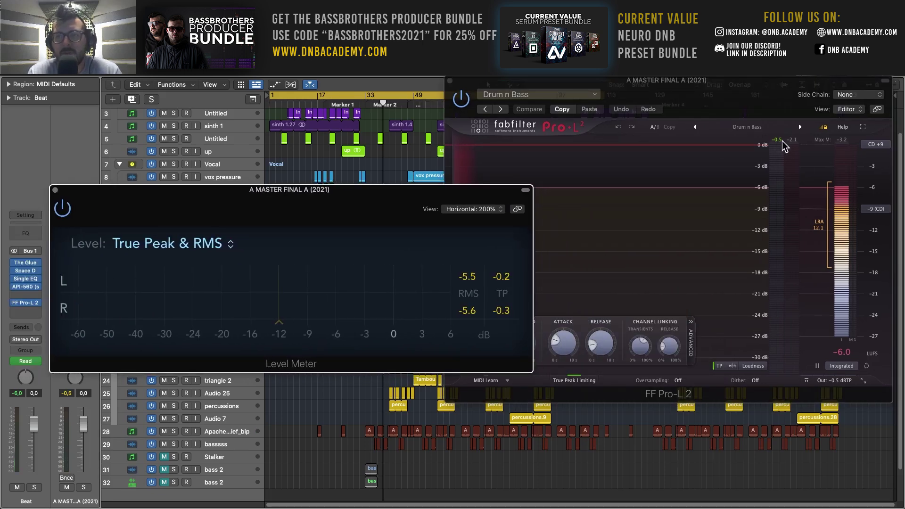
pyautogui.moveTo(481, 194); pyautogui.dragTo(454, 183)
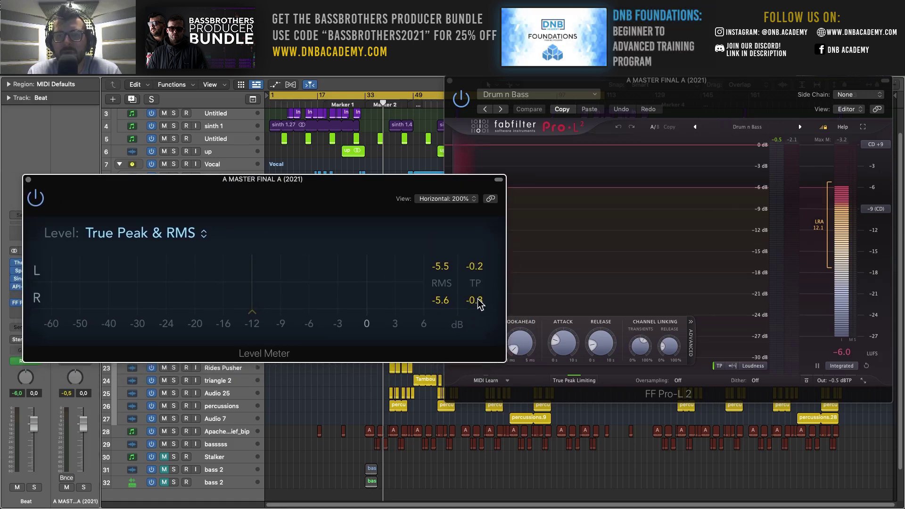
# Step: Set the second FF Pro-L 2's output level to 0.0 dBTP and play the drop with the cycle starting at bar 33
pyautogui.doubleClick(367, 105)
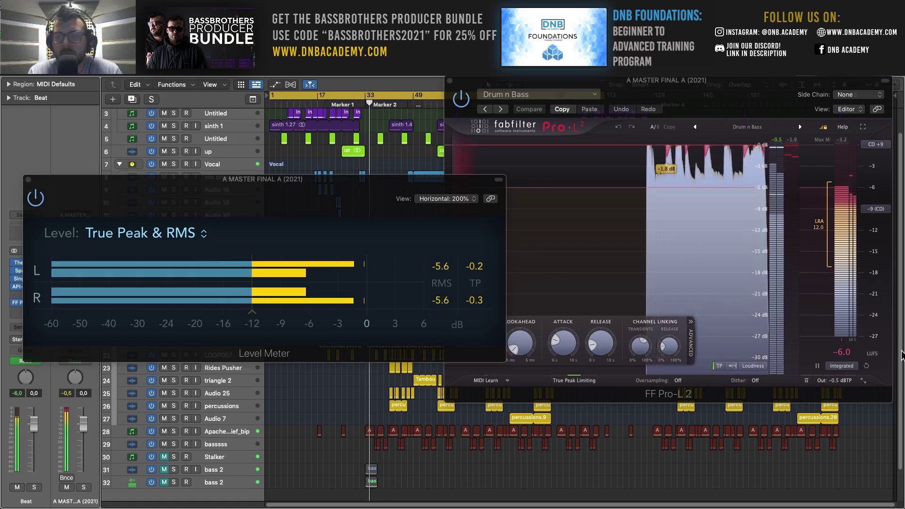
pyautogui.moveTo(837, 378); pyautogui.dragTo(517, 195)
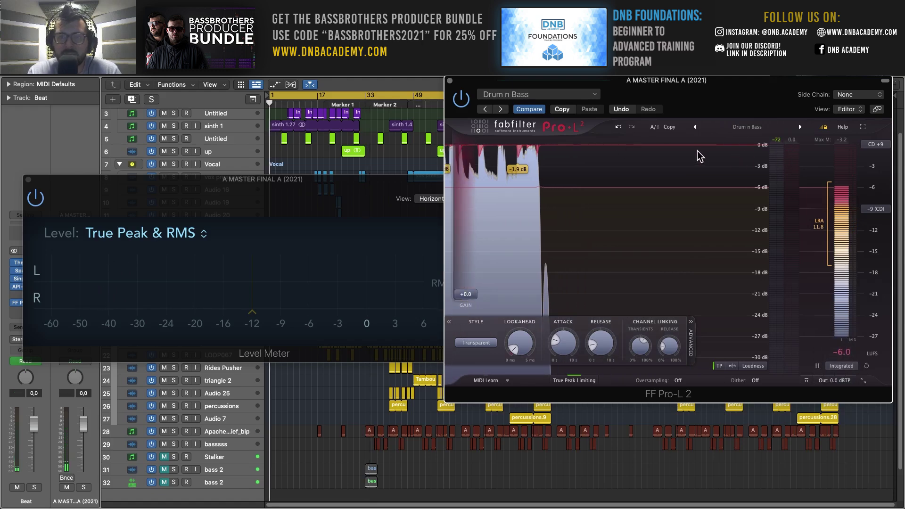
pyautogui.click(324, 194)
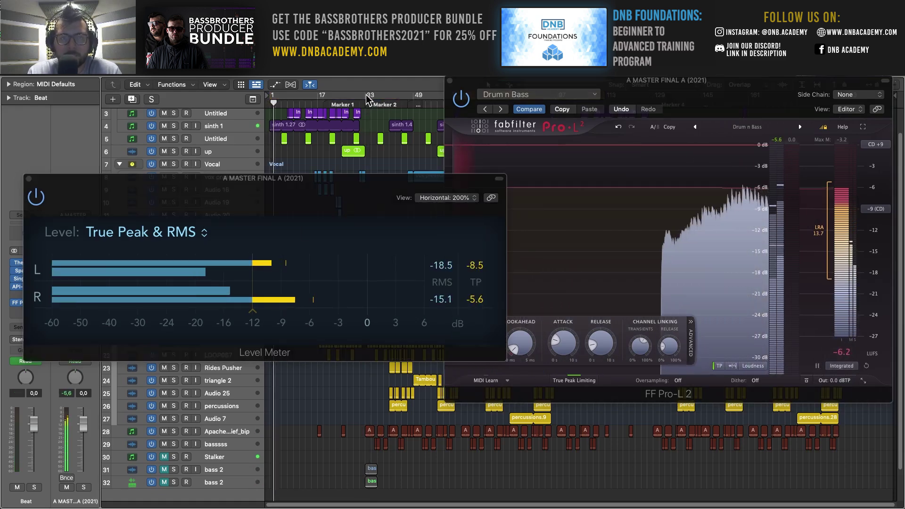
pyautogui.click(366, 96)
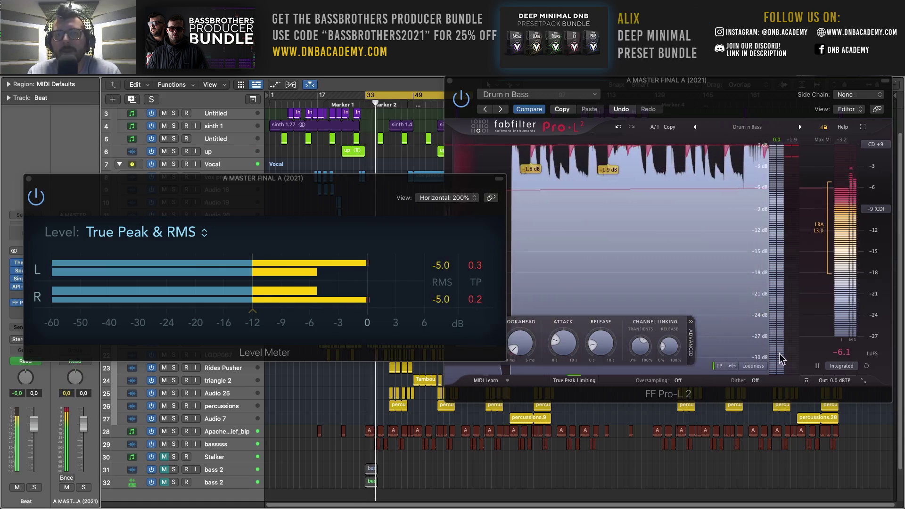
# Step: Lower the second FF Pro-L 2's output level to -0.2 dBTP and move the Level Meter away from the limiter while replaying the drop
pyautogui.click(844, 388)
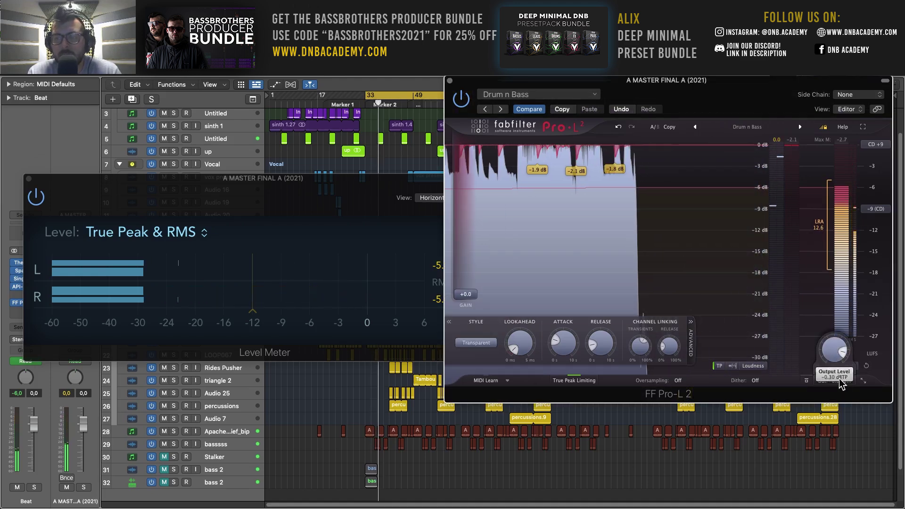
pyautogui.press('space')
pyautogui.click(399, 198)
pyautogui.moveTo(398, 198); pyautogui.dragTo(359, 168)
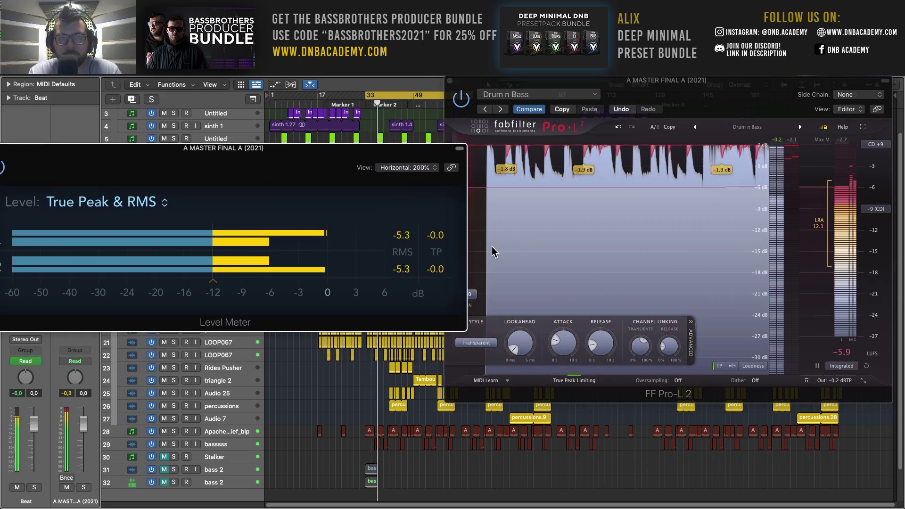
# Step: Set the second FF Pro-L 2's output level to -0.4 dBTP and separate the limiter and Level Meter windows
pyautogui.click(839, 389)
pyautogui.moveTo(839, 390); pyautogui.dragTo(843, 422)
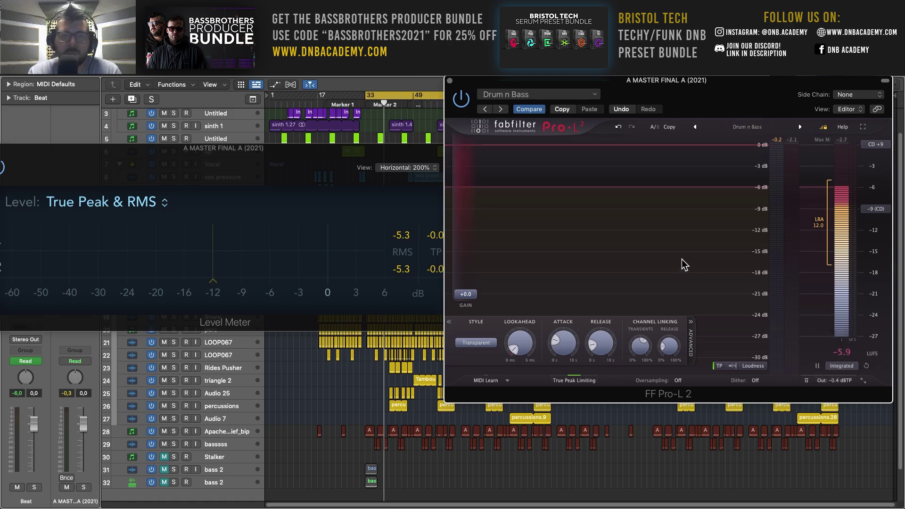
pyautogui.moveTo(390, 155); pyautogui.dragTo(393, 324)
pyautogui.moveTo(748, 83); pyautogui.dragTo(759, 24)
# Step: Play the drop and compare the limiter's integrated loudness with the Level Meter's RMS and true peak
pyautogui.press('space')
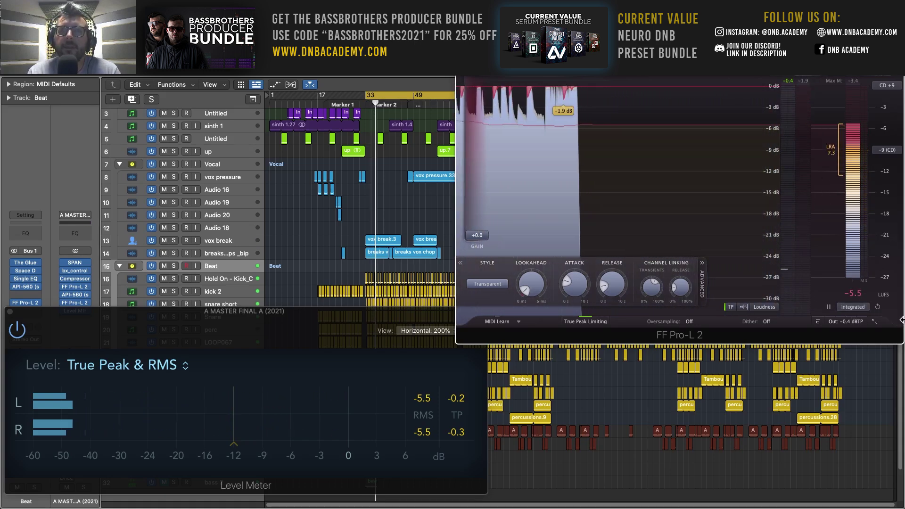
pyautogui.moveTo(853, 312)
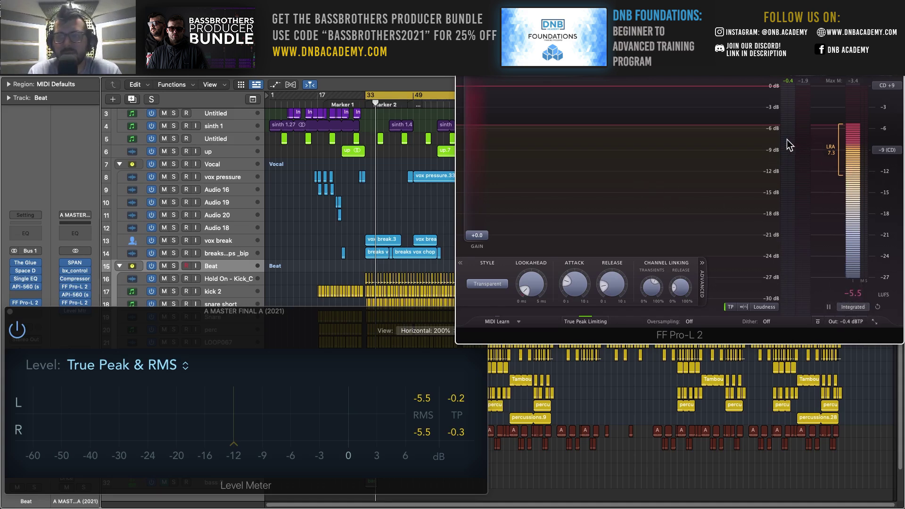
pyautogui.press('space')
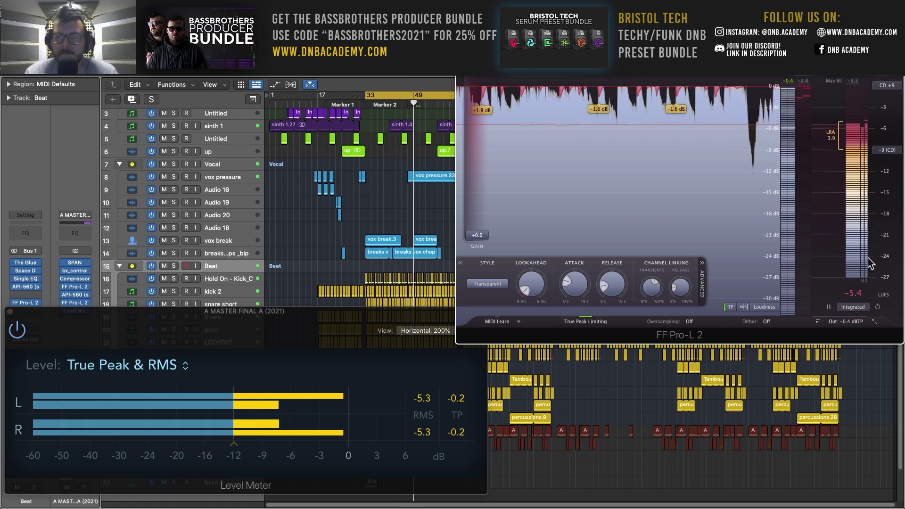
pyautogui.press('space')
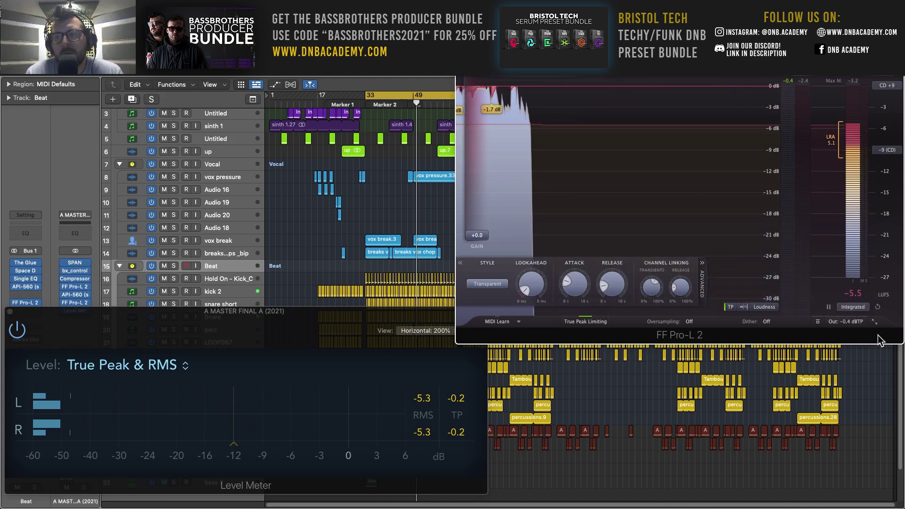
# Step: Switch the FF Pro-L 2 loudness reading to Momentary and play the drop to watch it
pyautogui.click(862, 307)
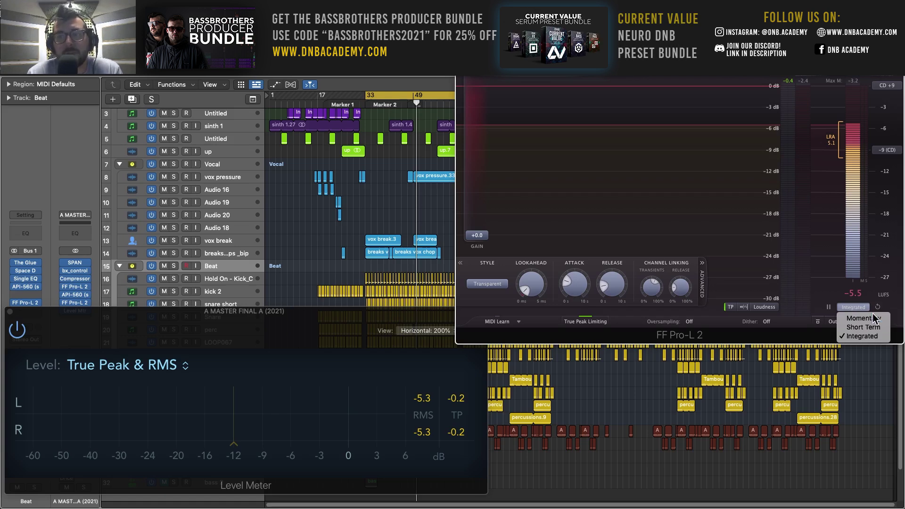
pyautogui.click(868, 316)
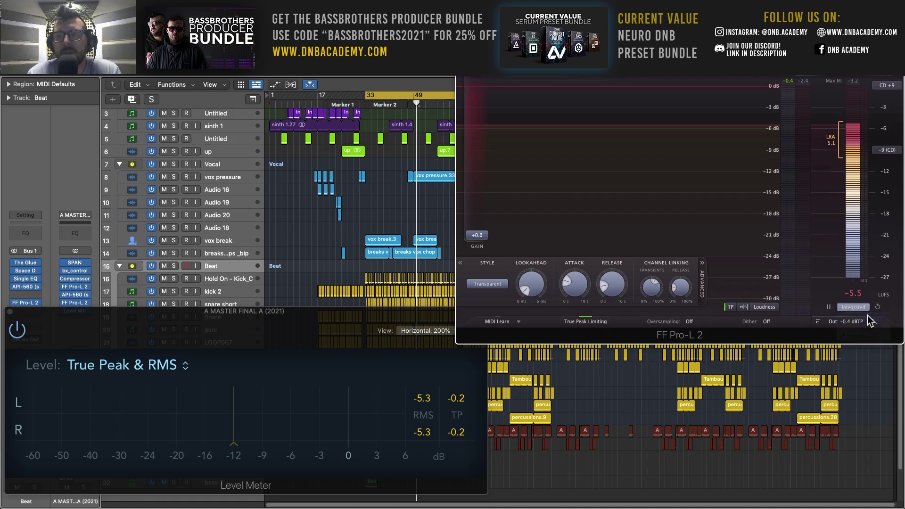
pyautogui.press('space')
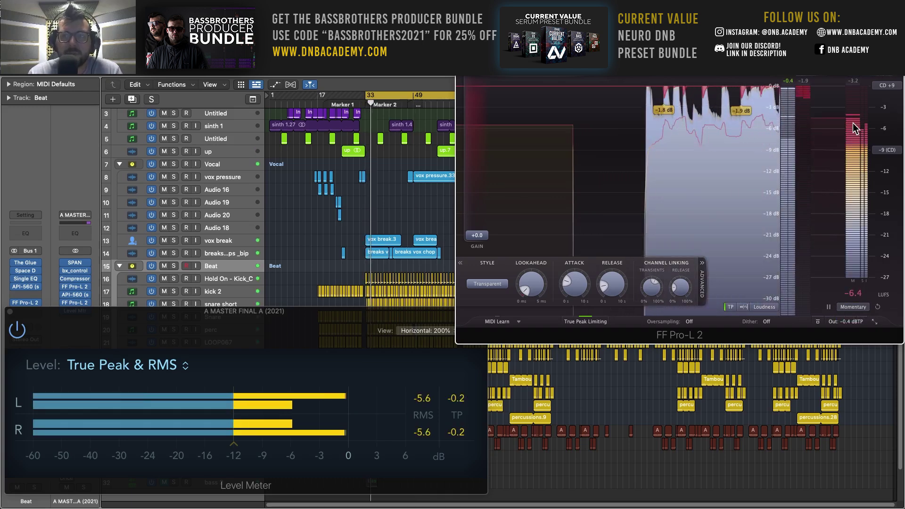
pyautogui.moveTo(850, 142)
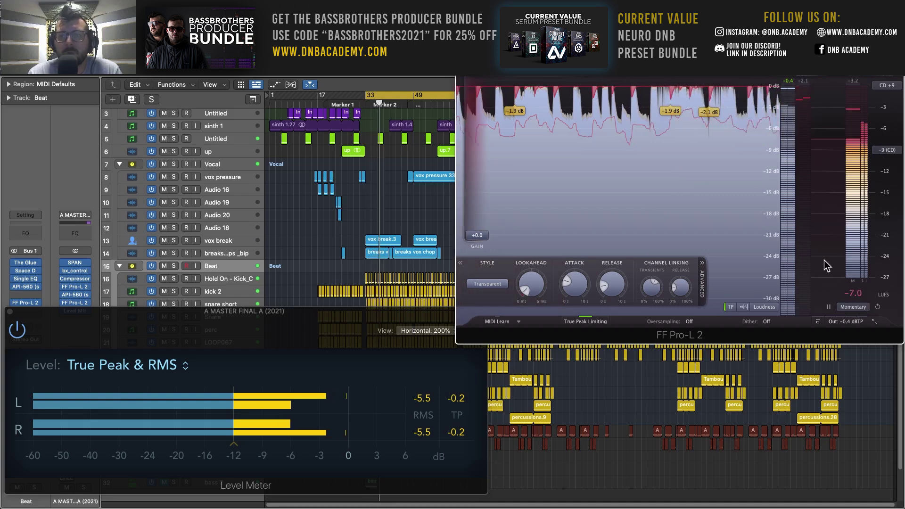
pyautogui.press('space')
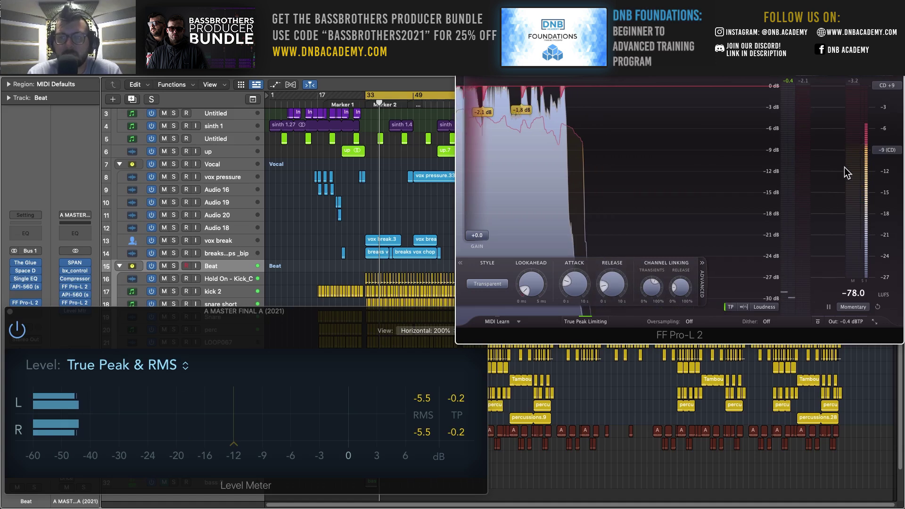
# Step: Switch the loudness reading to Short Term, play the drop, and return the reading to Integrated
pyautogui.click(852, 307)
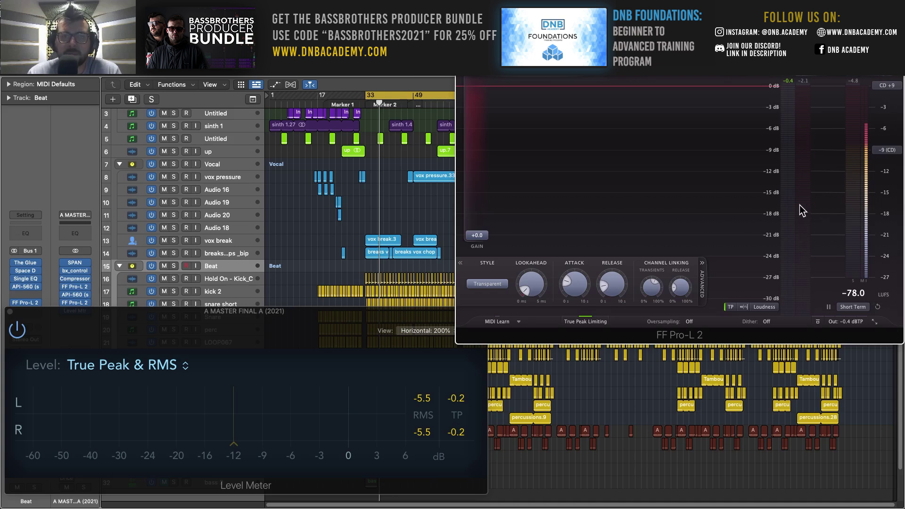
pyautogui.press('space')
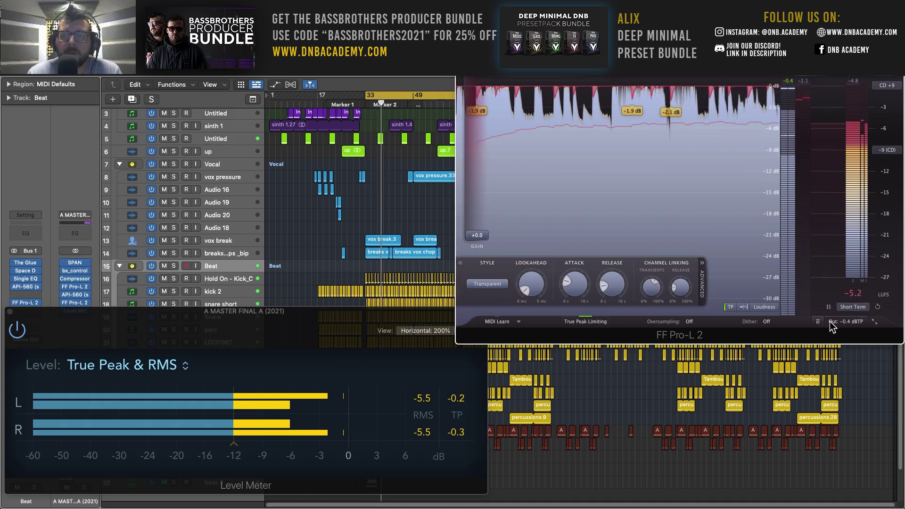
pyautogui.moveTo(849, 325)
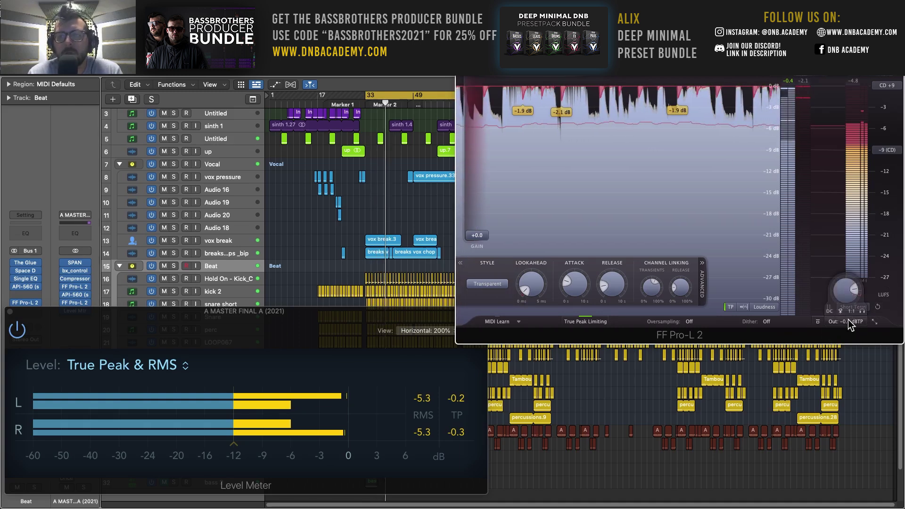
pyautogui.press('space')
pyautogui.click(857, 307)
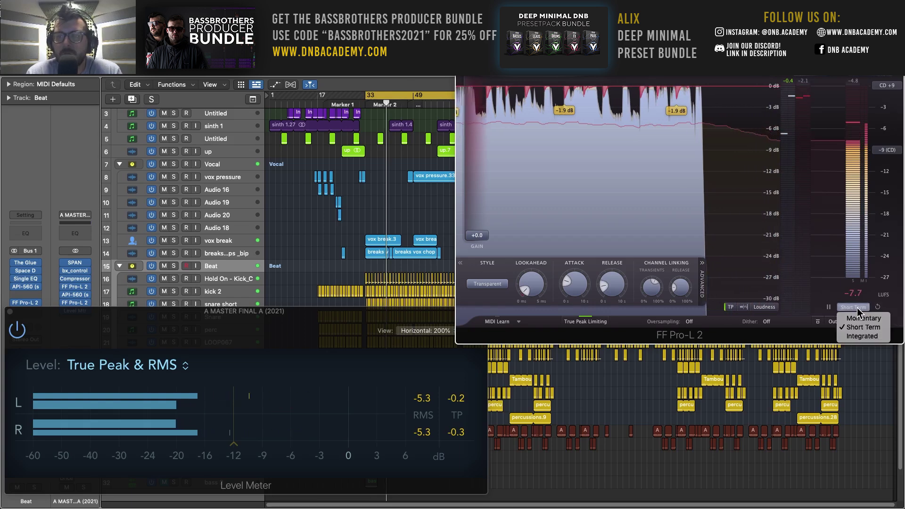
pyautogui.click(871, 336)
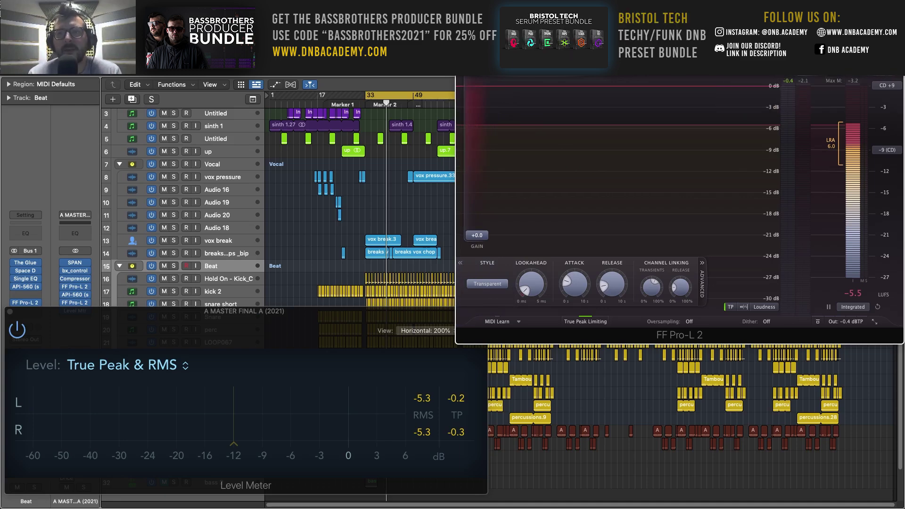
# Step: Extend the cycle start to bar 1, restore it to bar 33, reposition the FF Pro-L 2 window and play the drop briefly
pyautogui.moveTo(365, 96); pyautogui.dragTo(301, 100)
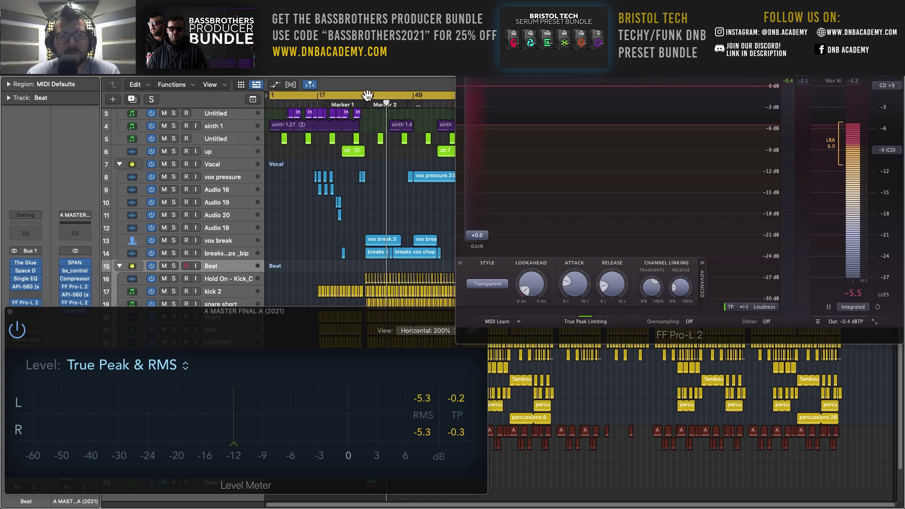
pyautogui.moveTo(367, 97); pyautogui.dragTo(473, 113)
pyautogui.moveTo(536, 14)
pyautogui.mouseDown()
pyautogui.moveTo(535, 103)
pyautogui.moveTo(522, 16)
pyautogui.mouseUp()
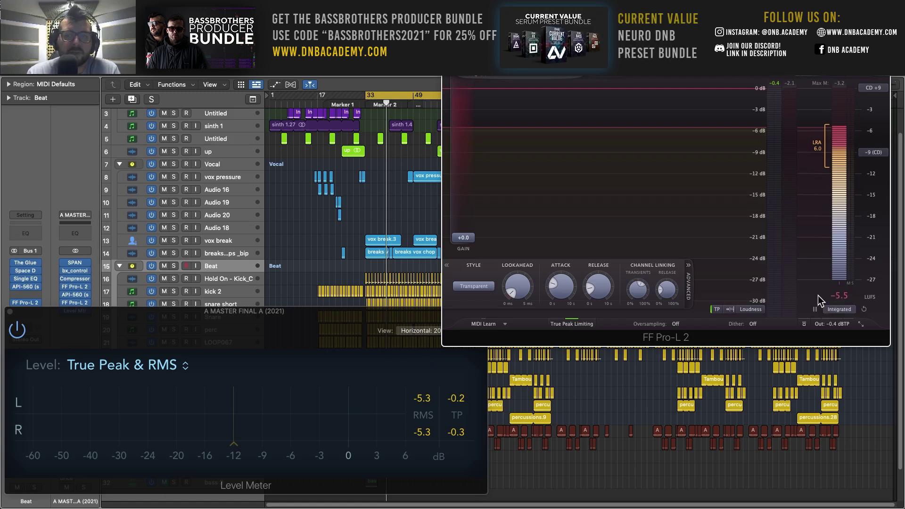
pyautogui.press('space')
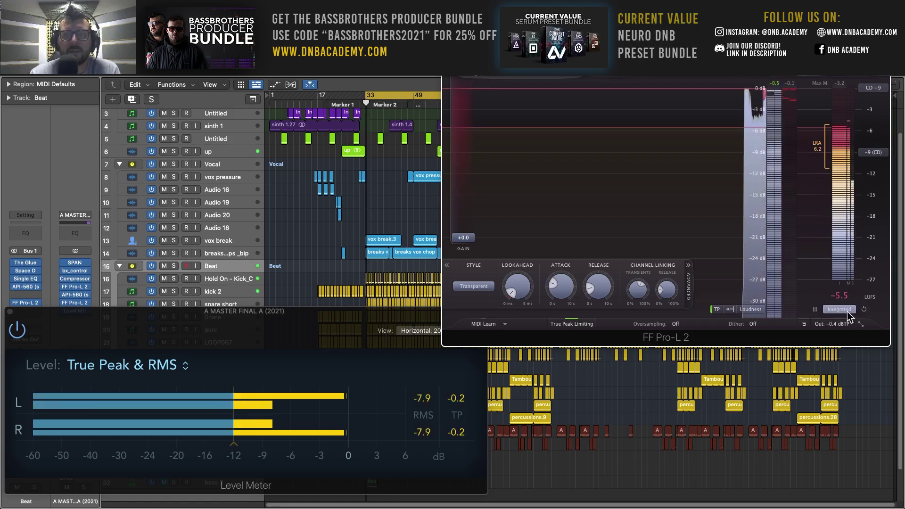
pyautogui.press('space')
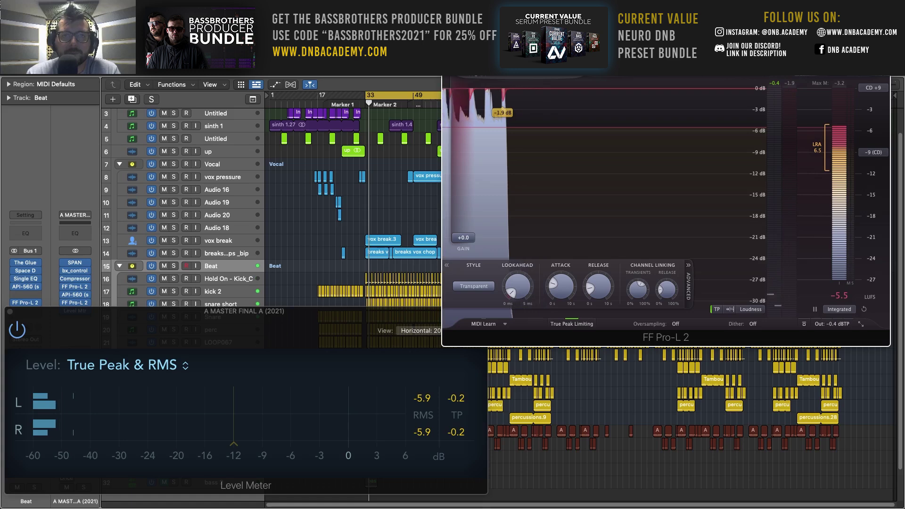
# Step: Close both plug-in windows, extend the cycle from bar 1 across the whole arrangement, and fit all 32 tracks in view
pyautogui.press('super+w')
pyautogui.press('super+w')
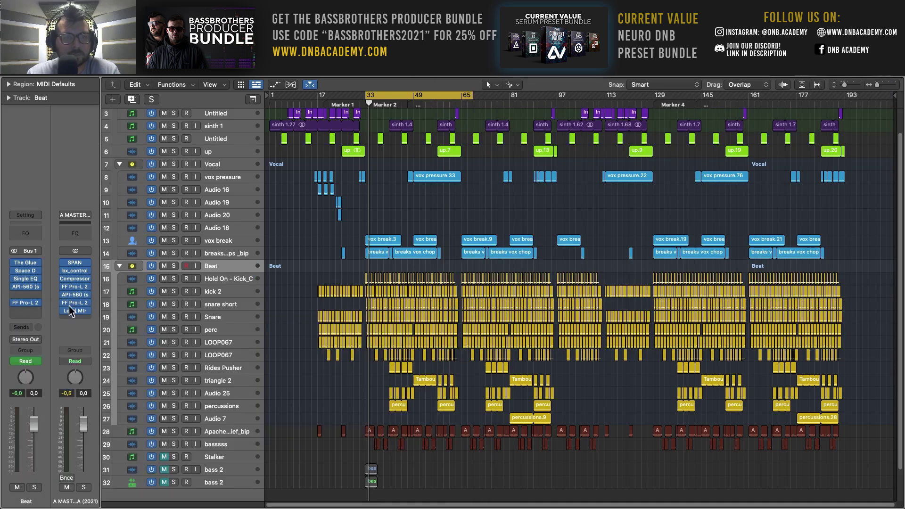
pyautogui.moveTo(368, 91); pyautogui.dragTo(212, 97)
pyautogui.moveTo(472, 96); pyautogui.dragTo(844, 186)
pyautogui.keyDown('ctrl'); pyautogui.keyDown('alt'); pyautogui.click(666, 198); pyautogui.keyUp('alt'); pyautogui.keyUp('ctrl')
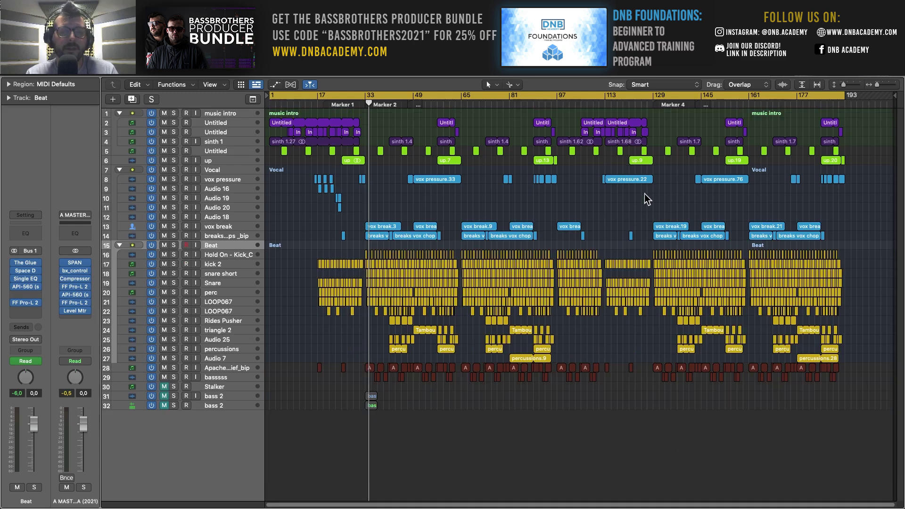
pyautogui.keyDown('ctrl'); pyautogui.keyDown('alt'); pyautogui.click(635, 195); pyautogui.keyUp('alt'); pyautogui.keyUp('ctrl')
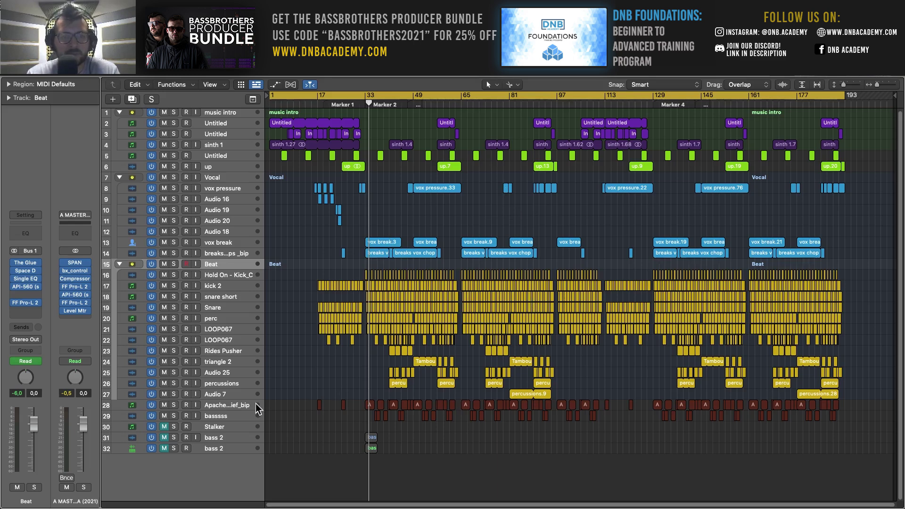
# Step: Select the Apache Chief_bip, Stalker and bass 2 tracks in turn to inspect their channel strips
pyautogui.click(231, 407)
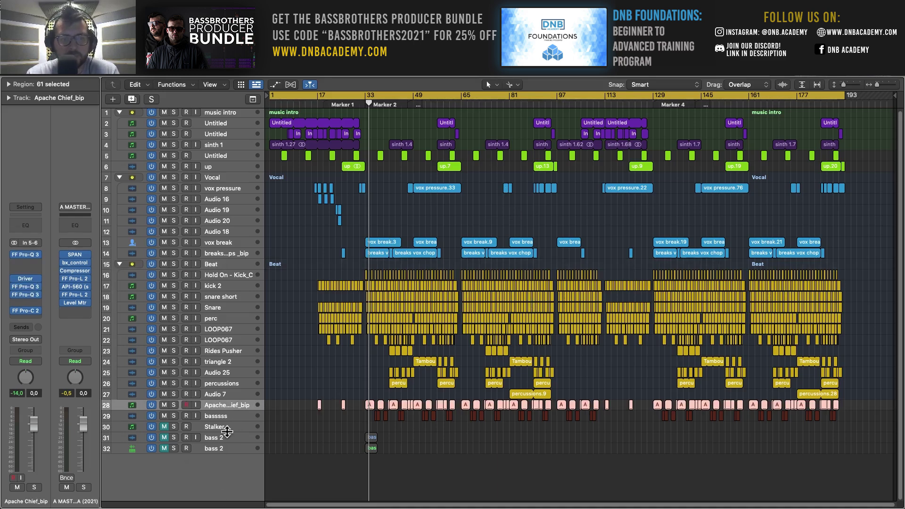
pyautogui.click(231, 429)
pyautogui.click(234, 438)
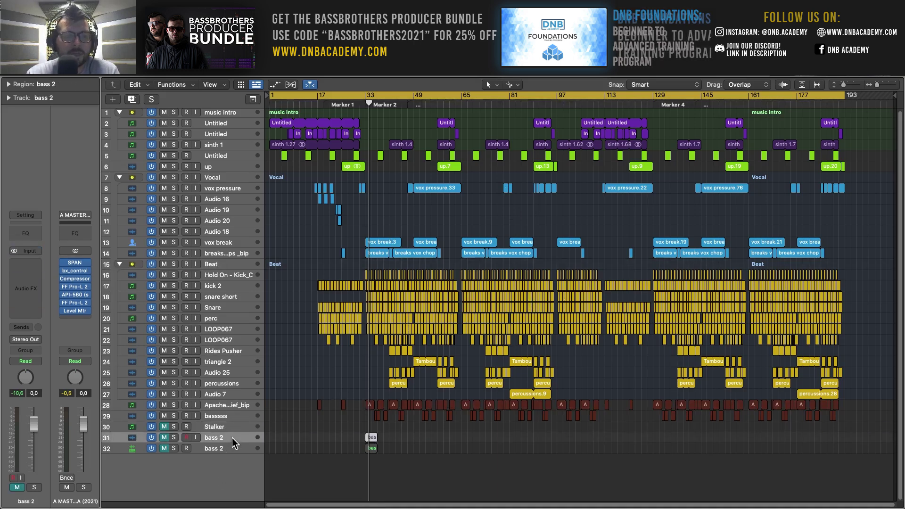
pyautogui.click(240, 428)
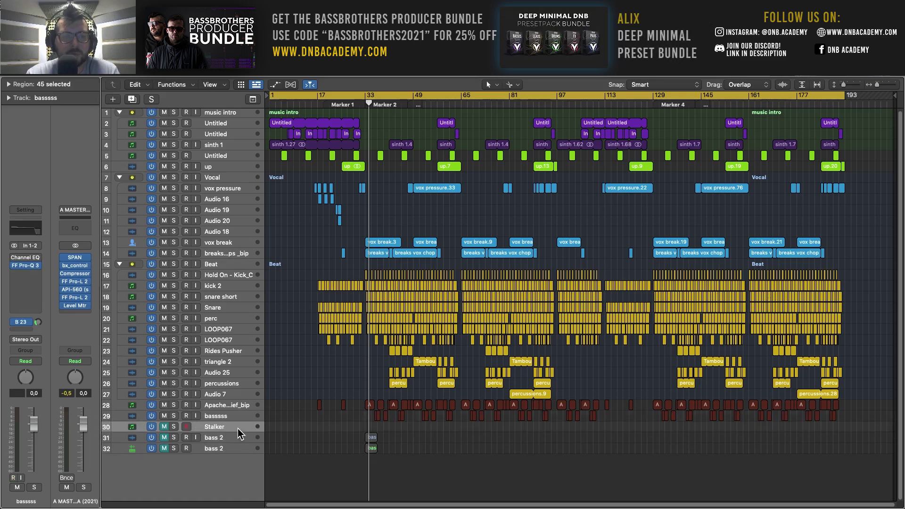
# Step: Select the two bass 2 tracks, Stalker and basssss in turn to compare their channel strips
pyautogui.click(242, 441)
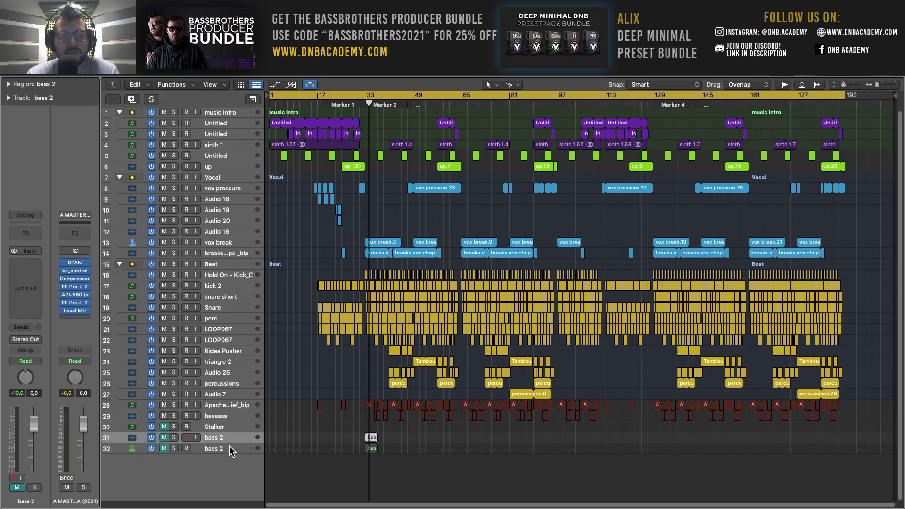
pyautogui.click(231, 449)
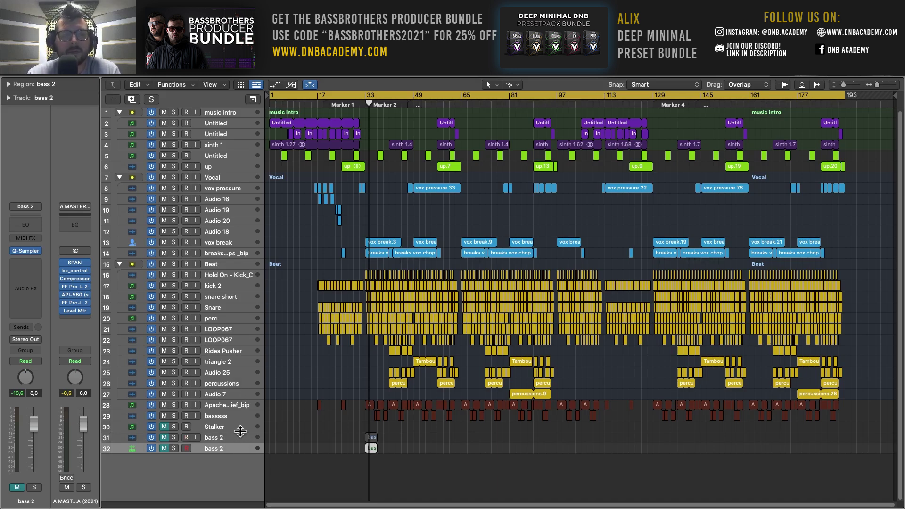
pyautogui.click(238, 431)
pyautogui.click(239, 441)
pyautogui.click(236, 451)
pyautogui.click(237, 437)
pyautogui.click(235, 417)
pyautogui.click(237, 430)
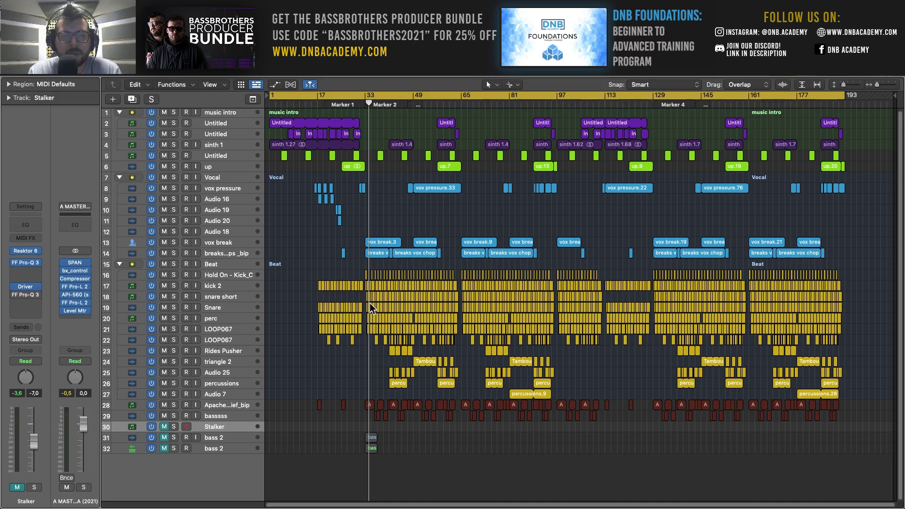
pyautogui.click(236, 417)
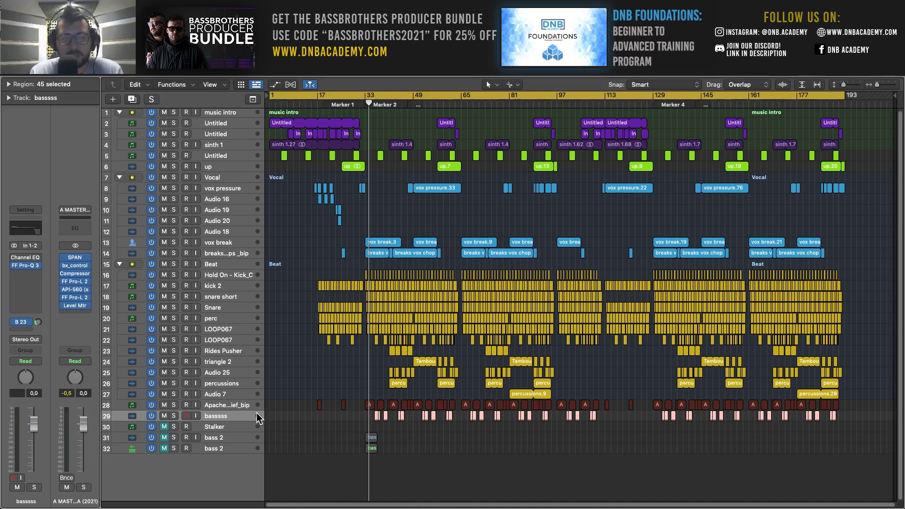
# Step: Inspect the channel strips of Apache Chief_bip, Audio 7, percussions, Audio 25 and kick 2, and return the playhead to the project start
pyautogui.click(225, 406)
pyautogui.click(227, 396)
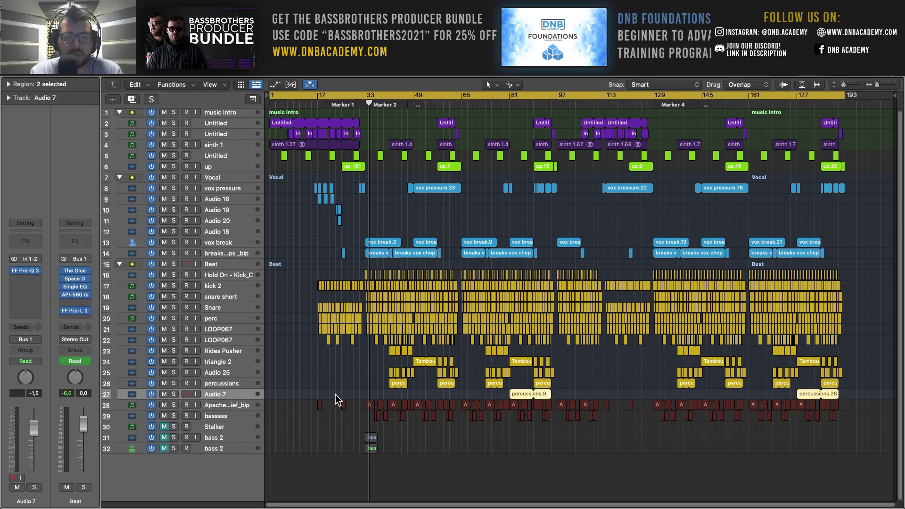
pyautogui.click(225, 386)
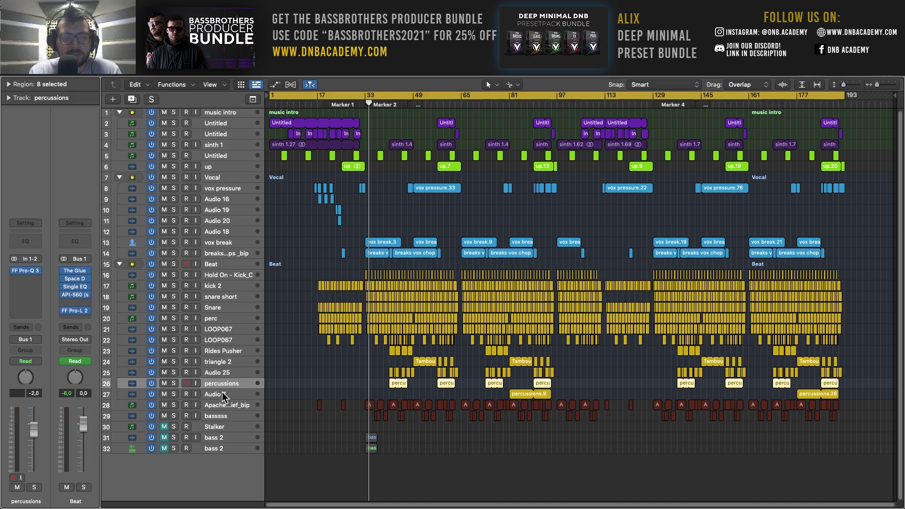
pyautogui.click(234, 373)
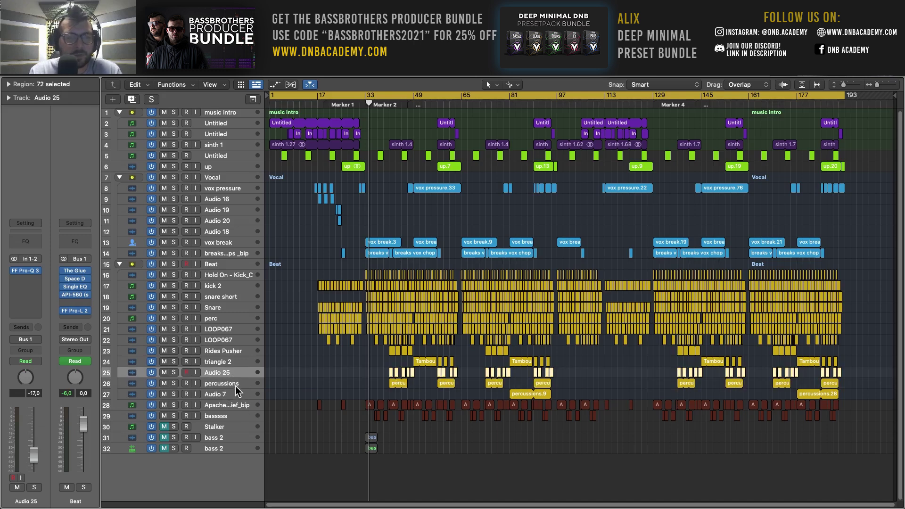
pyautogui.click(238, 383)
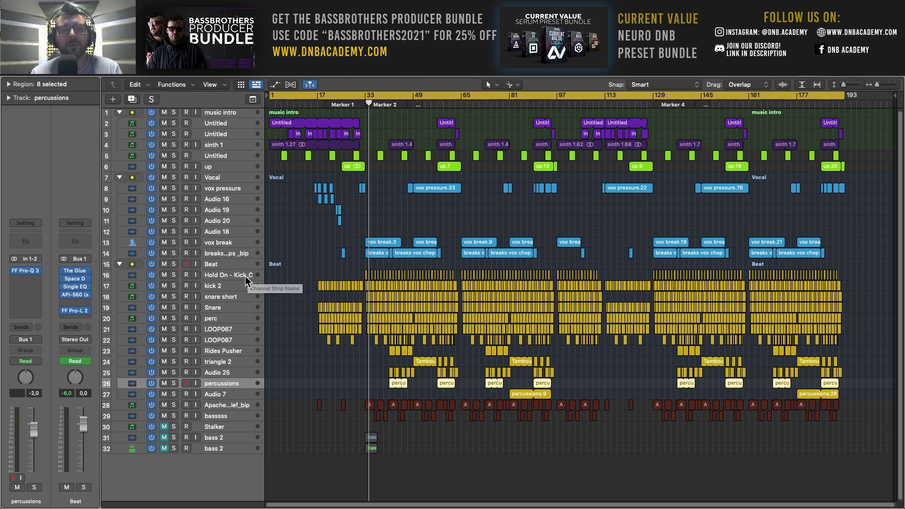
pyautogui.click(223, 286)
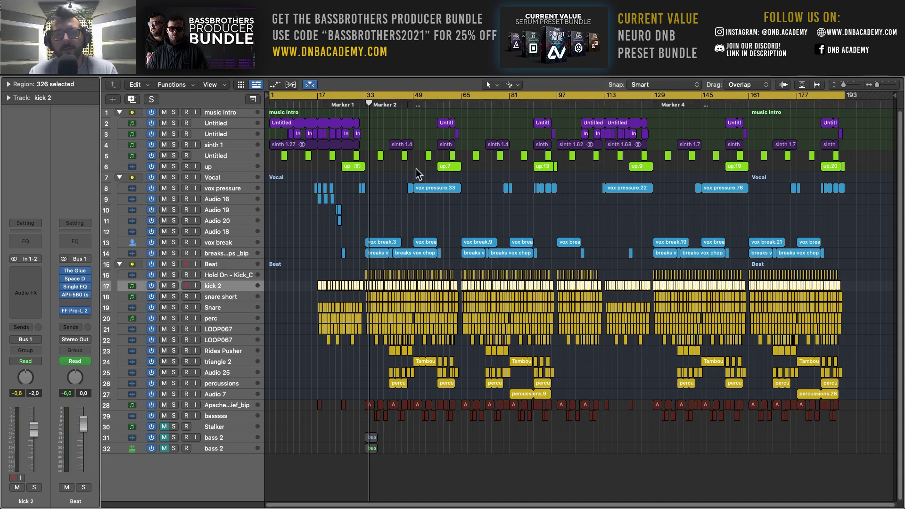
pyautogui.click(368, 103)
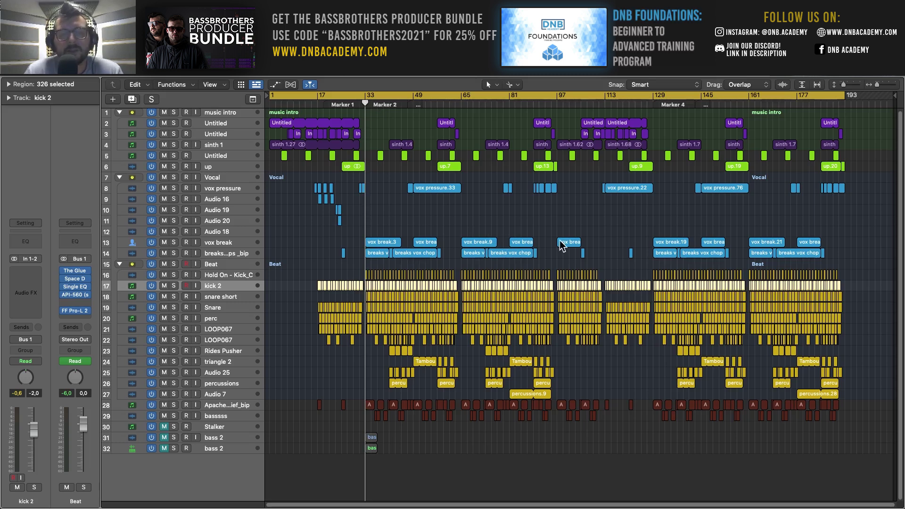
pyautogui.press('Return')
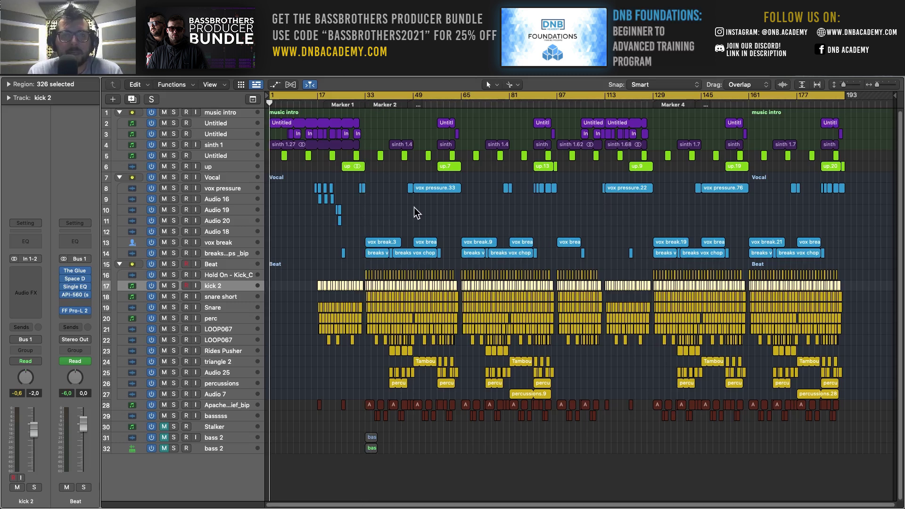
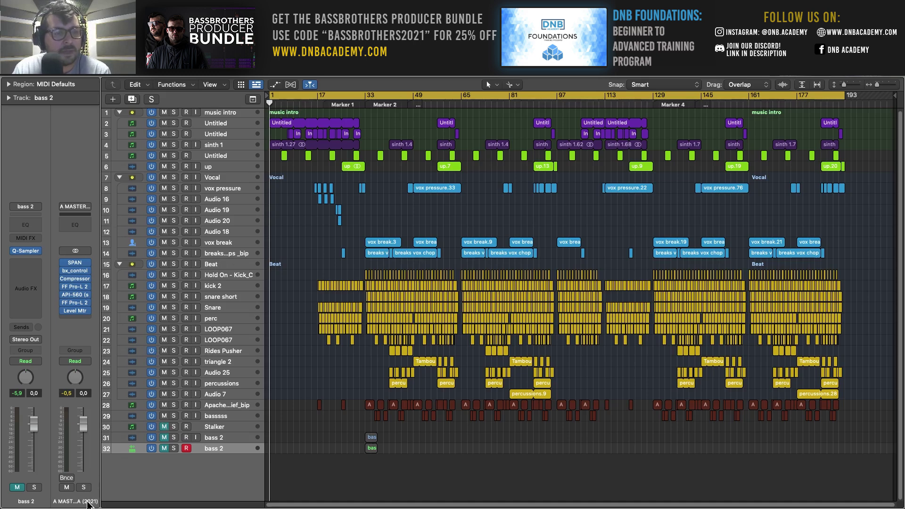
# Step: Inspect the SPAN analyzer and the bx_control V2 settings on the master channel, closing each plug-in after viewing
pyautogui.click(76, 262)
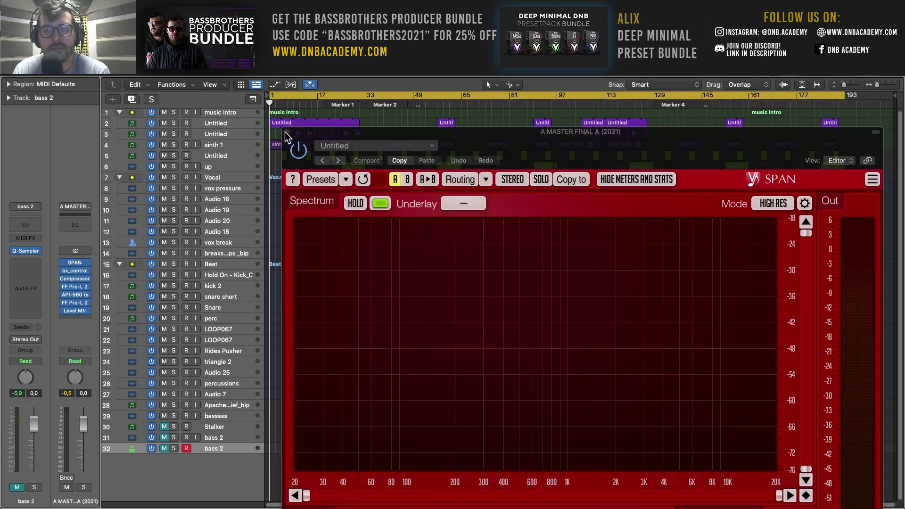
pyautogui.click(285, 132)
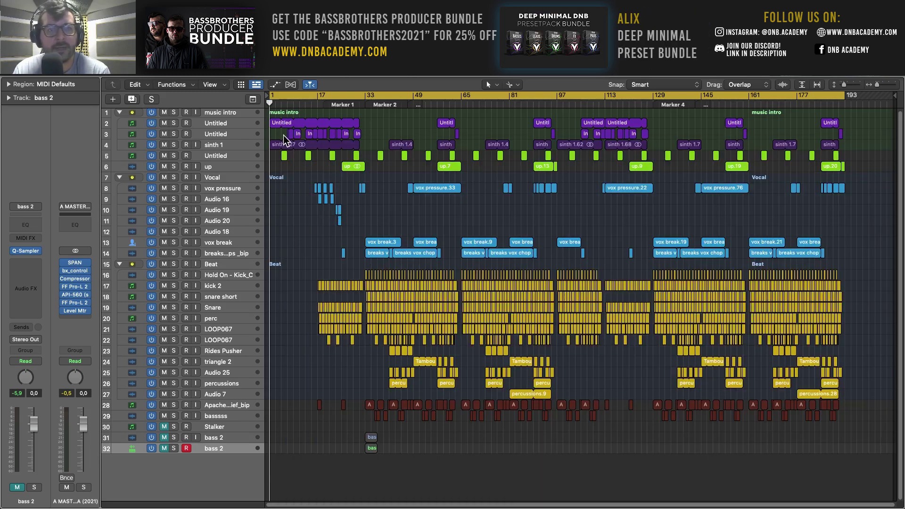
pyautogui.click(76, 271)
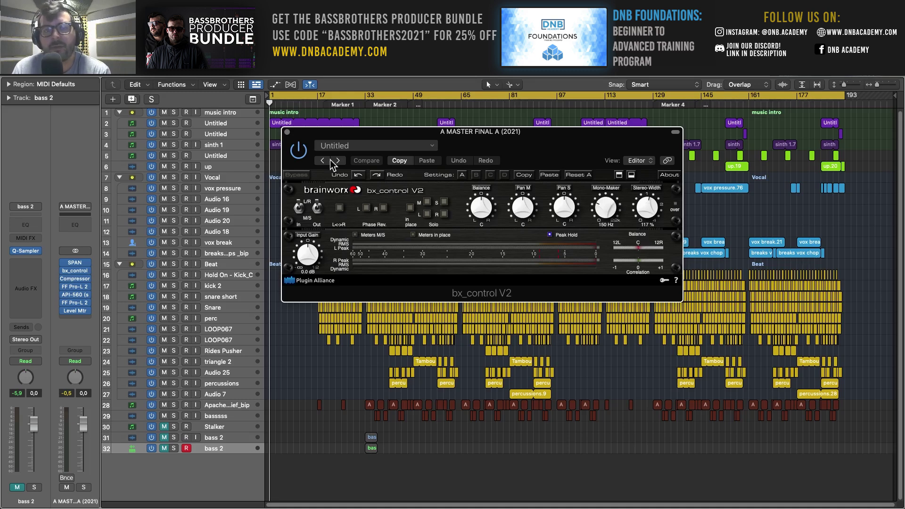
pyautogui.click(286, 131)
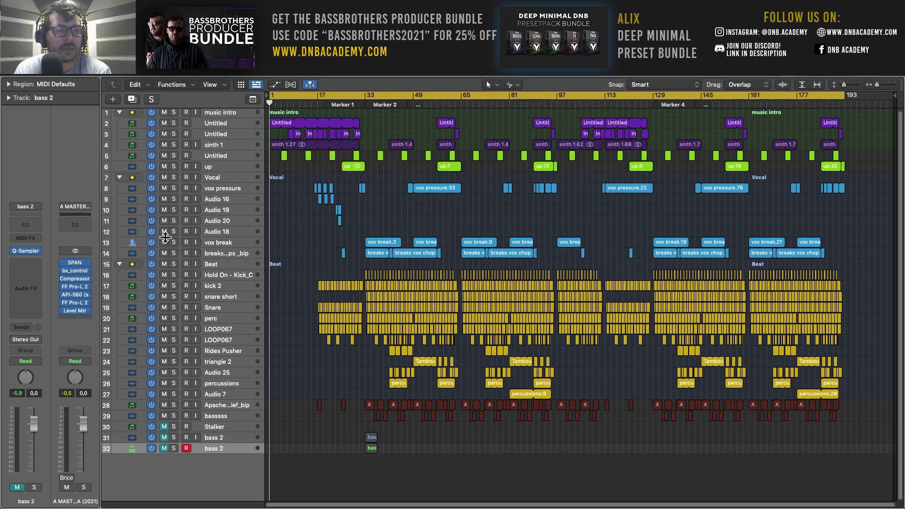
# Step: Open the master channel's Compressor, play the drop near bar 33 to watch its gain reduction, and close the plug-in
pyautogui.click(75, 279)
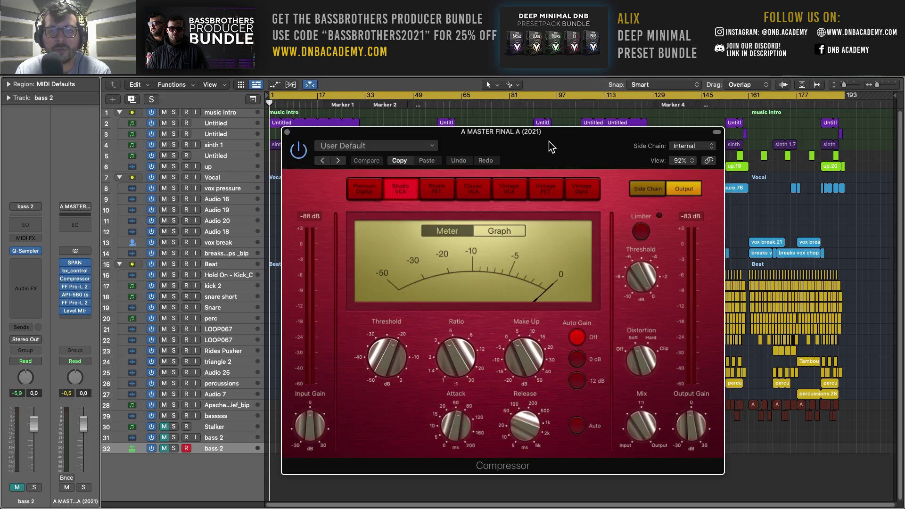
pyautogui.click(364, 102)
pyautogui.press('space')
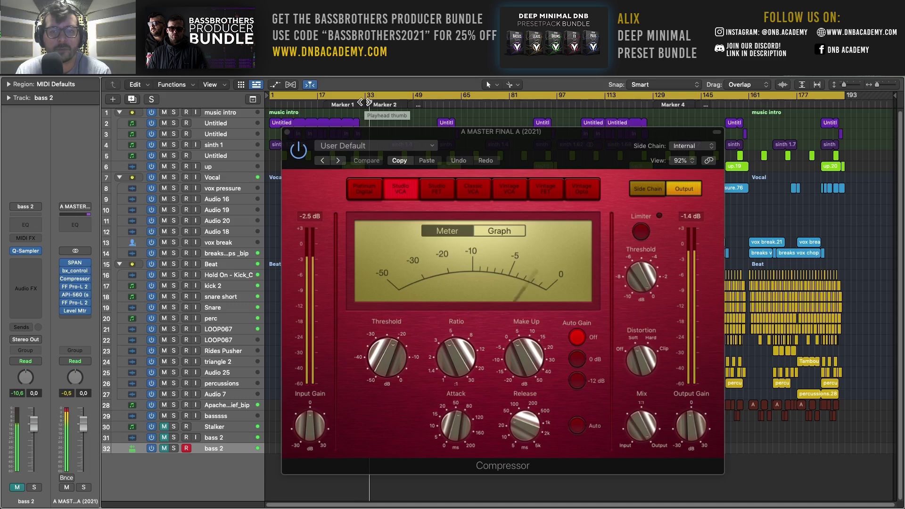
pyautogui.press('space')
pyautogui.press('space')
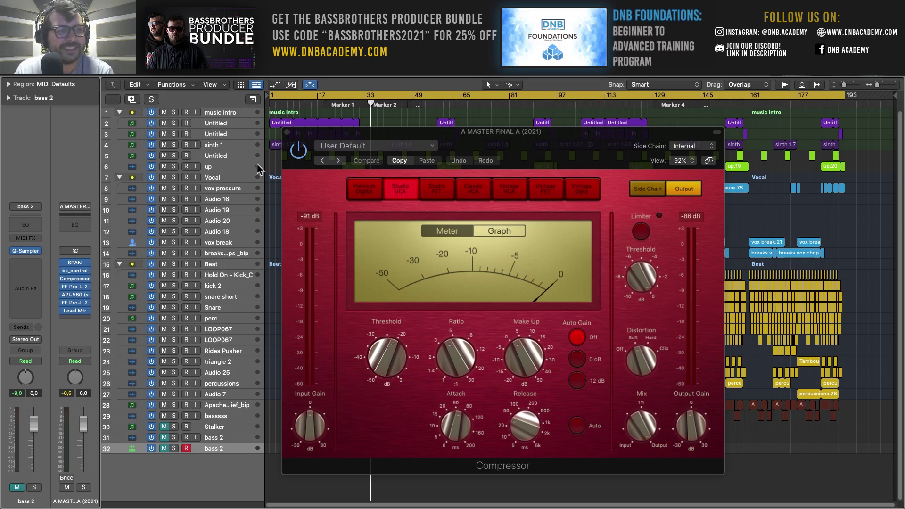
pyautogui.click(288, 133)
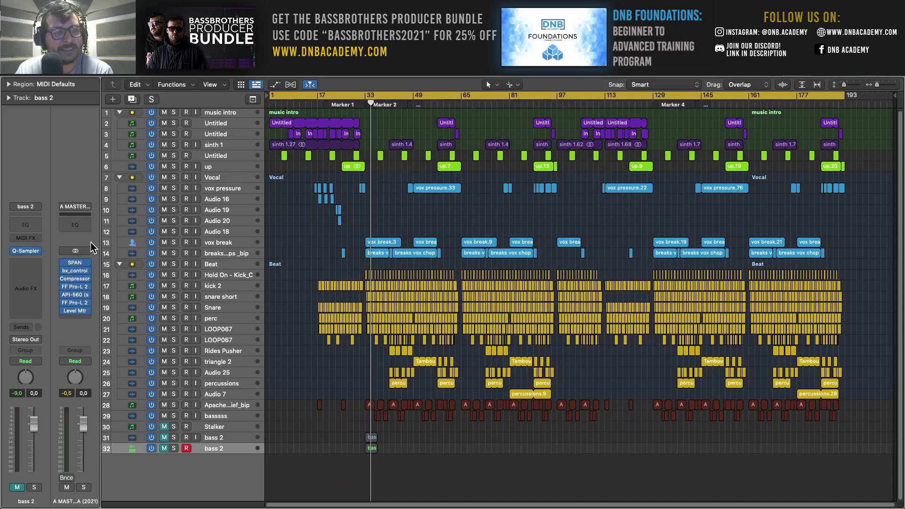
# Step: Play into the drop with the master's first FF Pro-L 2 open, switch its loudness reading to Integrated, and close it
pyautogui.click(81, 288)
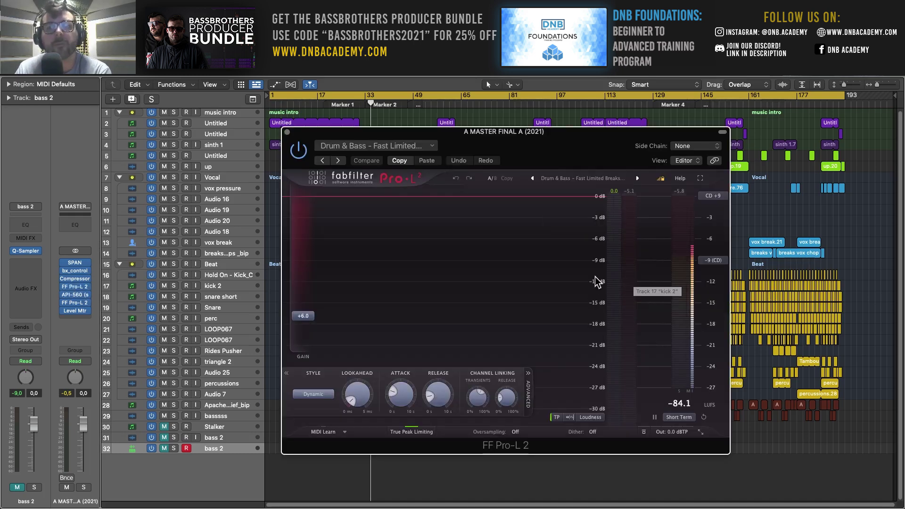
pyautogui.click(363, 104)
pyautogui.press('space')
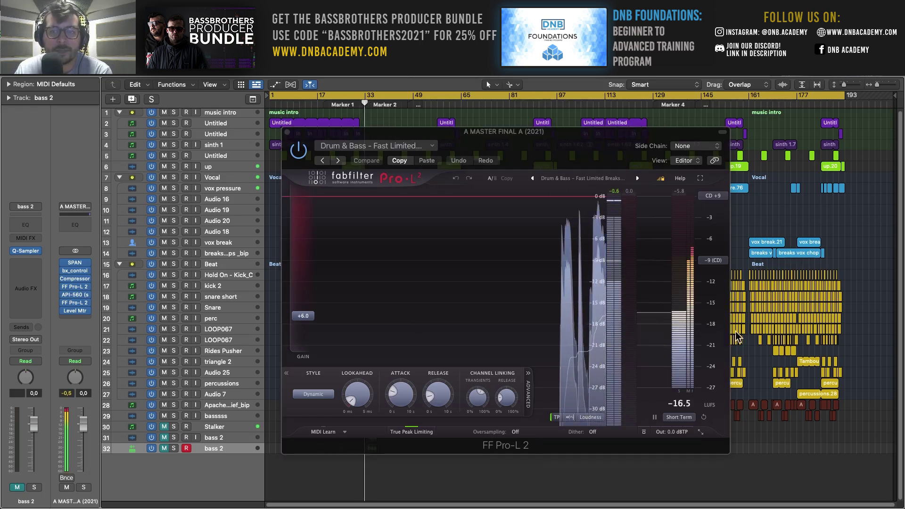
pyautogui.click(690, 417)
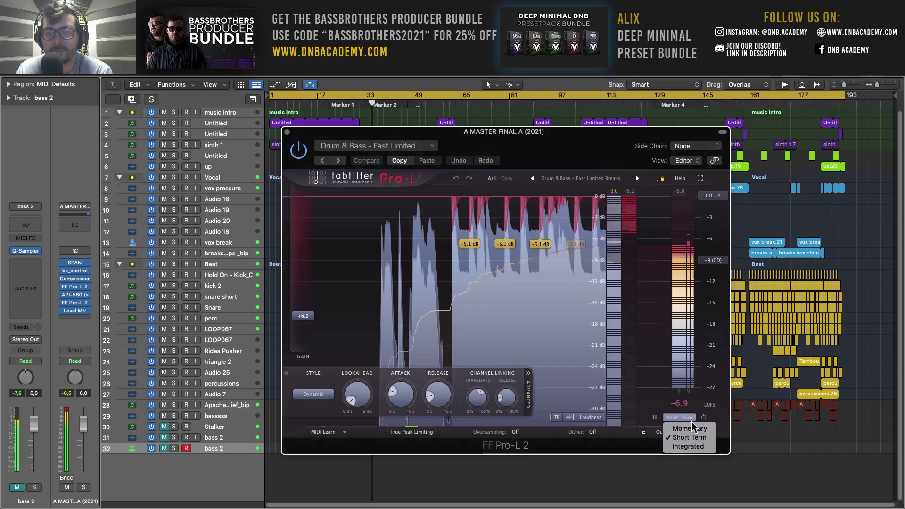
pyautogui.click(705, 447)
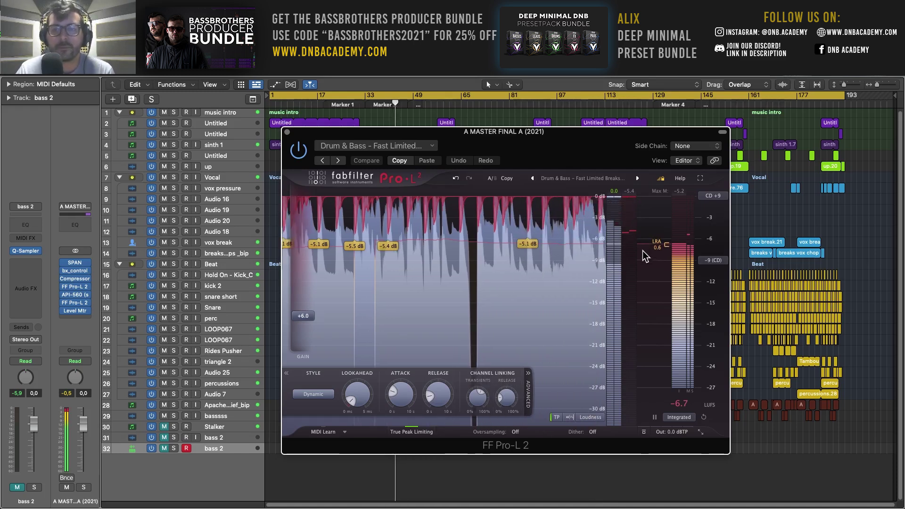
pyautogui.click(287, 132)
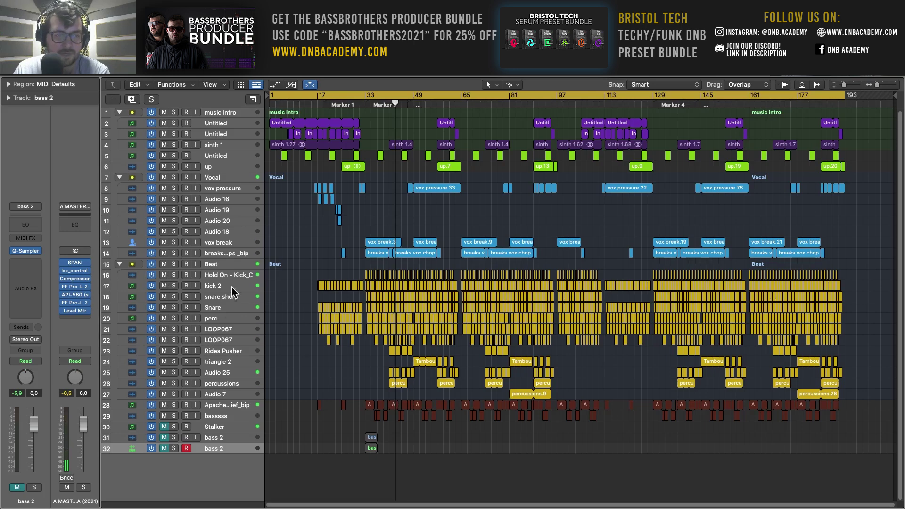
# Step: Open the master channel's API-560 equalizer and move its window aside to clear the middle of the arrangement
pyautogui.click(78, 300)
pyautogui.click(79, 300)
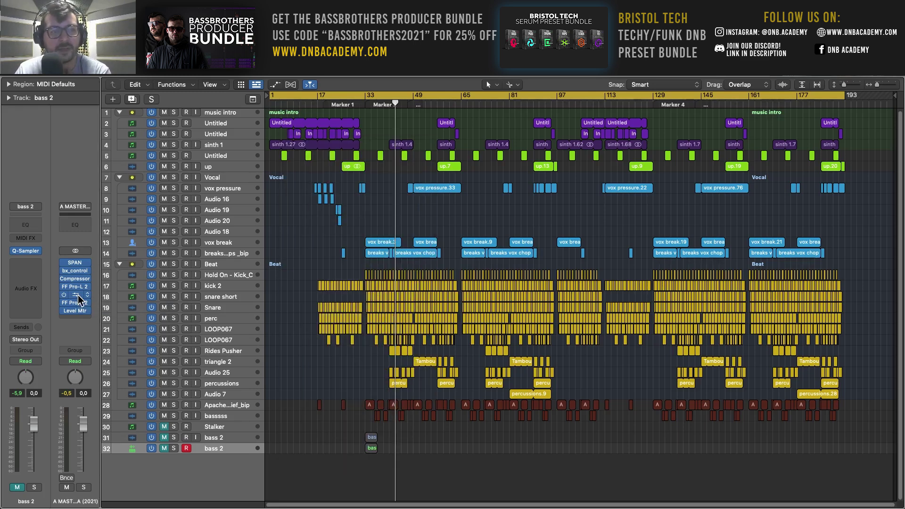
pyautogui.click(78, 299)
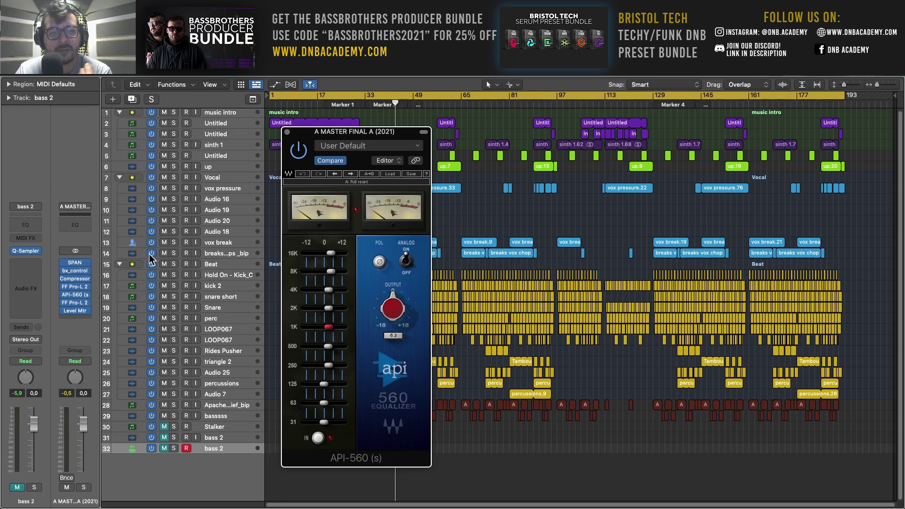
pyautogui.moveTo(384, 135); pyautogui.dragTo(700, 125)
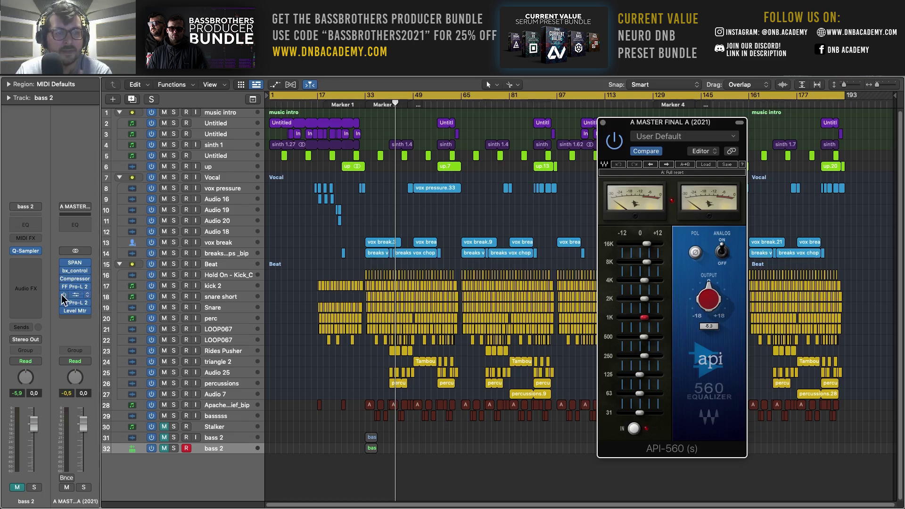
# Step: Open the master's second FF Pro-L 2 beside the equalizer, play the drop, reset its loudness measurement, then stop and close it
pyautogui.click(75, 304)
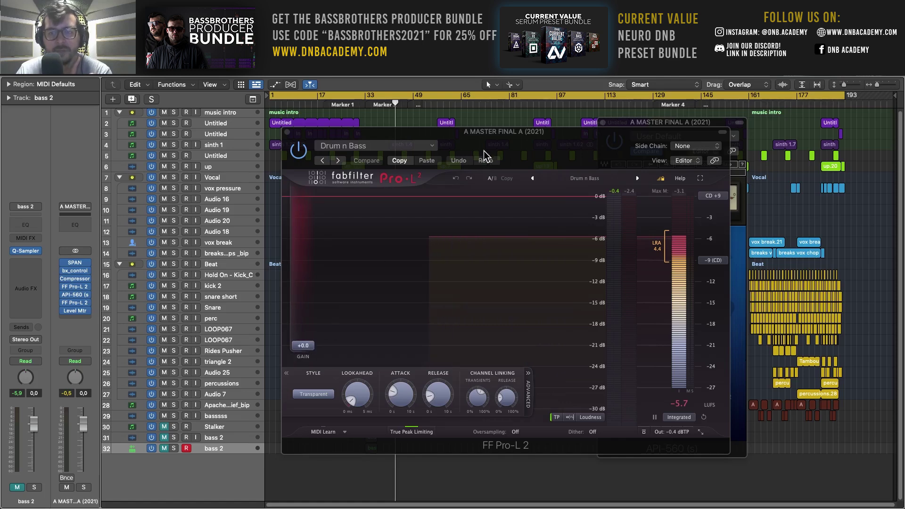
pyautogui.moveTo(516, 137); pyautogui.dragTo(327, 202)
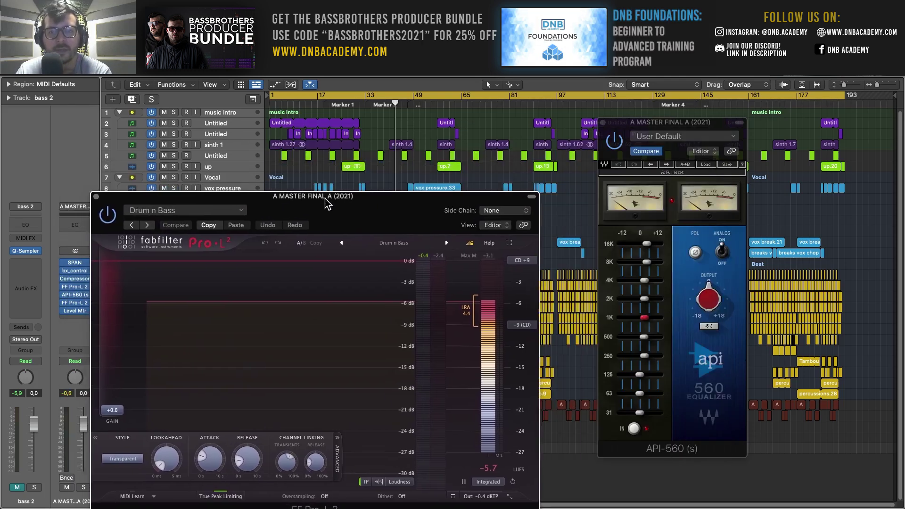
pyautogui.click(387, 104)
pyautogui.press('space')
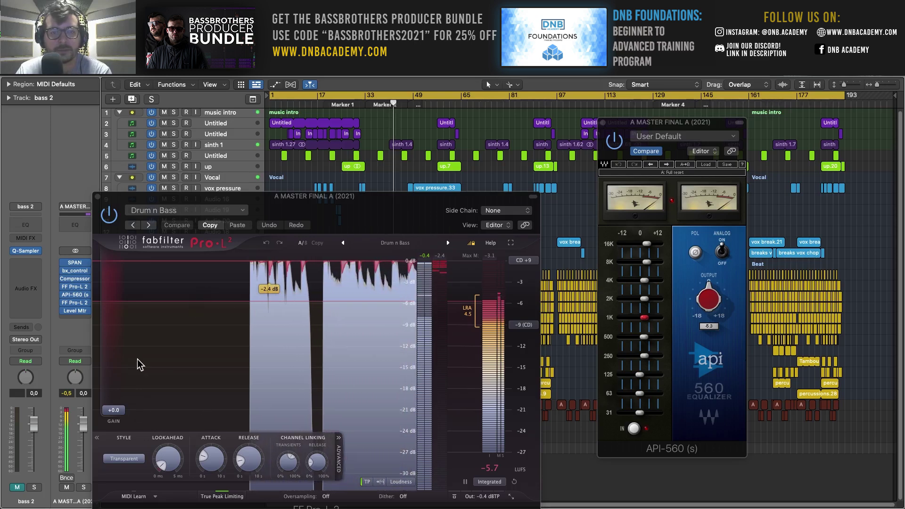
pyautogui.click(514, 482)
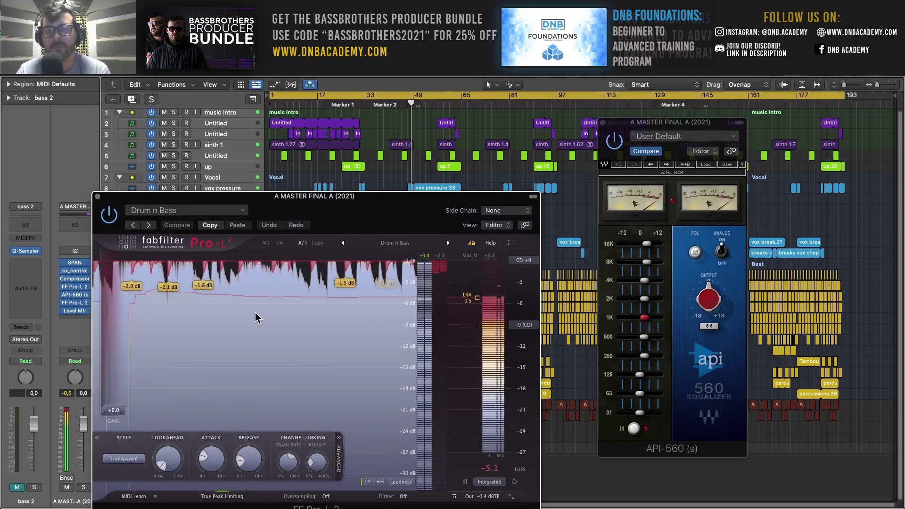
pyautogui.press('space')
pyautogui.press('super+w')
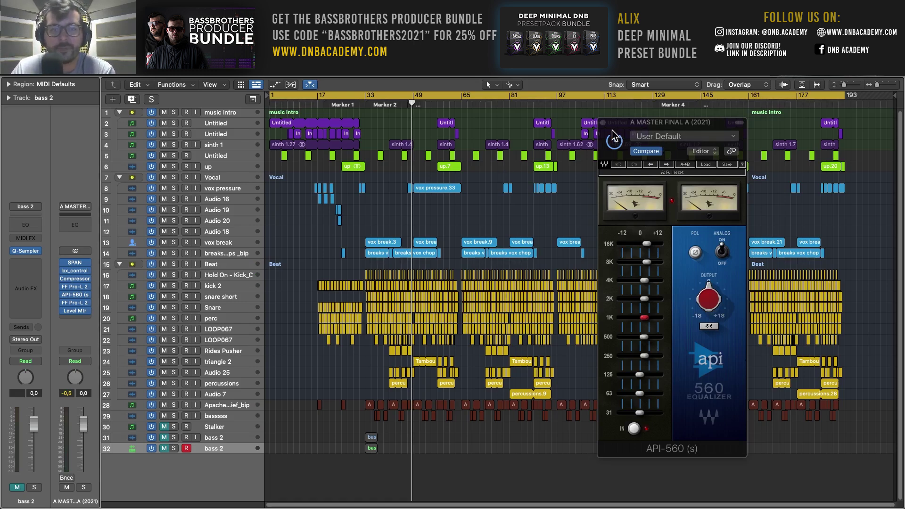
# Step: Open the master channel's Level Meter and play the project from the start to read its True Peak and RMS levels
pyautogui.click(70, 311)
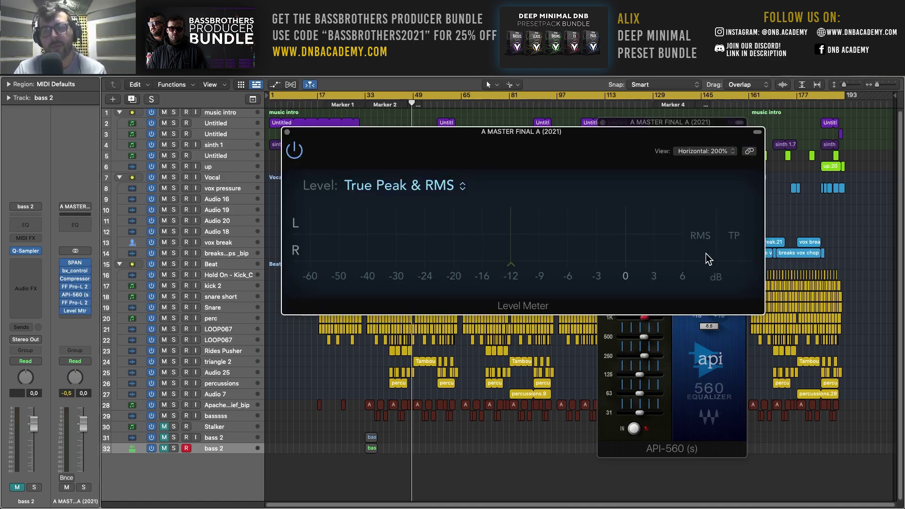
pyautogui.press('Return')
pyautogui.press('space')
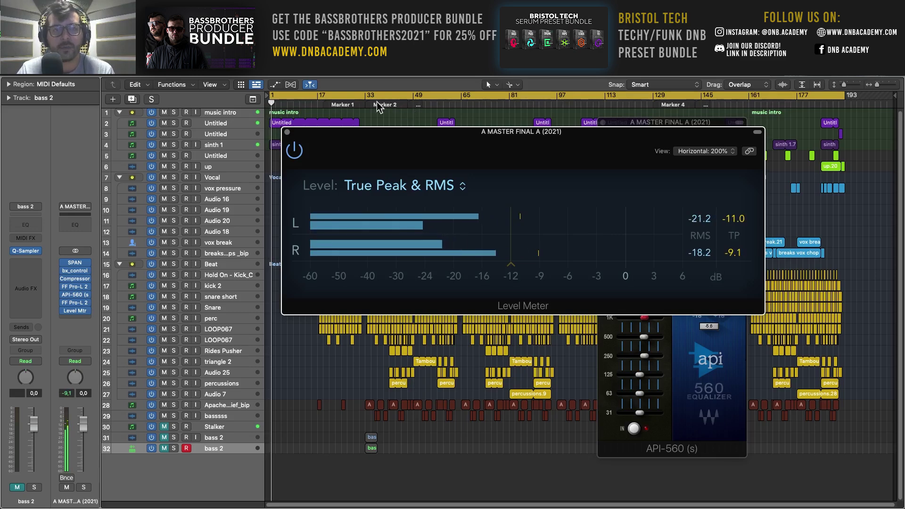
# Step: Play the drop from Marker 2 with the Level Meter open, then close the Level Meter and the API-560 equalizer
pyautogui.click(377, 101)
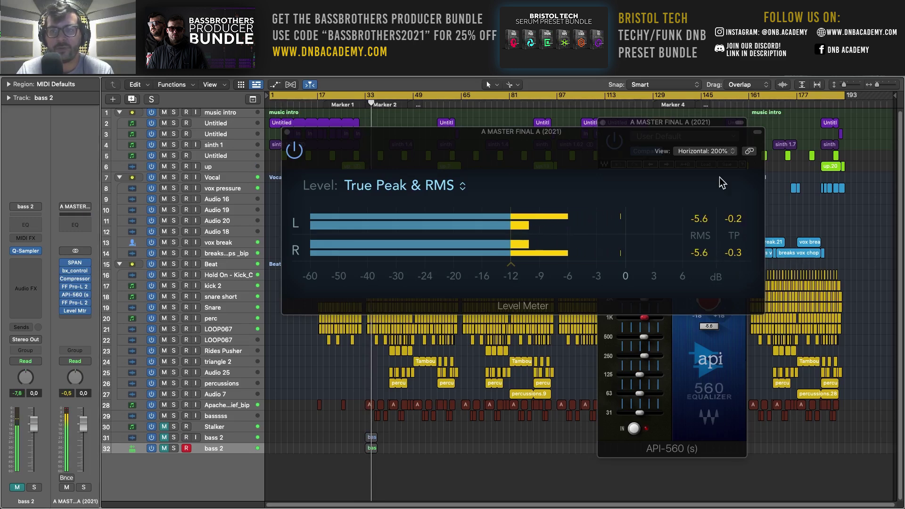
pyautogui.click(286, 132)
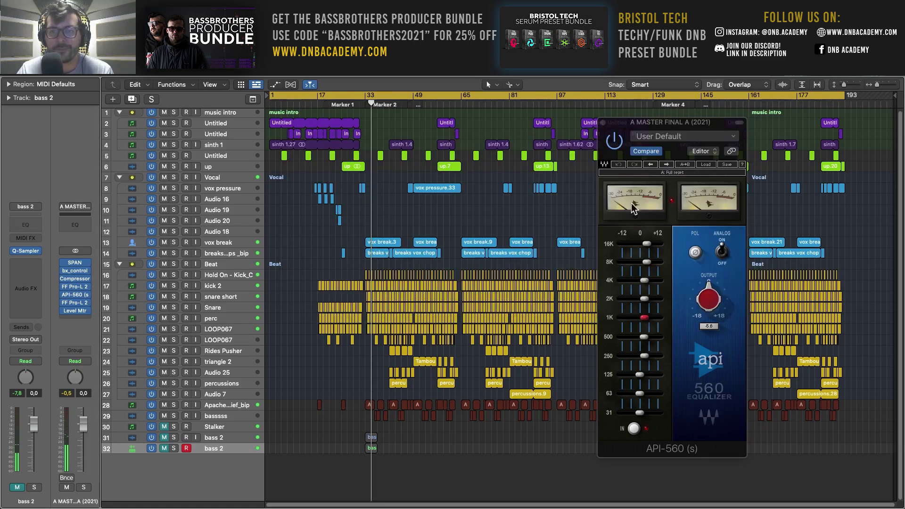
pyautogui.click(676, 205)
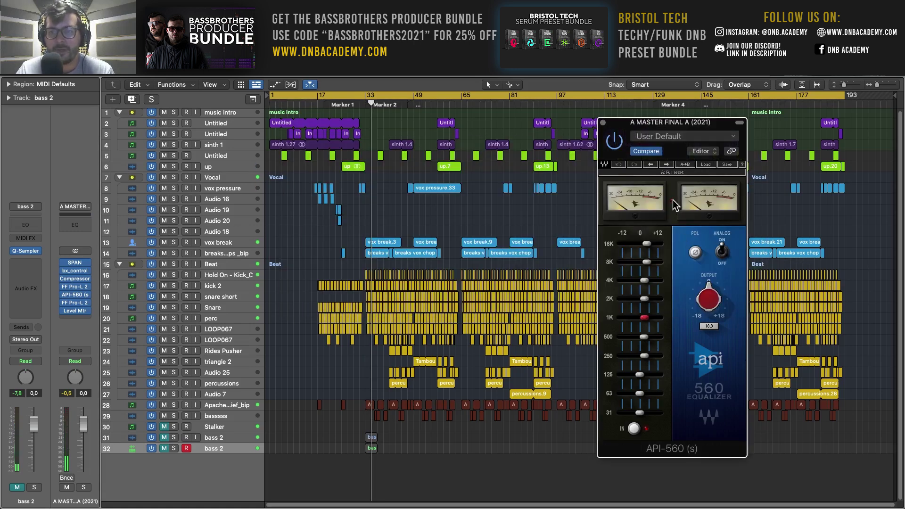
pyautogui.click(603, 123)
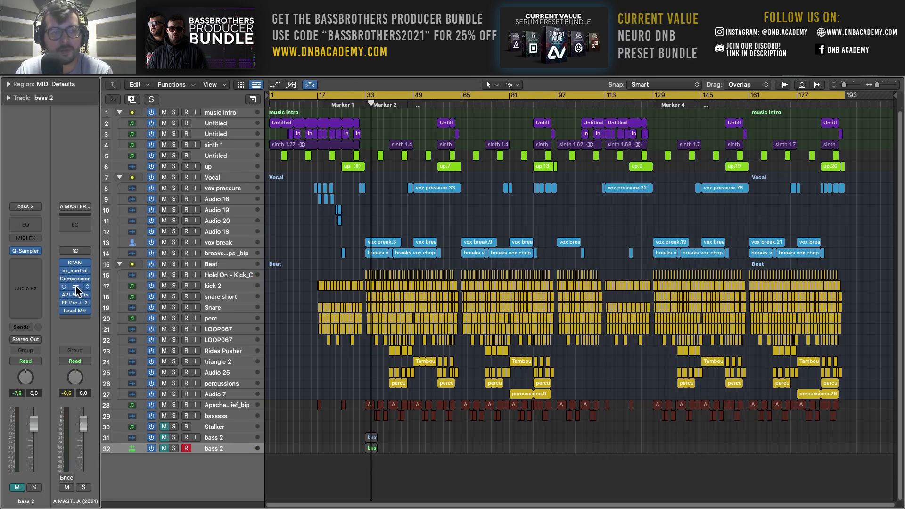
pyautogui.moveTo(77, 291); pyautogui.dragTo(79, 310)
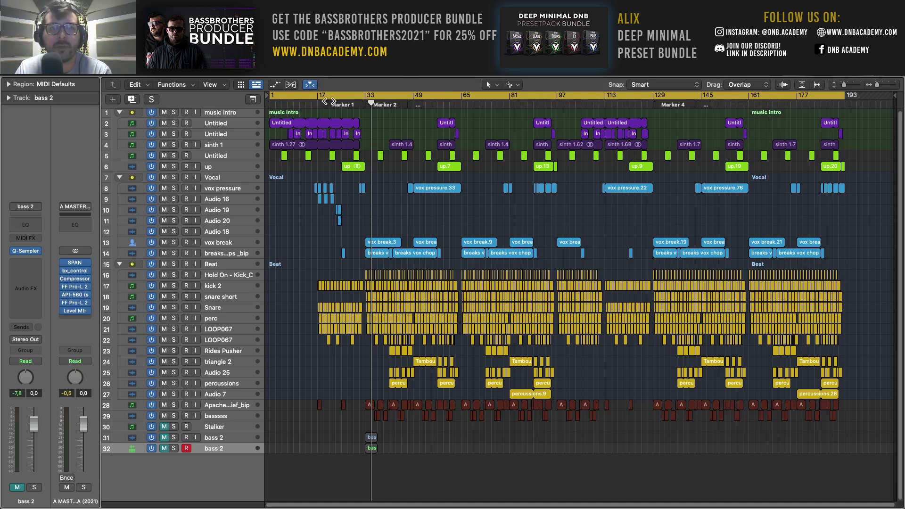
# Step: Move the playhead between bars 17, 33 and 49 to point out where the arrangement's sections begin
pyautogui.click(362, 100)
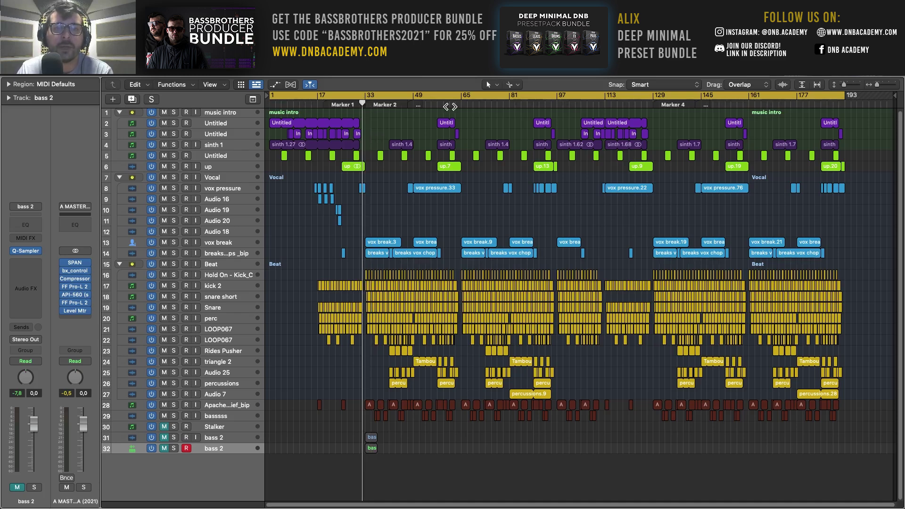
pyautogui.click(365, 102)
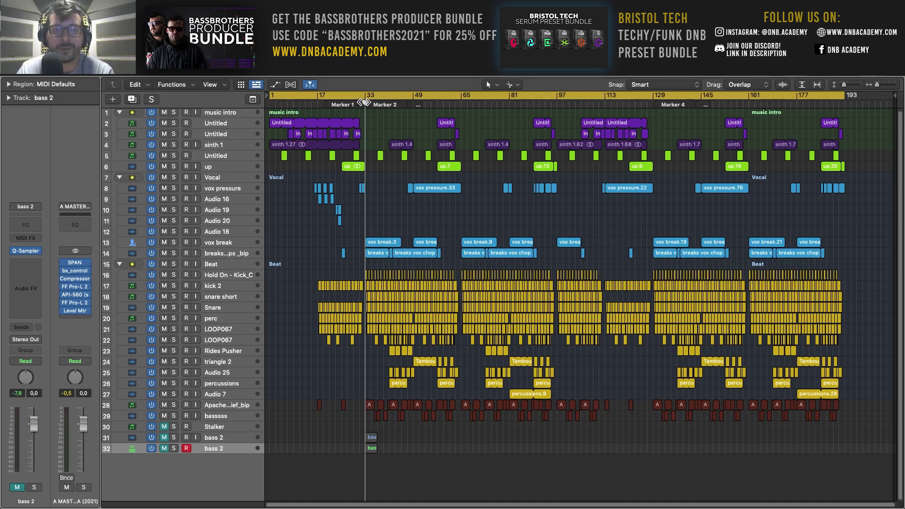
pyautogui.moveTo(366, 103); pyautogui.dragTo(315, 120)
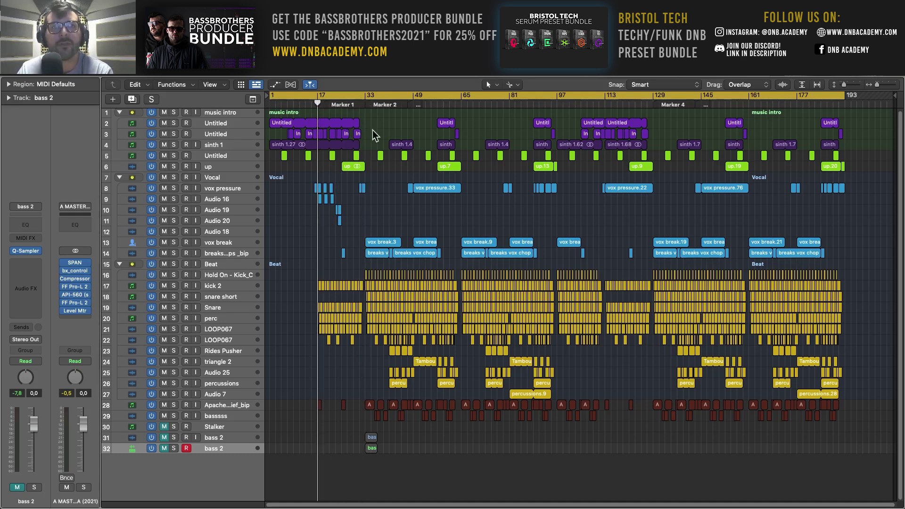
pyautogui.click(364, 104)
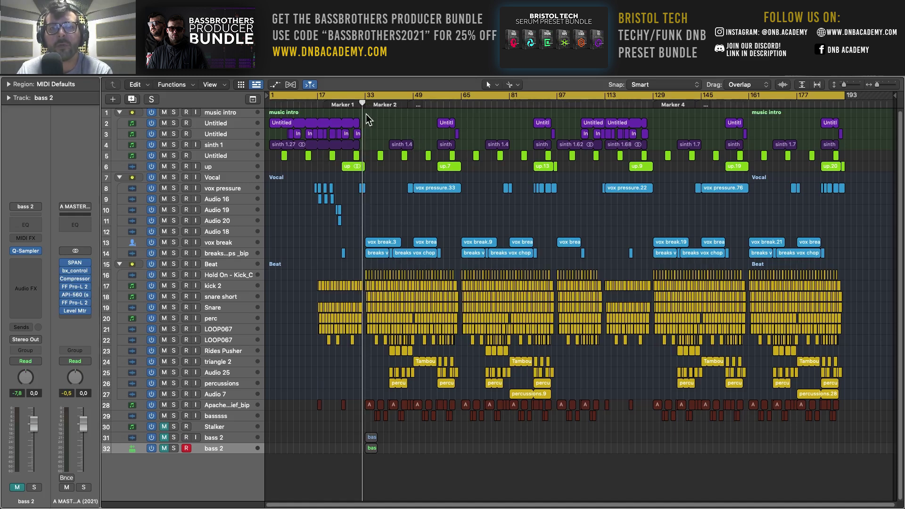
pyautogui.moveTo(363, 105); pyautogui.dragTo(413, 125)
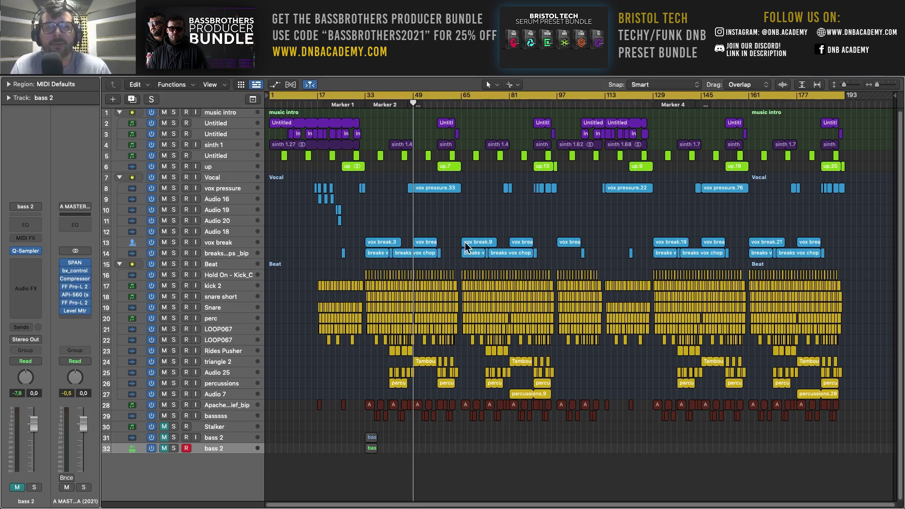
# Step: Bring up the MOTU 4pre spectrogram, and place the Oscilloscope and X-Y Plot windows side by side beneath it
pyautogui.click(246, 232)
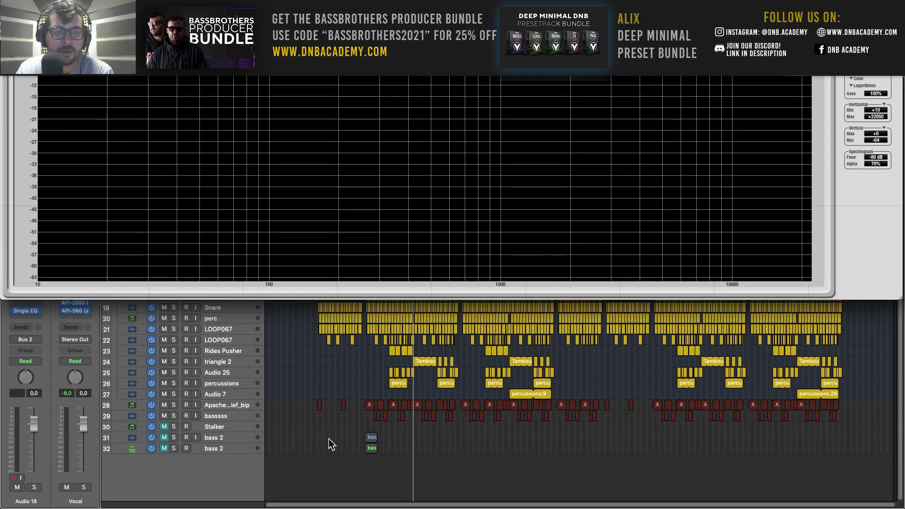
pyautogui.press('super+w')
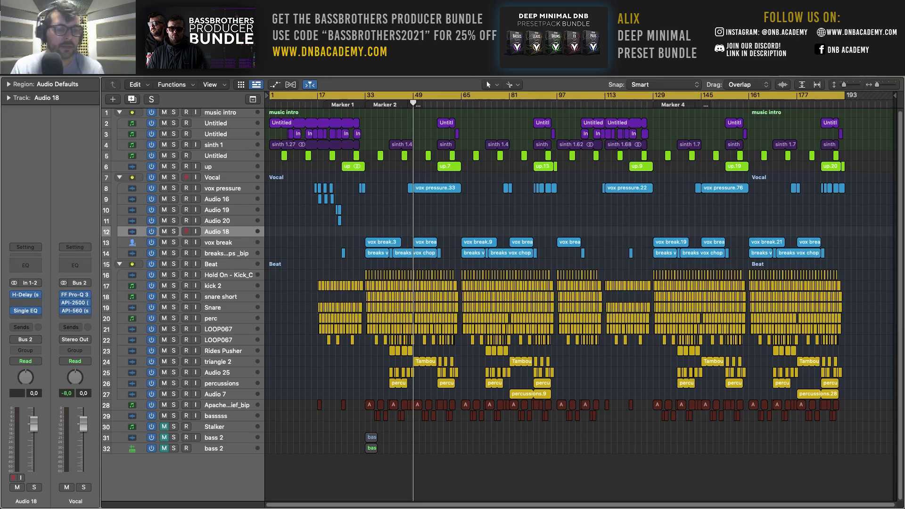
pyautogui.press('v')
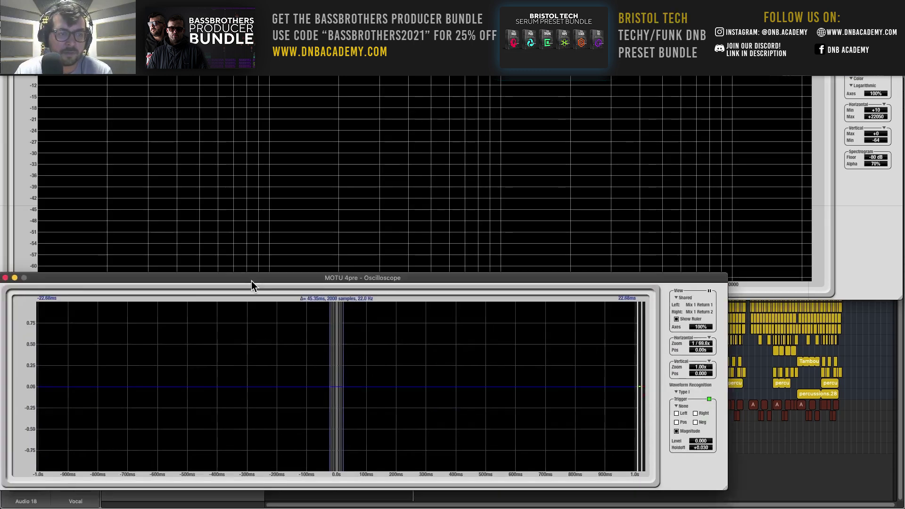
pyautogui.moveTo(252, 282); pyautogui.dragTo(253, 310)
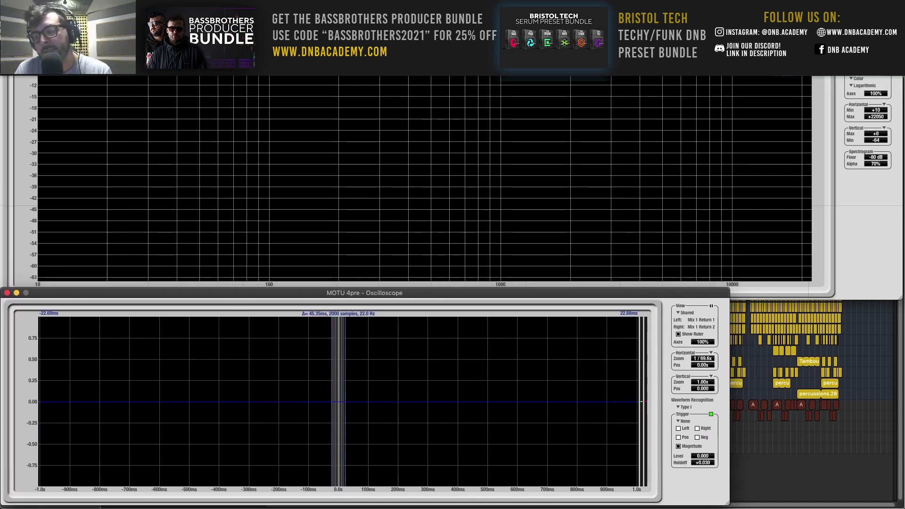
pyautogui.moveTo(660, 447); pyautogui.dragTo(781, 295)
# Step: Switch to Logic Pro, play the project from the start, and watch it in the MOTU 4pre spectrogram, Oscilloscope and X-Y Plot
pyautogui.press('super+Tab')
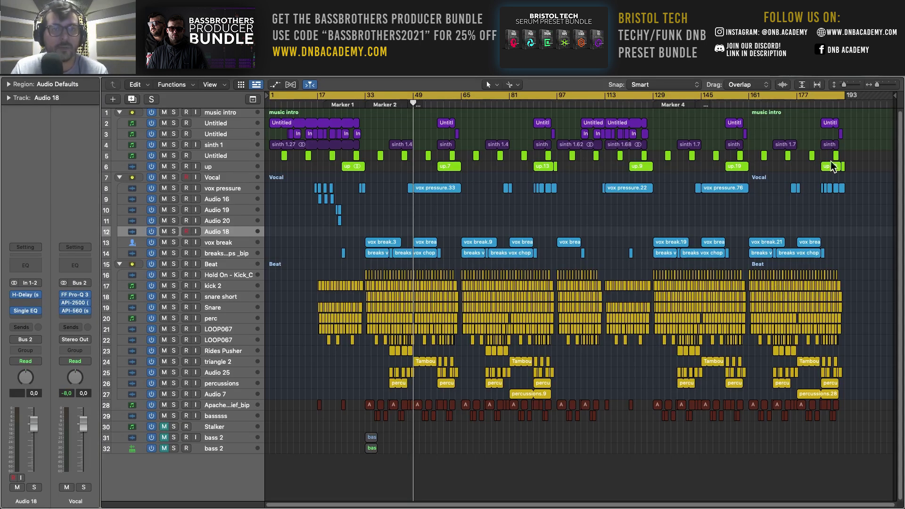
pyautogui.press('Return')
pyautogui.press('super+Tab')
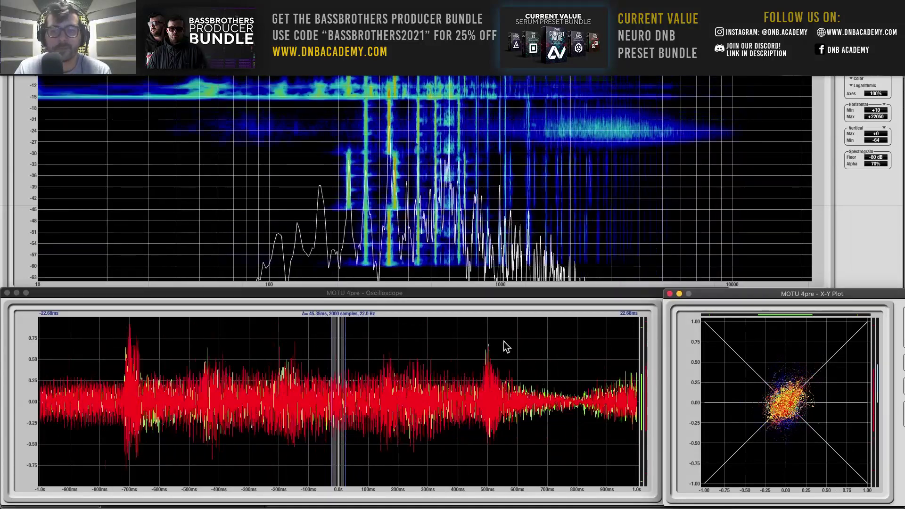
pyautogui.click(418, 144)
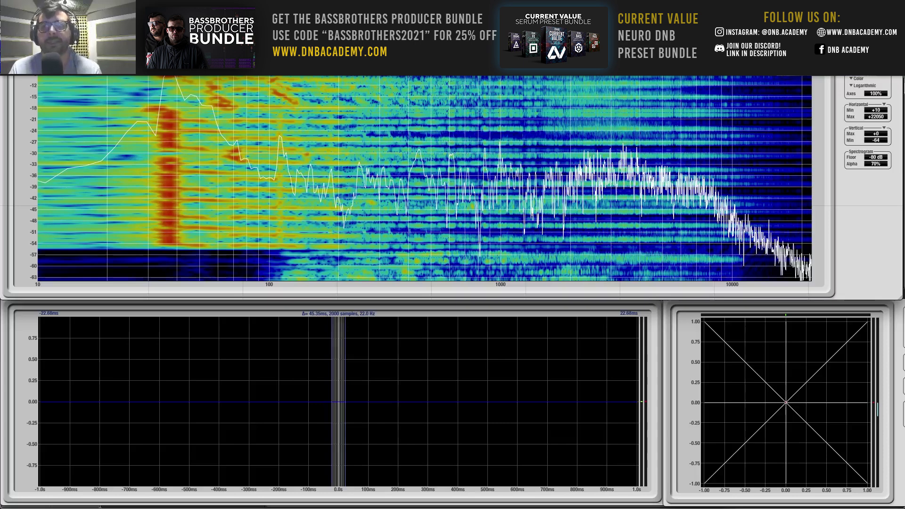
# Step: Minimize the spectrogram window and move the Oscilloscope up over the arrangement so the beat tracks below are uncovered
pyautogui.press('super+m')
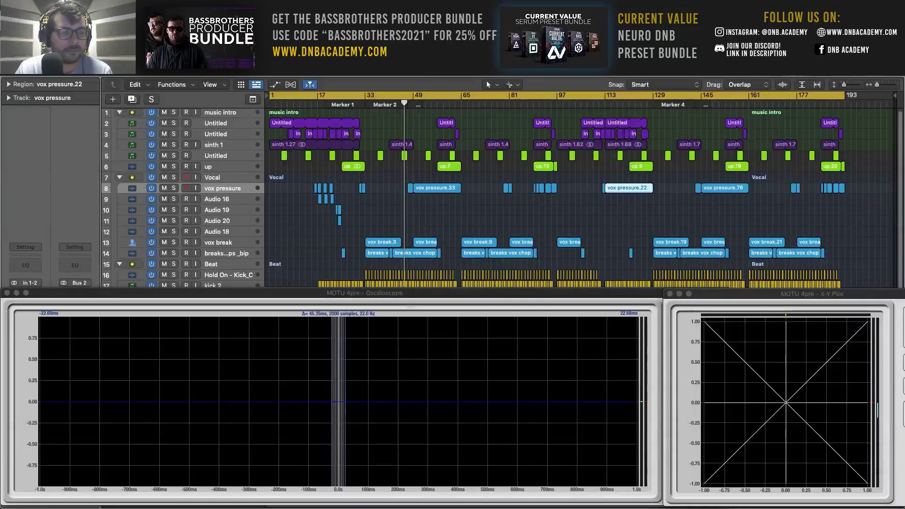
pyautogui.click(274, 293)
pyautogui.press('super+m')
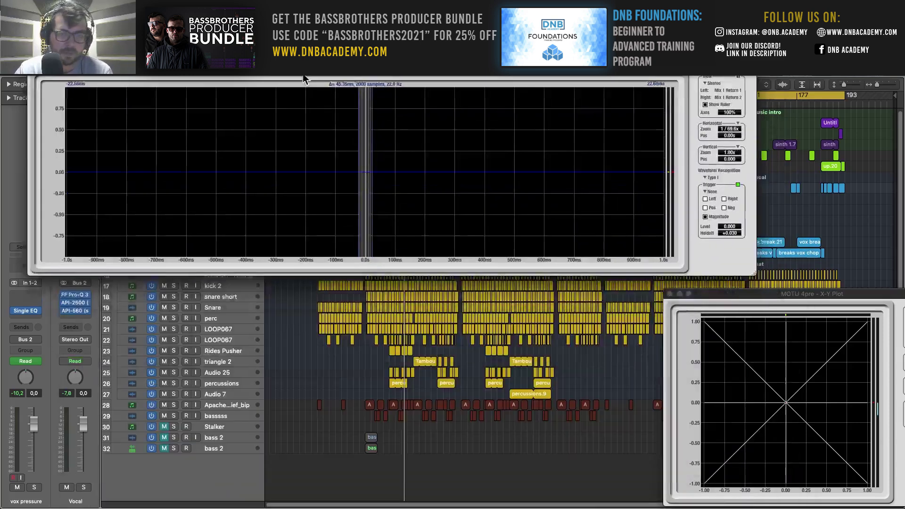
pyautogui.moveTo(303, 73); pyautogui.dragTo(275, 298)
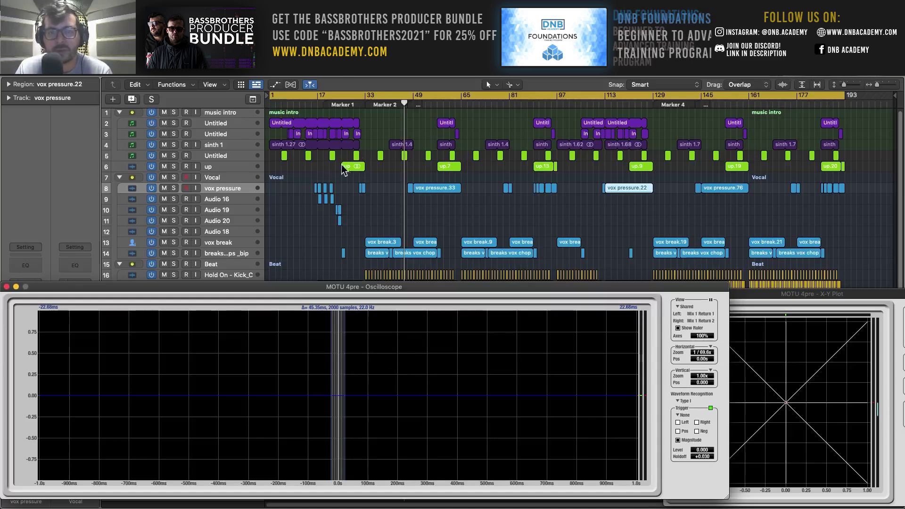
pyautogui.scroll(1, 417, 204)
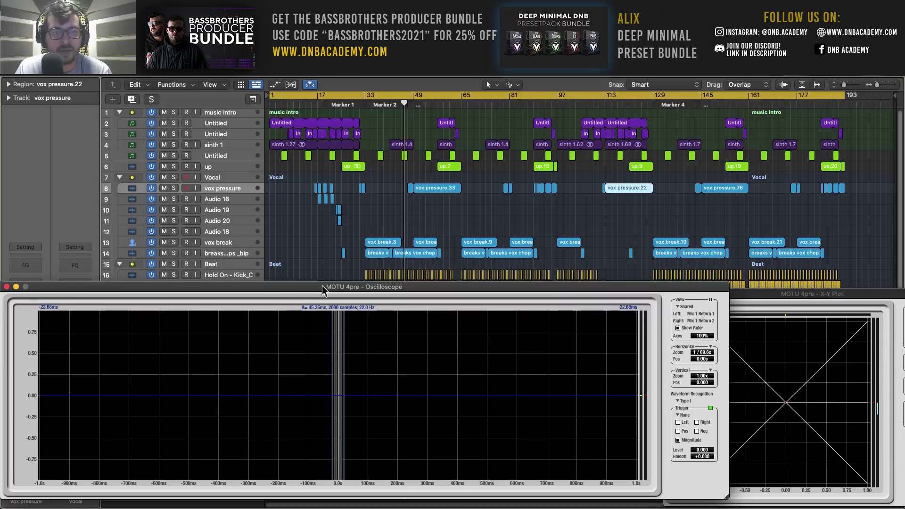
pyautogui.moveTo(322, 286); pyautogui.dragTo(342, 25)
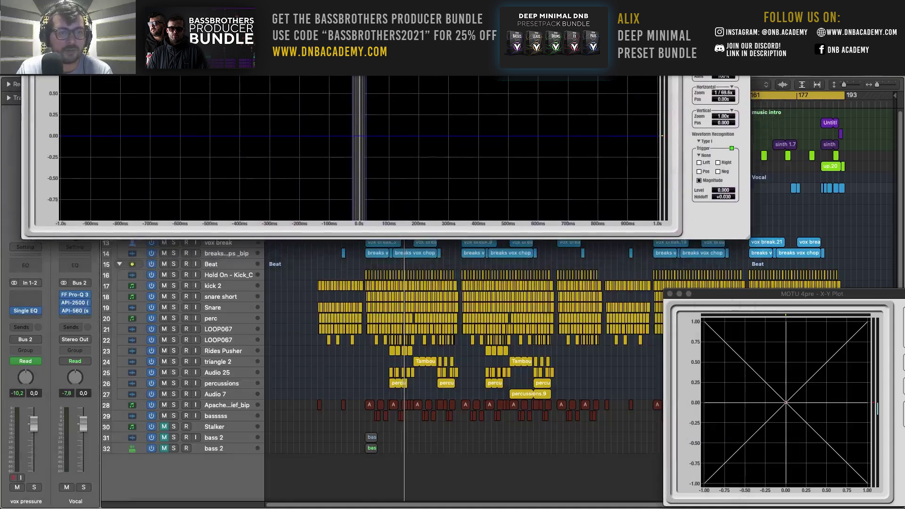
# Step: Solo the kick 2 track, play it into the drop, and examine its waveform in the MOTU 4pre Oscilloscope
pyautogui.click(202, 286)
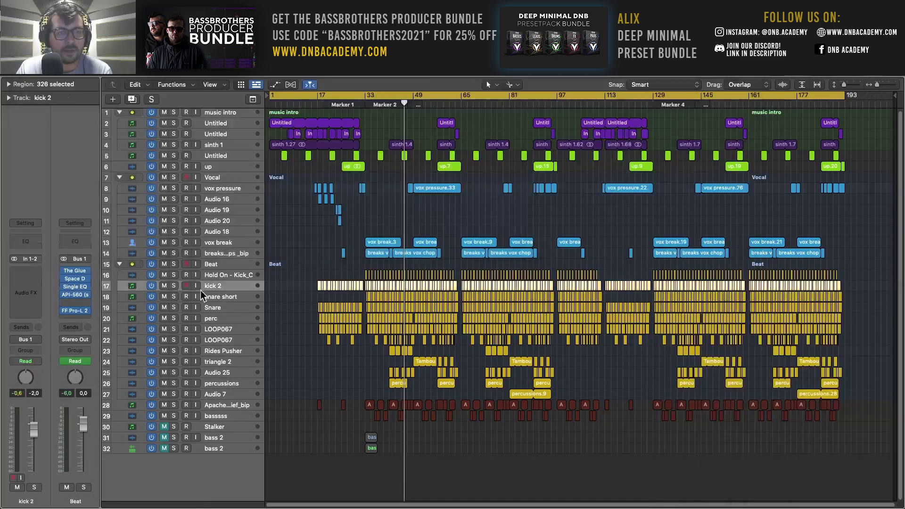
pyautogui.click(174, 285)
pyautogui.press('Return')
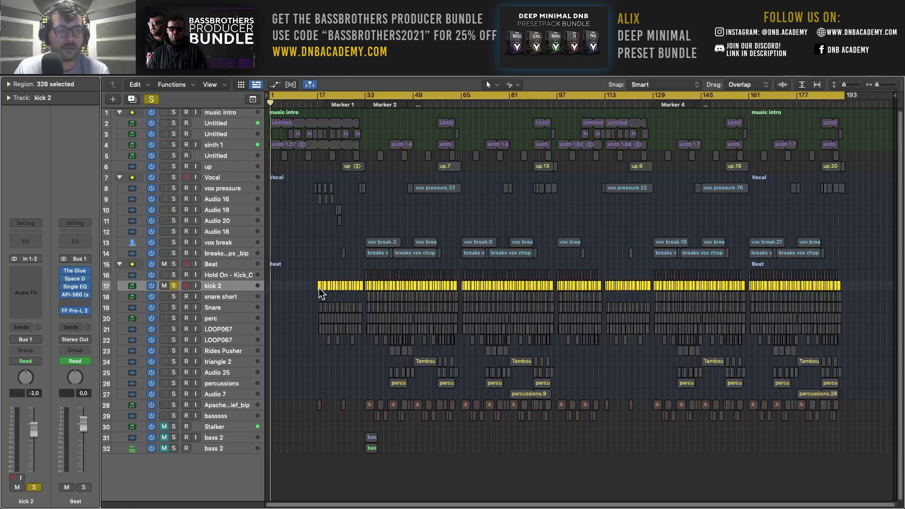
pyautogui.click(345, 106)
pyautogui.press('space')
pyautogui.press('super+Tab')
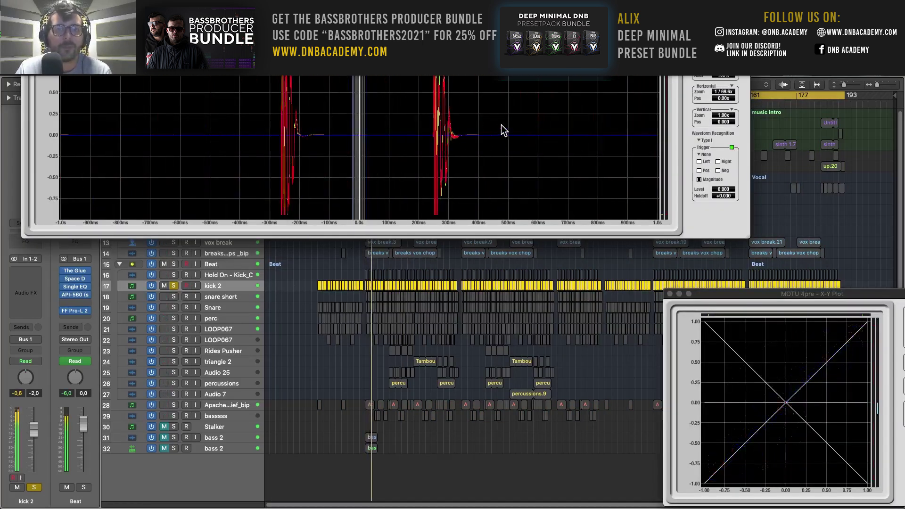
pyautogui.moveTo(330, 68); pyautogui.dragTo(438, 79)
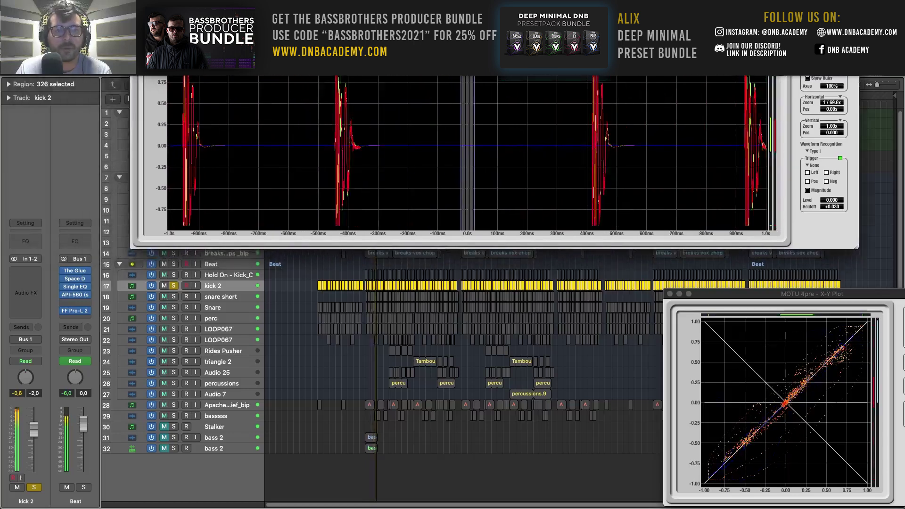
# Step: Unsolo kick 2, solo the Hold On - Kick_C track instead, and examine its waveform with the Oscilloscope moved into full view
pyautogui.press('super+Tab')
pyautogui.click(173, 284)
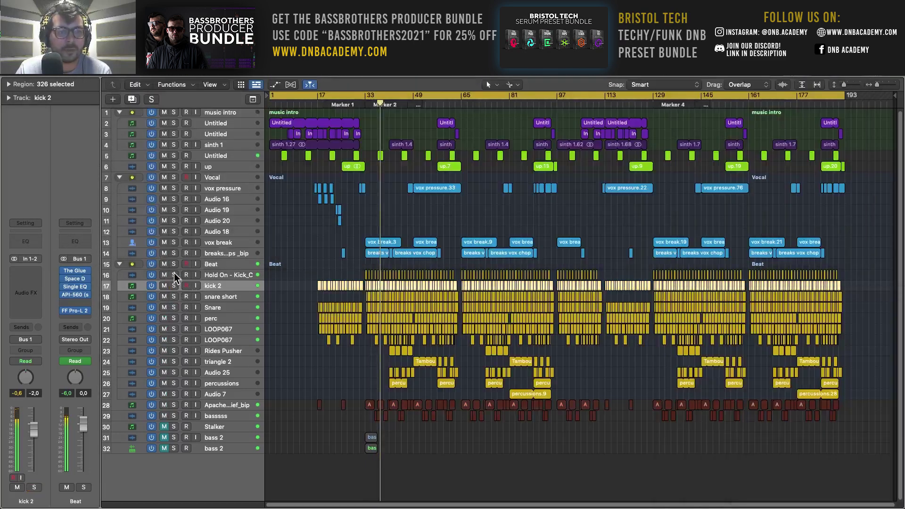
pyautogui.click(174, 274)
pyautogui.press('super+Tab')
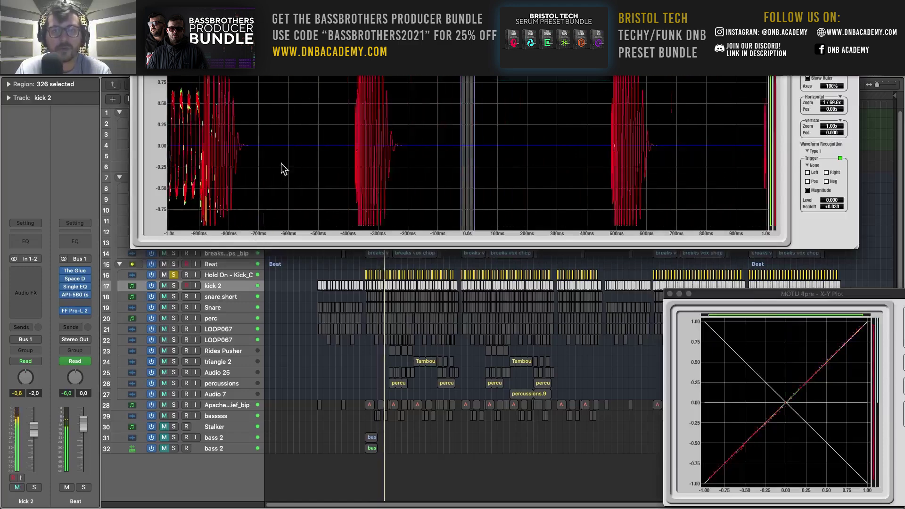
pyautogui.moveTo(418, 38); pyautogui.dragTo(423, 166)
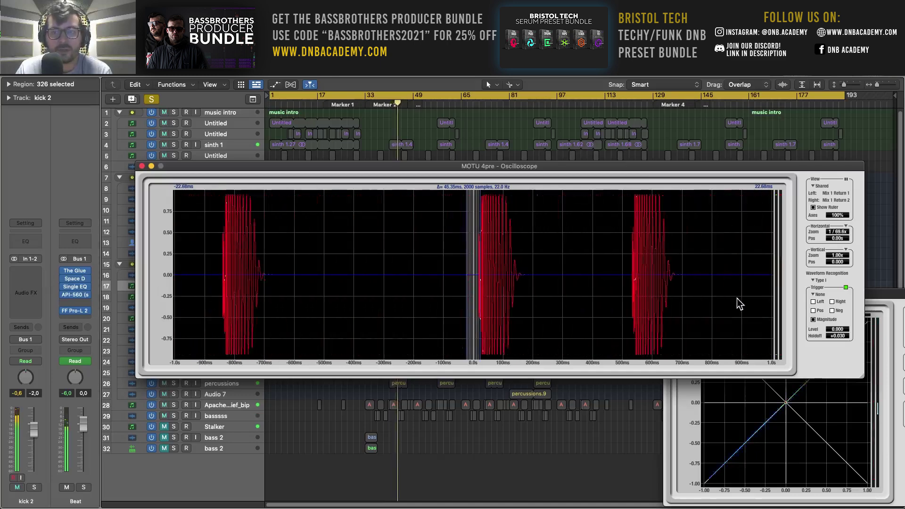
pyautogui.moveTo(482, 168); pyautogui.dragTo(345, 279)
# Step: Select the soloed Hold On - Kick_C track, replay it from bar 33, and check its waveform in the Oscilloscope again
pyautogui.click(418, 180)
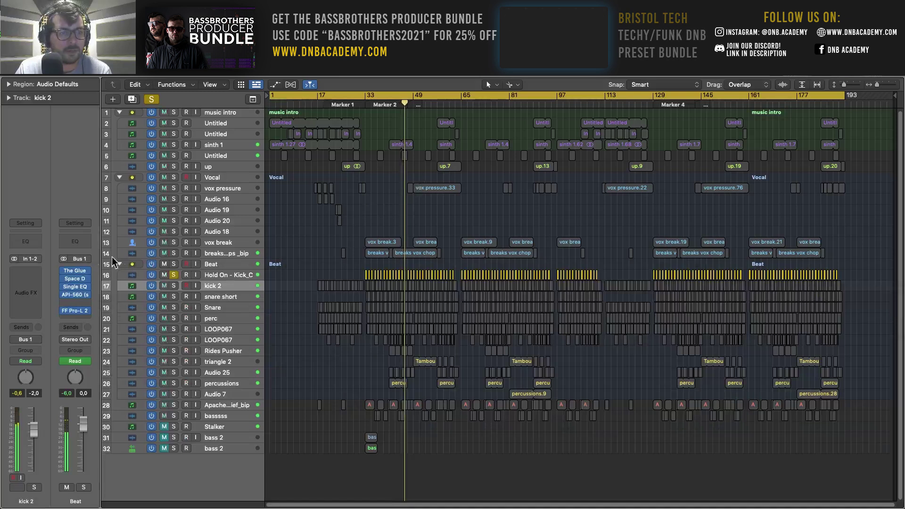
pyautogui.click(229, 264)
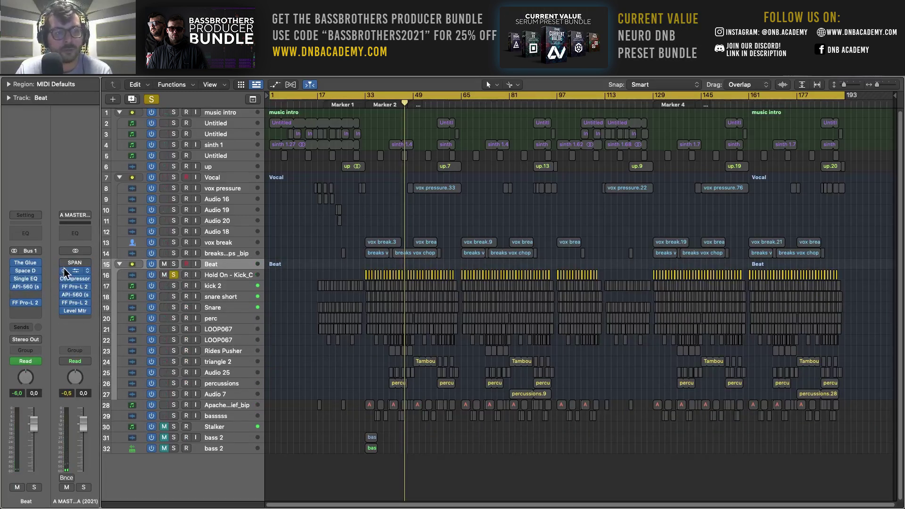
pyautogui.click(228, 278)
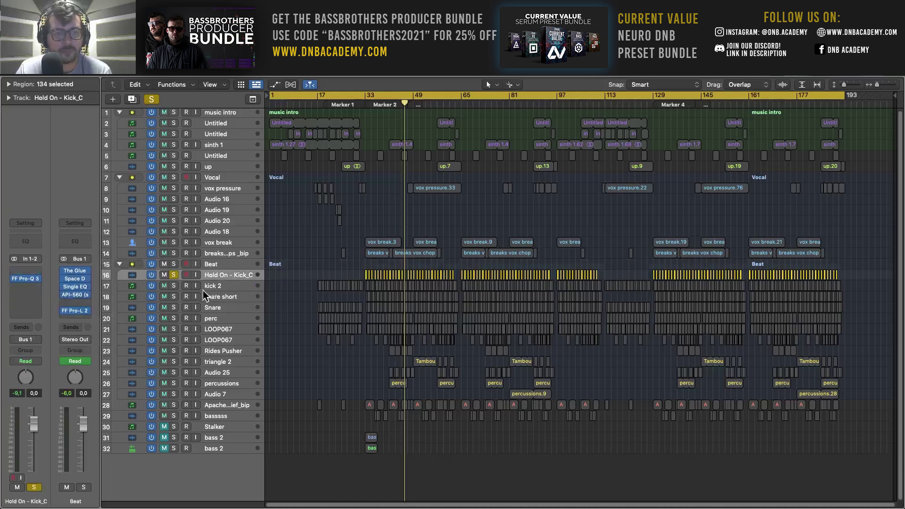
pyautogui.press('Return')
pyautogui.press('space')
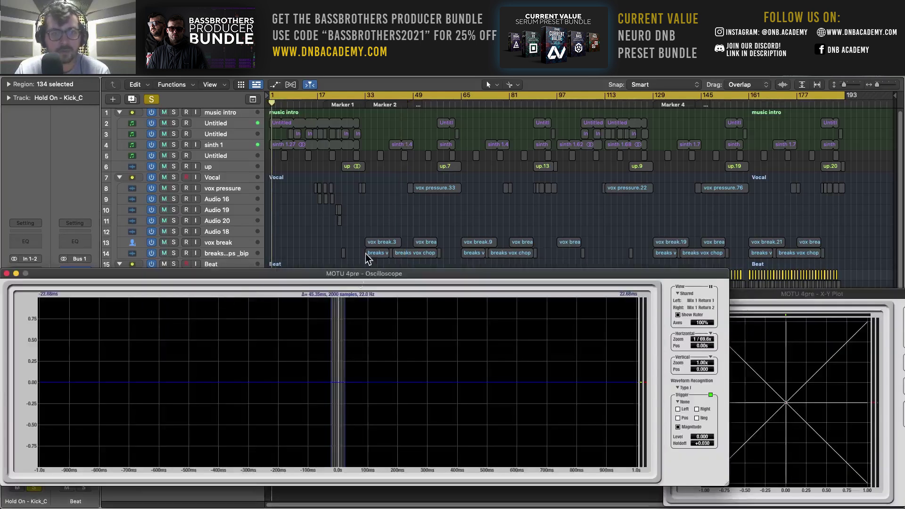
pyautogui.click(366, 103)
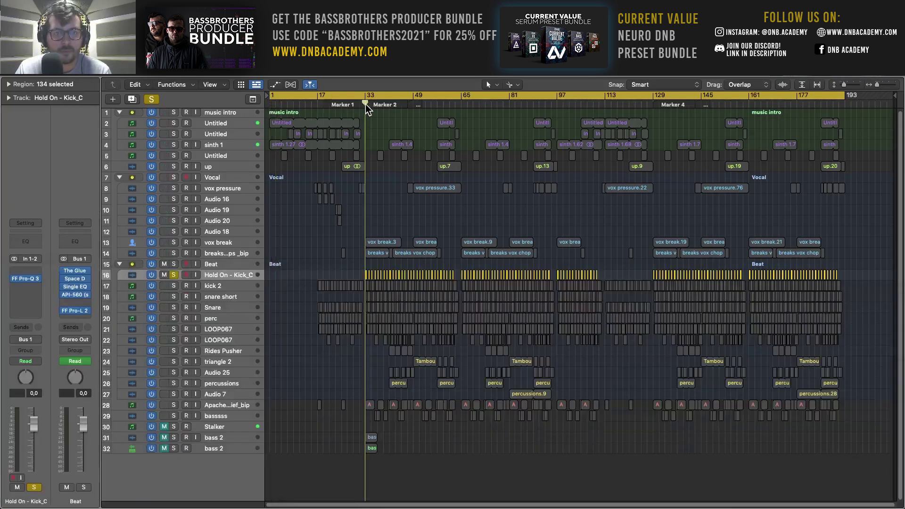
pyautogui.press('super+Tab')
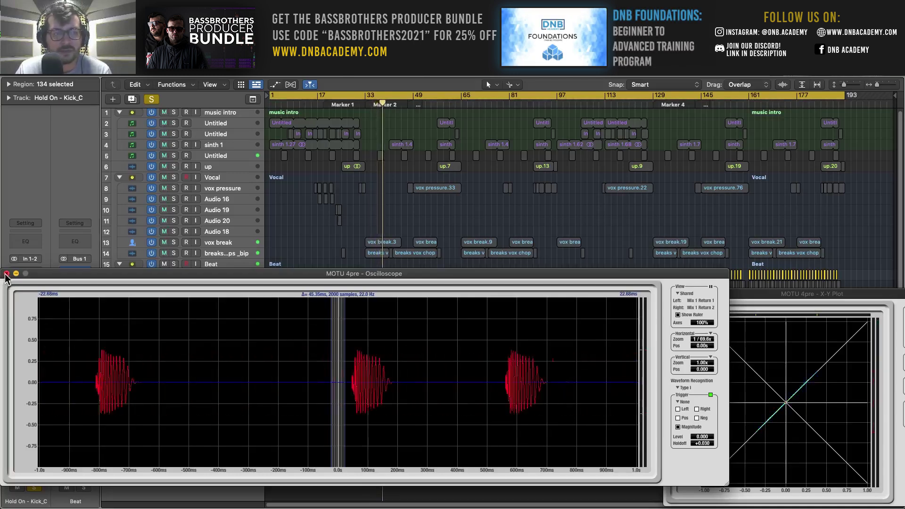
# Step: Close the Oscilloscope window and restore the full mix by deselecting all regions and unsoloing the Hold On - Kick_C track
pyautogui.moveTo(181, 280); pyautogui.dragTo(180, 507)
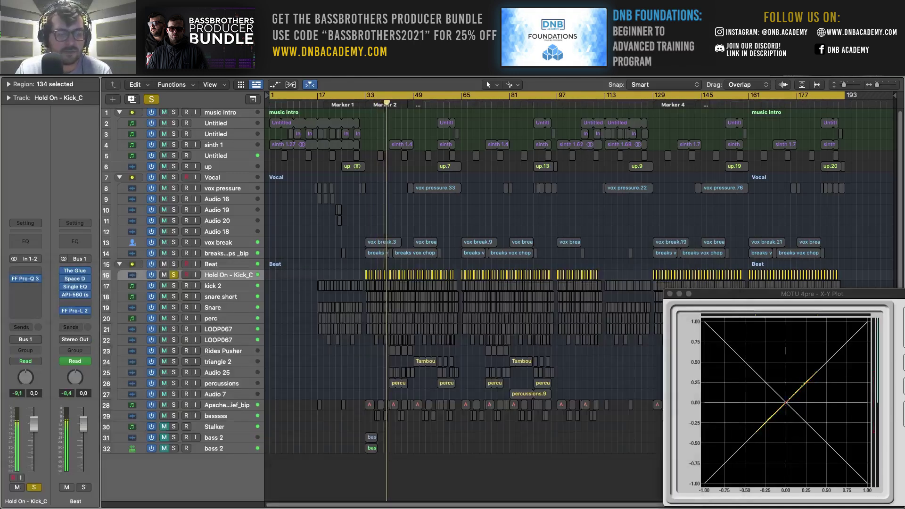
pyautogui.click(330, 246)
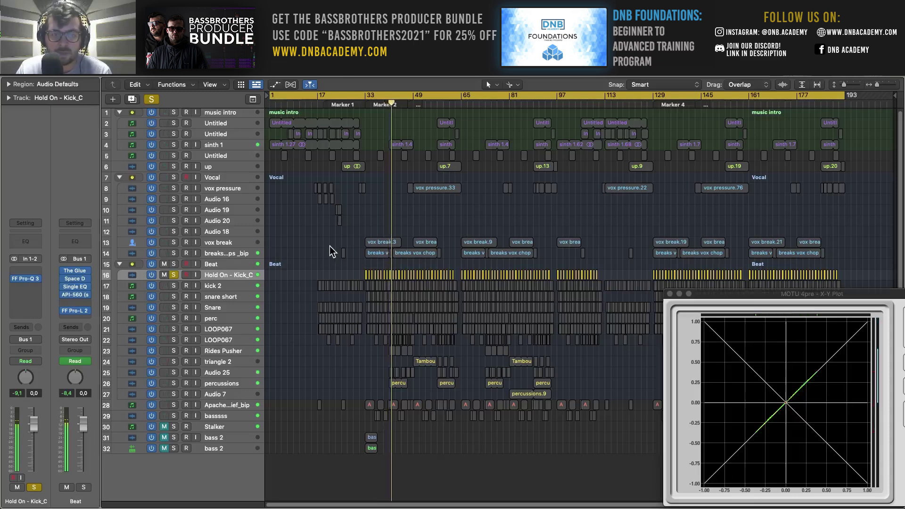
pyautogui.click(173, 275)
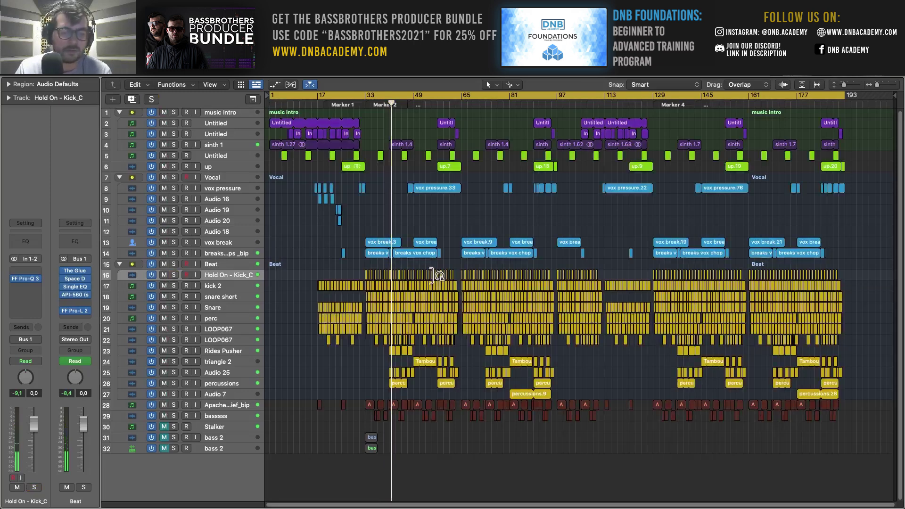
# Step: Switch to the MOTU analysis app to bring its X-Y Plot window back over the arrangement
pyautogui.press('super+Tab')
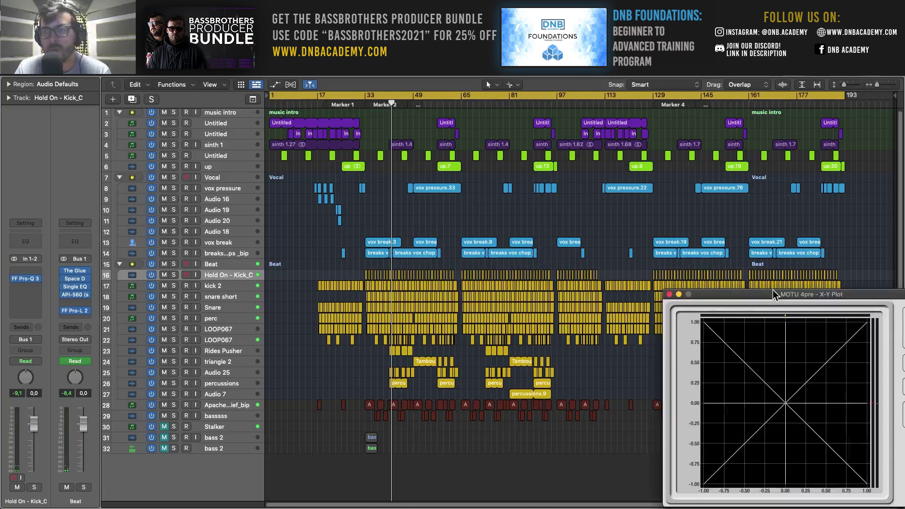
pyautogui.press('super+Tab')
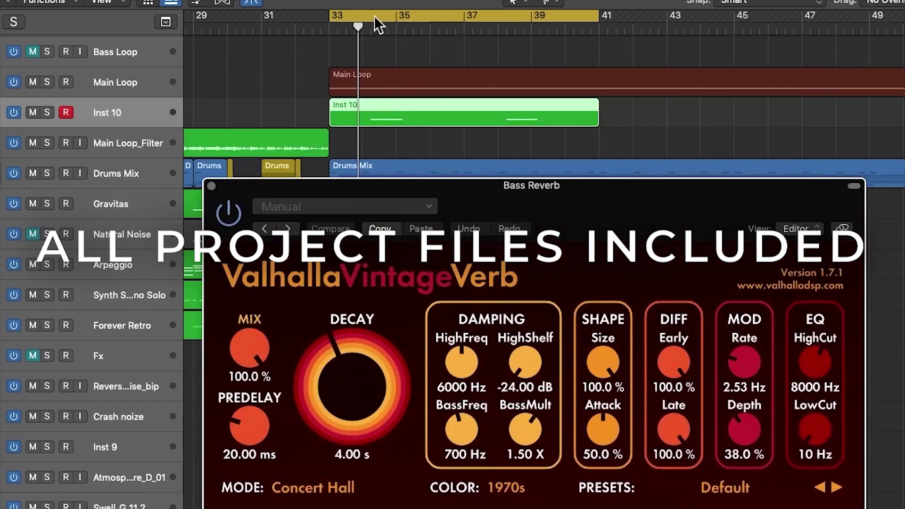
pyautogui.moveTo(340, 377); pyautogui.dragTo(360, 404)
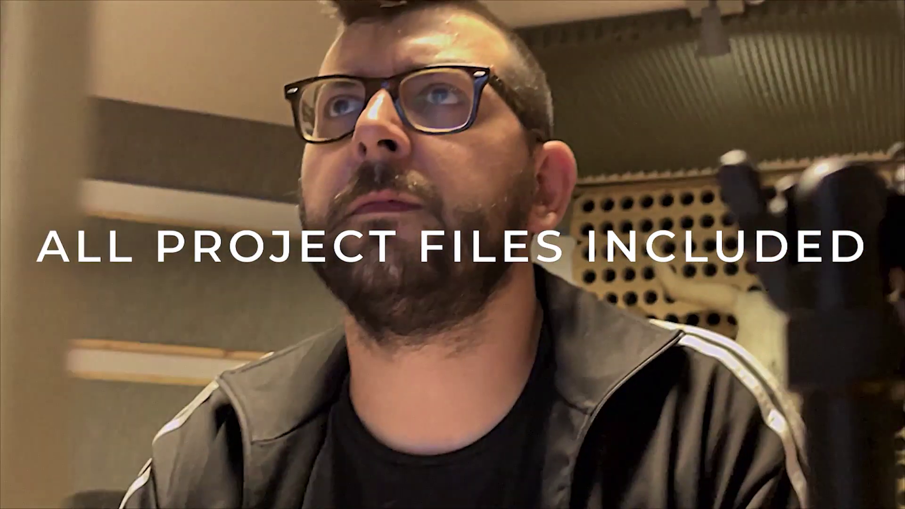